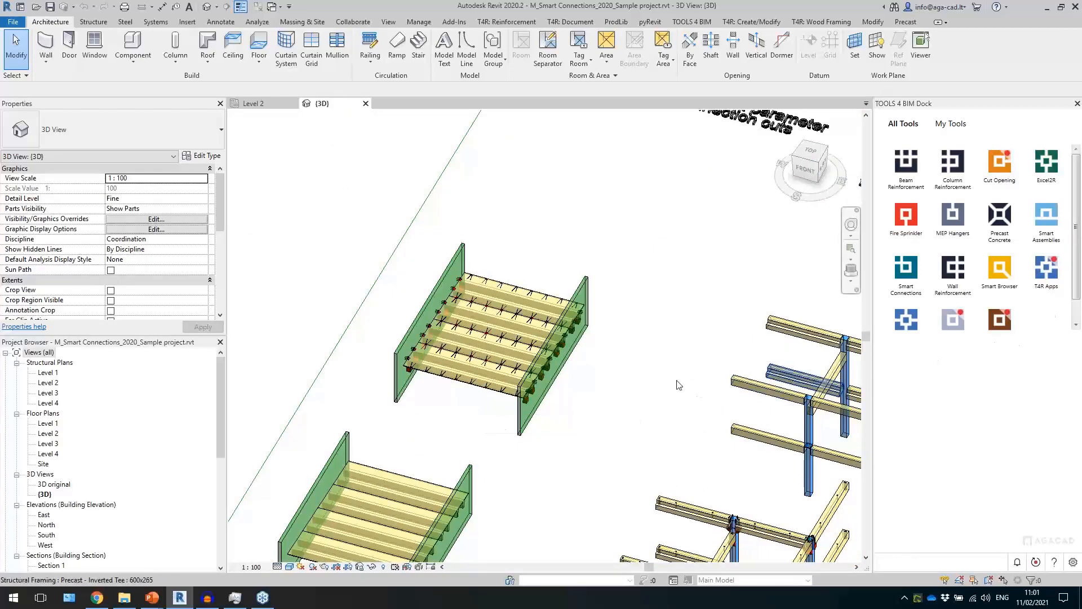
Examine the connection details and concrete corbels on the double-tee slab sample, and the neighbouring beam-and-column frame and wall samples
scroll(497, 402, up, 5)
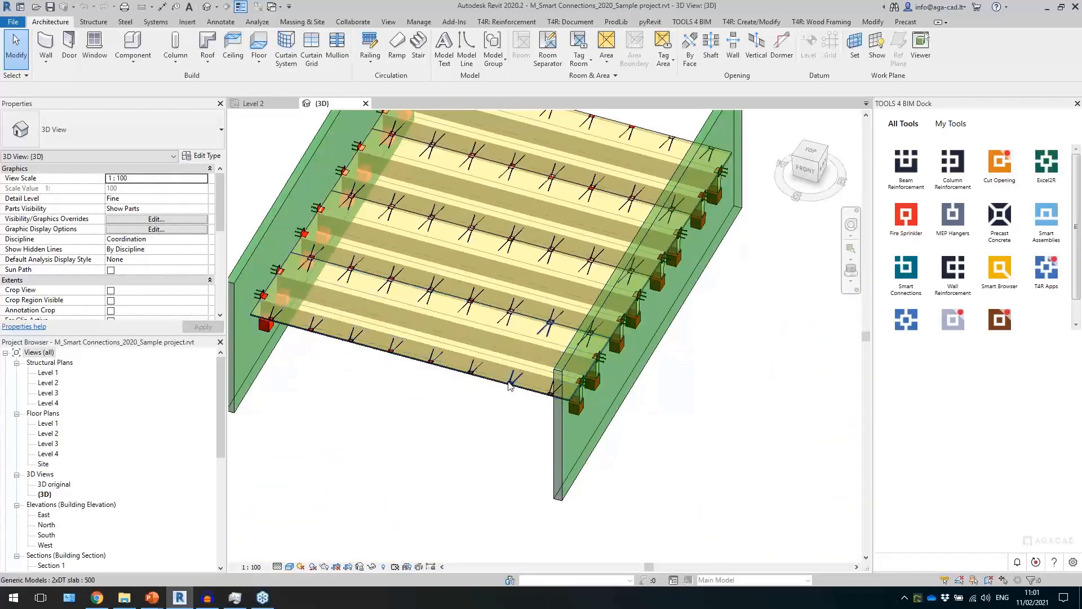
click(492, 375)
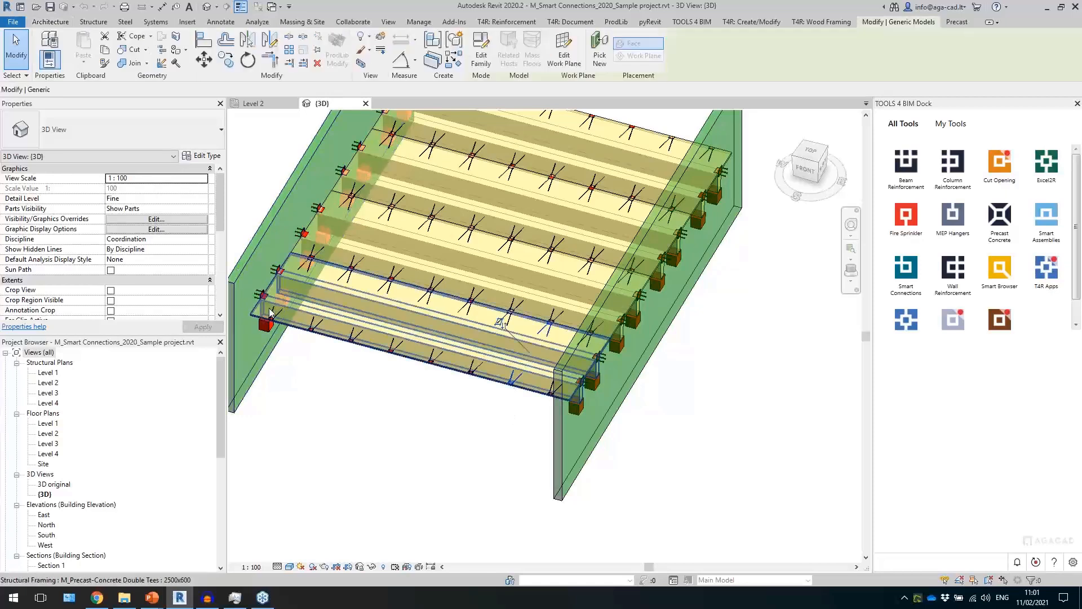
scroll(282, 359, up, 3)
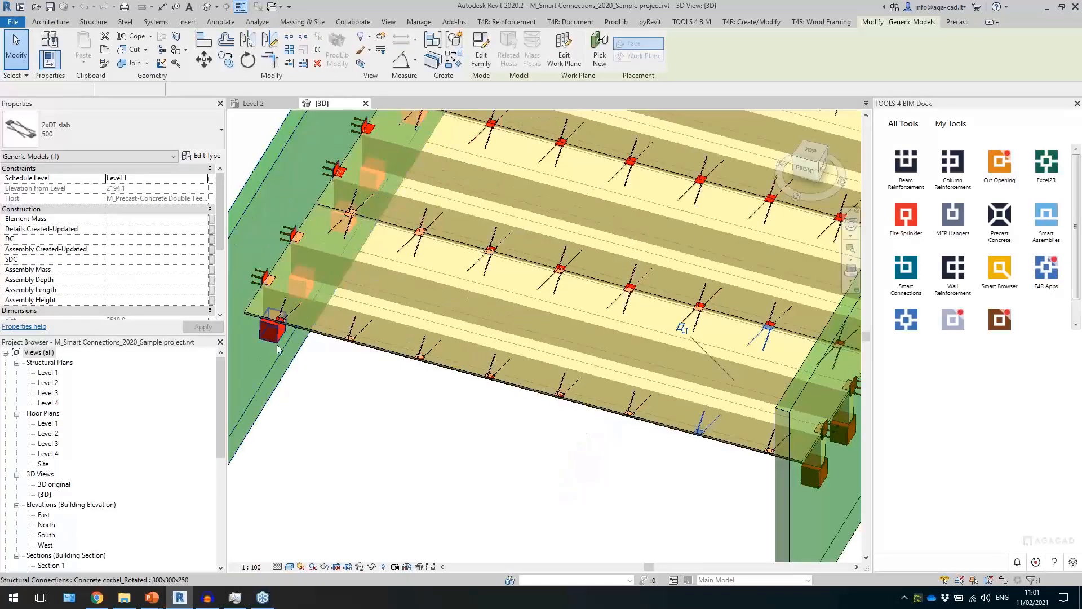
click(275, 326)
scroll(410, 279, down, 6)
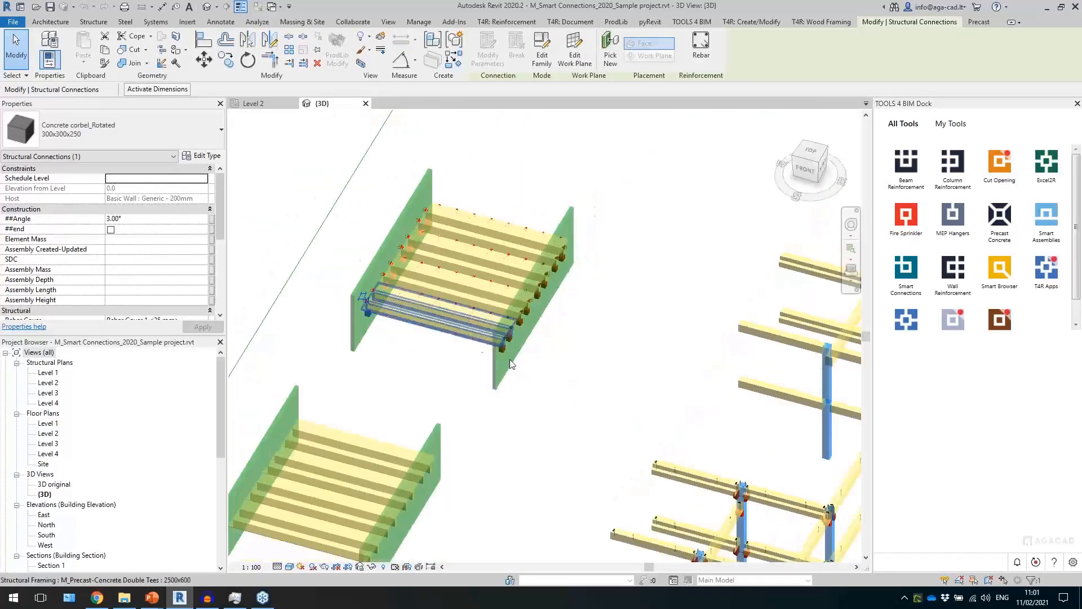
click(617, 351)
middle_drag(617, 352, 602, 329)
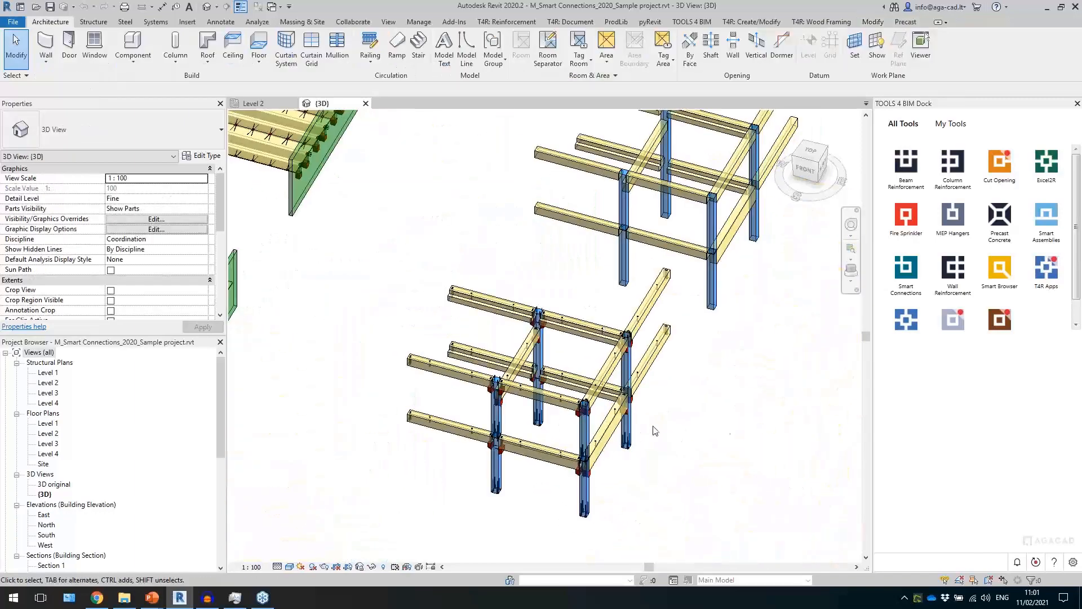
scroll(667, 416, down, 4)
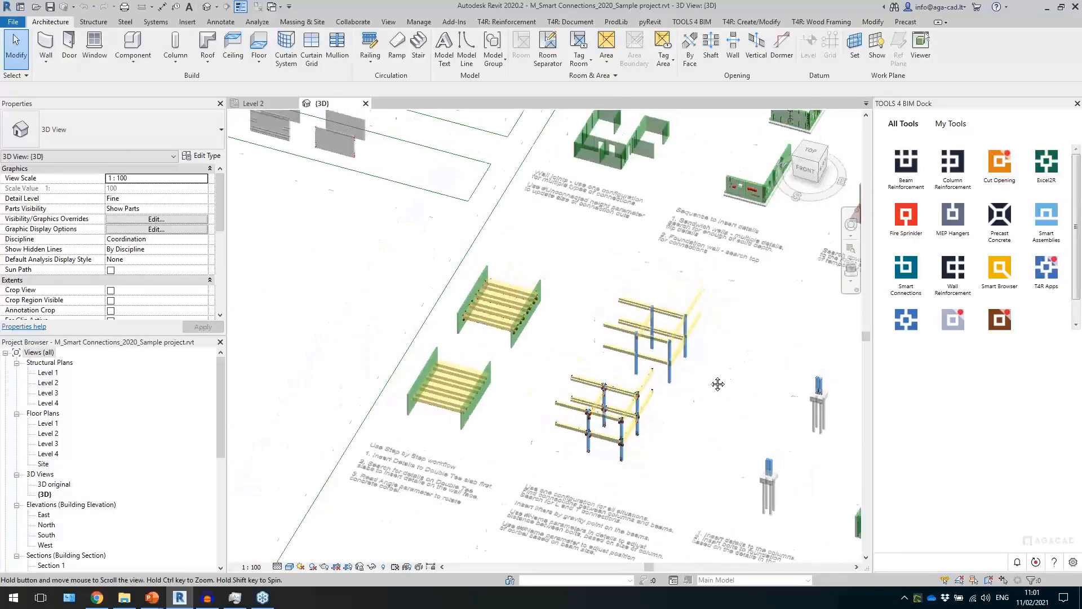
middle_drag(671, 411, 628, 485)
scroll(644, 251, up, 3)
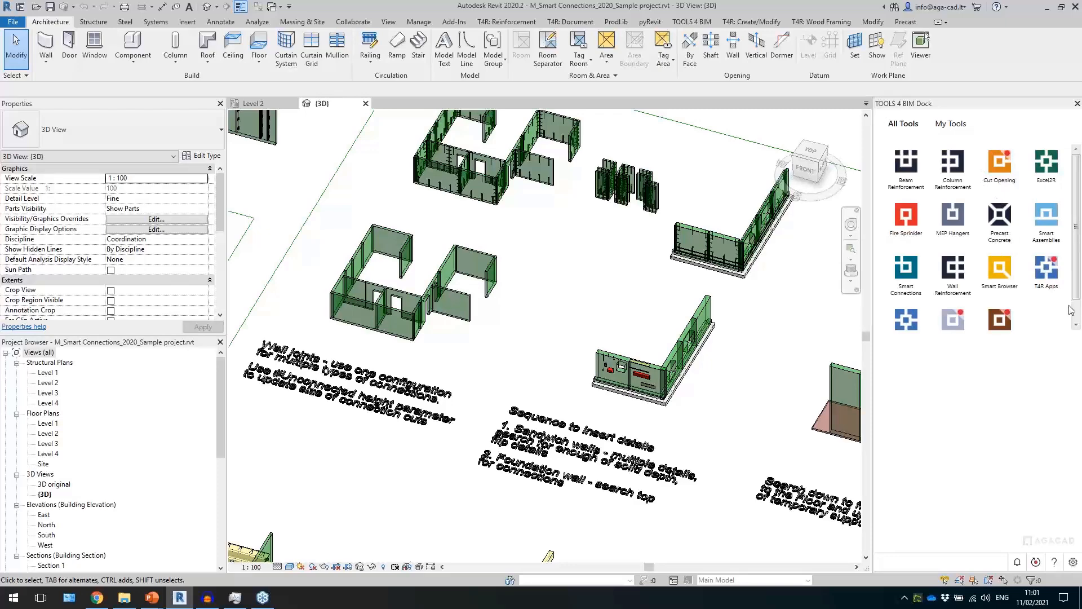
Open the Precast Concrete tool set and expand the Smart Connections tool with its configuration commands
scroll(1077, 284, down, 1)
scroll(970, 201, up, 1)
click(1076, 325)
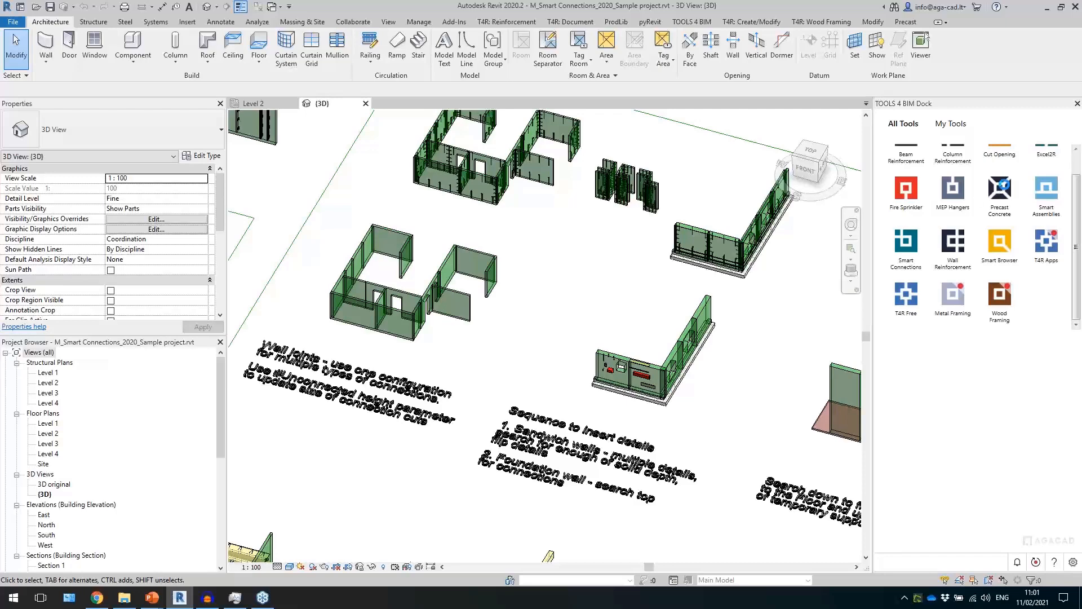
click(983, 225)
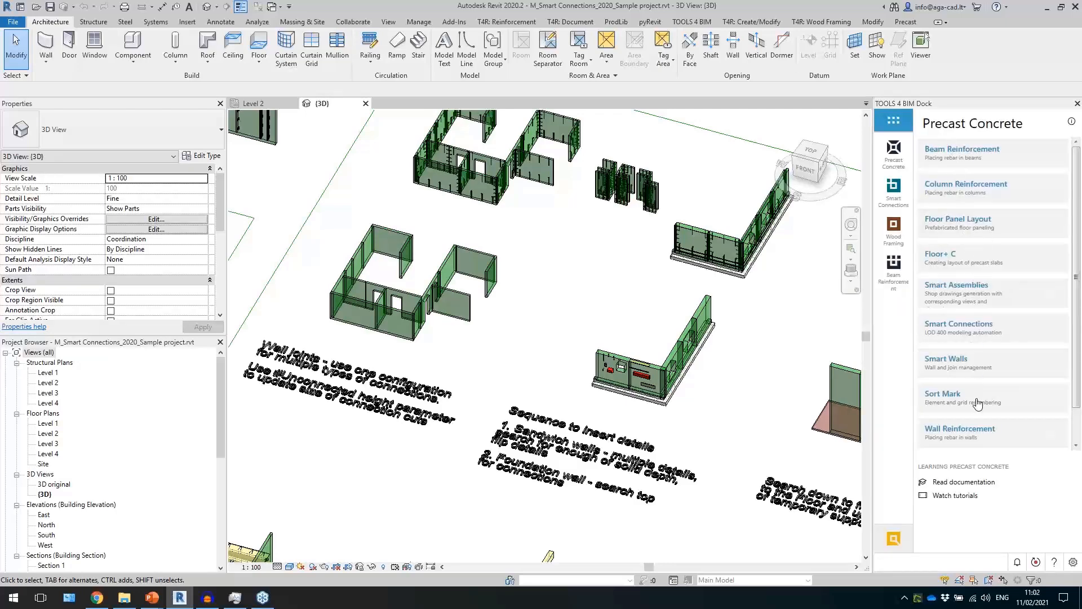
click(961, 322)
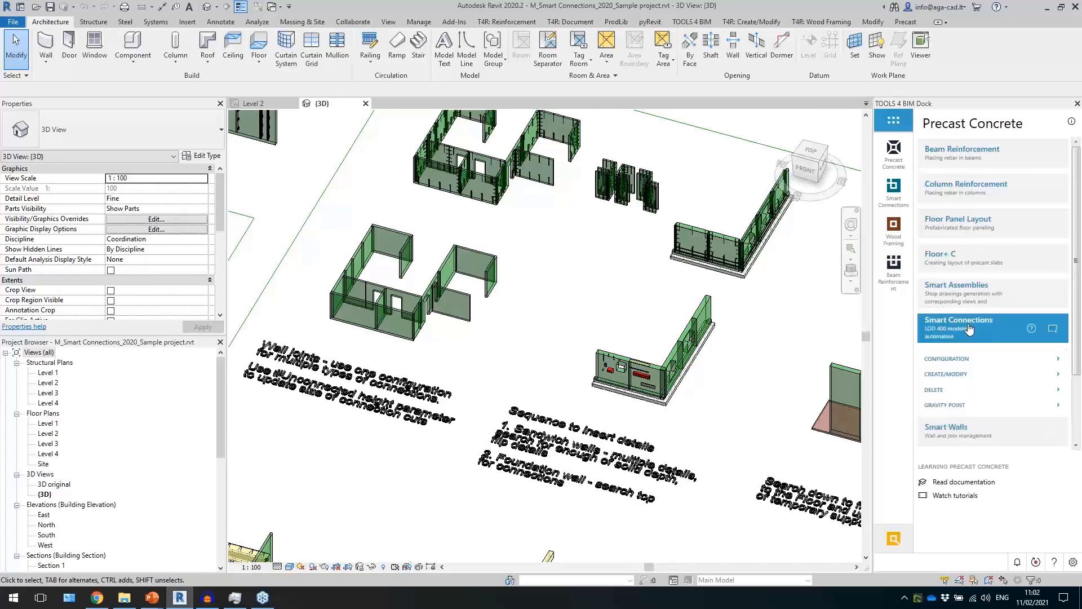
click(952, 359)
scroll(963, 338, down, 1)
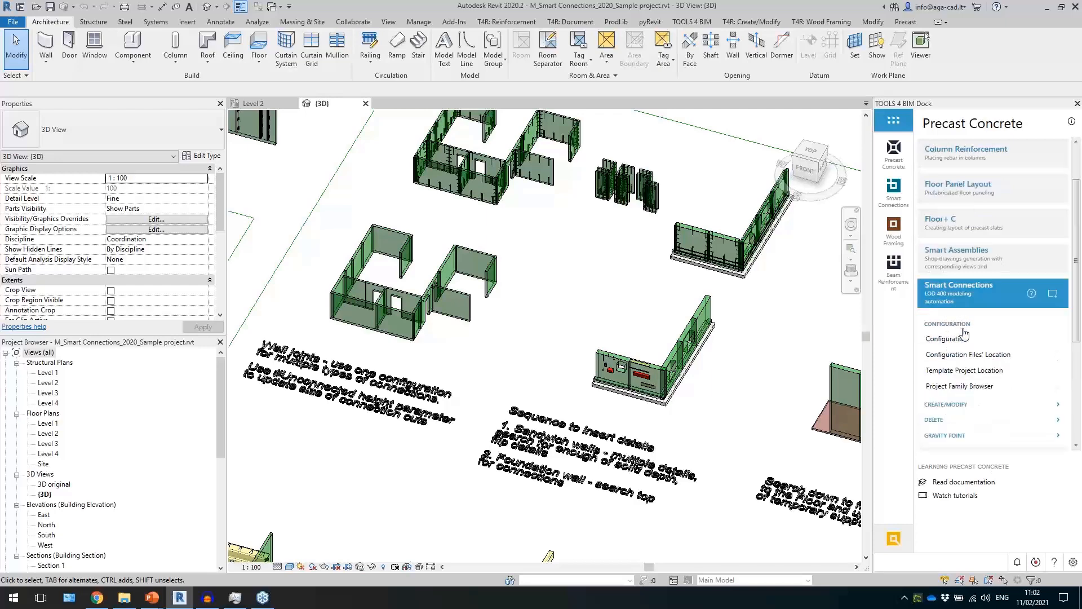
click(976, 301)
click(976, 299)
Detach the Smart Connections command group of T4R: Create/Modify and float it over the 3D view
click(733, 21)
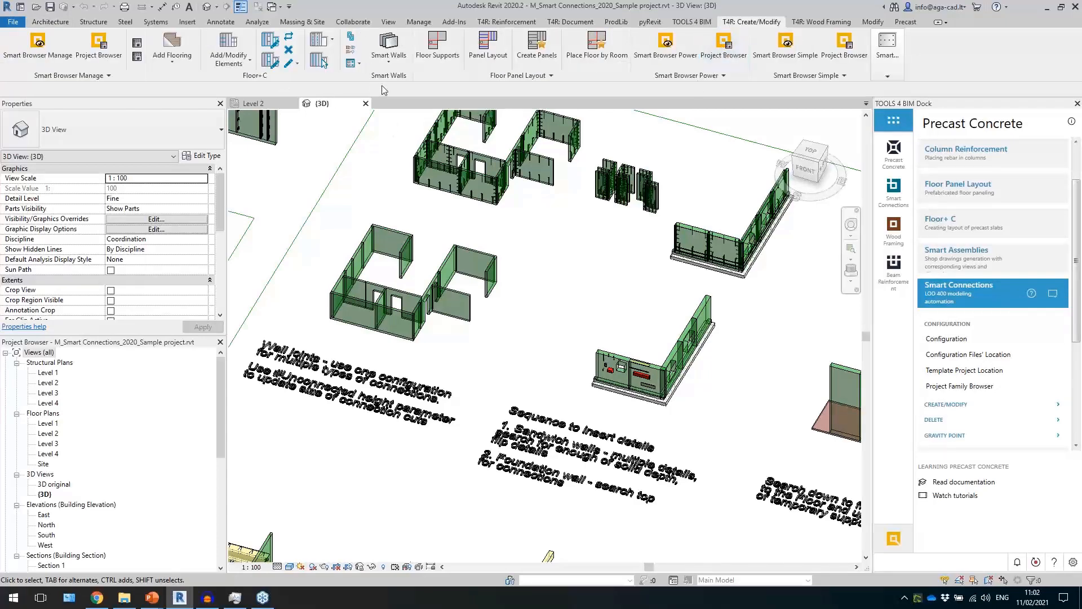
drag(887, 76, 389, 196)
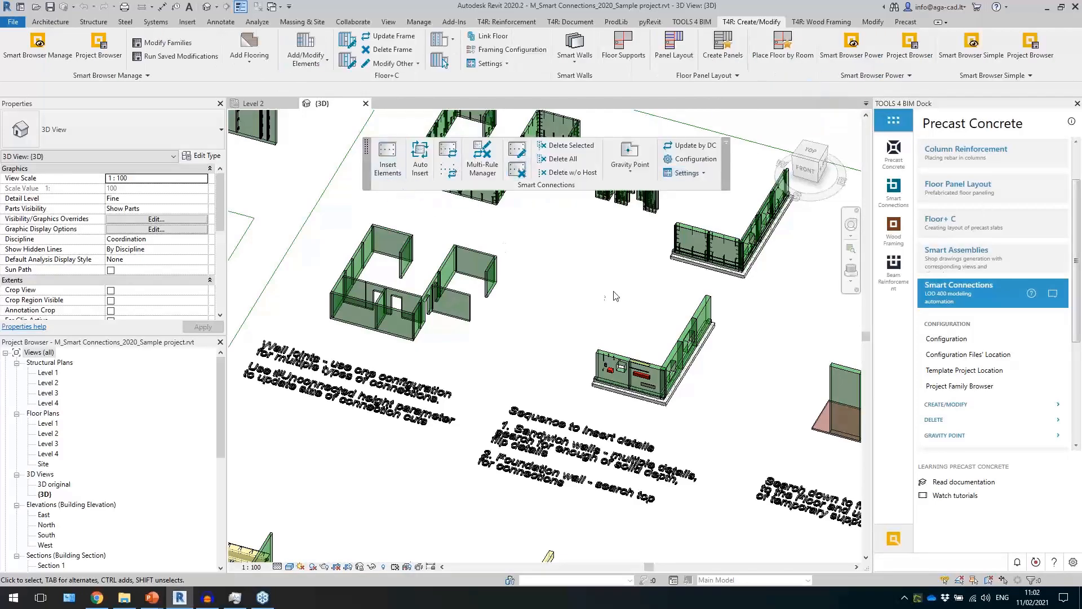
Open the Smart Connections eHelp page in the browser, look through its sample project downloads, and return to Revit
click(1031, 295)
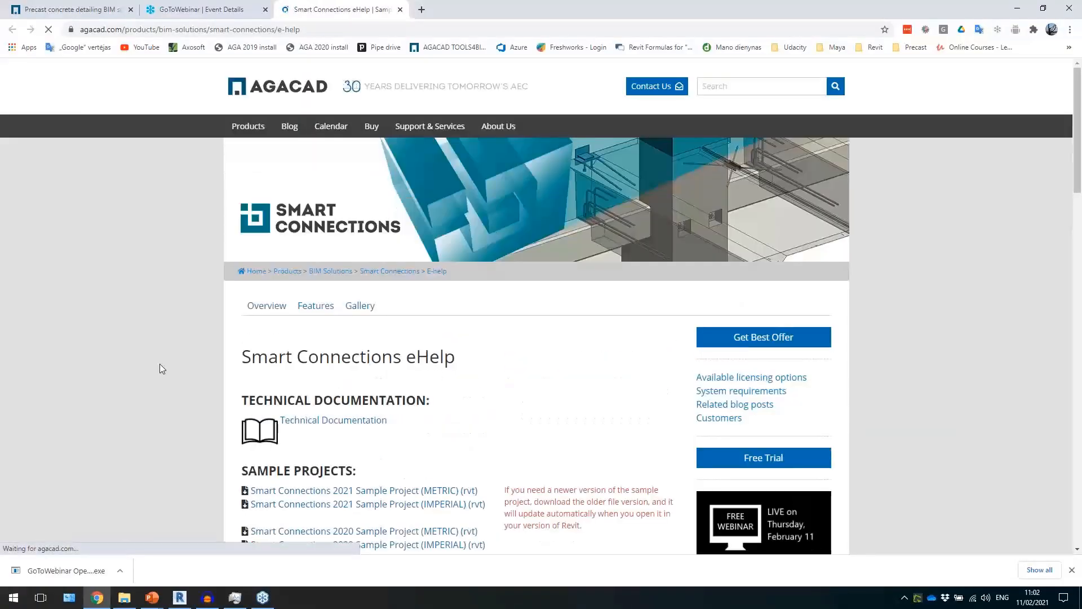
scroll(160, 363, down, 3)
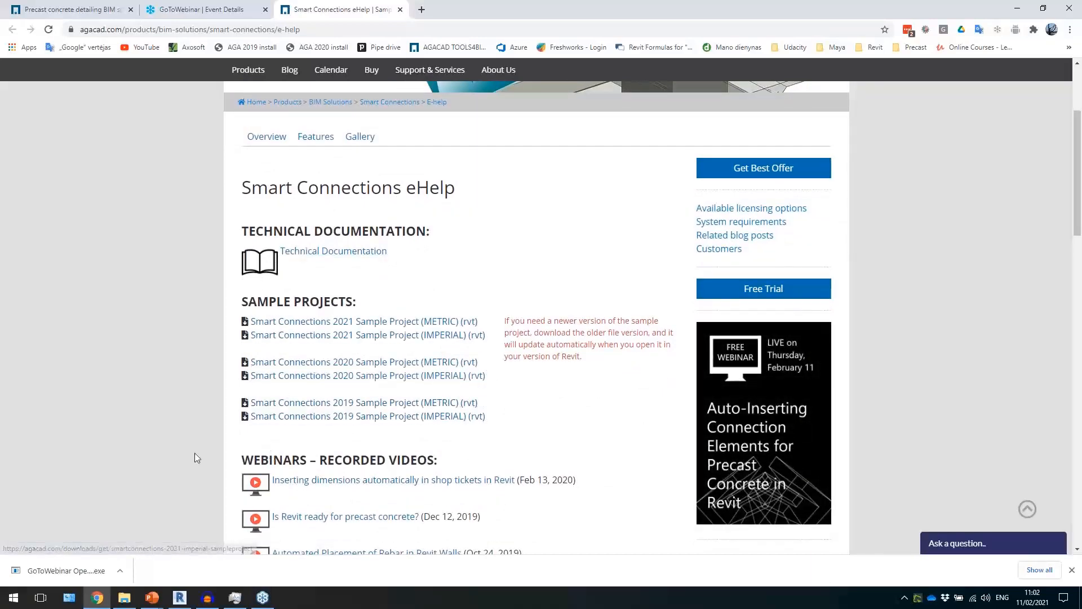
click(180, 597)
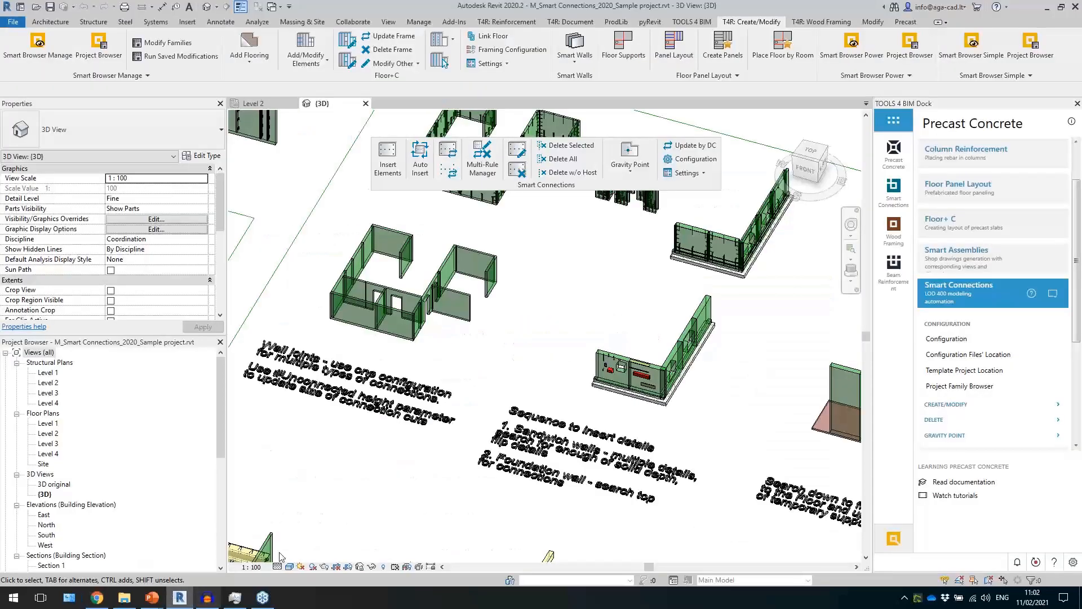
Look over the wall joint samples, open the Smart Connections configuration, and view the host categories available for connection details
scroll(567, 306, down, 5)
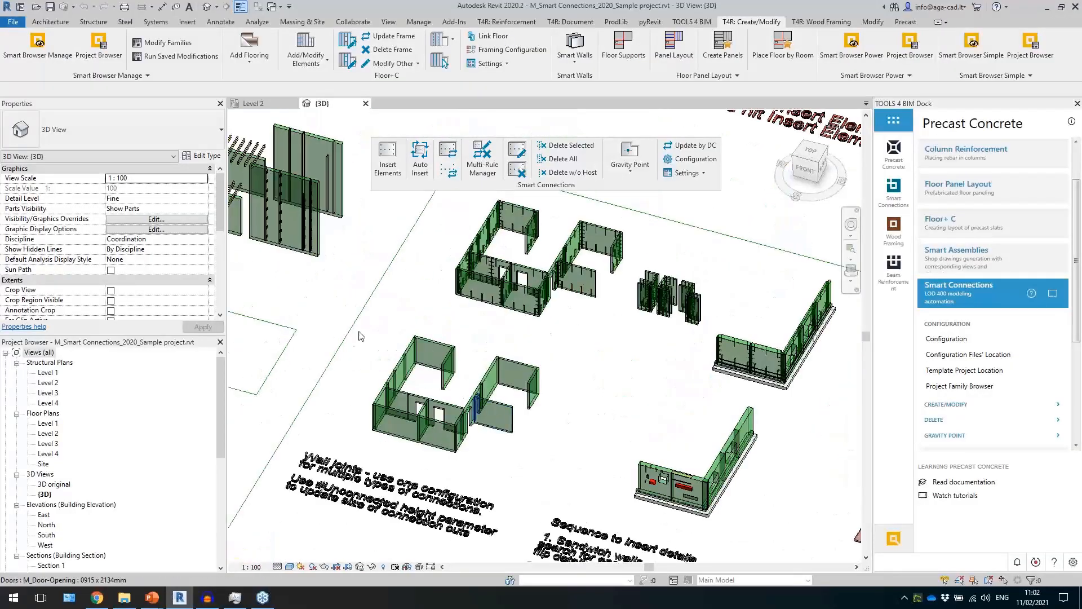
scroll(492, 391, up, 3)
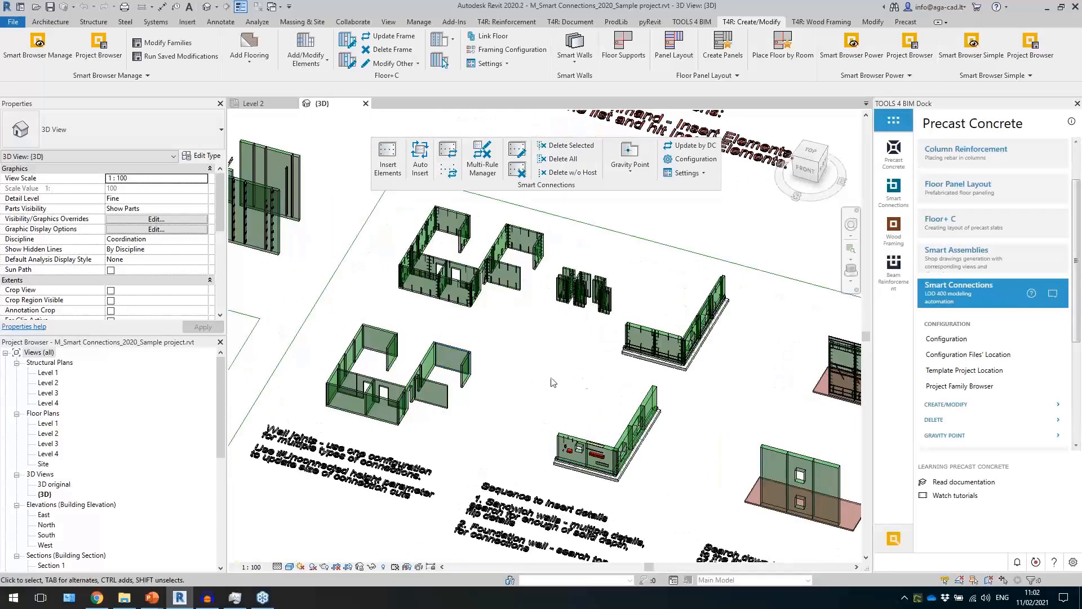
scroll(404, 329, down, 3)
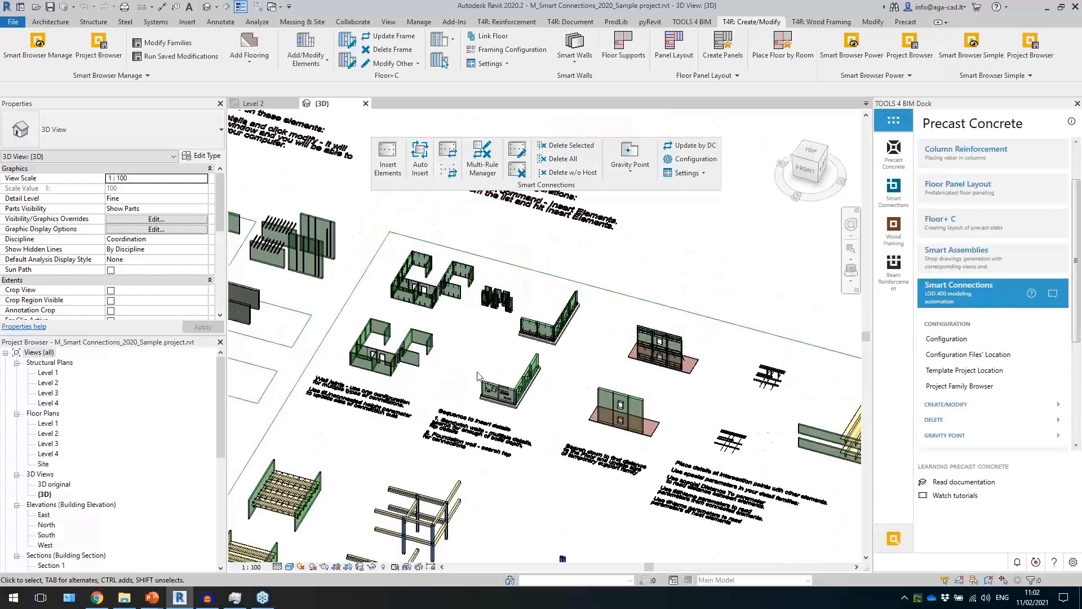
scroll(365, 285, up, 2)
middle_drag(470, 437, 451, 405)
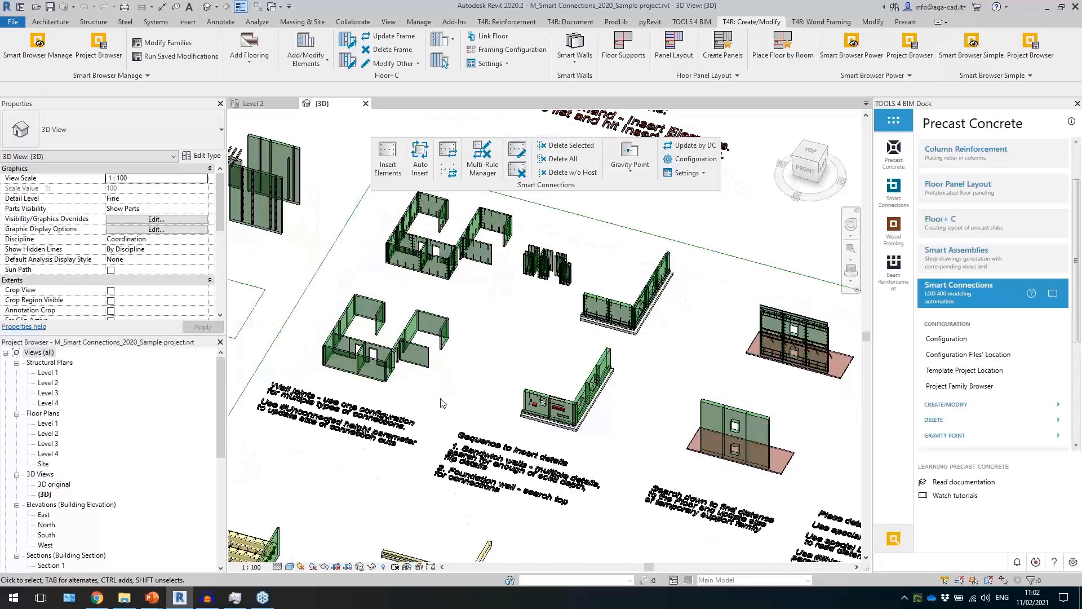
scroll(324, 332, up, 2)
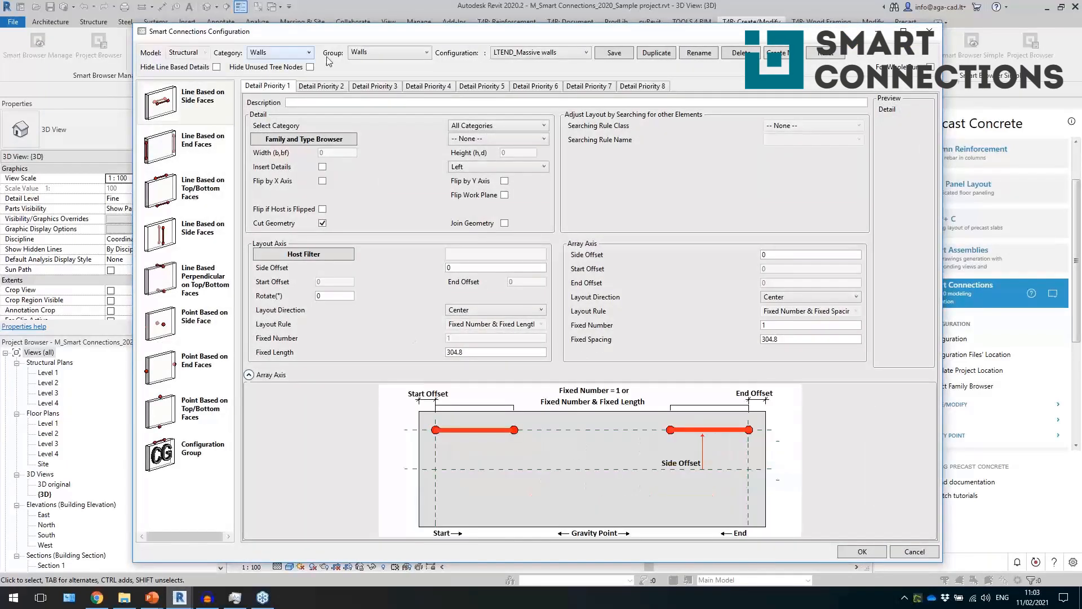
click(295, 56)
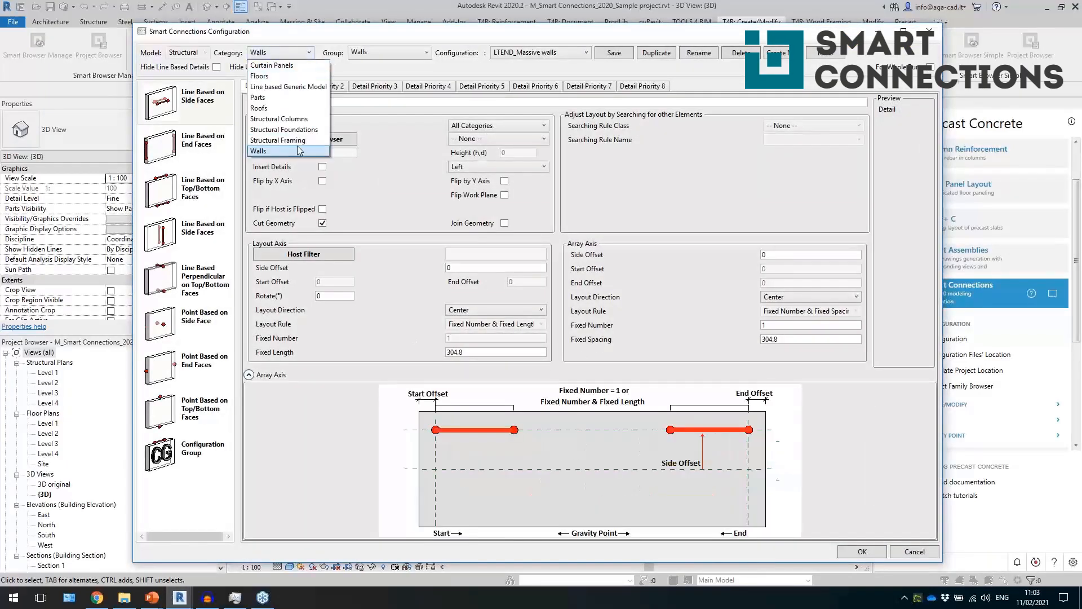
click(405, 163)
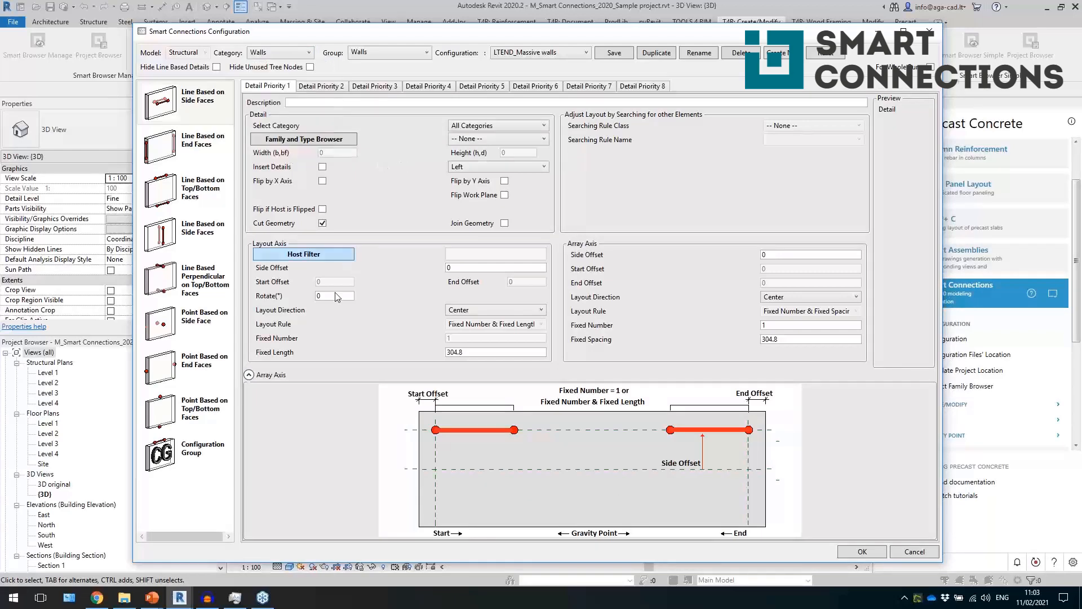
Display Detail Priority 3 of the Point Based on Side Face layout and view the detail families it offers
click(186, 321)
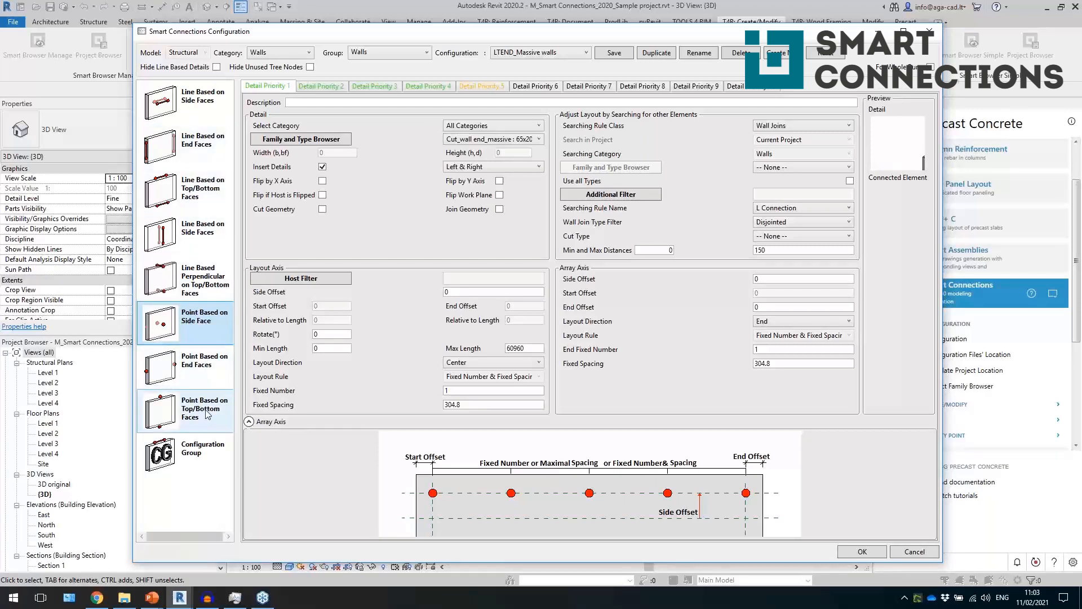
click(374, 86)
click(476, 141)
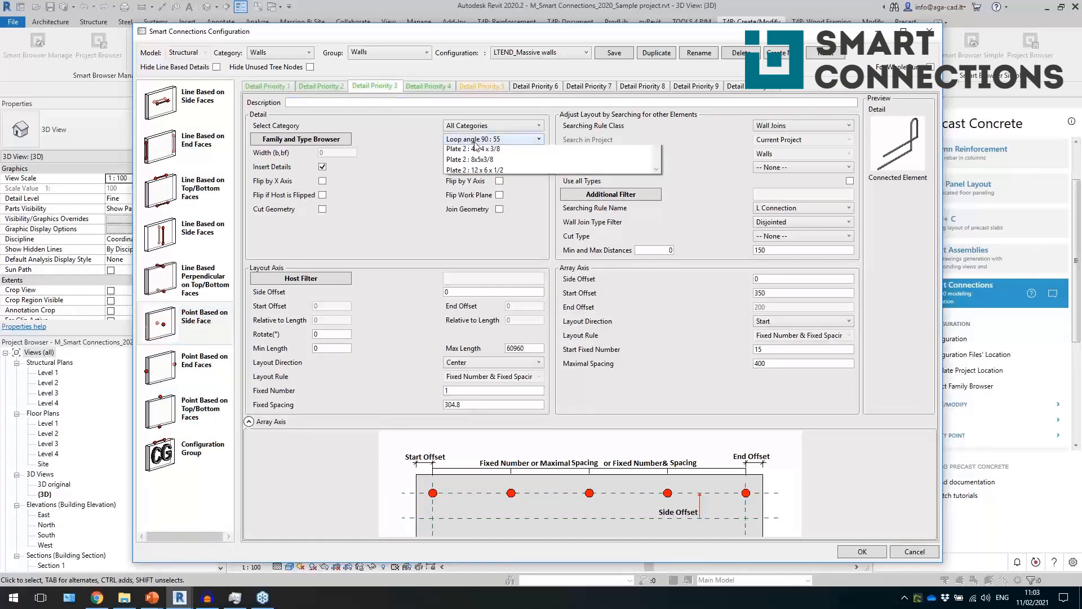
click(404, 208)
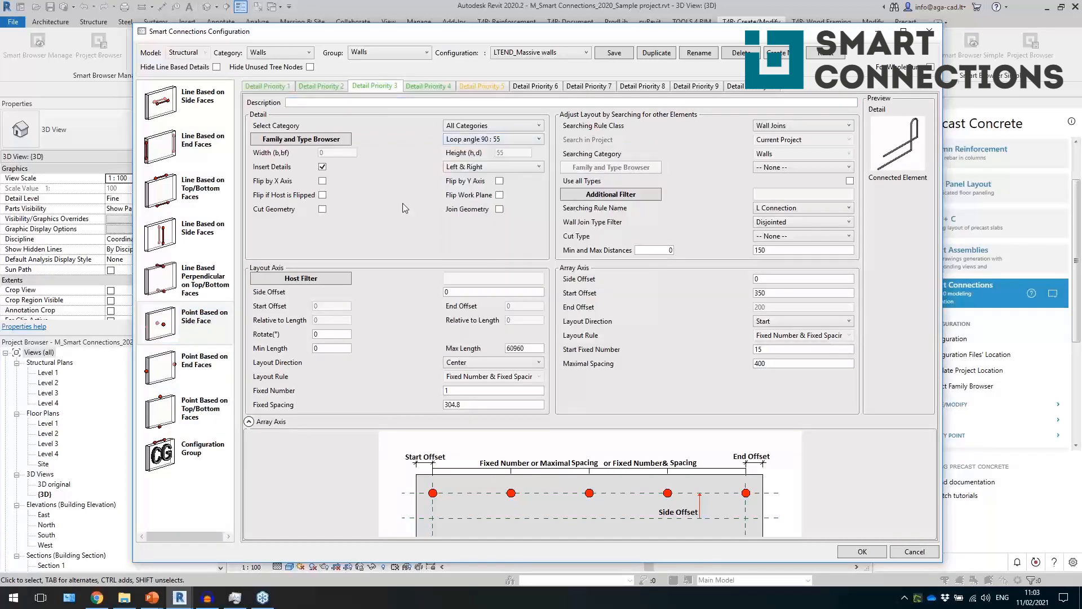
Browse the point-based families, including Structural Connections, for the Detail Priority 3 detail and leave without choosing one
click(321, 138)
drag(466, 74, 470, 208)
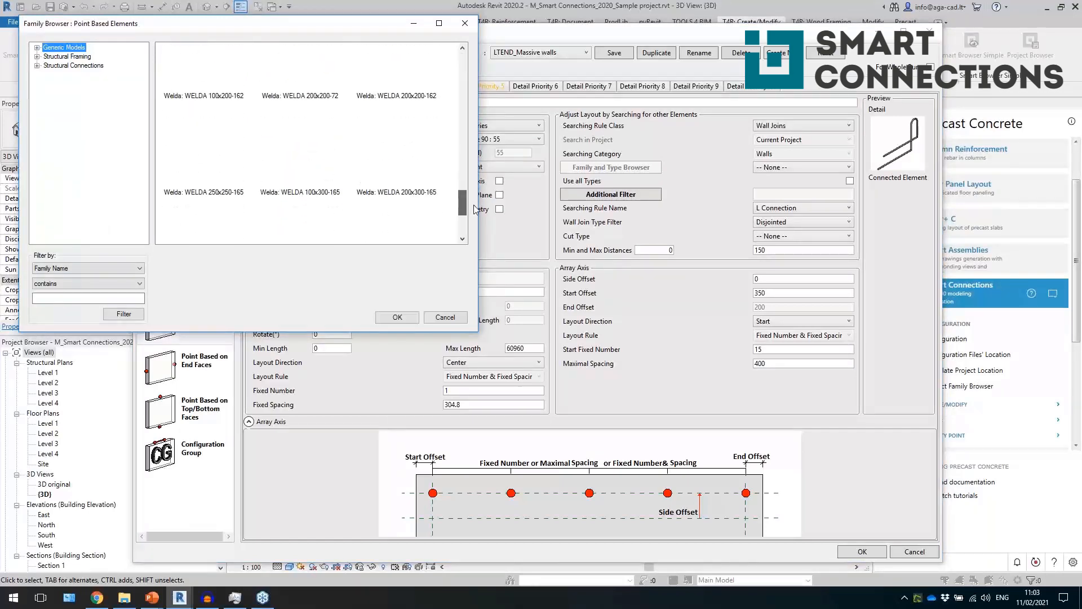
click(85, 66)
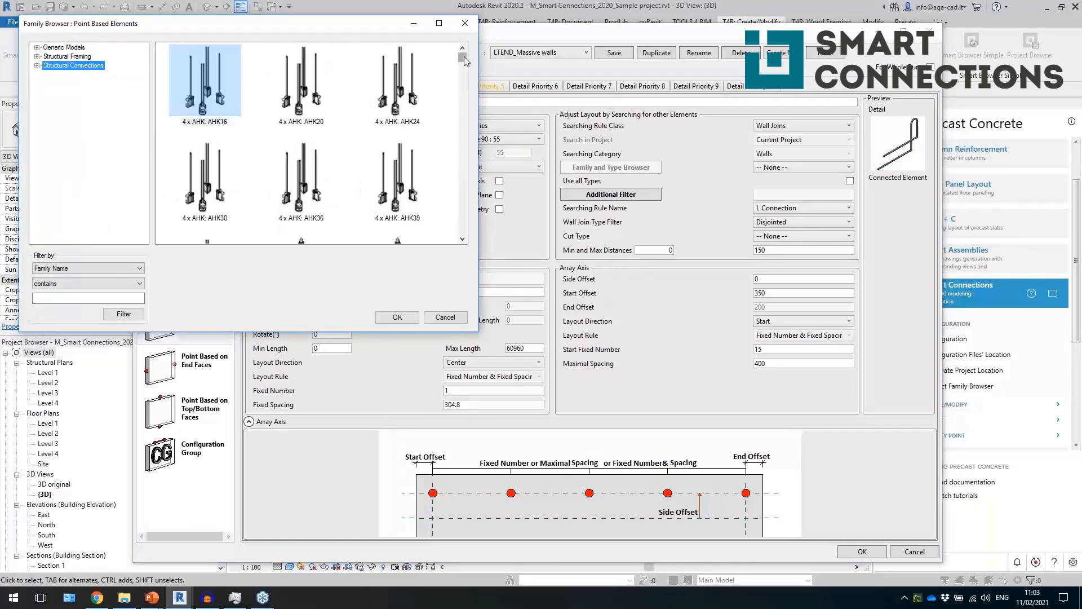
click(465, 23)
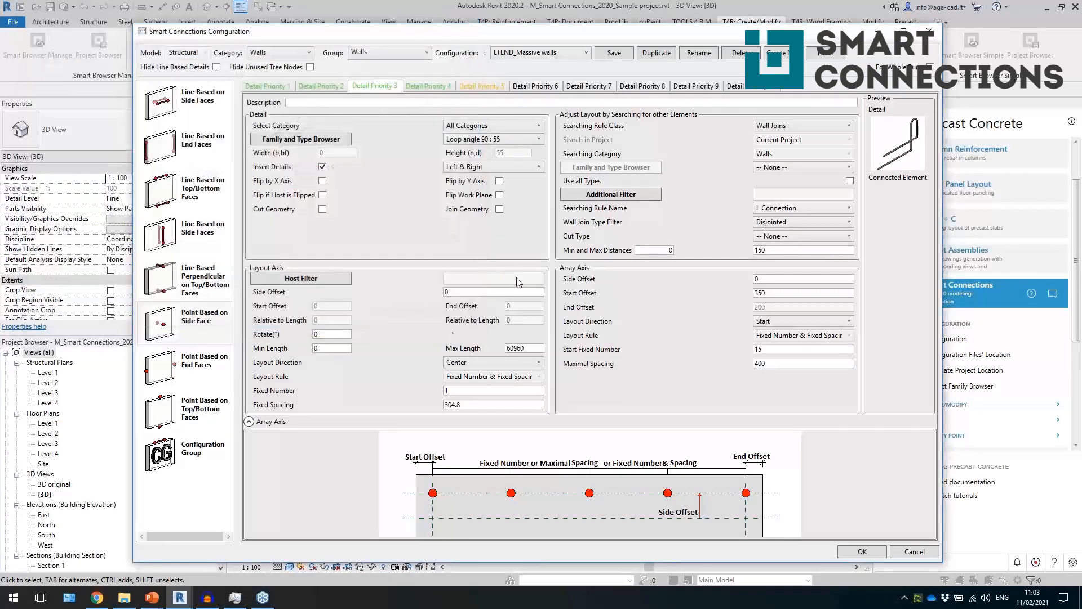
View the layout direction options for the layout and array axes, and close the configuration without changes
click(482, 365)
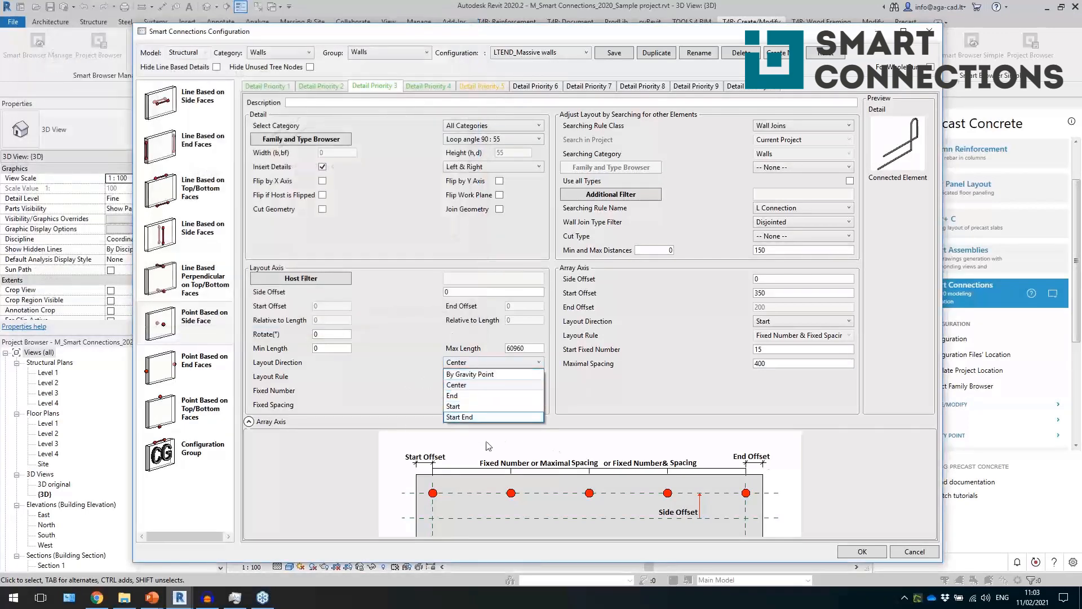
click(807, 323)
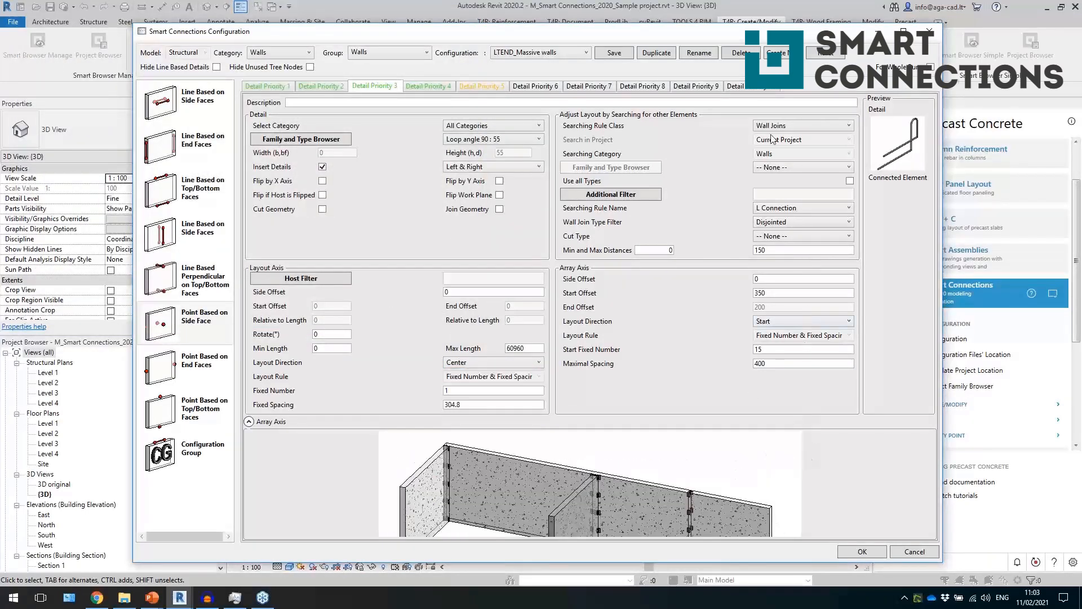
click(929, 31)
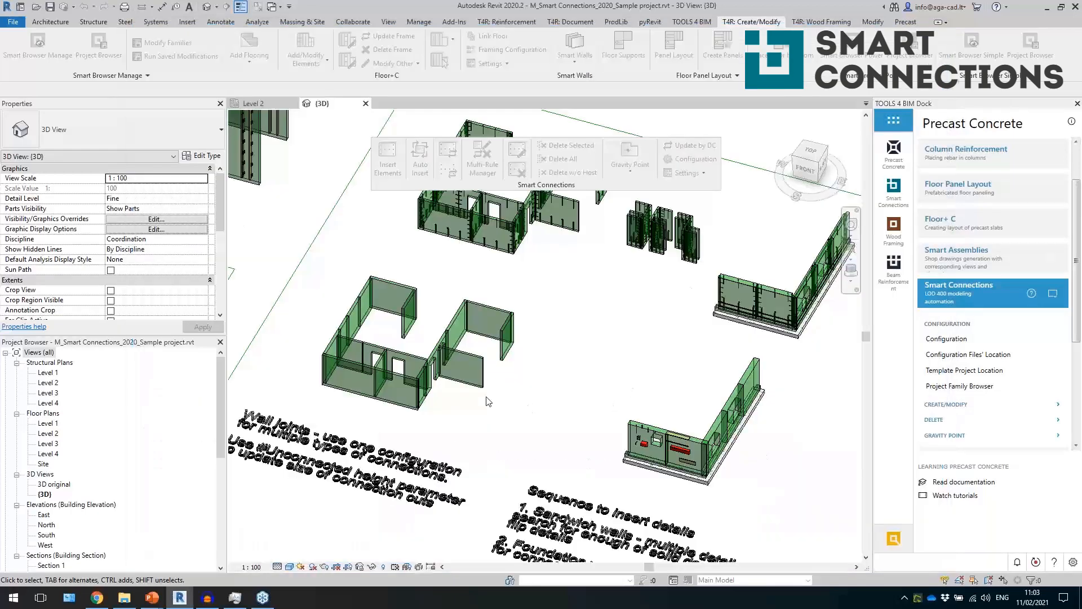
Insert the Smart Connections details into the front Massive wall 200 of the wall joints sample
scroll(347, 407, up, 3)
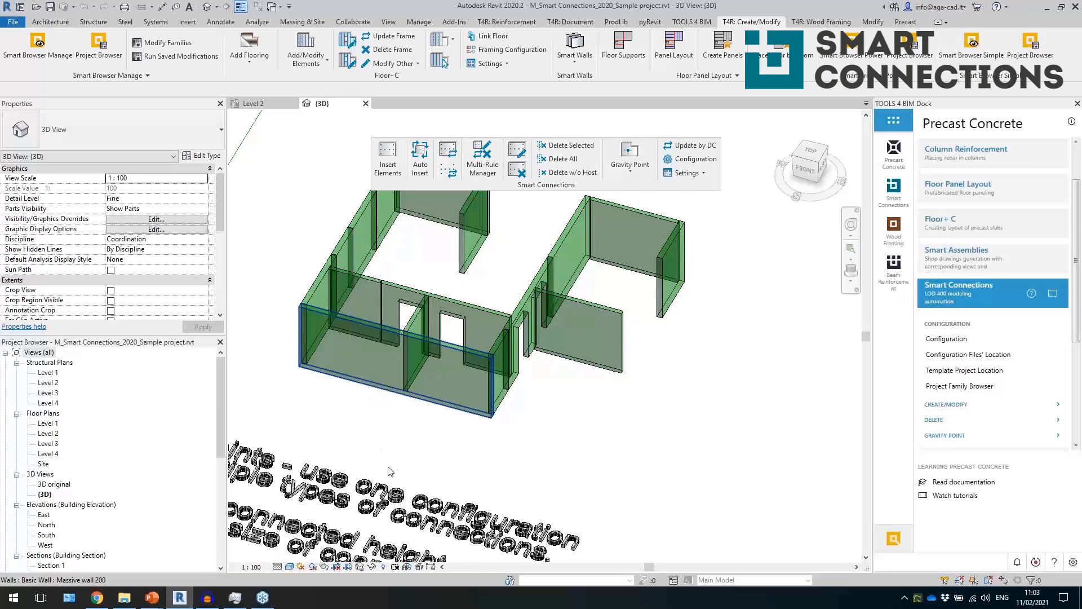
click(339, 367)
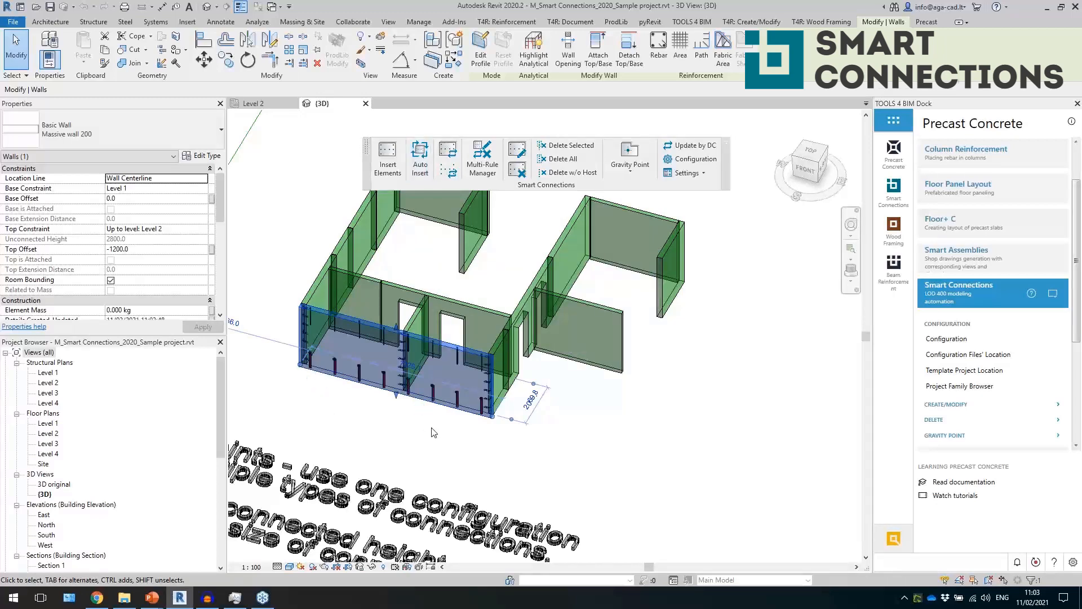
Inspect the inserted details on the front wall, selecting one of the Ø80 wall bottom tubes
scroll(356, 369, up, 4)
scroll(356, 369, down, 3)
click(379, 480)
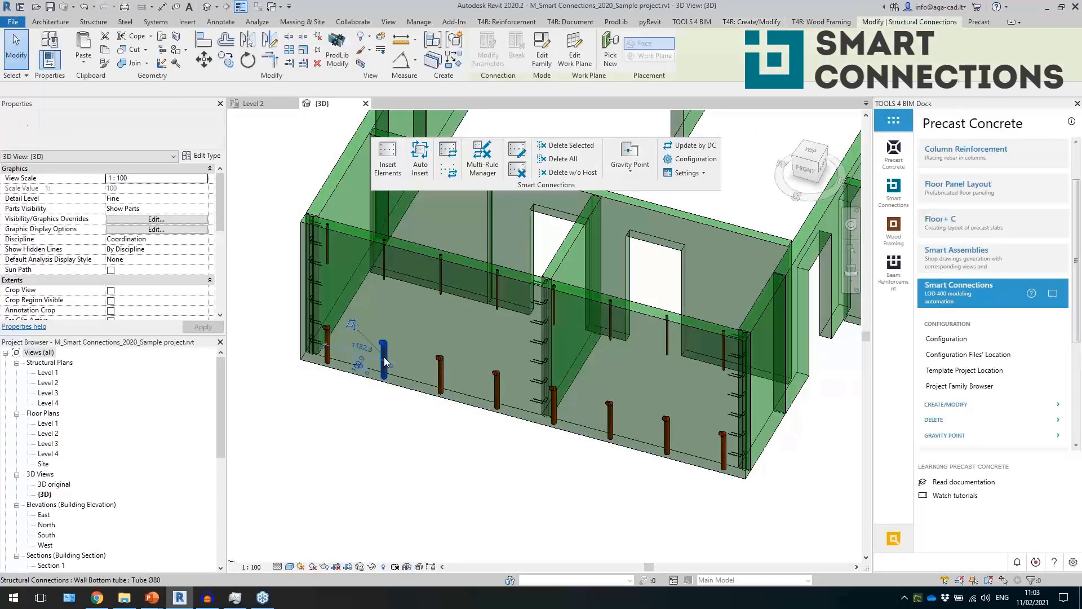
Select the whole front part of the wall joints sample and review its element categories in the filter without changing the selection
scroll(269, 225, down, 2)
drag(269, 226, 553, 406)
click(479, 49)
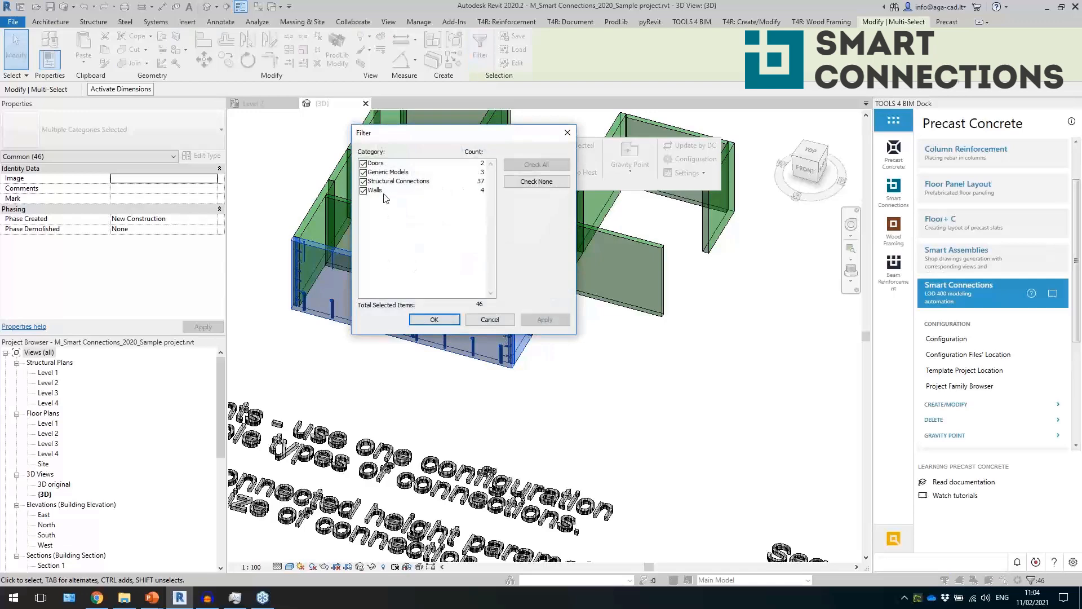
click(568, 132)
key(Escape)
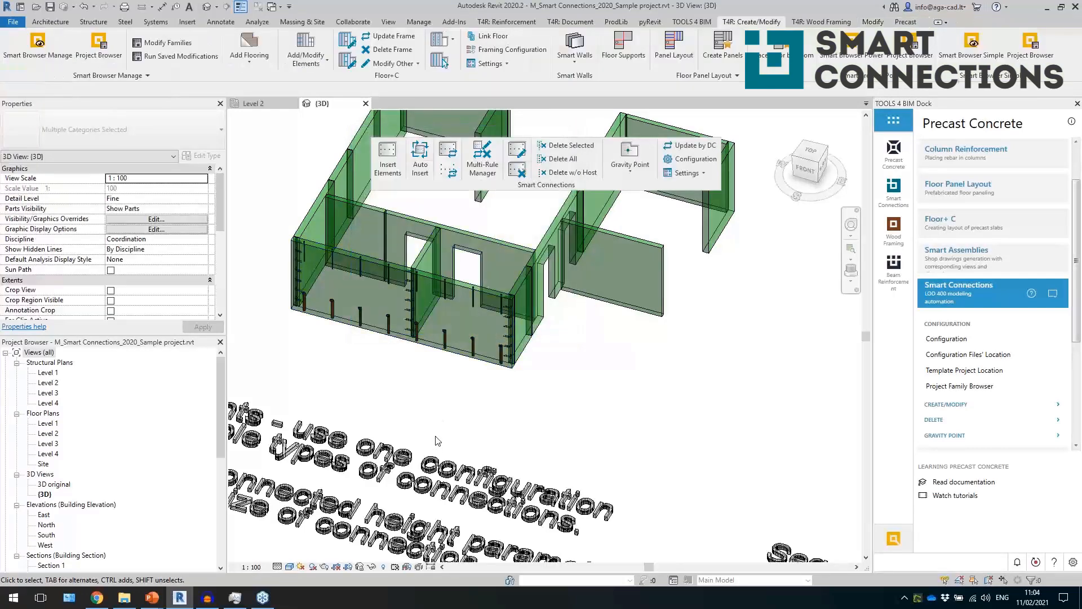
Inspect the sandwich wall in the "Sequence to insert details" sample, selecting its Rotated Corbel
scroll(334, 312, down, 2)
scroll(334, 313, down, 1)
middle_drag(646, 413, 500, 410)
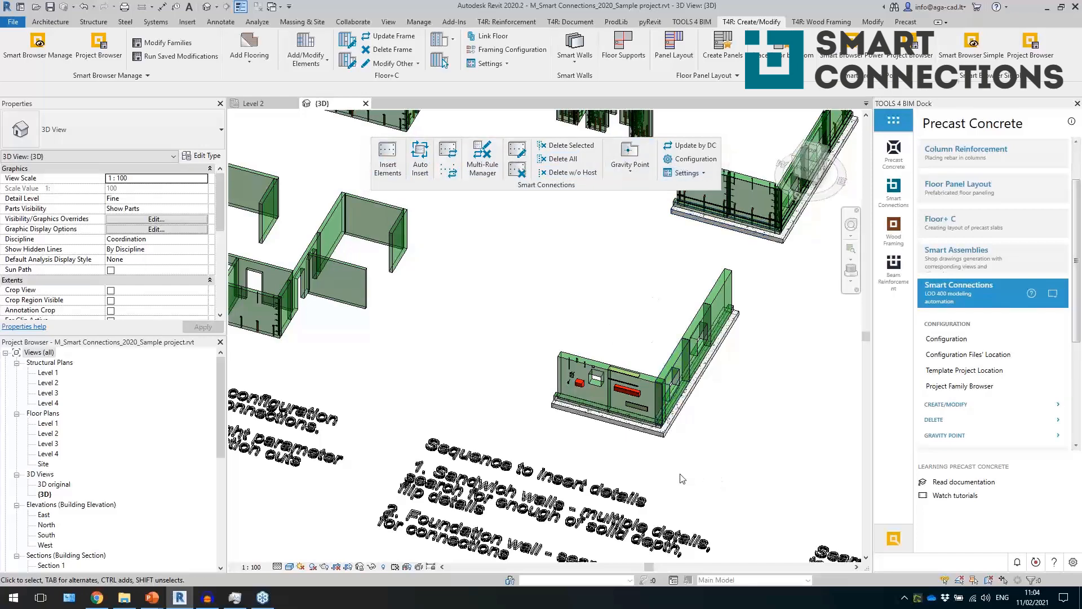
scroll(643, 459, up, 4)
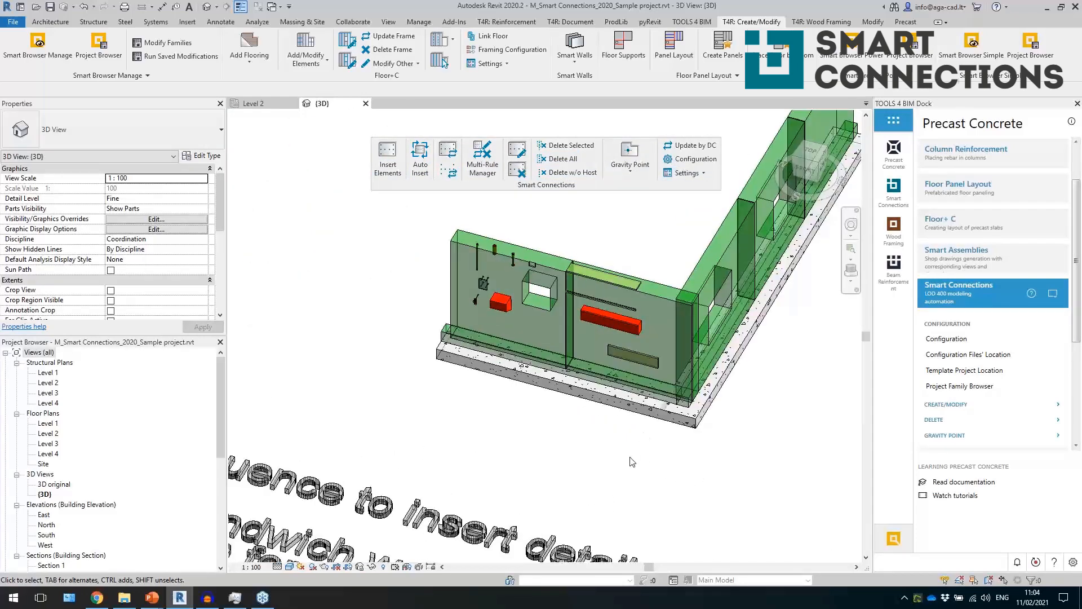
scroll(607, 278, up, 2)
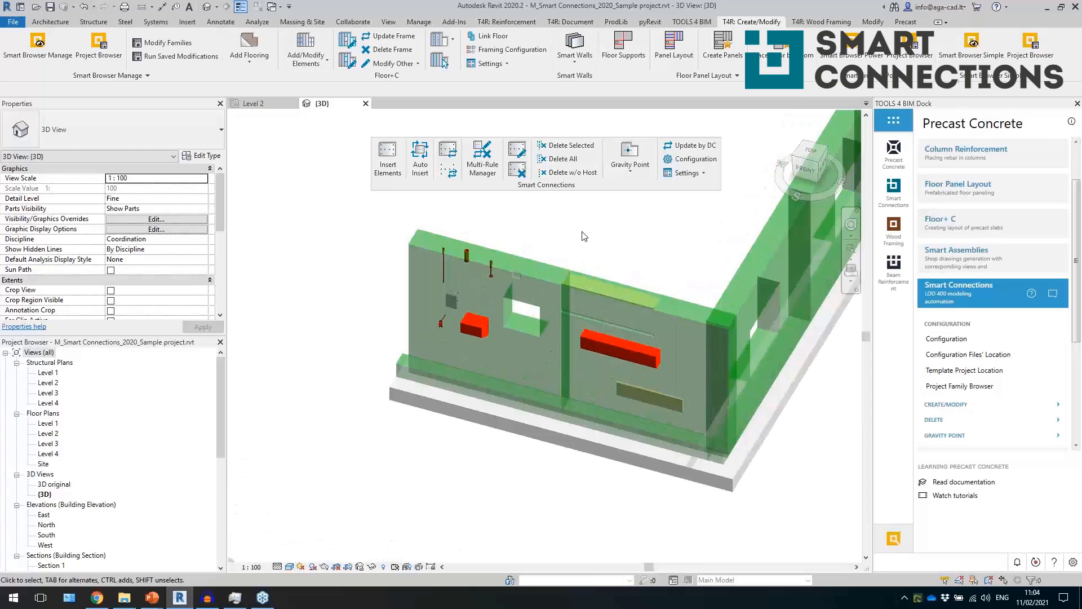
click(481, 334)
Place three more WELDA 200x300-165 plates along the lower part of the Sandwich 430 wall face, below the opening and short corbel
click(454, 303)
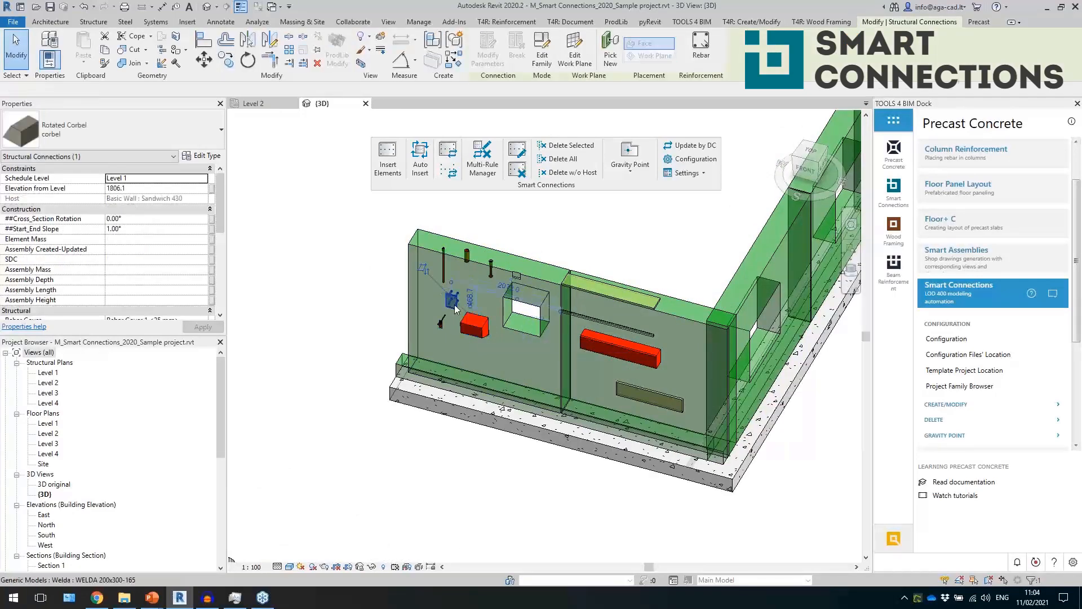
click(454, 59)
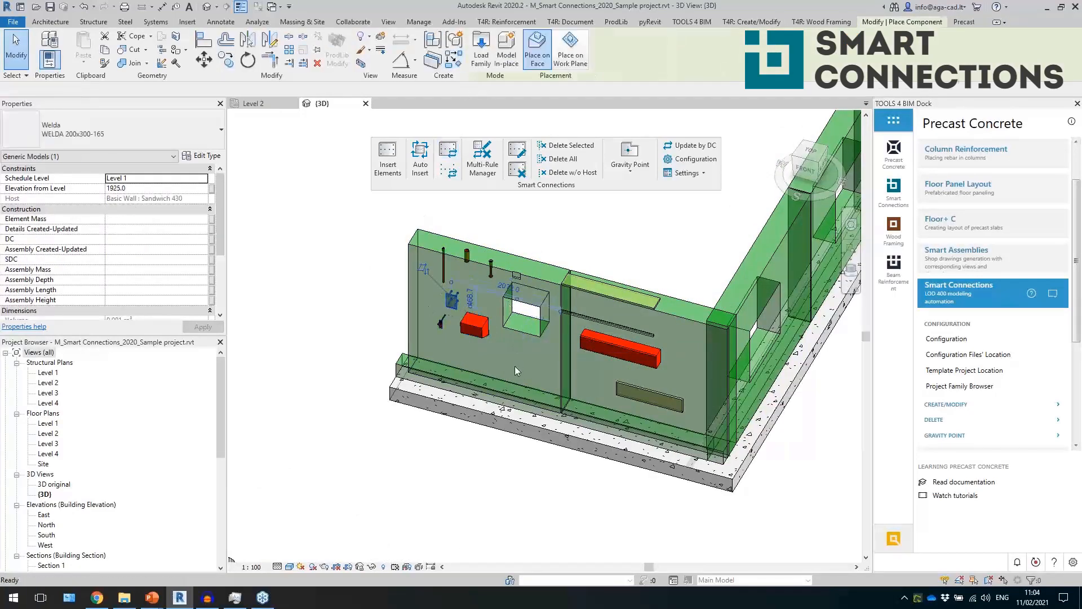
scroll(513, 368, up, 3)
click(517, 362)
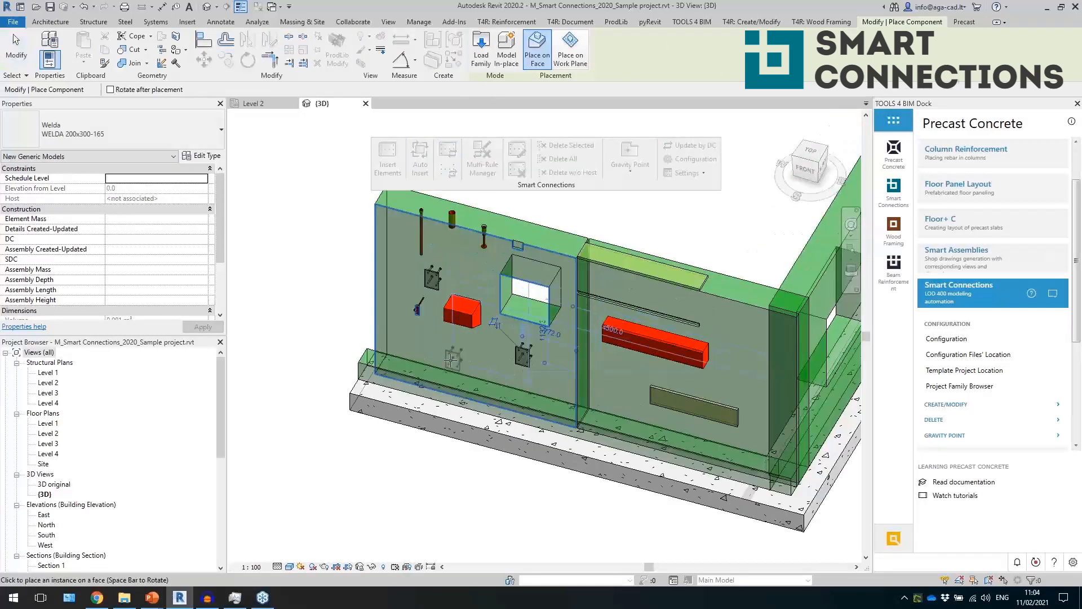
click(451, 359)
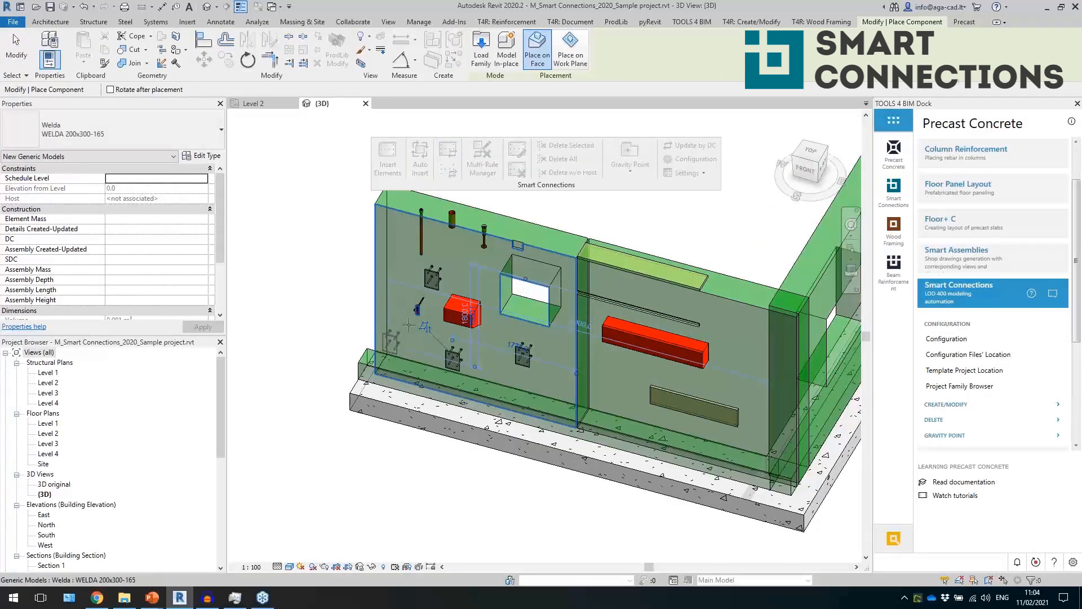
click(387, 346)
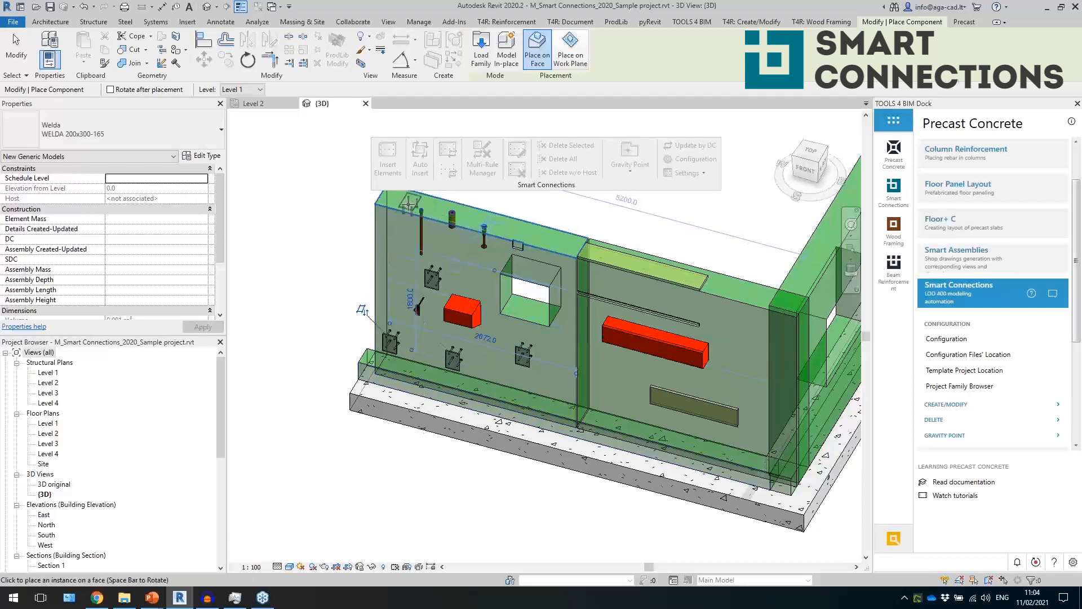
key(Escape)
key(Escape)
Draw a second 1' x 8" Spandrel corbel on the wall face below the existing one, and delete it again
click(662, 356)
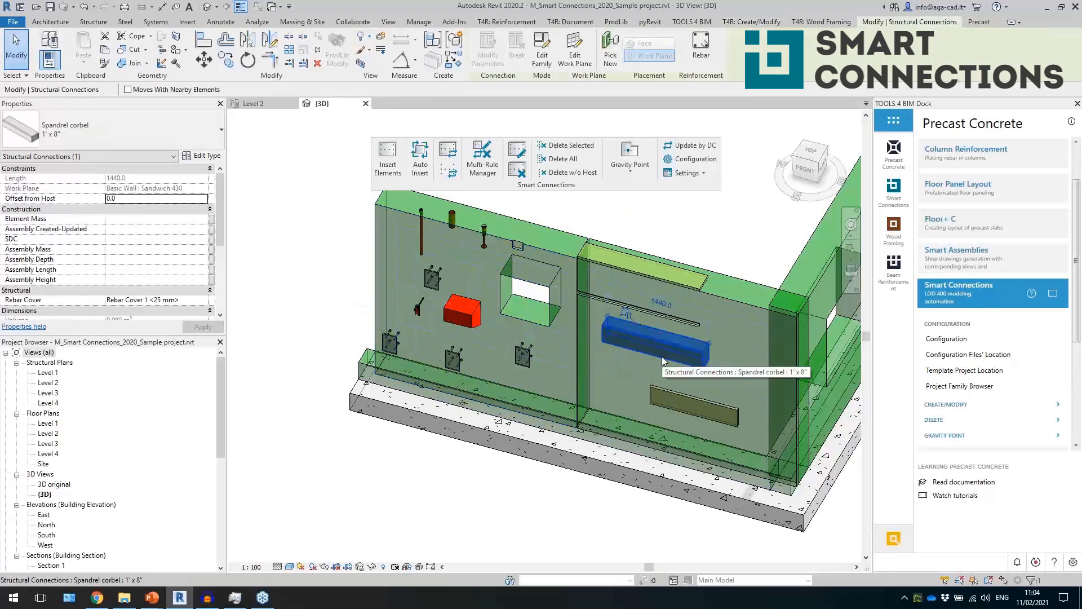
scroll(341, 266, down, 1)
scroll(522, 320, up, 1)
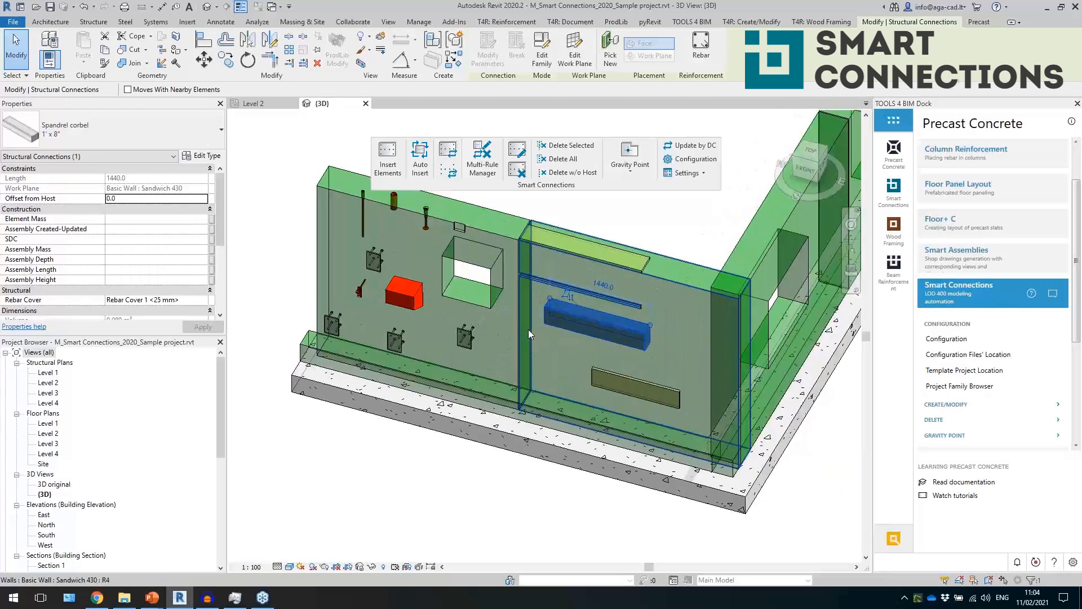
click(460, 62)
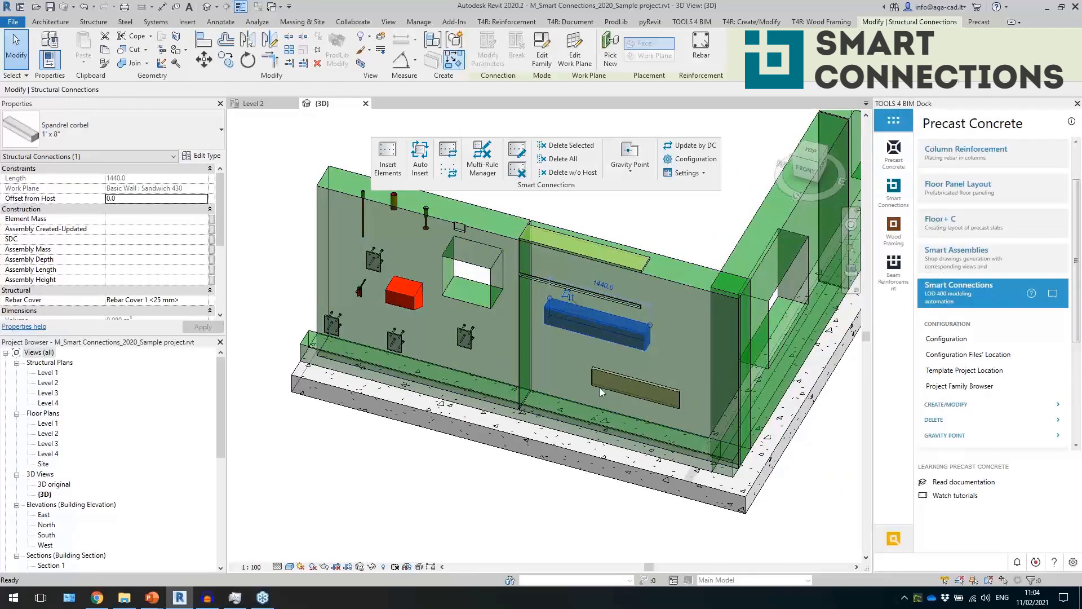
click(546, 347)
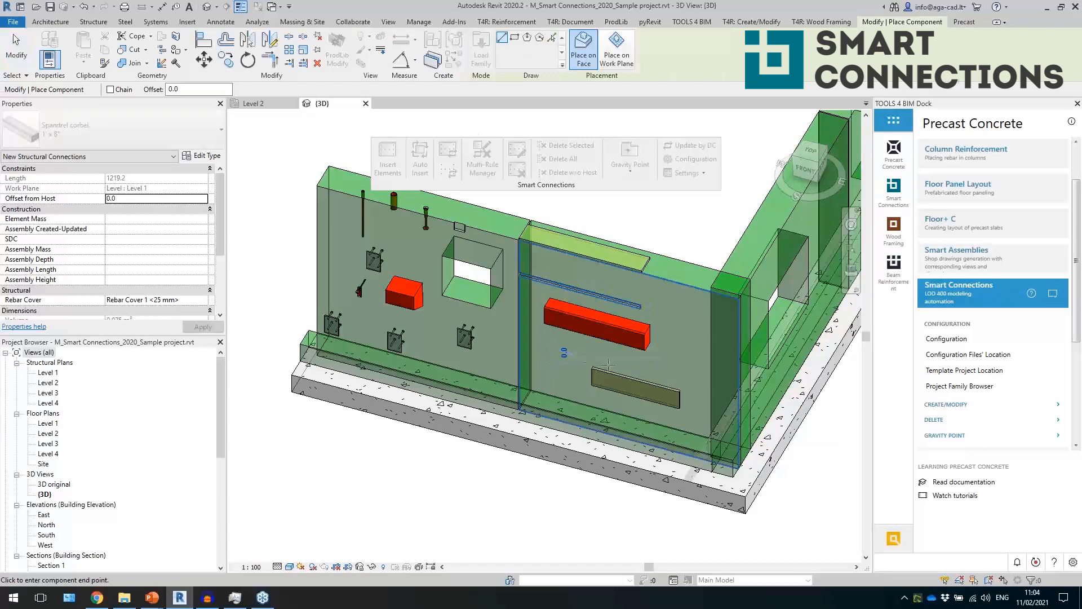
click(674, 371)
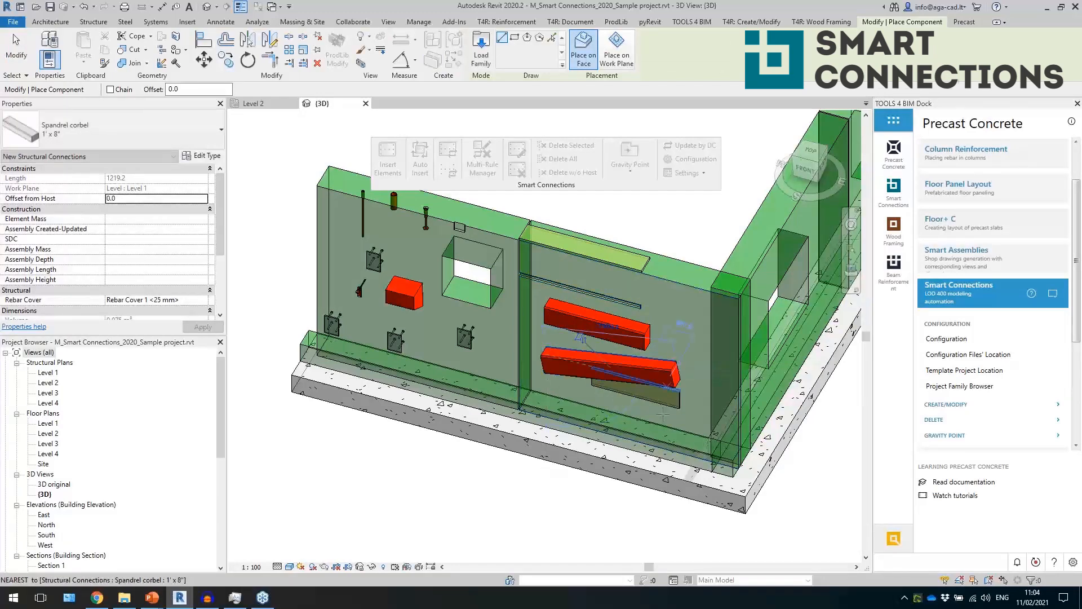
key(Escape)
key(Escape)
click(620, 369)
key(Delete)
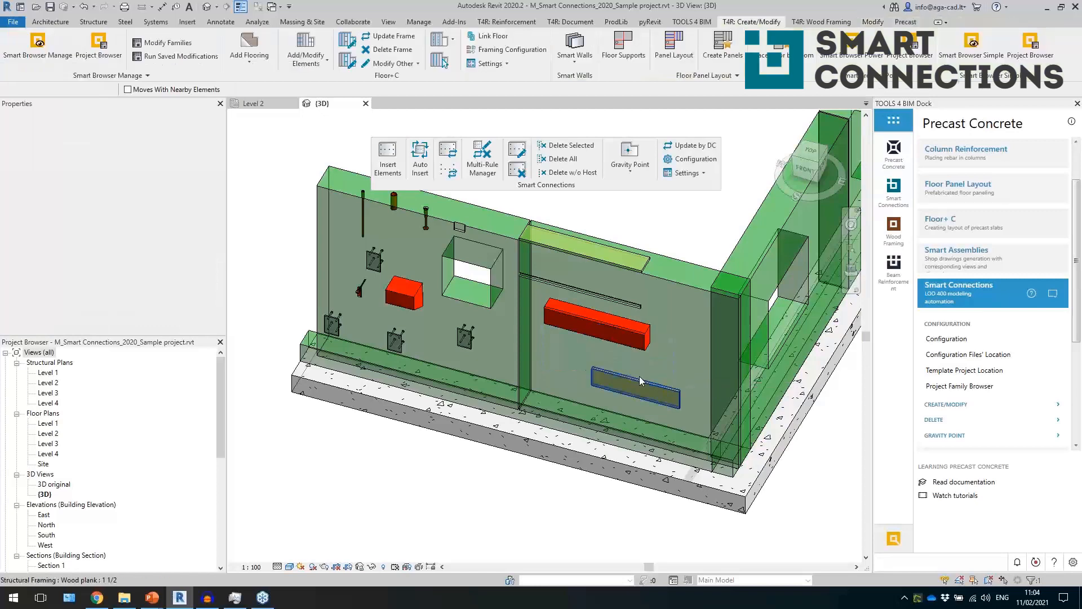
Inspect the line-based details on the sandwich wall, selecting the spandrel corbel and the CUT_trapeze 60x20 groove
click(598, 337)
key(Escape)
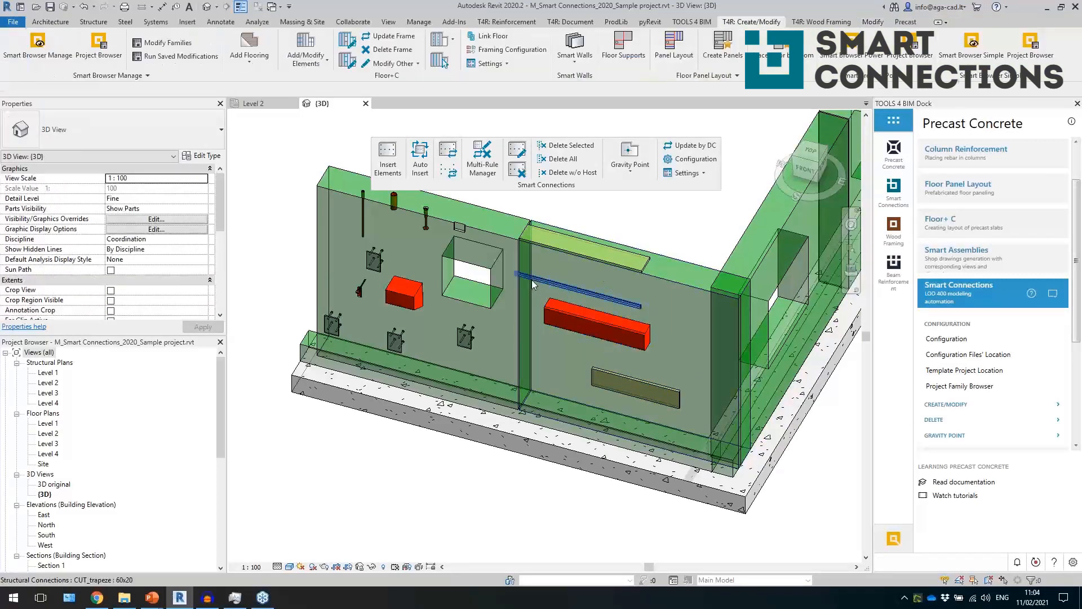
click(530, 282)
scroll(558, 268, up, 3)
key(Escape)
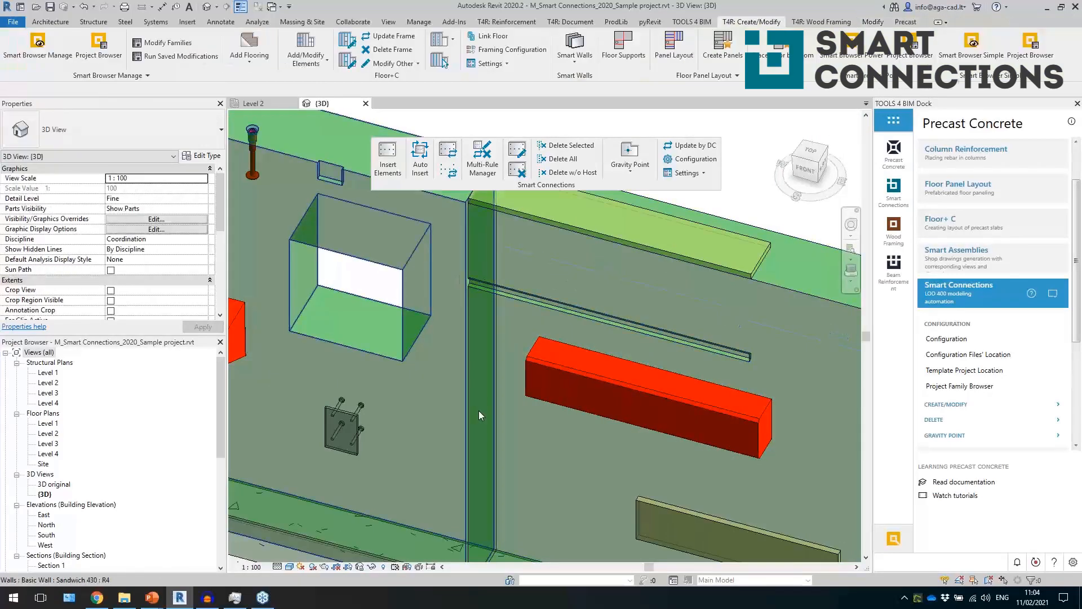
scroll(793, 326, down, 3)
scroll(767, 306, down, 2)
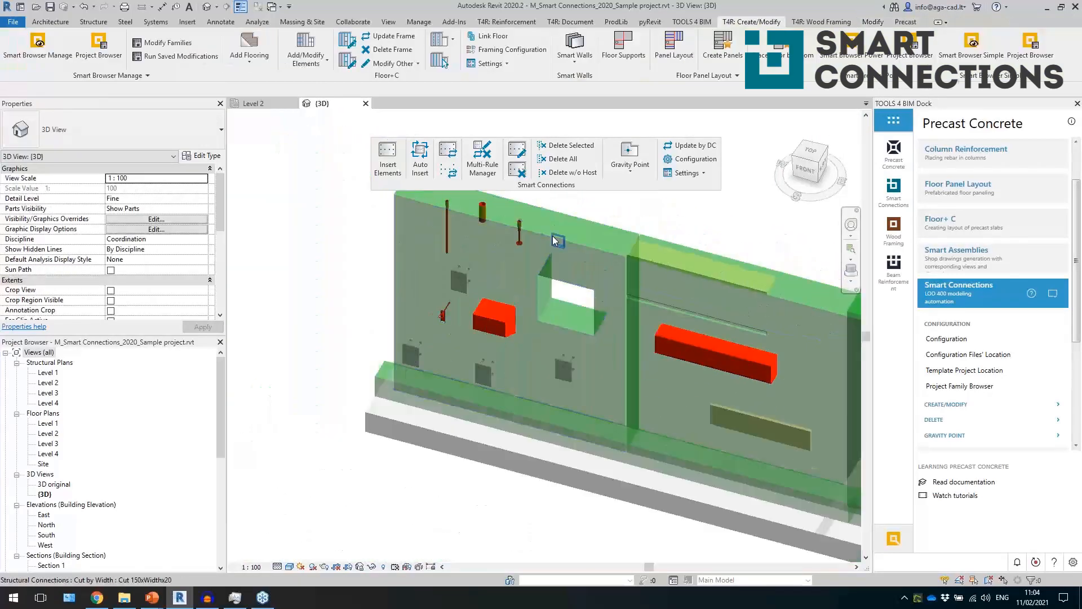
Inspect the Cut 150xWidthx20 recess at the wall's upper edge and the rectangular opening below it
scroll(569, 240, up, 1)
click(559, 244)
key(Escape)
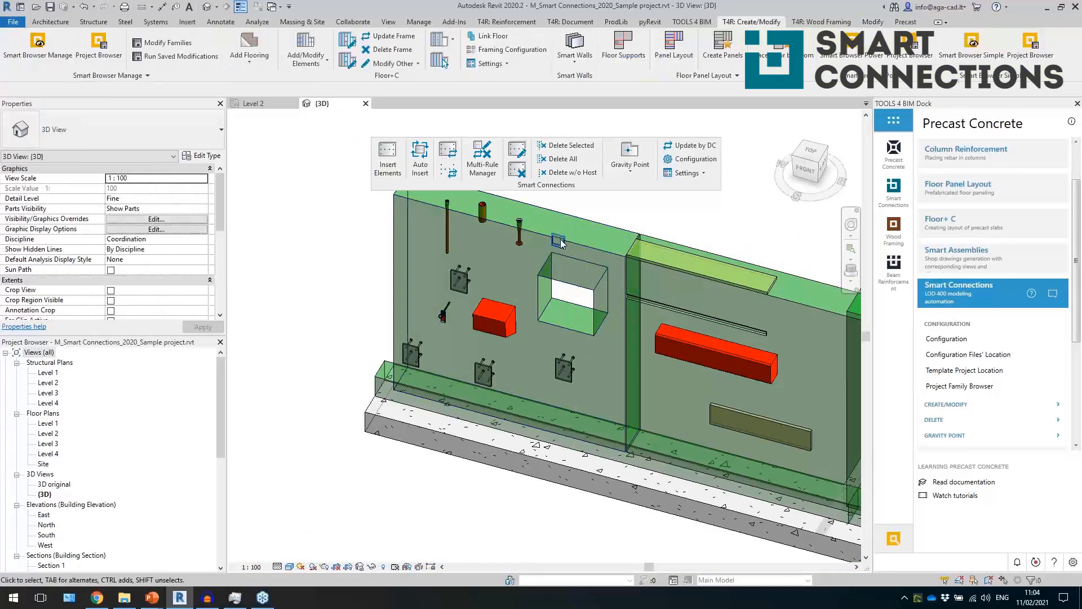
click(564, 246)
key(Escape)
click(578, 289)
key(Escape)
Delete all Smart Connections details from the front Massive wall 200 of the wall joints sample
scroll(749, 379, down, 5)
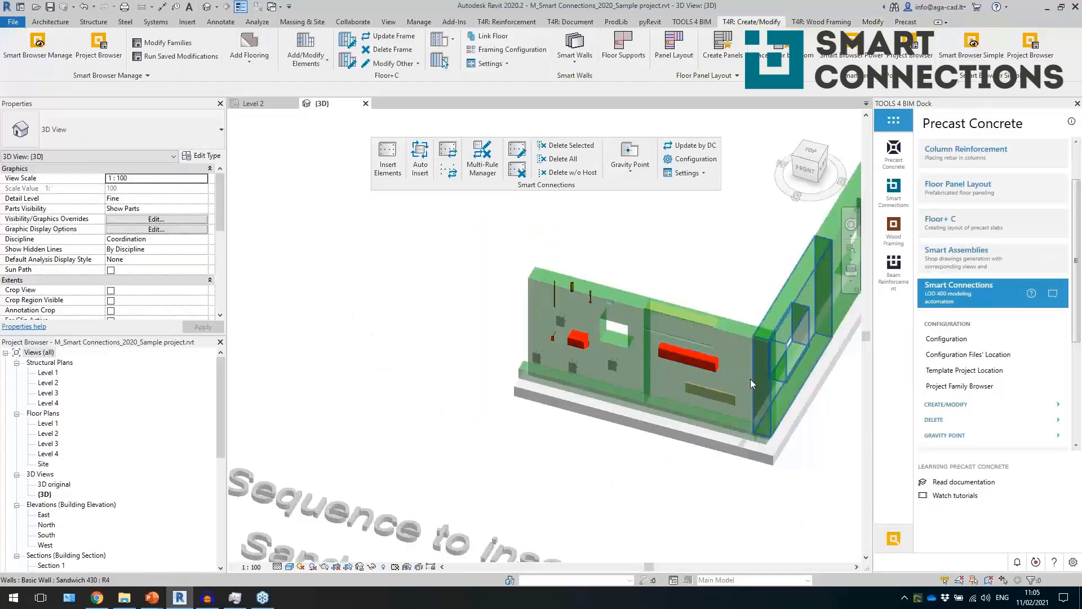
scroll(477, 389, up, 4)
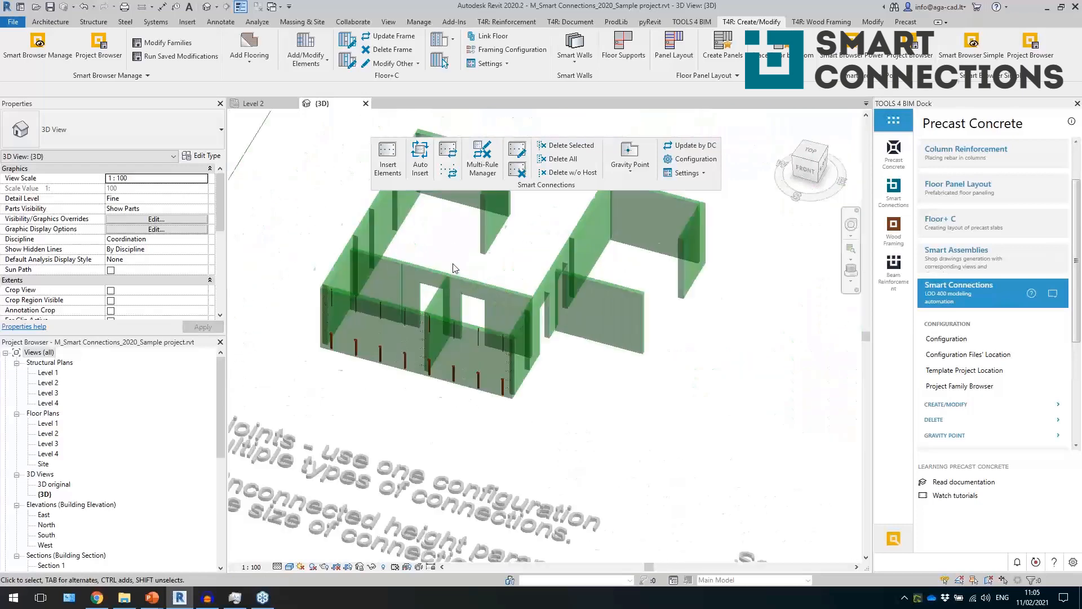
click(470, 412)
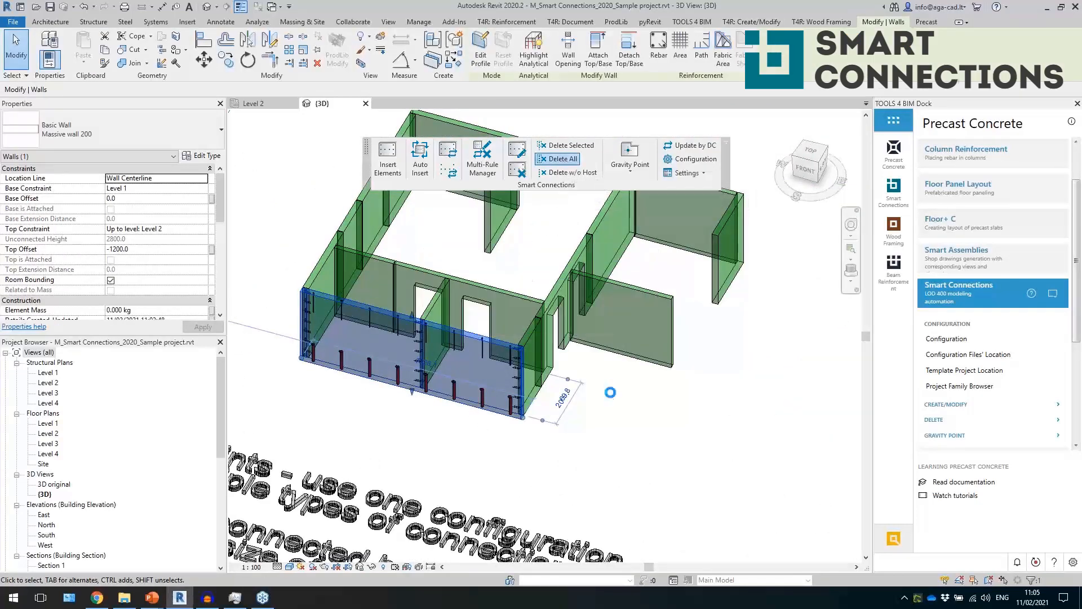
click(476, 438)
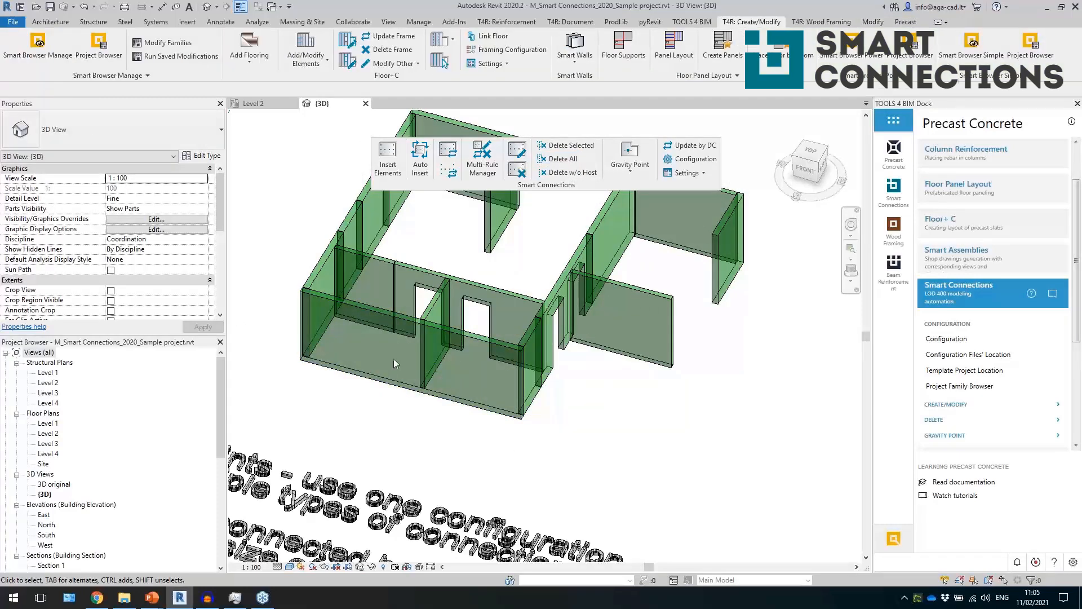
Create a new family from the Metric Generic Model face based.rft template, after comparing it with Metric Generic Model.rft
click(11, 23)
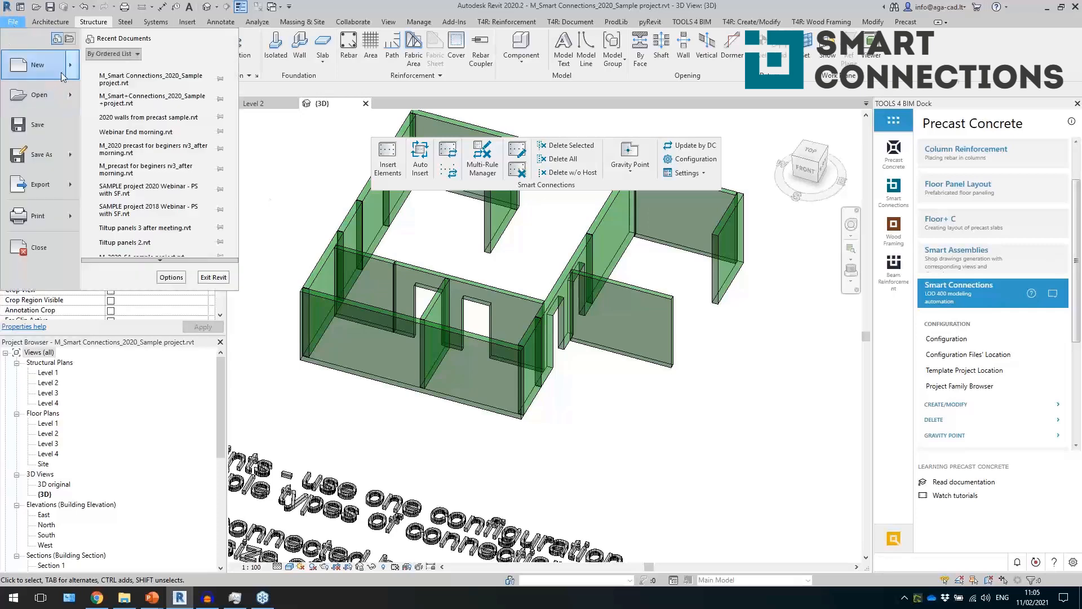
mouse_move(72, 76)
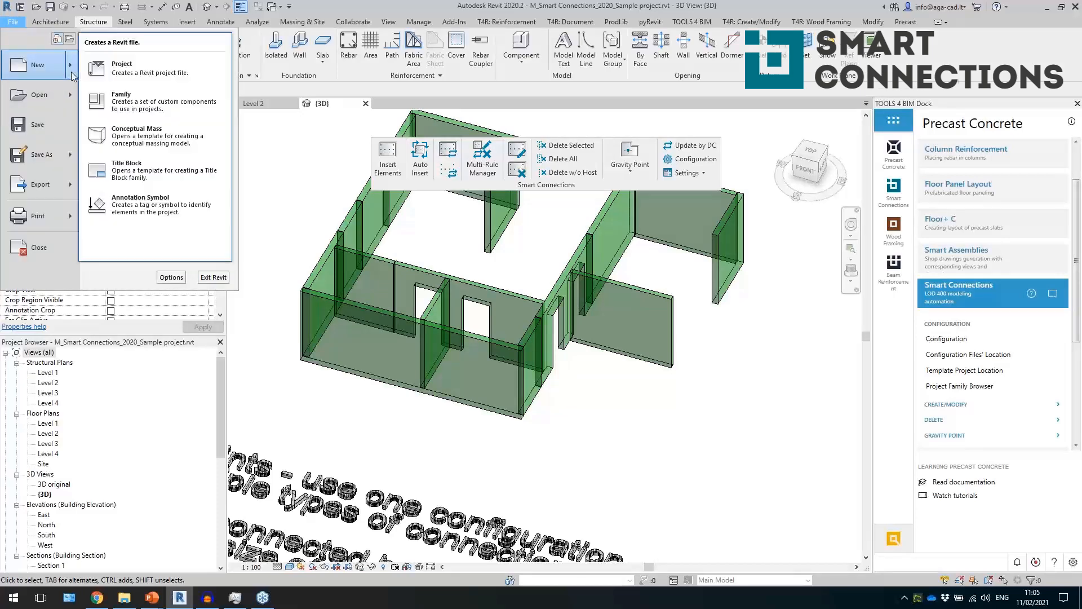
click(130, 110)
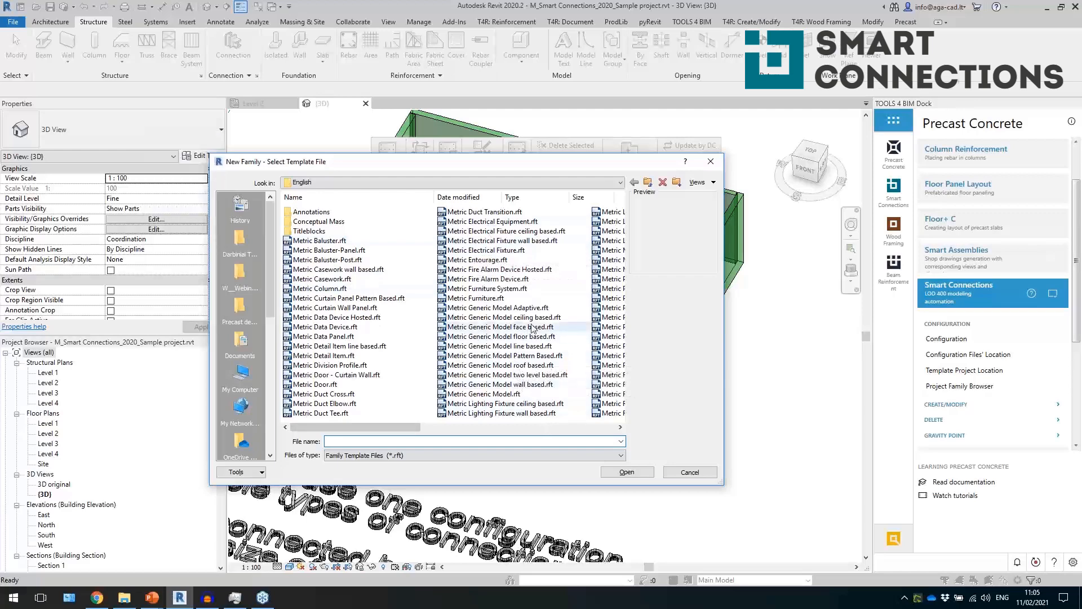
click(509, 328)
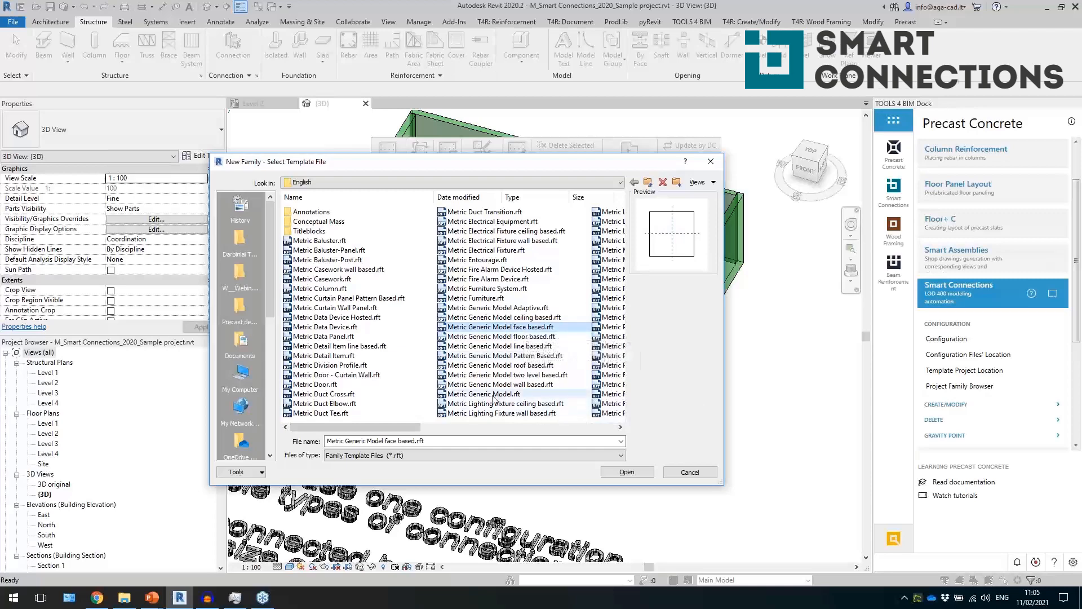
click(511, 394)
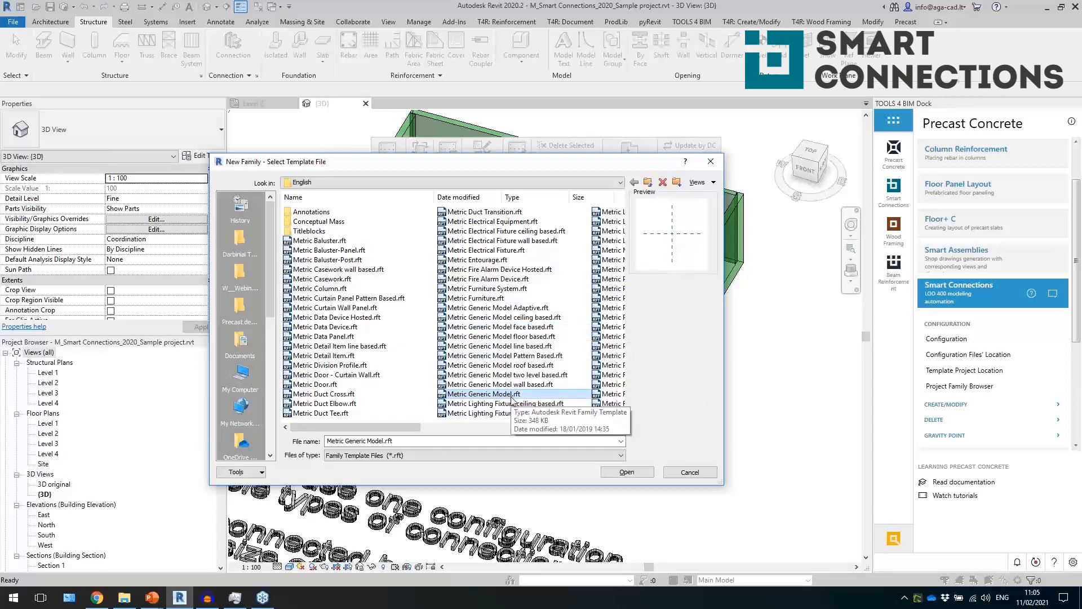
click(520, 326)
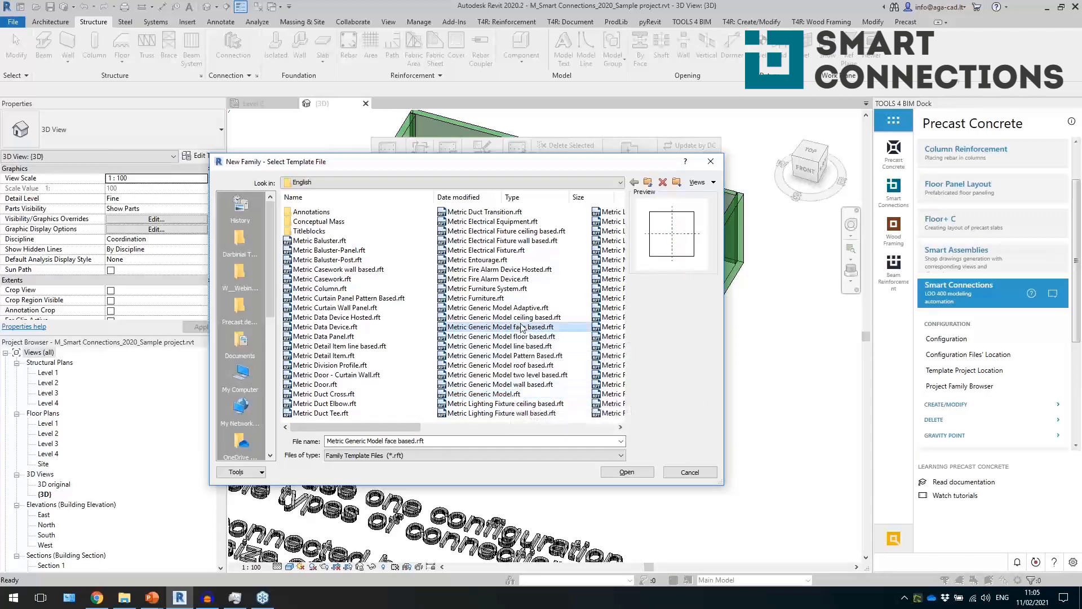
click(506, 394)
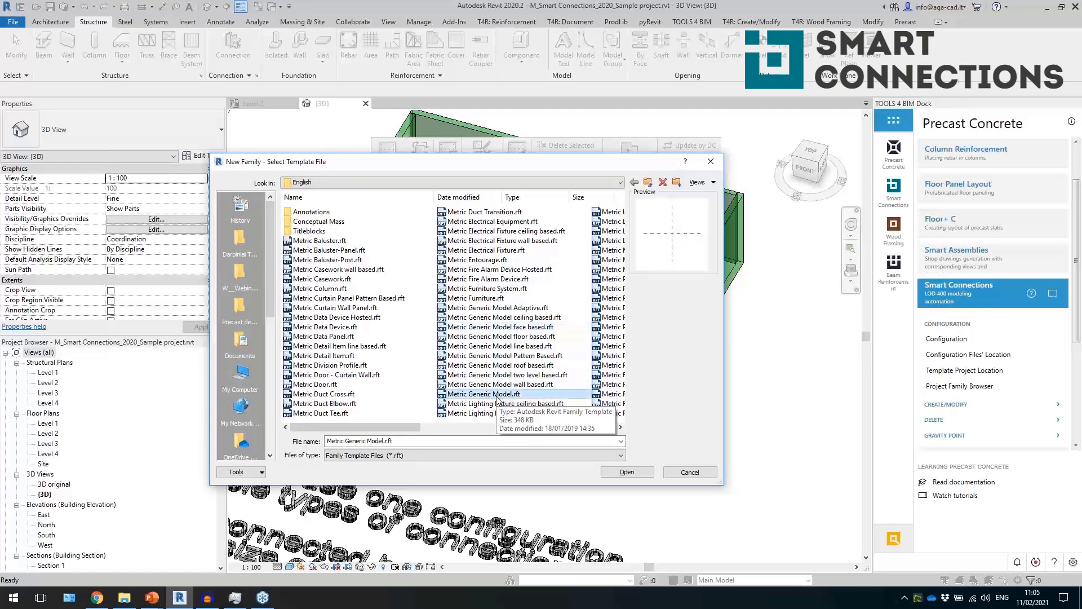
click(521, 326)
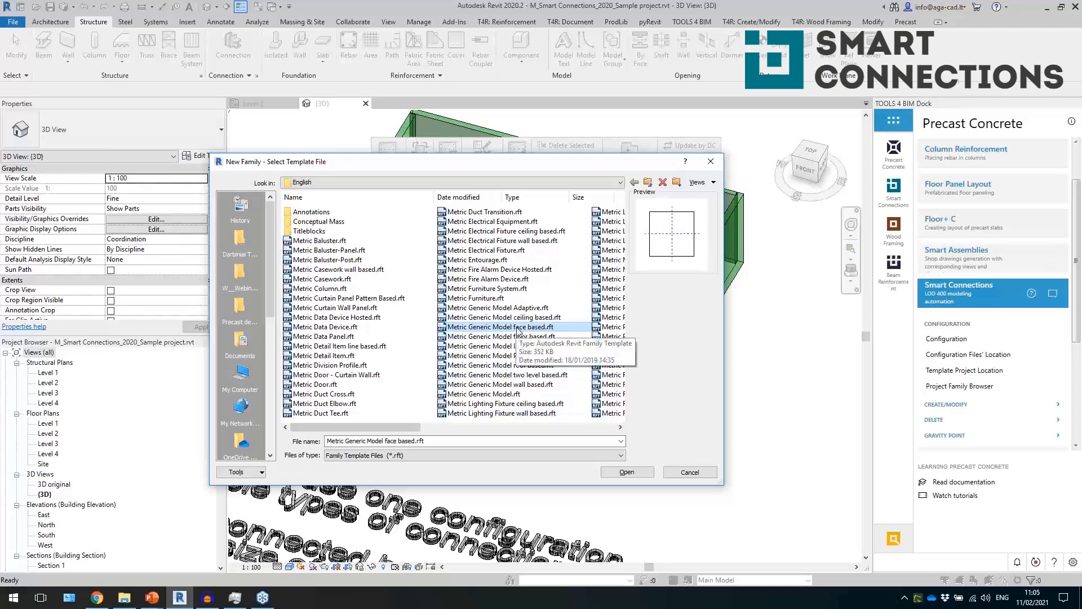
click(627, 472)
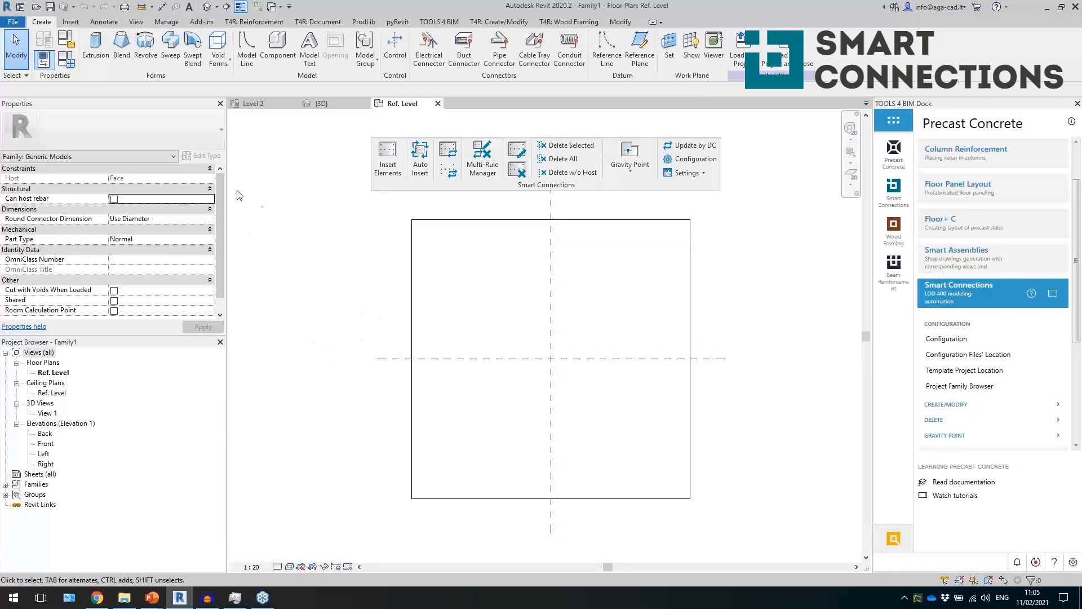
Start an extrusion and sketch a 100 x 100 mm square with one corner at the reference plane intersection
click(97, 45)
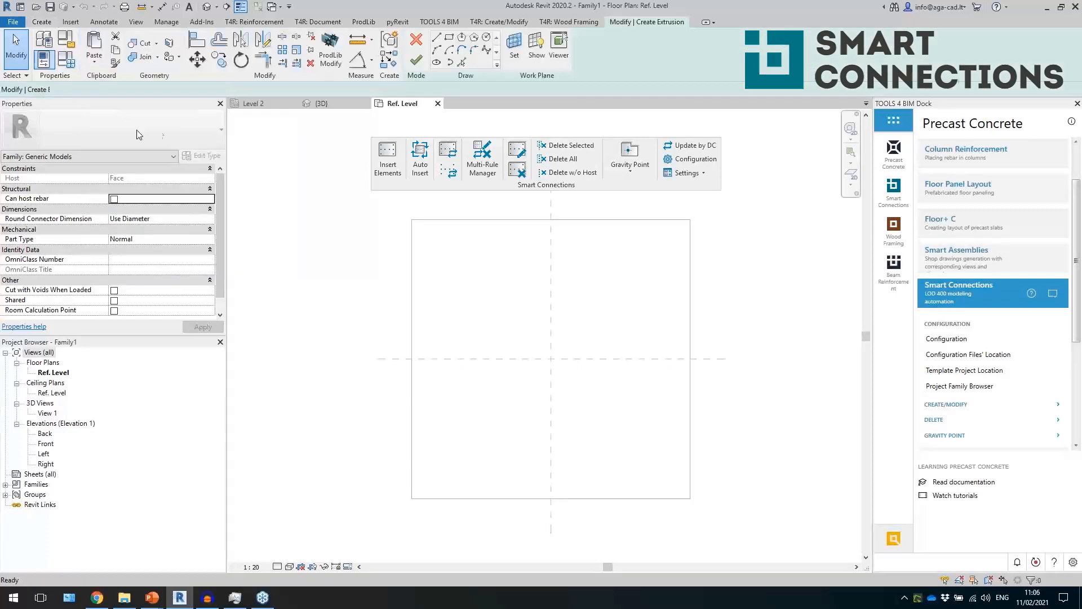
click(449, 38)
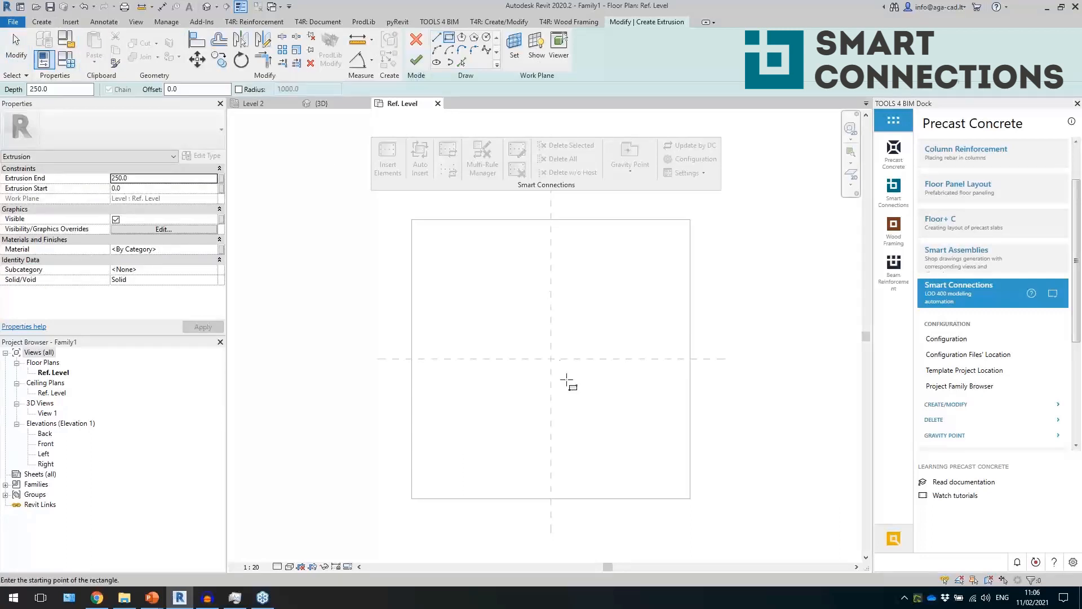
click(551, 358)
click(562, 370)
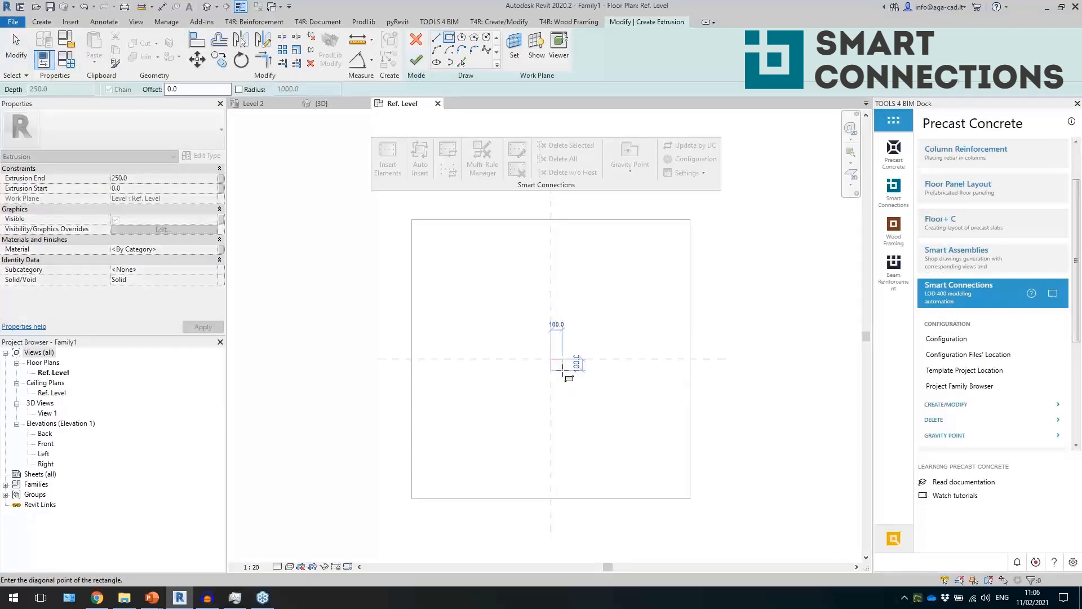
key(Escape)
Centre the sketched square on the reference plane intersection by moving it 50 mm left and 50 mm up
scroll(536, 347, up, 1)
drag(535, 345, 598, 399)
click(196, 60)
scroll(563, 367, up, 2)
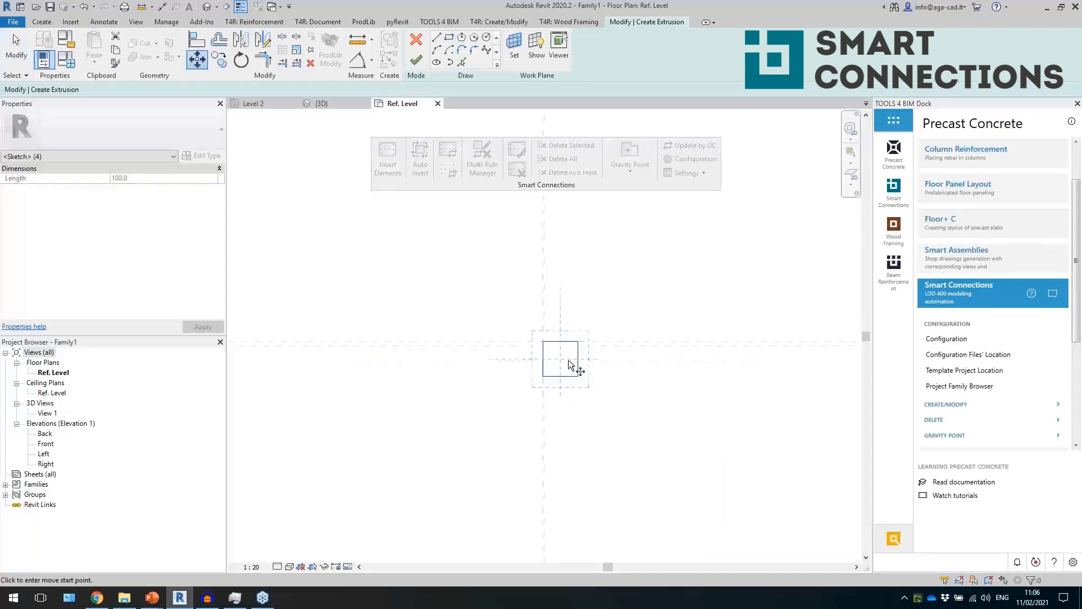
click(576, 357)
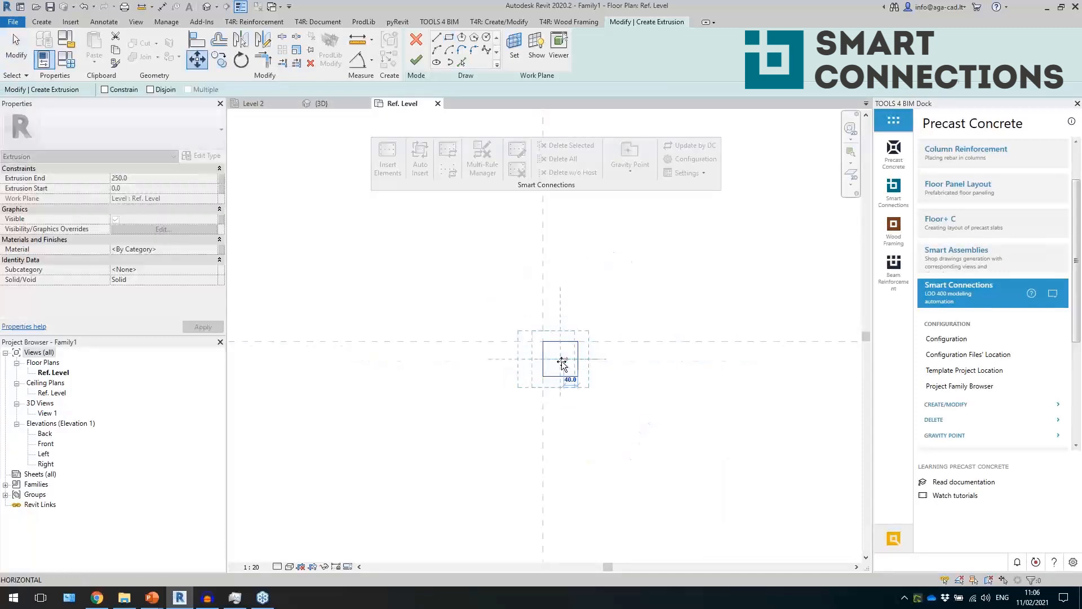
text(50)
key(Return)
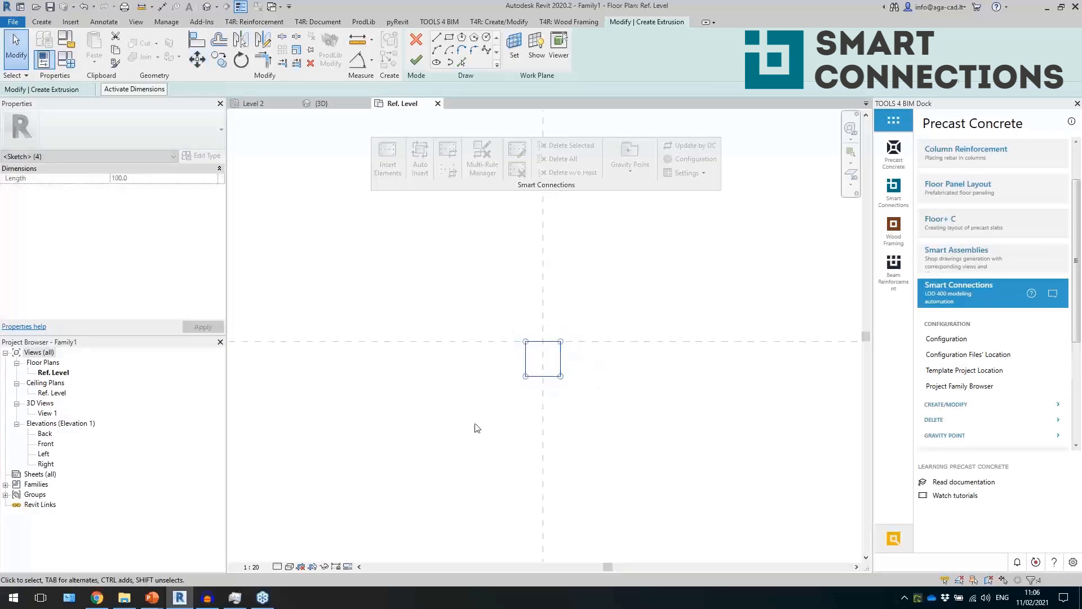
click(201, 64)
click(462, 389)
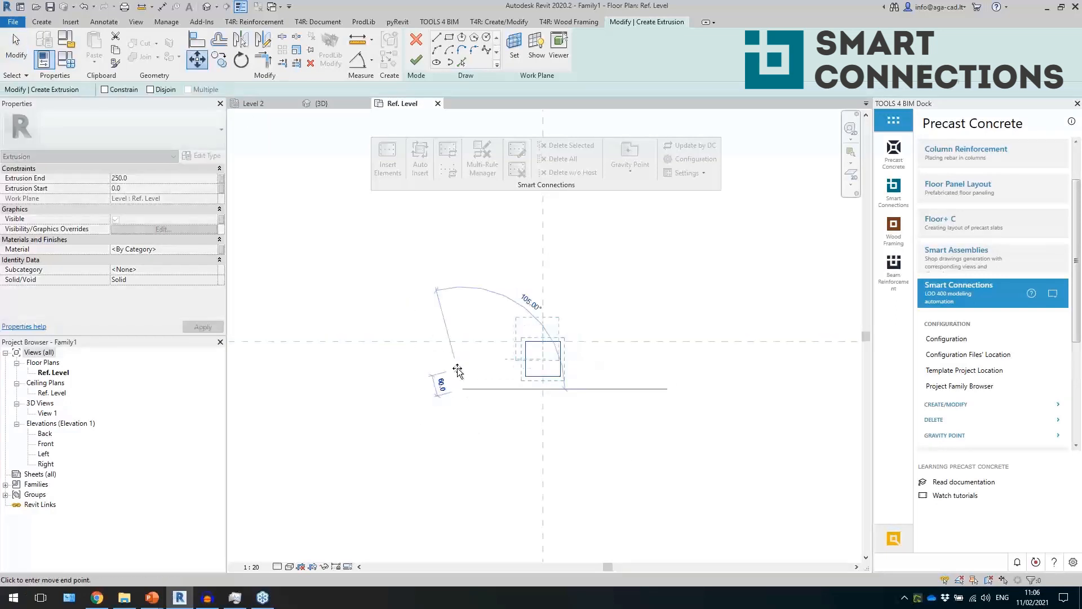
text(50)
key(Return)
key(Escape)
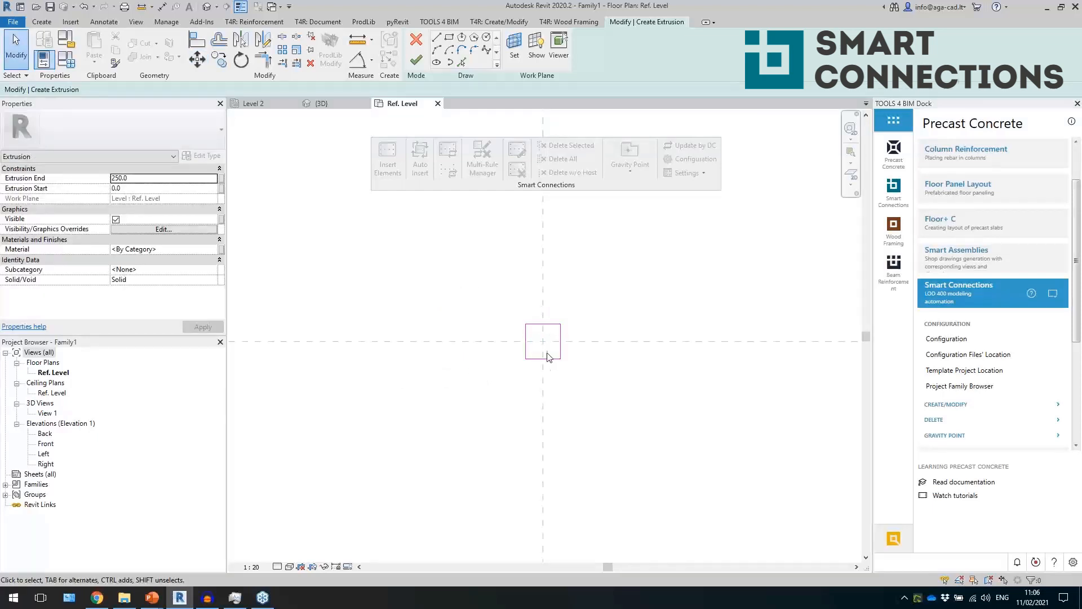
Finish the extrusion with its end set to 100 mm and show the cube in a 3D view
click(416, 61)
click(177, 174)
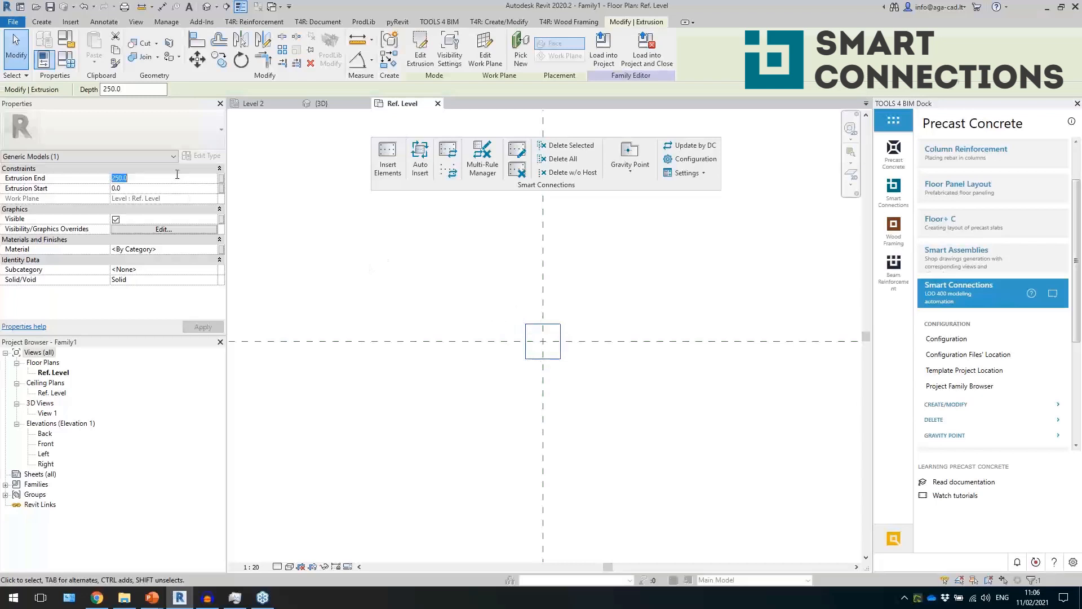
text(100)
key(Return)
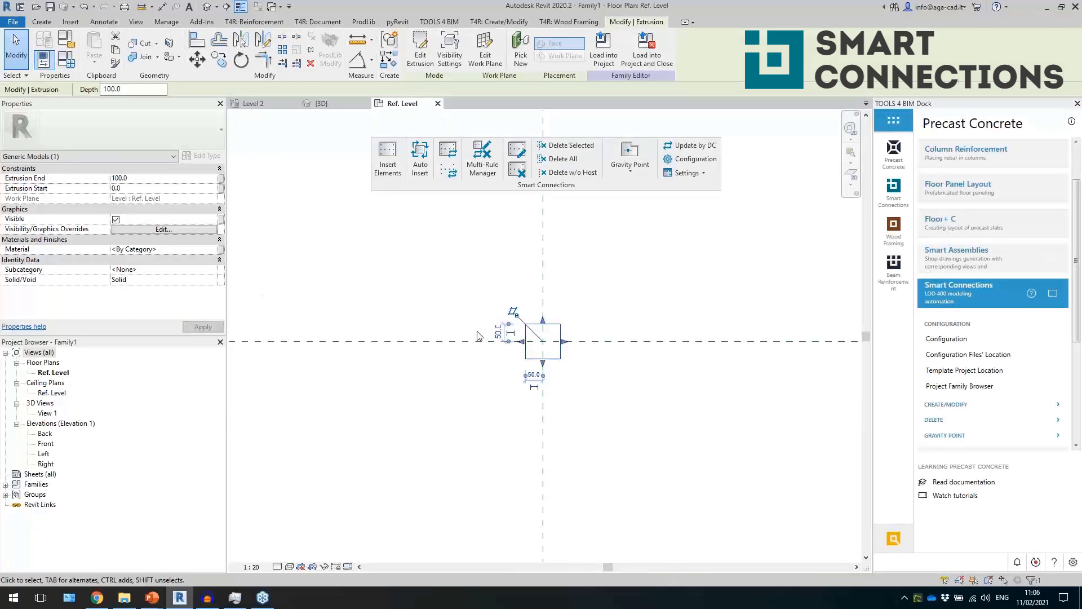
click(207, 6)
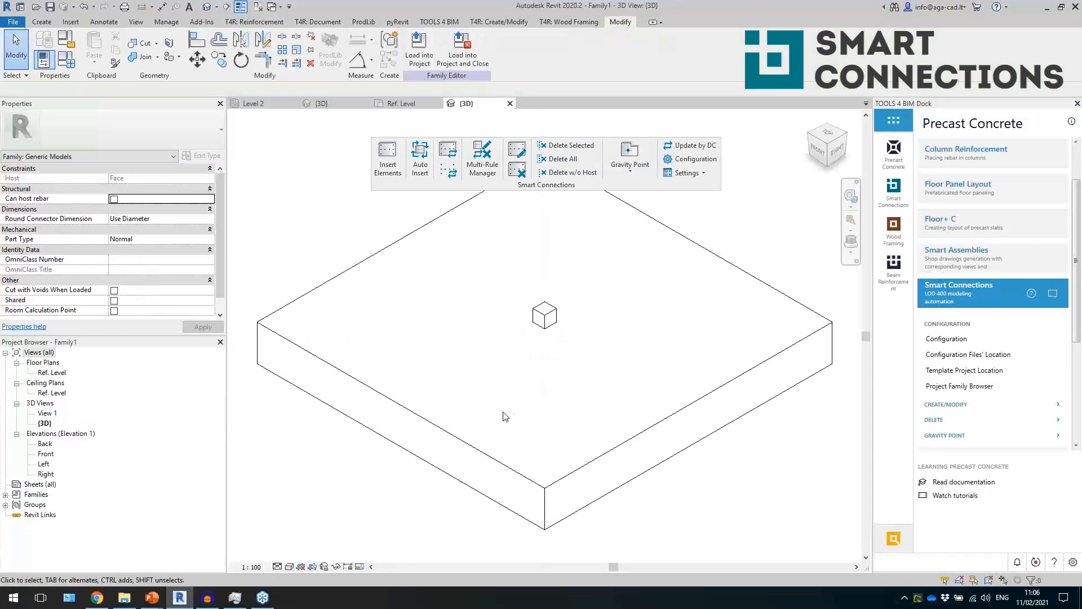
click(555, 318)
key(Escape)
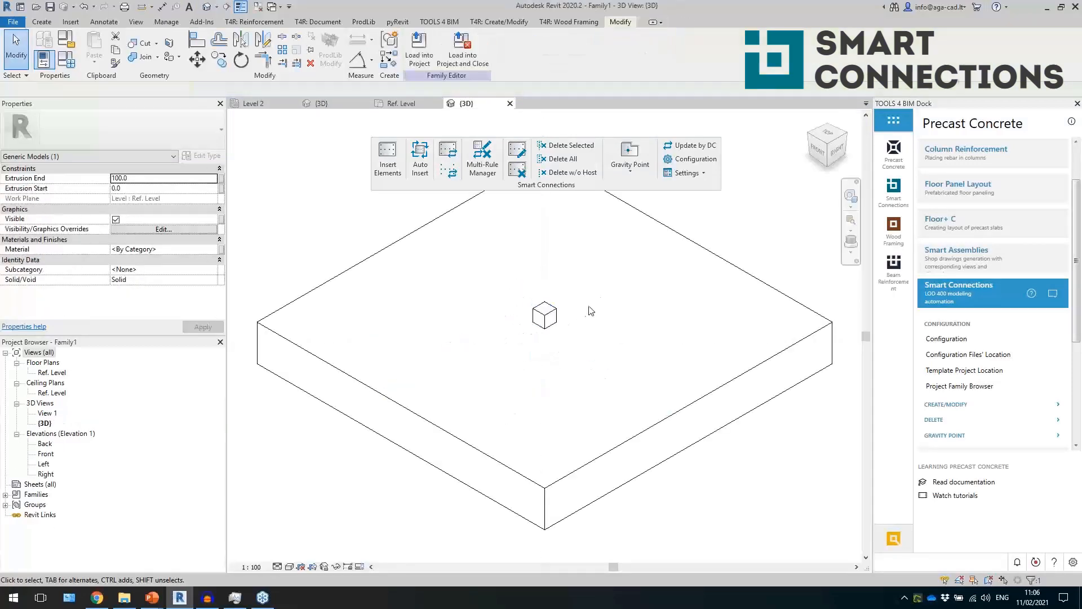
Associate the cube's material with a new shared type parameter, Material, from the AGACAD parameter group
click(550, 317)
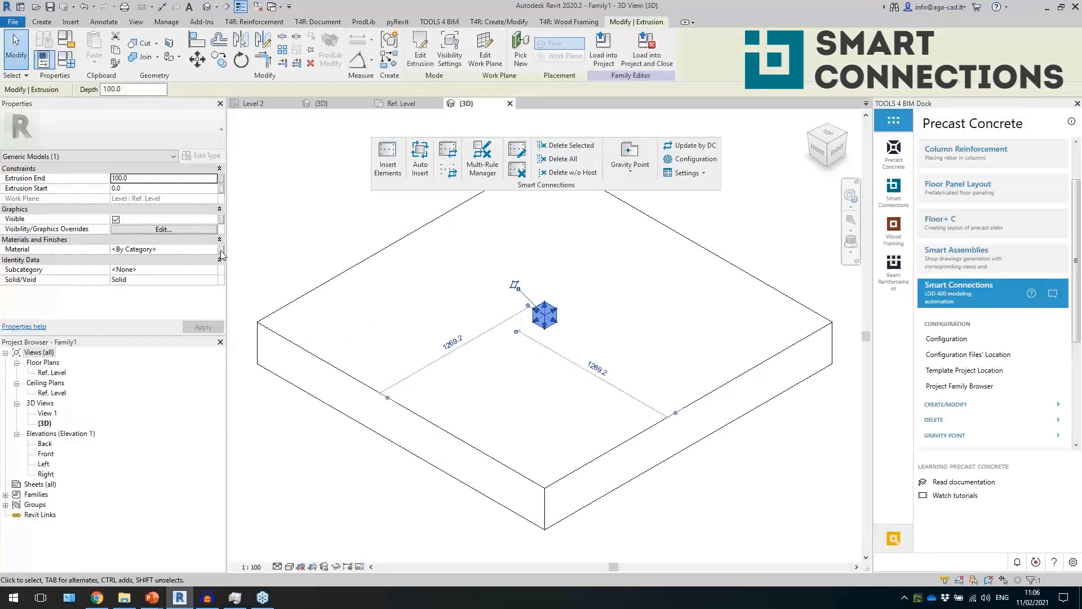
click(221, 250)
click(210, 318)
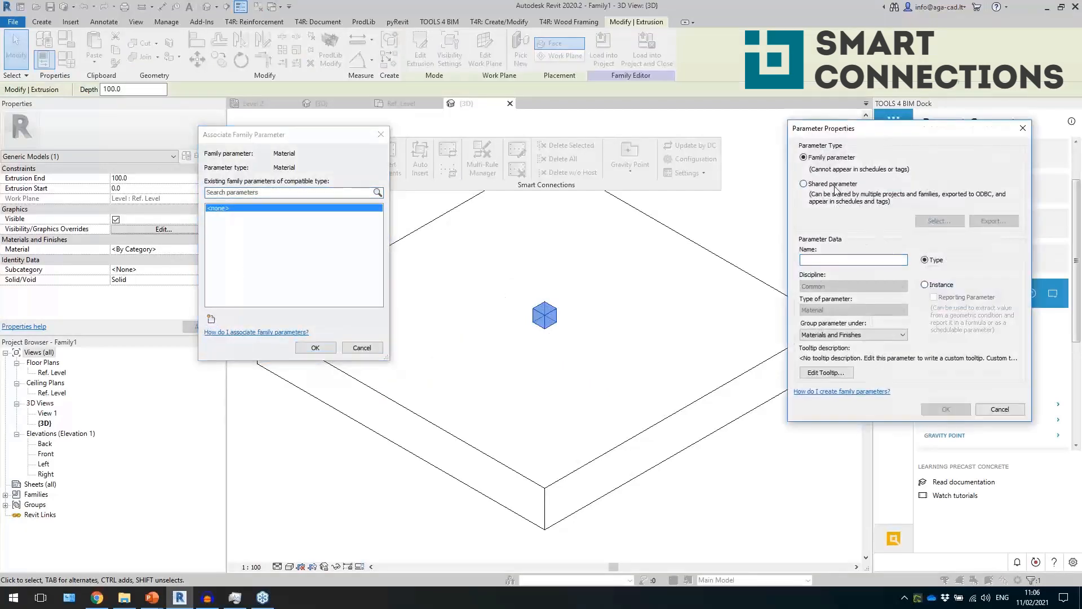
click(834, 184)
click(940, 220)
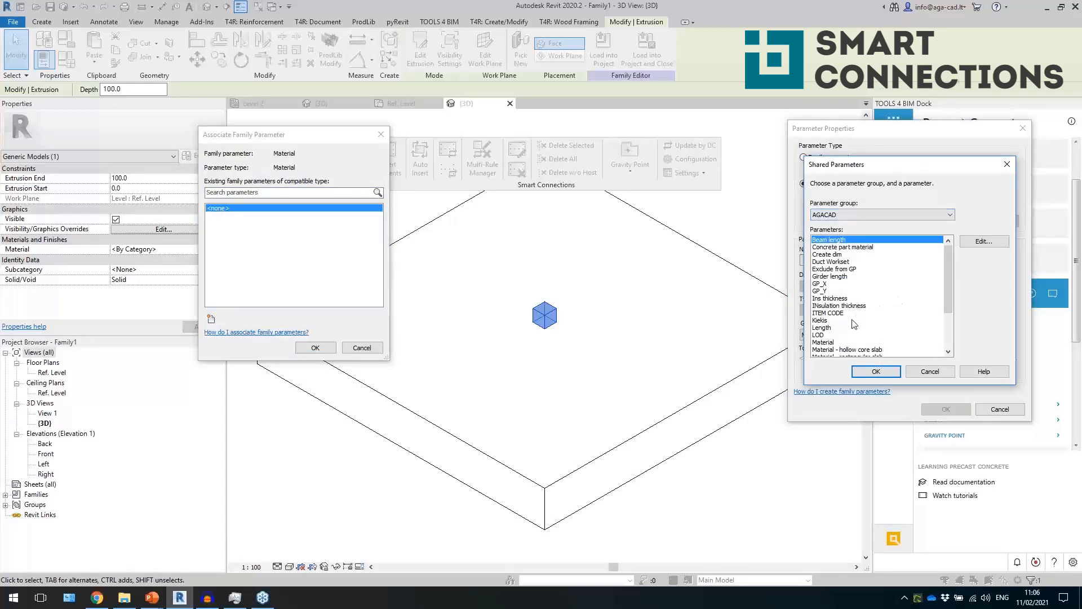
click(839, 343)
click(871, 373)
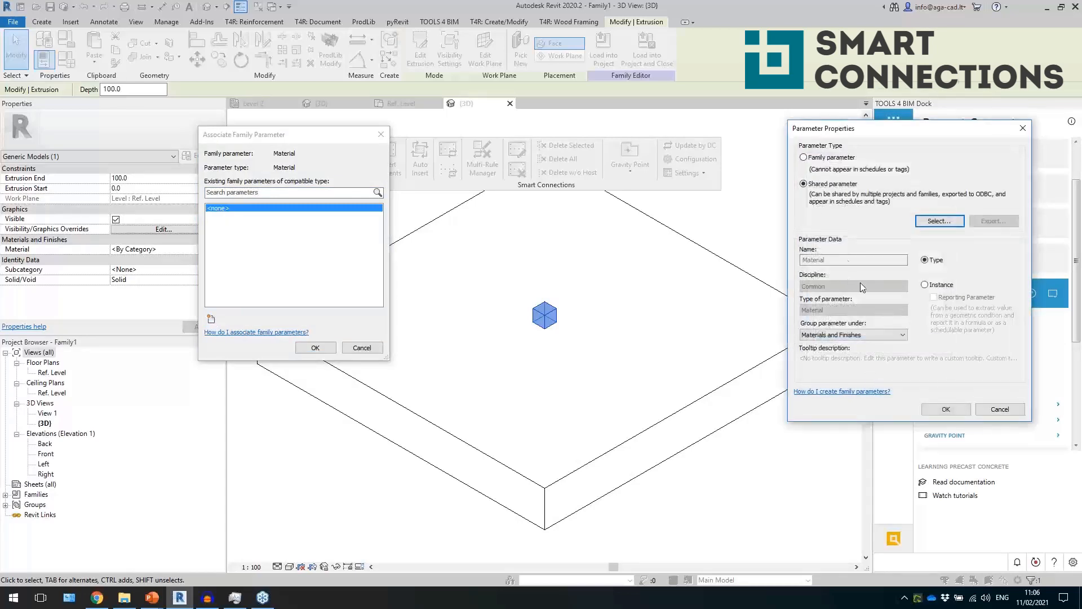
click(945, 409)
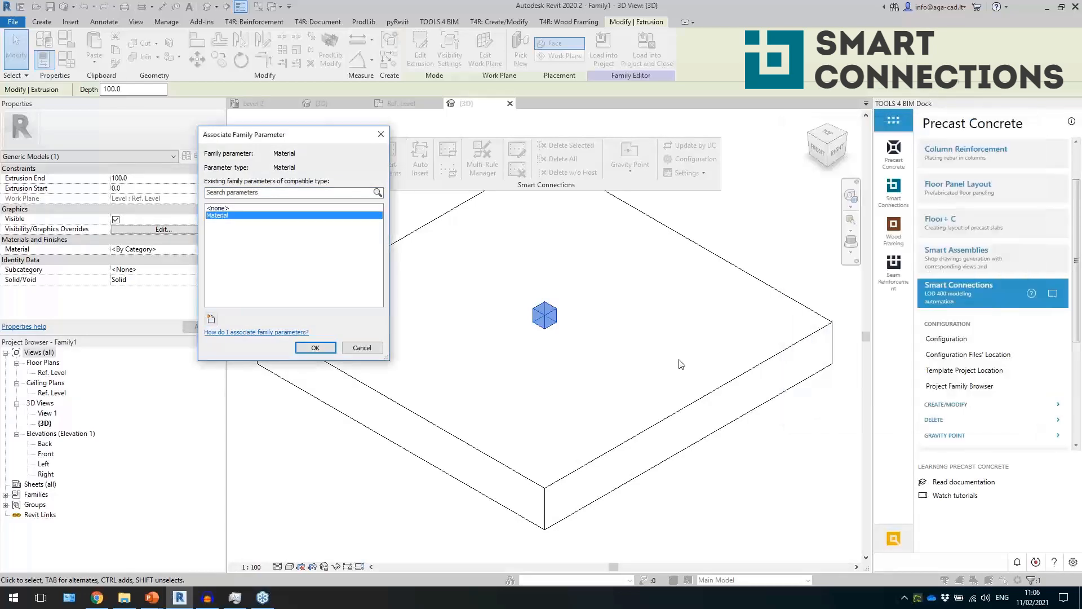
click(315, 347)
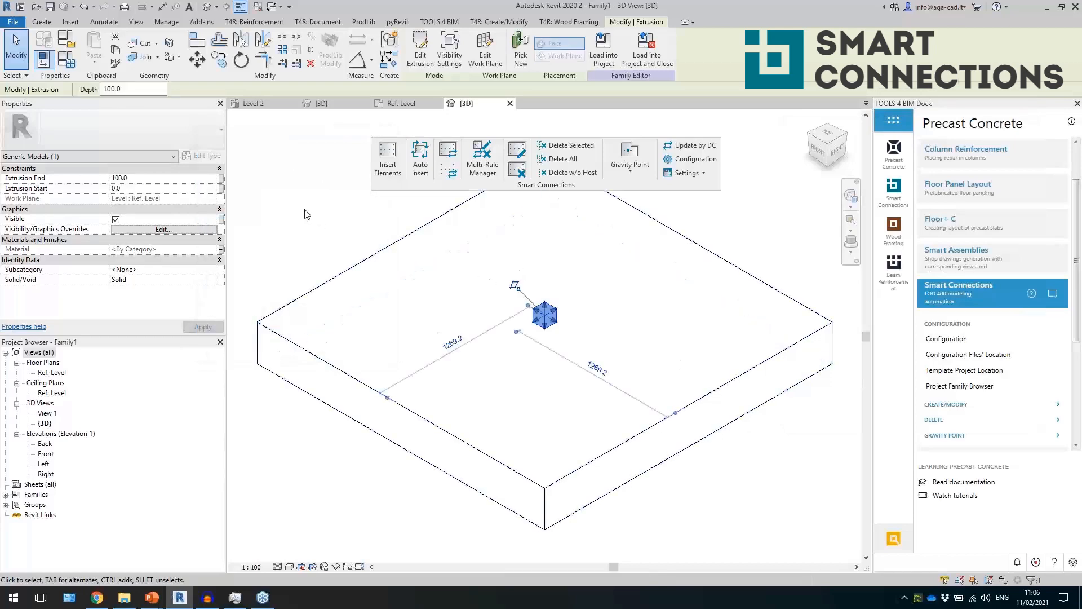
Change the family category to Structural Connections
click(276, 218)
key(f)
key(c)
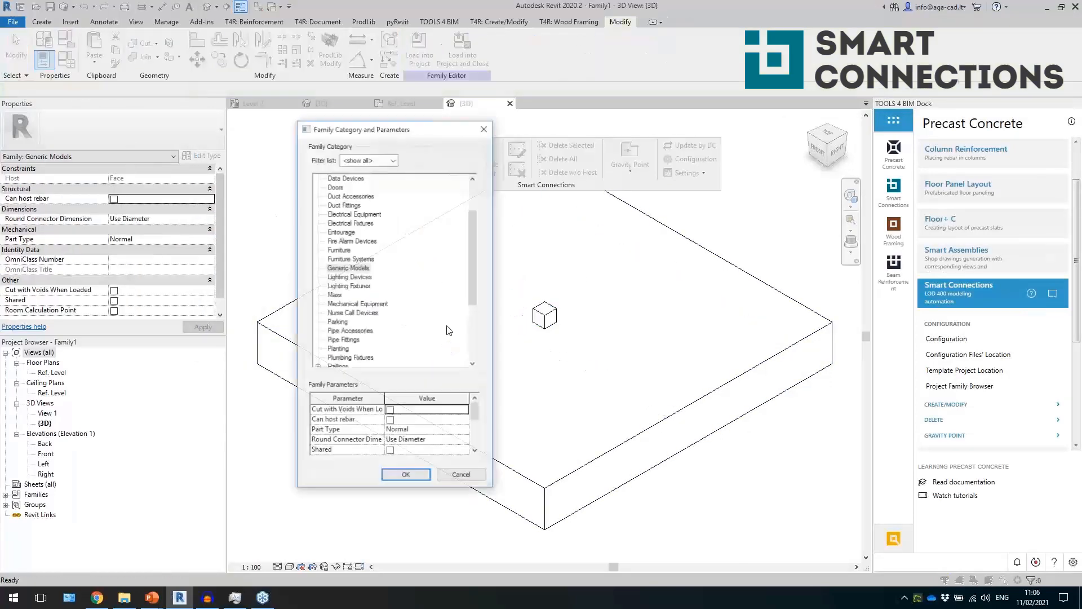
key(s)
scroll(396, 320, down, 3)
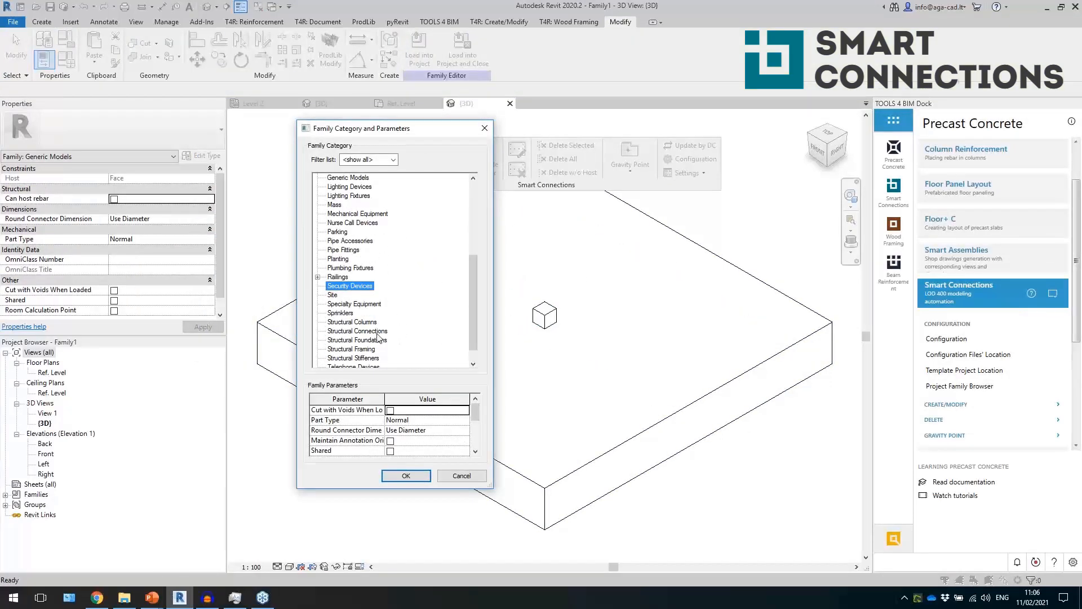
click(377, 332)
click(405, 476)
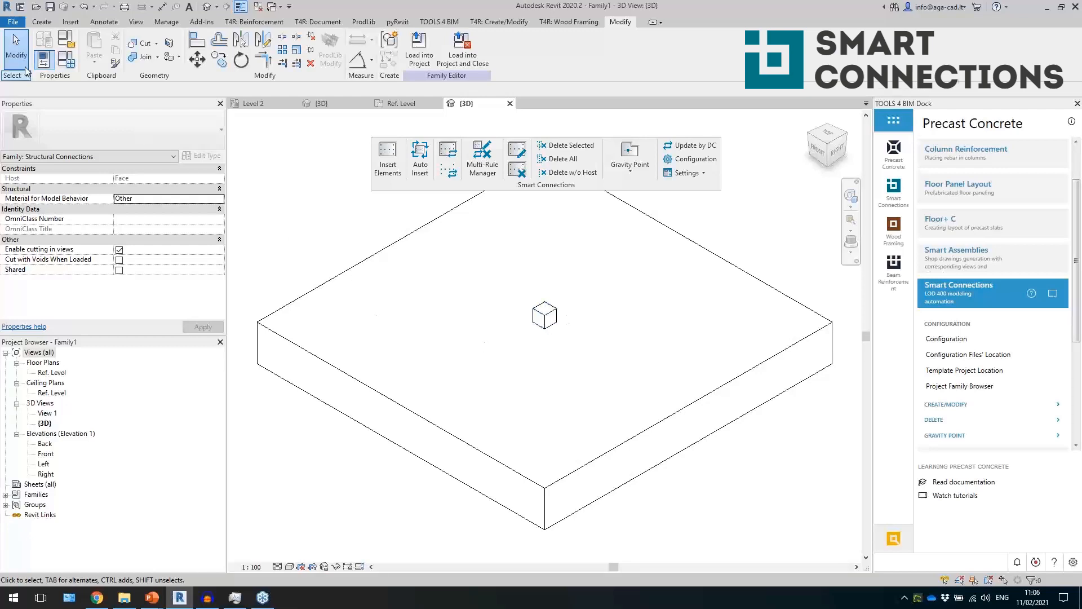
Save the family as WB_cube in the Families folder of 2021 02 11 Precast connections
click(17, 25)
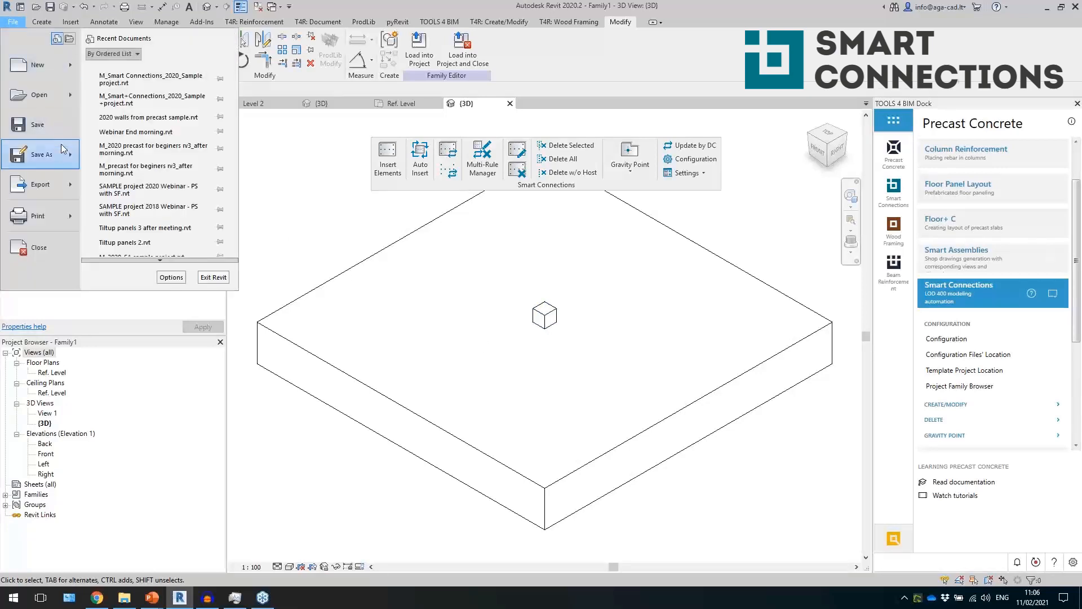
mouse_move(64, 155)
click(141, 151)
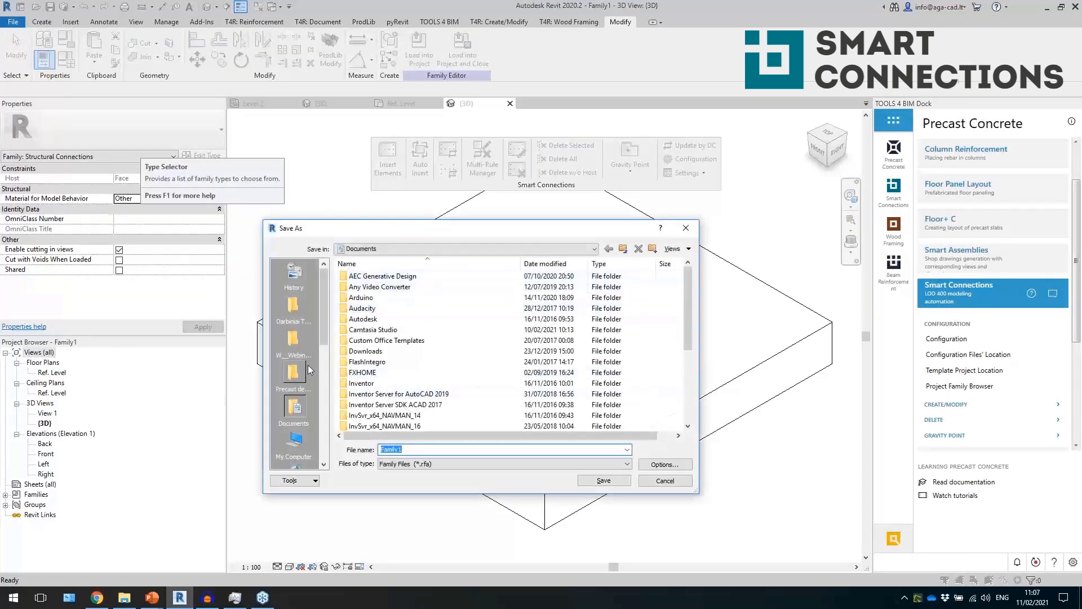
click(309, 344)
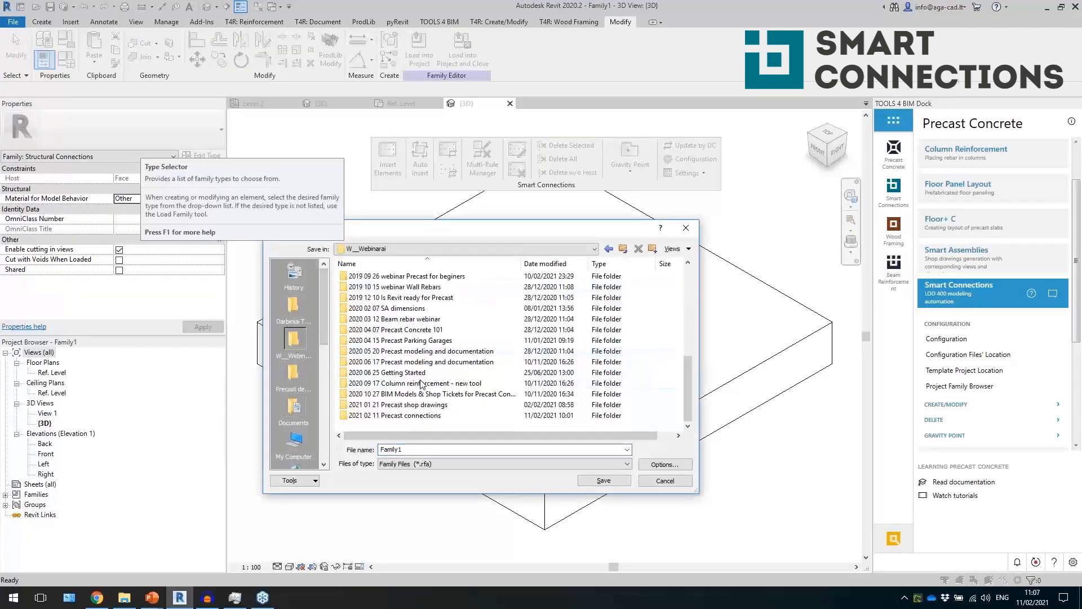
double_click(422, 411)
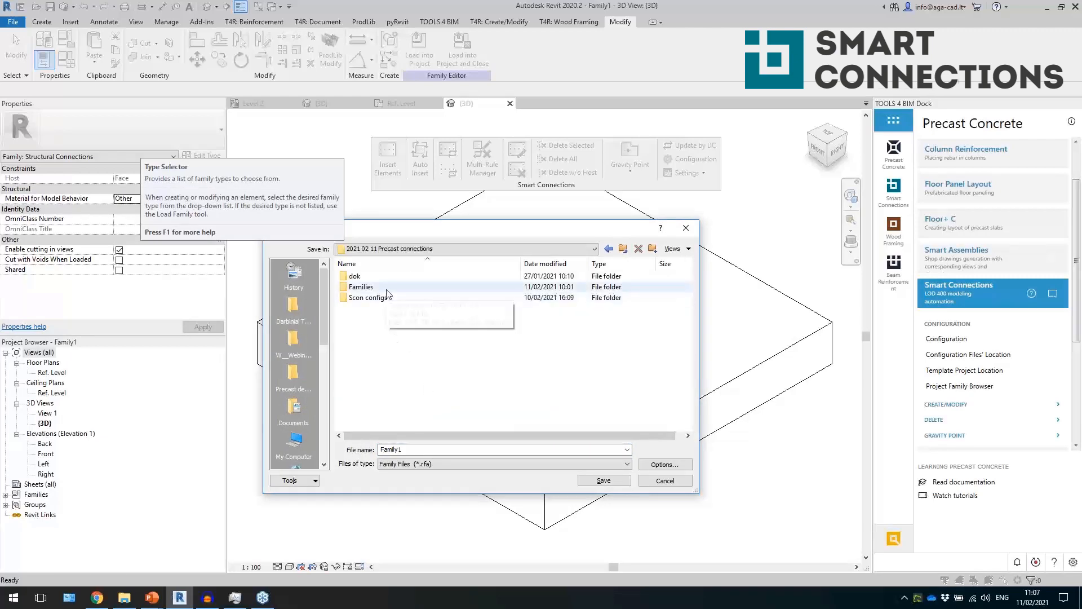
double_click(360, 287)
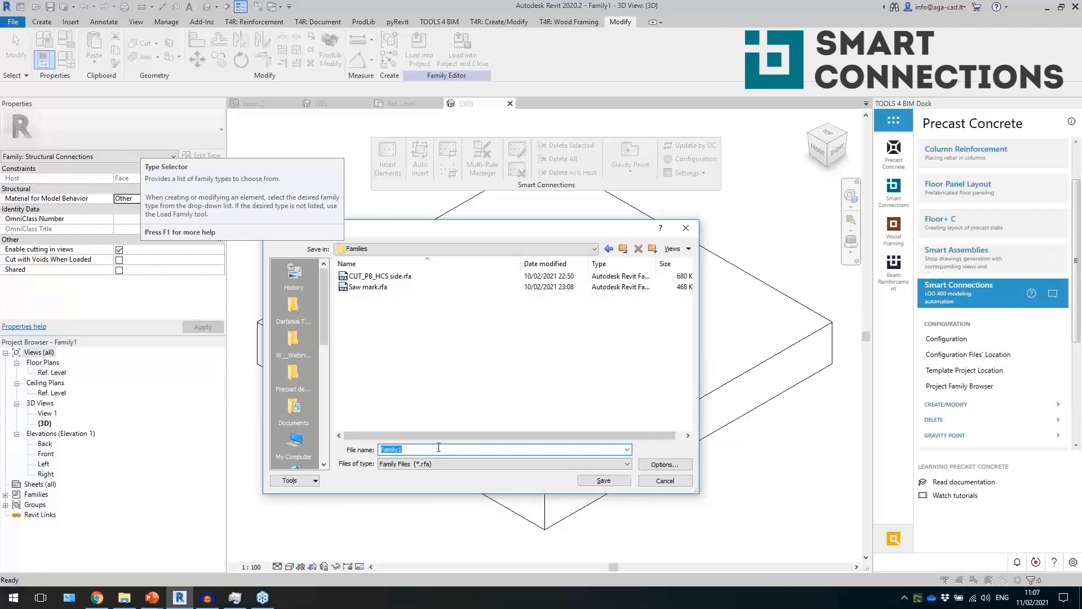
text(WB_cube)
key(Return)
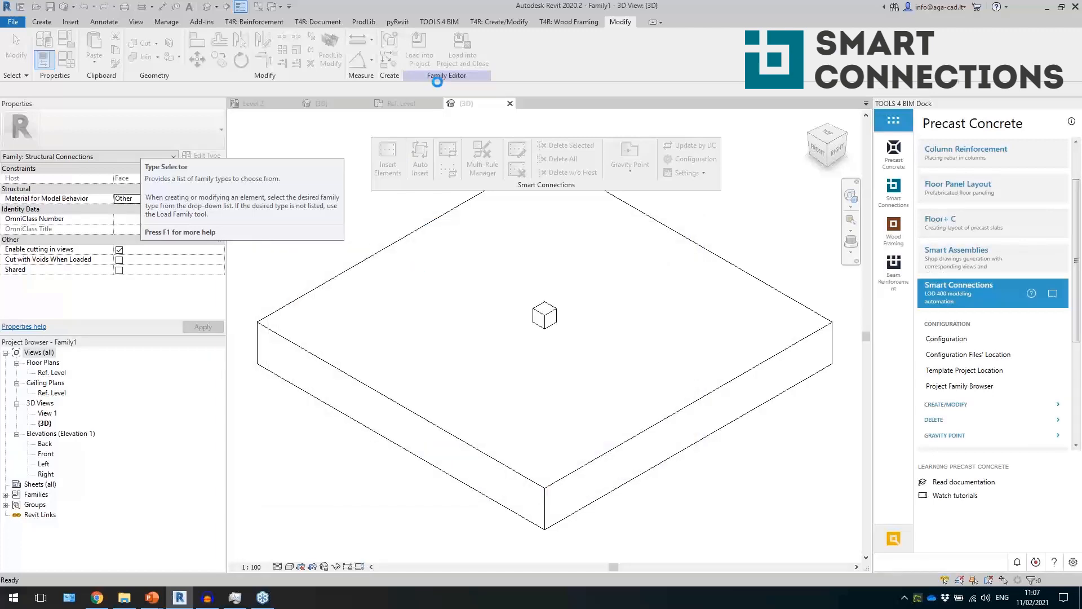
Load the WB_cube family into the M_Smart Connections_2020_Sample project.rvt project
click(418, 54)
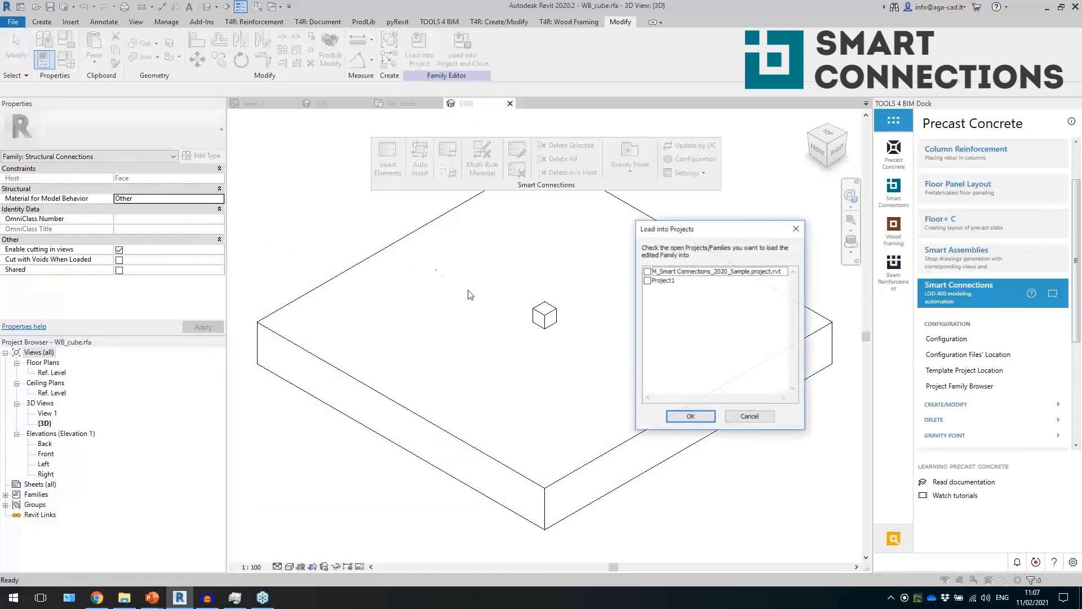
click(647, 271)
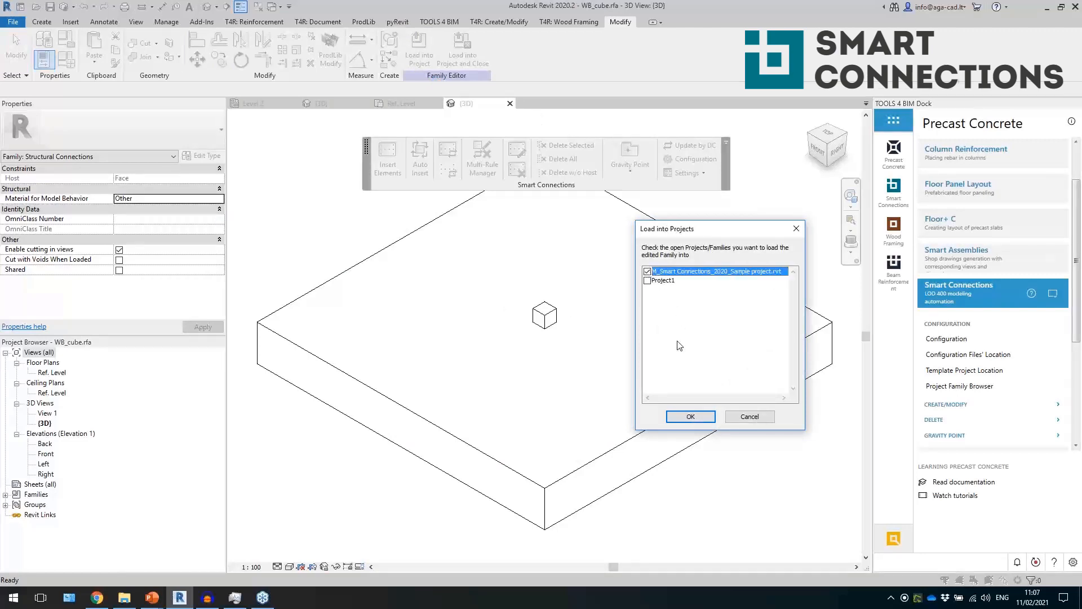
click(690, 417)
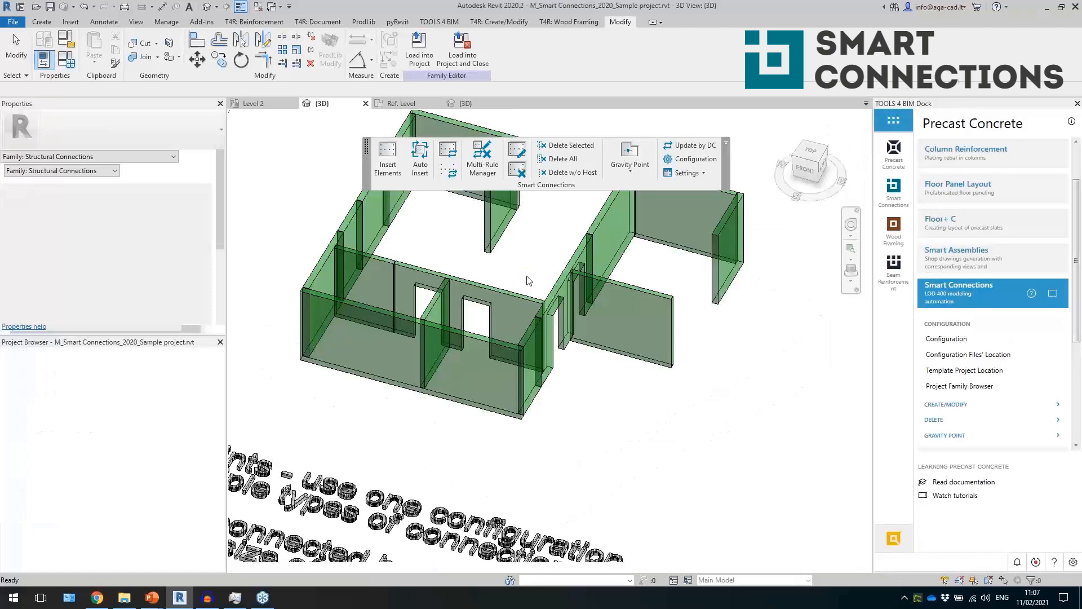
Place two WB_cube instances on the outer face of the front wall
scroll(394, 332, up, 3)
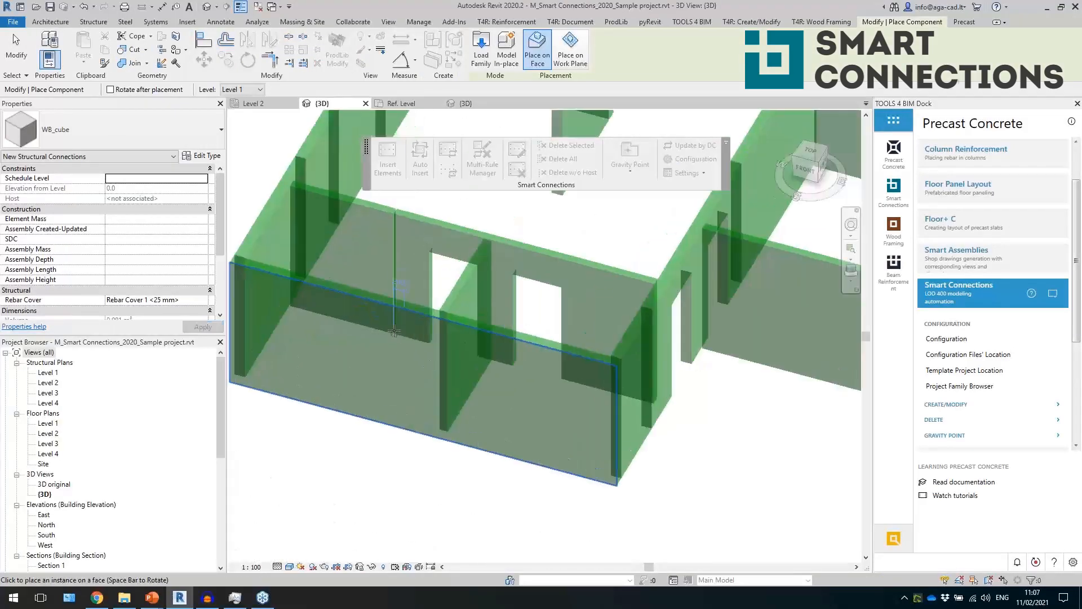
click(368, 363)
click(326, 357)
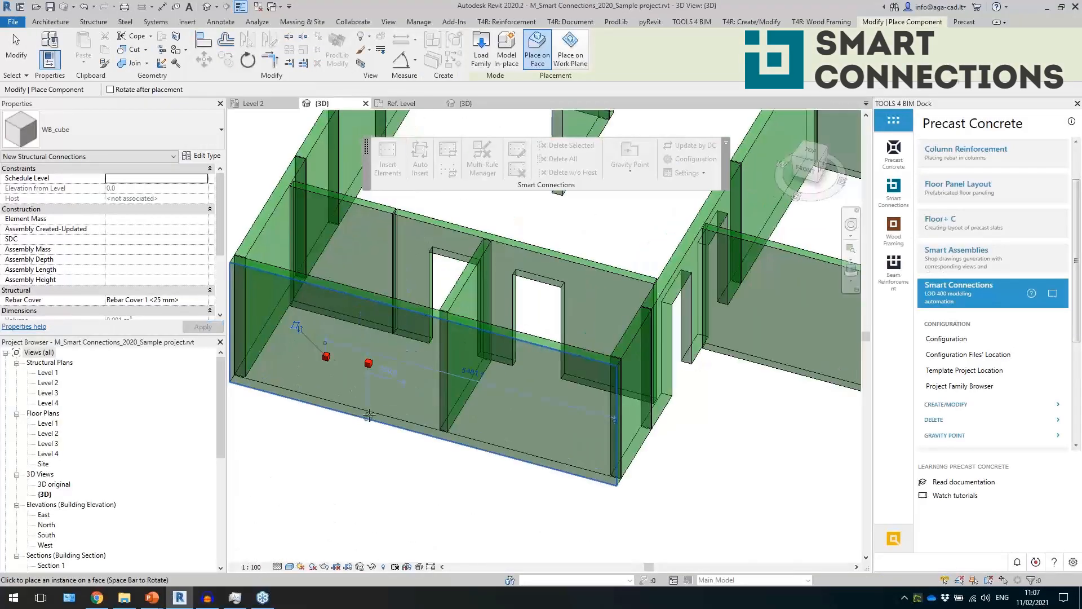
key(Escape)
key(Escape)
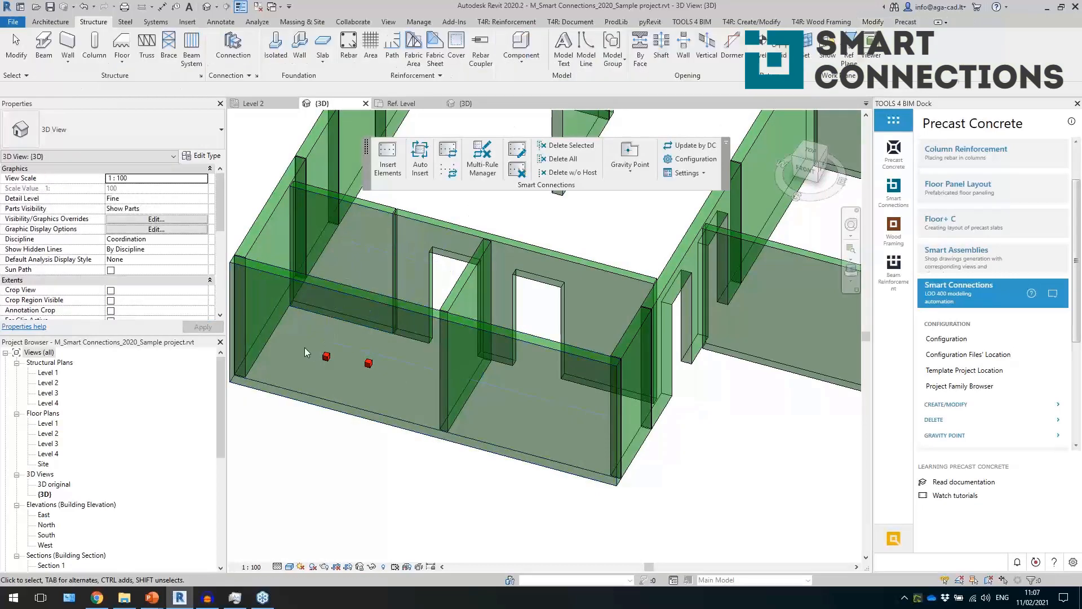
Delete the two WB_cube instances from the front wall's face
drag(304, 348, 380, 378)
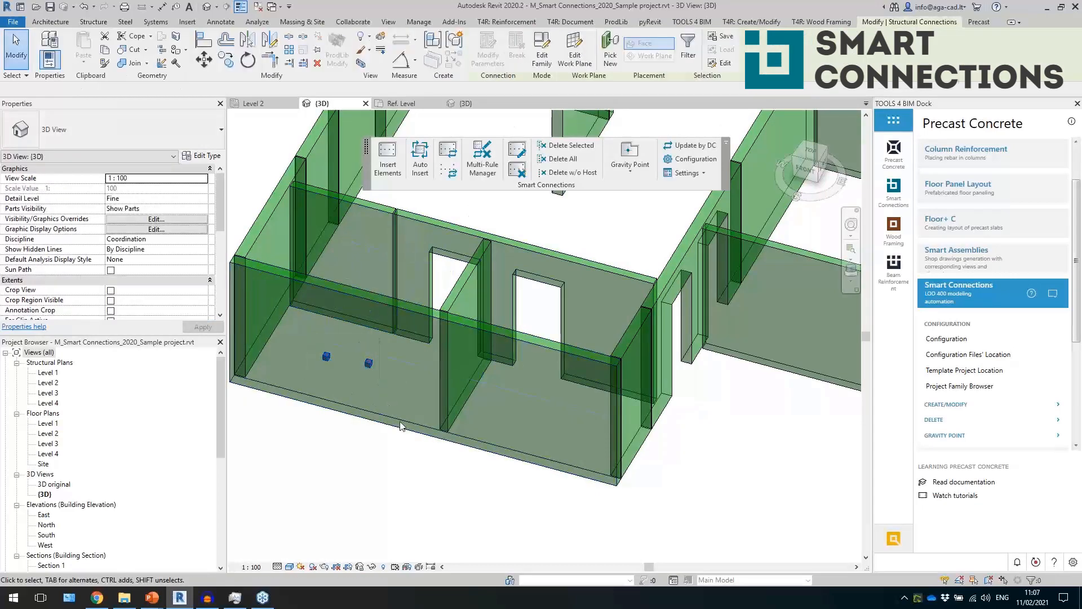
key(Delete)
shift+middle_drag(496, 338, 609, 206)
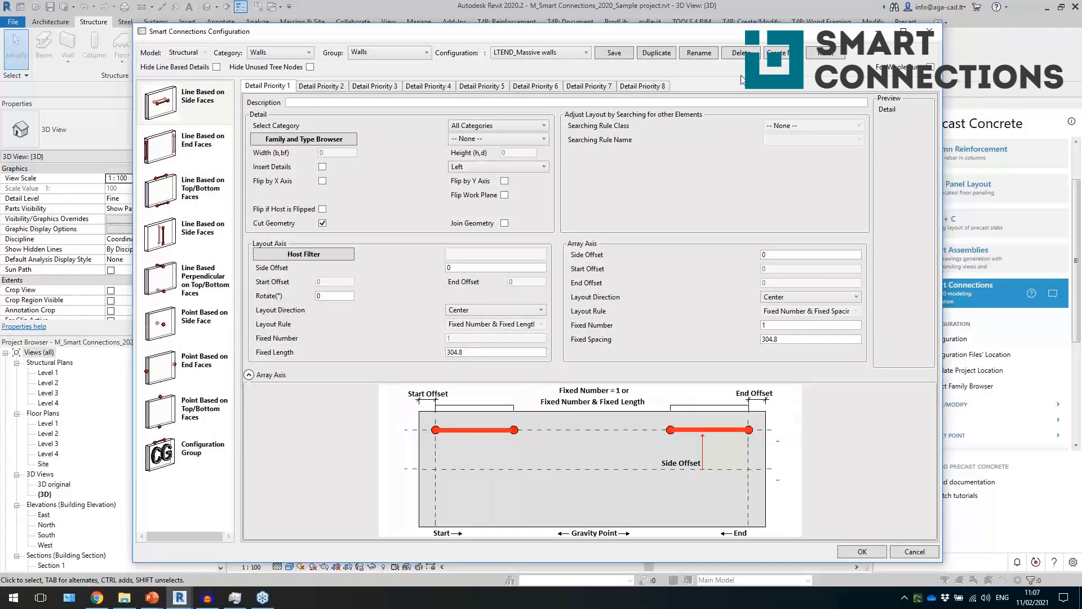
Create a new wall configuration and rename it WB_test 1
click(787, 56)
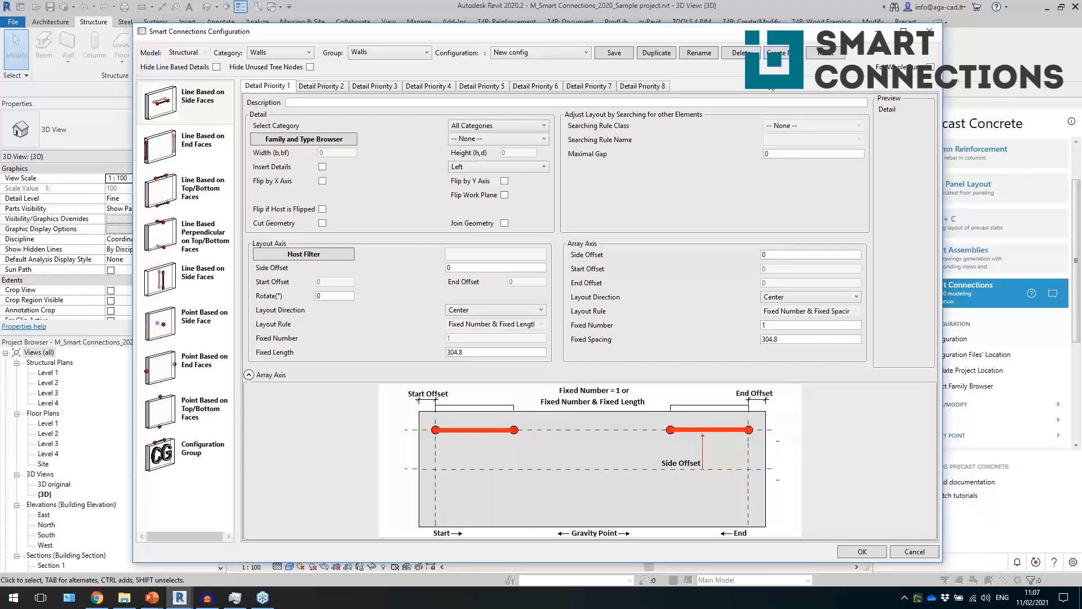
click(697, 54)
drag(492, 297, 418, 312)
text(W)
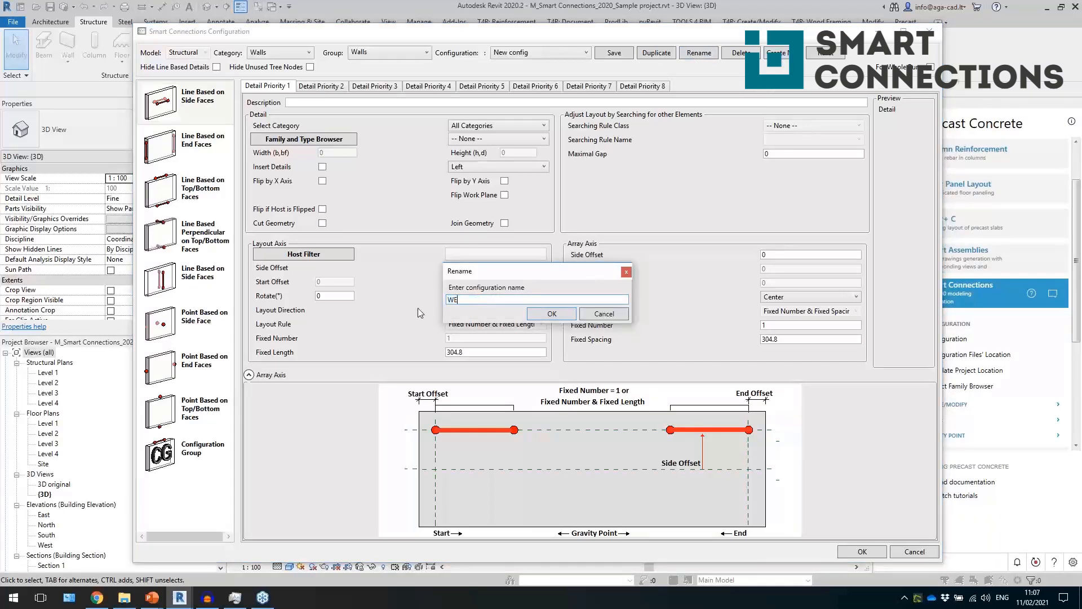
text(B_test 1)
click(543, 318)
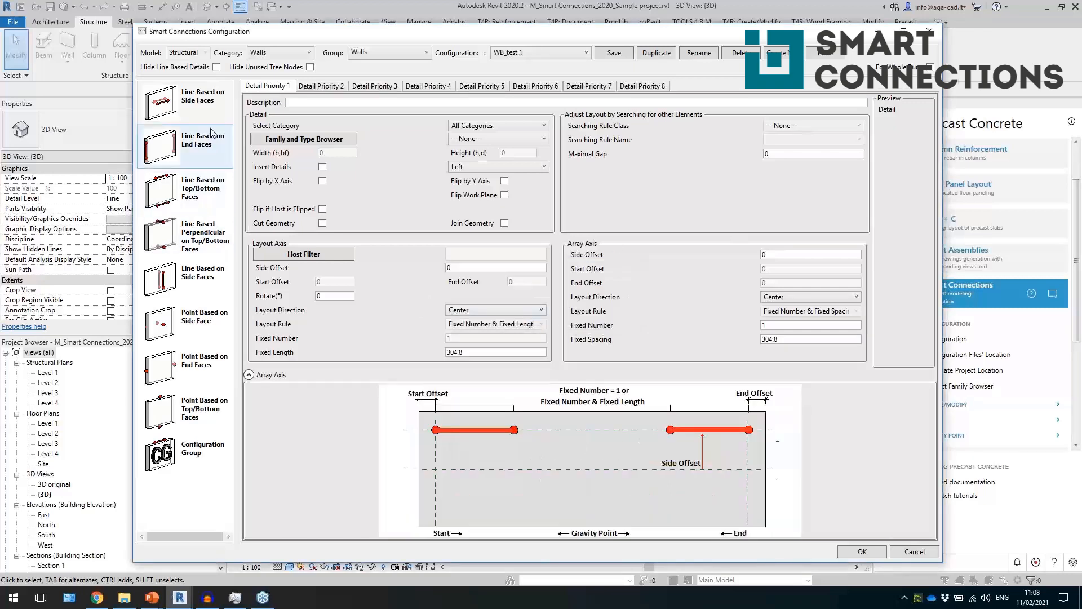
For Point Based on Side Face, choose the WB_cube structural connection family as the Detail Priority 1 detail
click(190, 328)
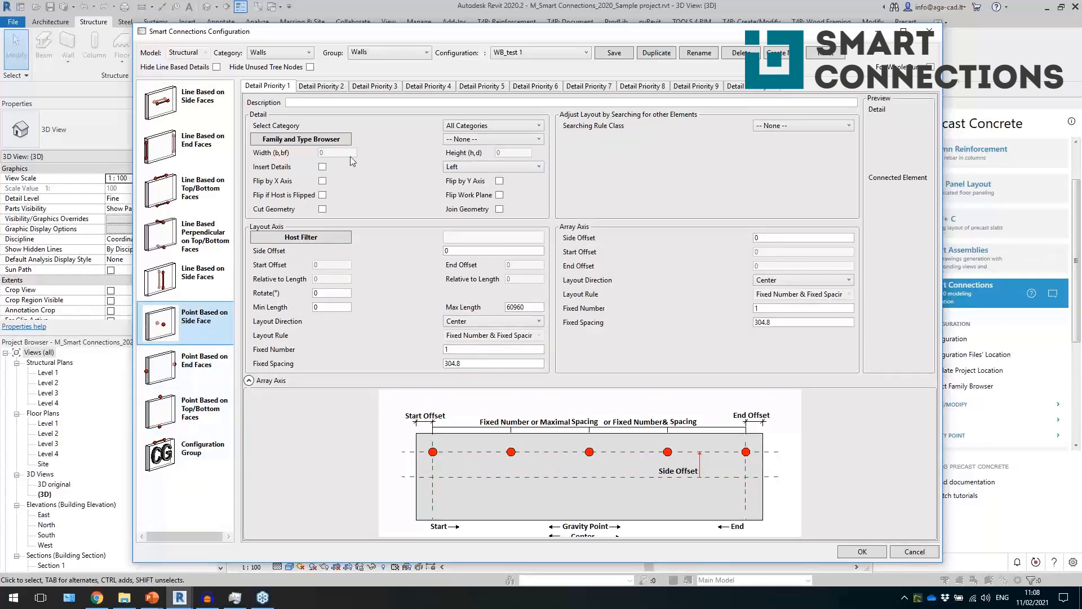
click(454, 139)
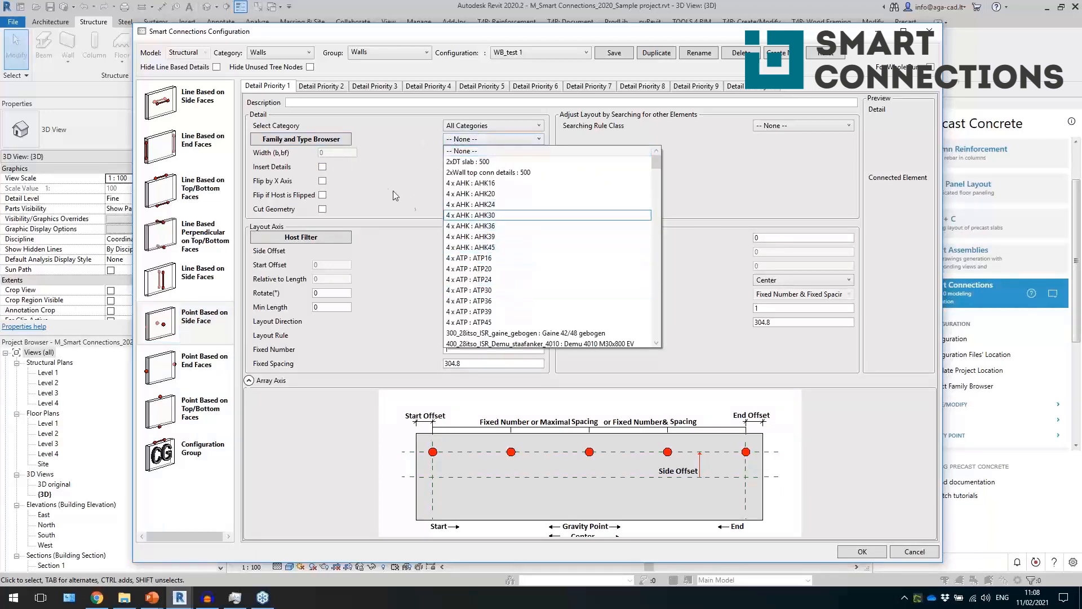
click(314, 142)
click(314, 139)
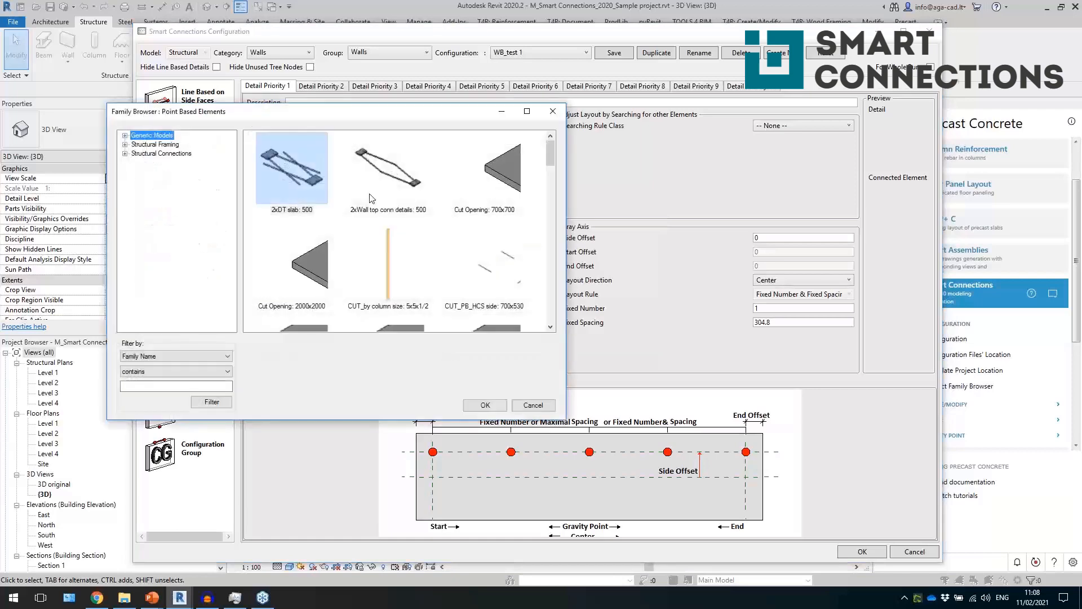
click(160, 154)
click(125, 153)
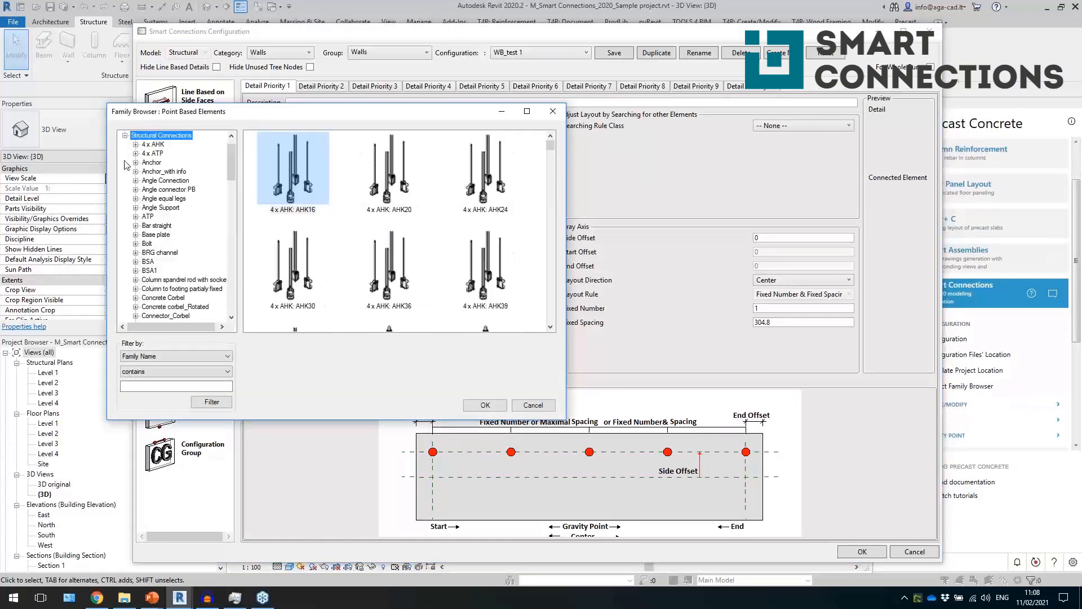
drag(232, 163, 191, 321)
click(163, 308)
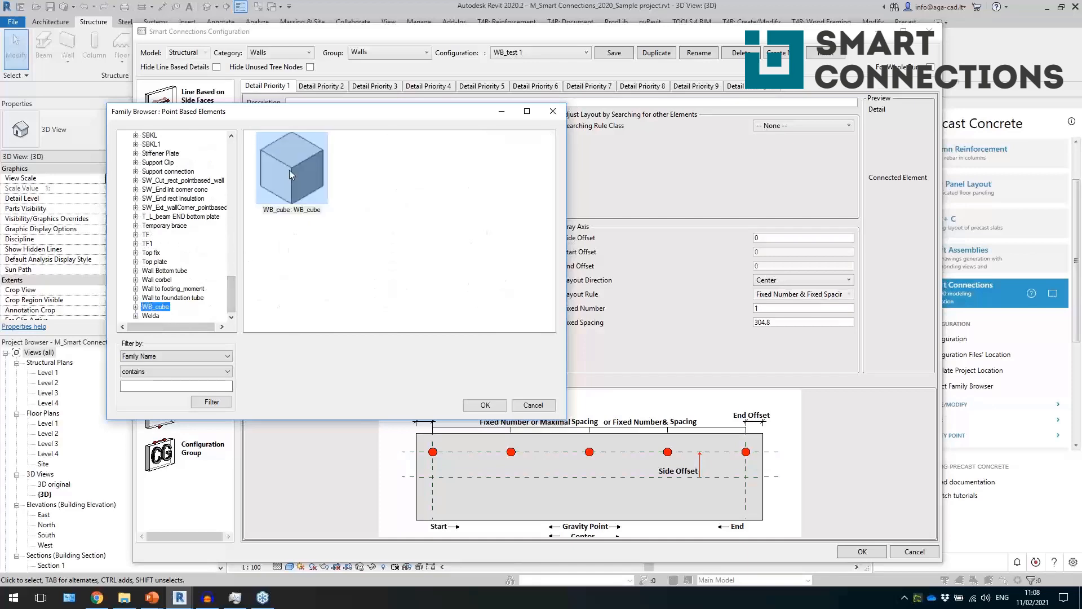
click(486, 405)
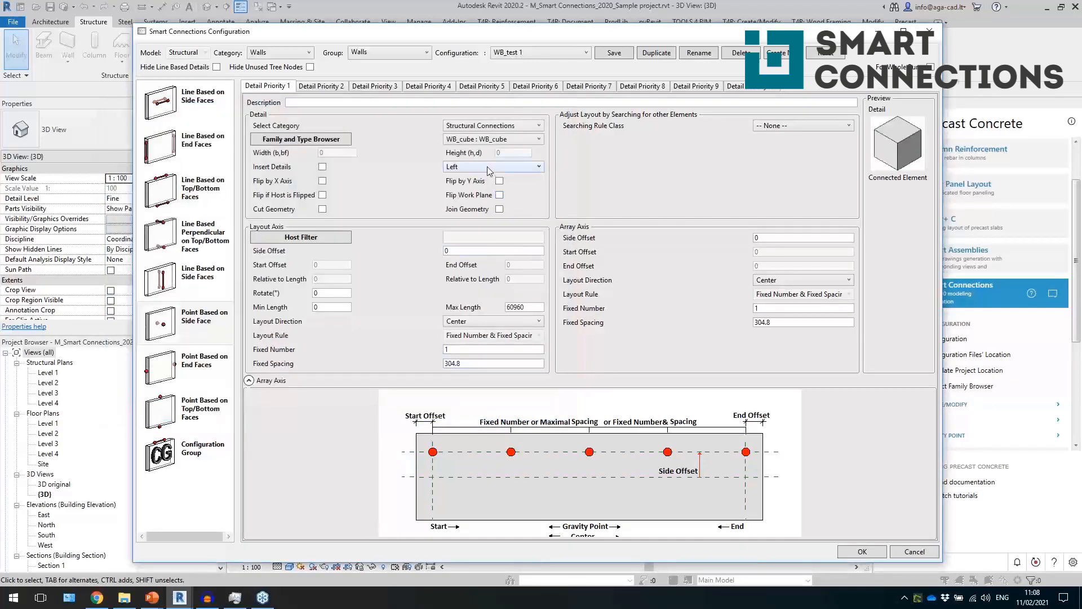
Enable inserting the details on the Right side face, keep the Center layout direction, and save the WB_test 1 configuration
click(491, 169)
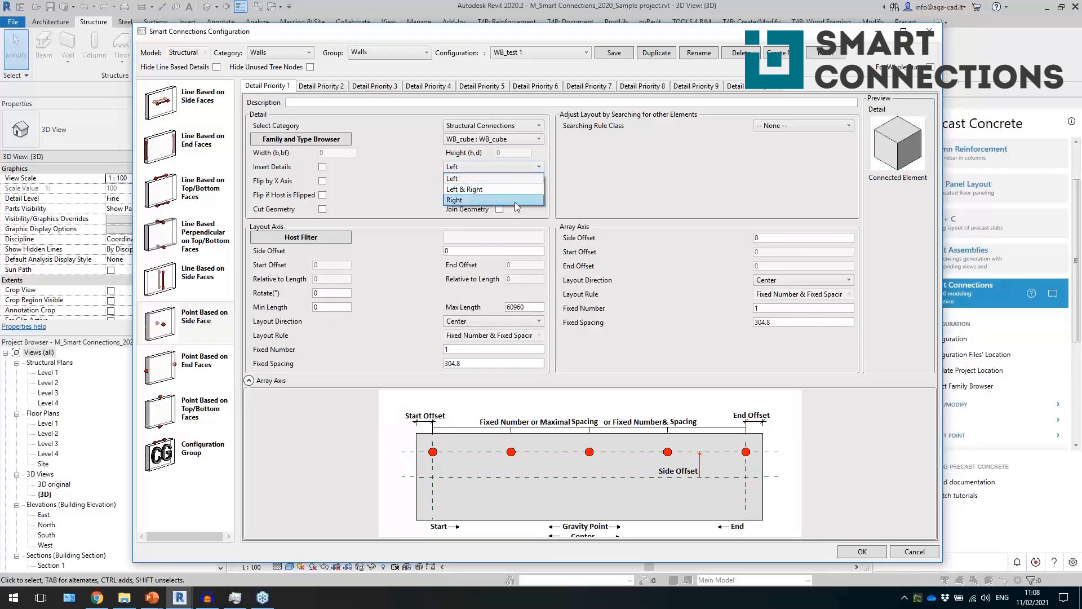
click(514, 200)
click(321, 167)
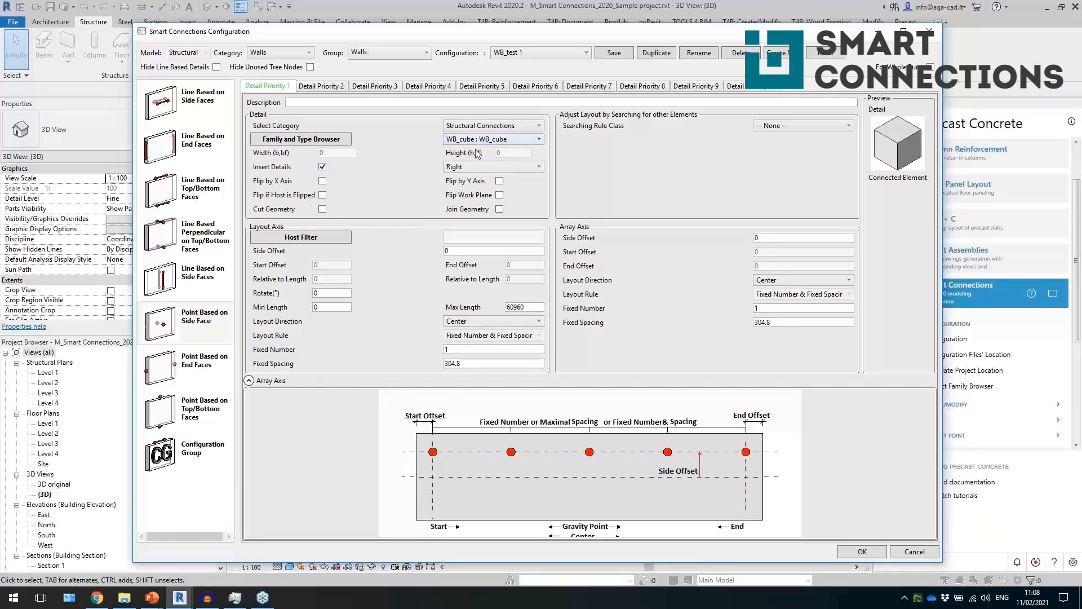
click(475, 323)
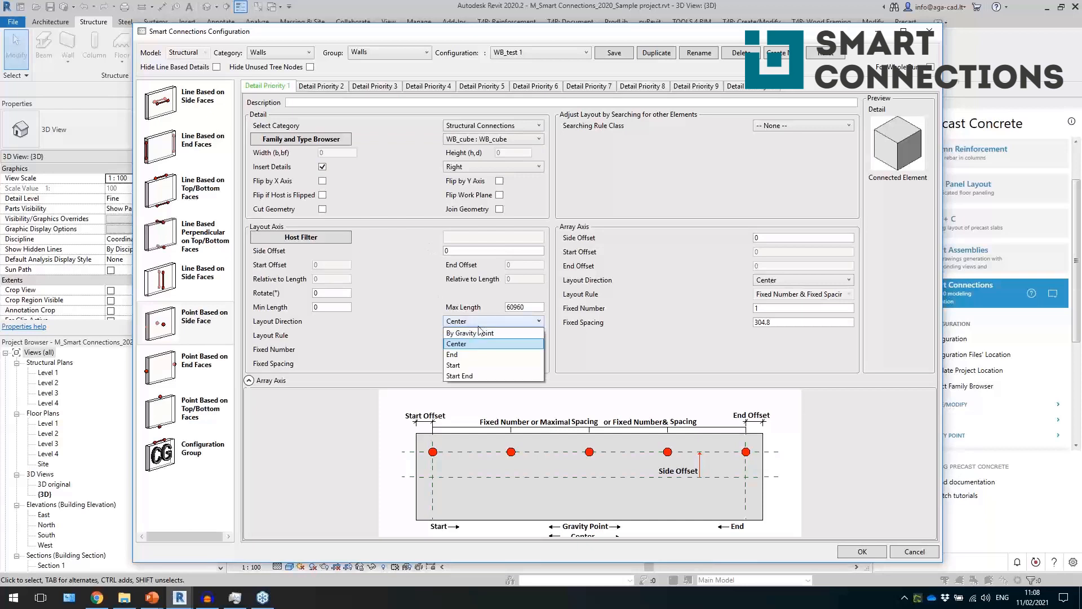
click(407, 376)
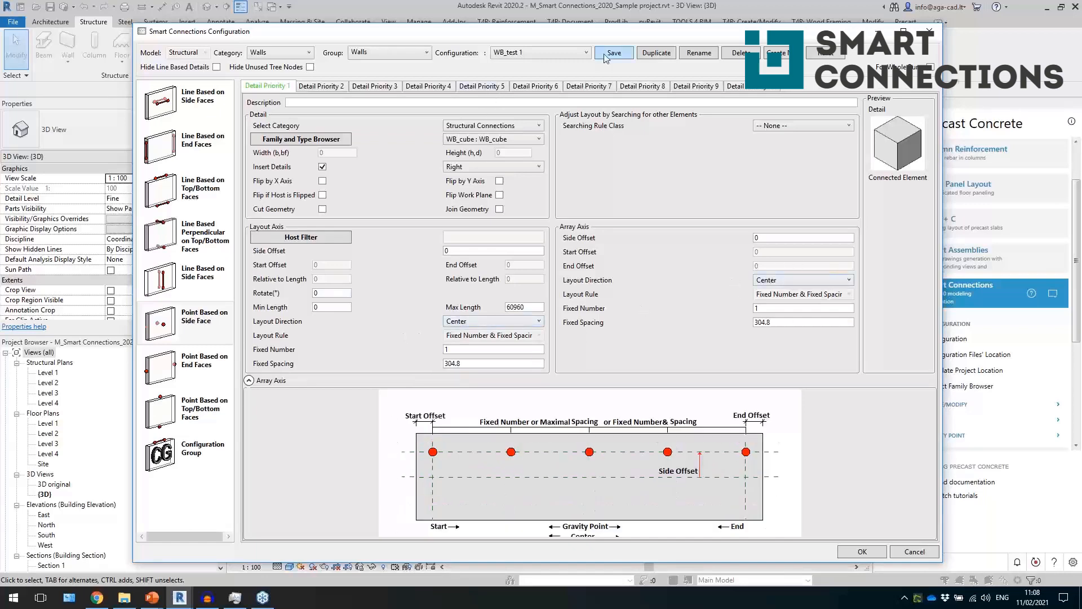
click(868, 551)
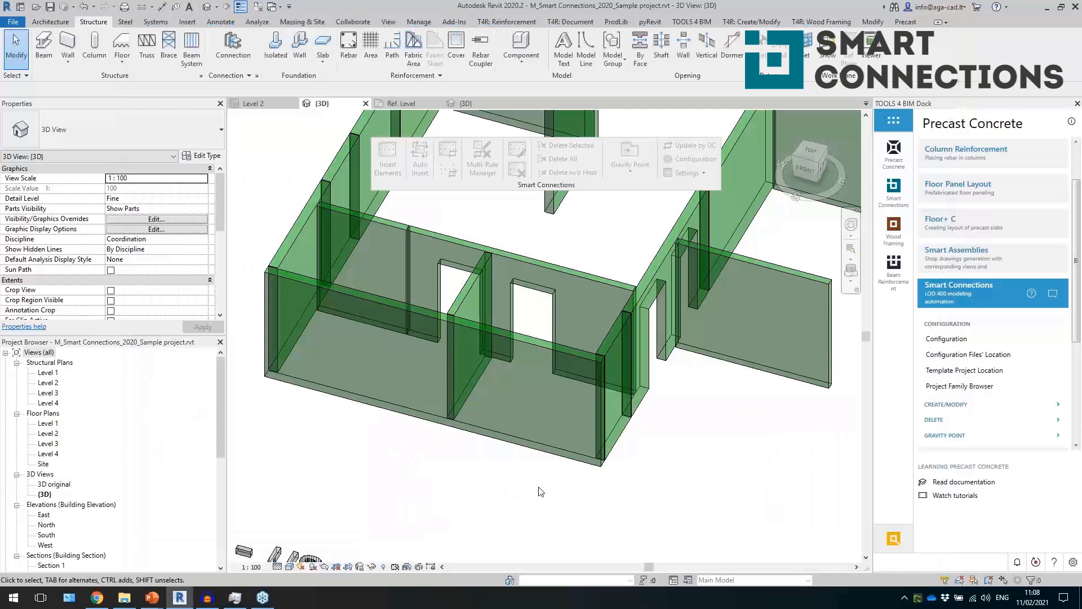
Select four walls around the front rooms and insert details with the WB_test 1 configuration
click(417, 405)
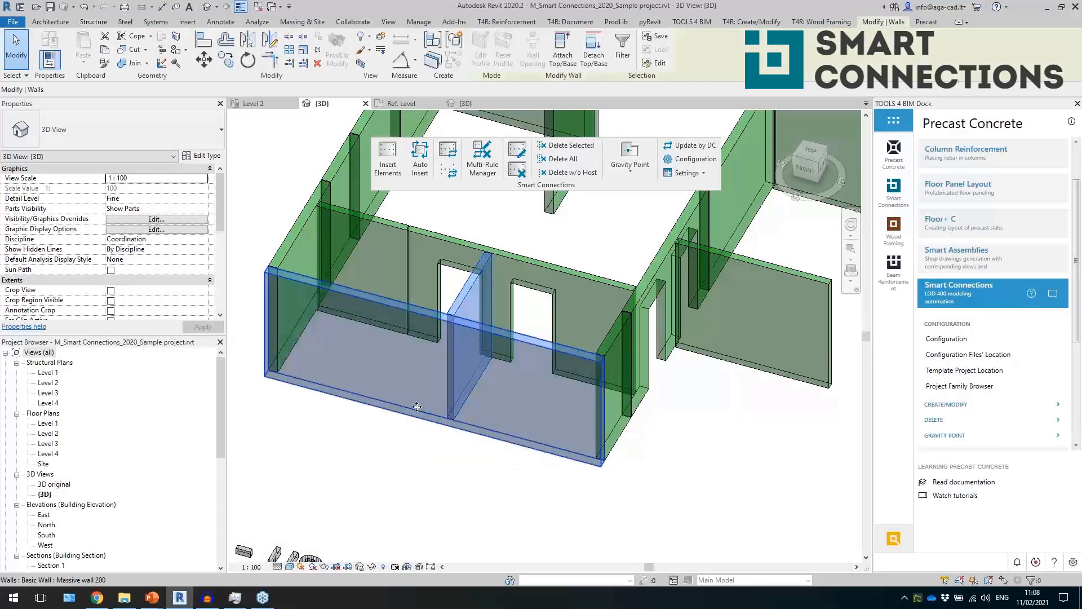
ctrl+click(283, 235)
ctrl+click(283, 235)
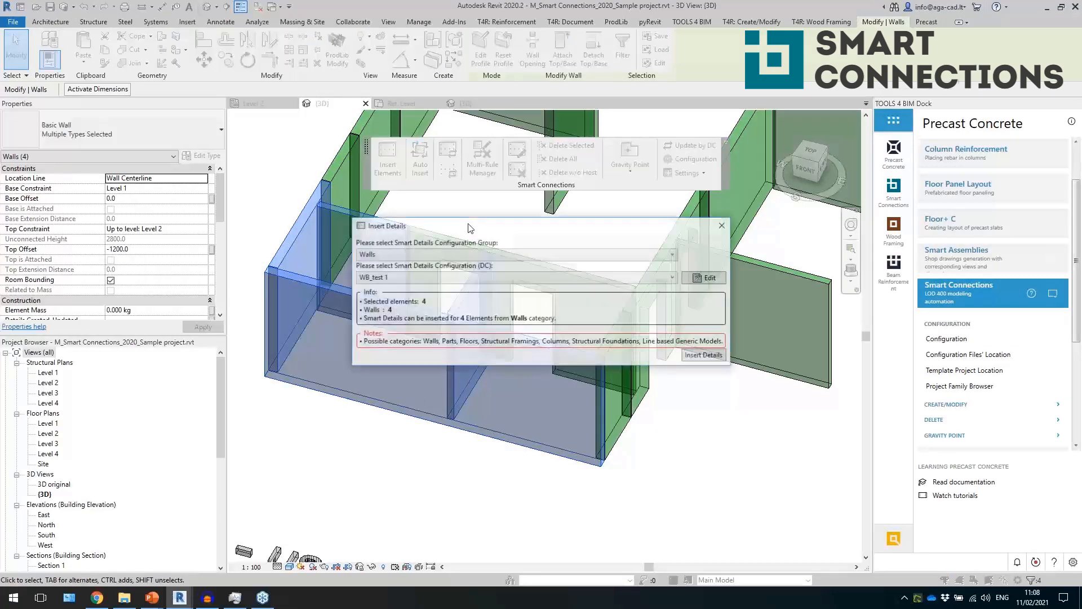
click(478, 276)
click(479, 276)
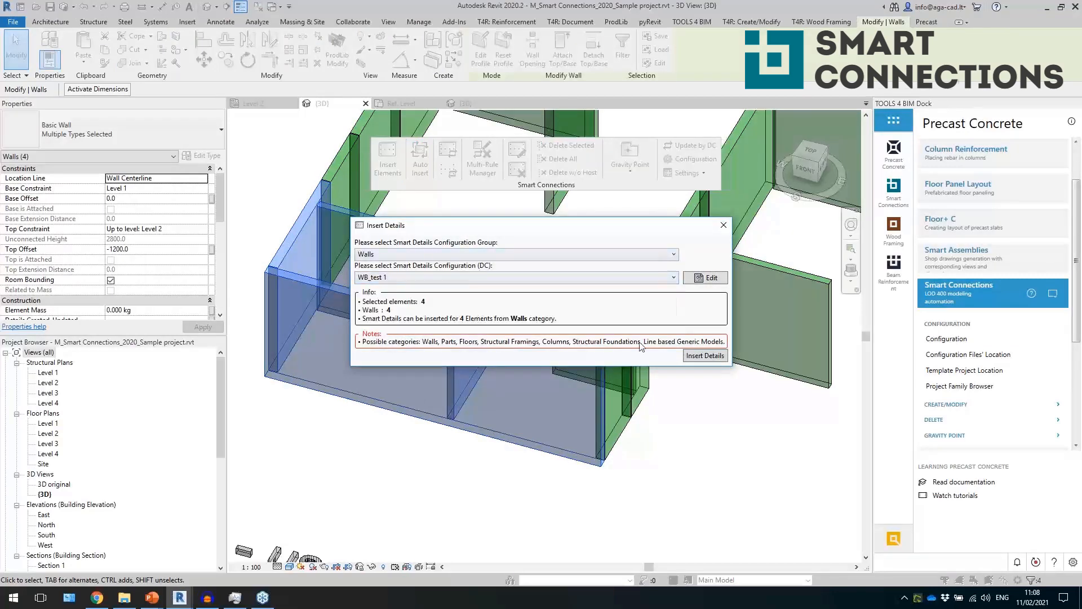
click(715, 358)
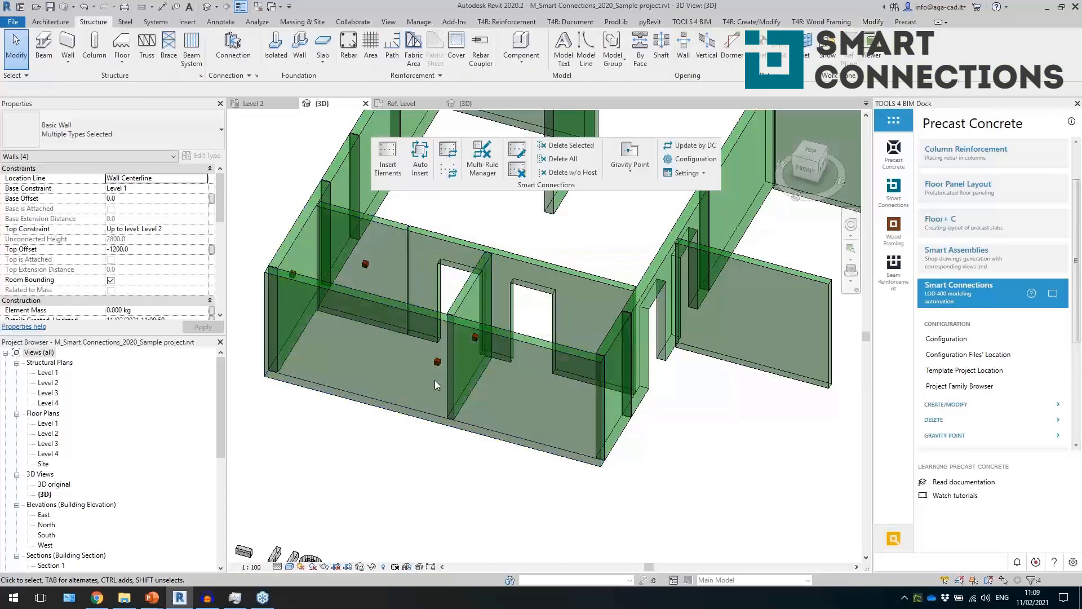
Modify the front wall's cube configuration, setting the Layout Axis direction to Start End with start and end offsets of 500
click(431, 366)
shift+middle_drag(433, 372, 481, 479)
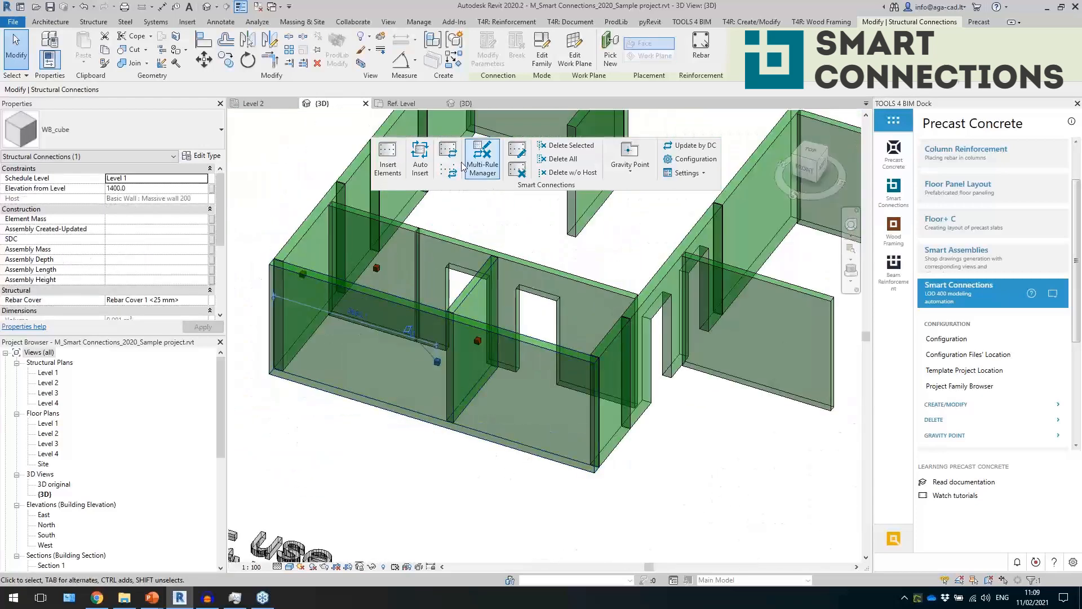
click(517, 149)
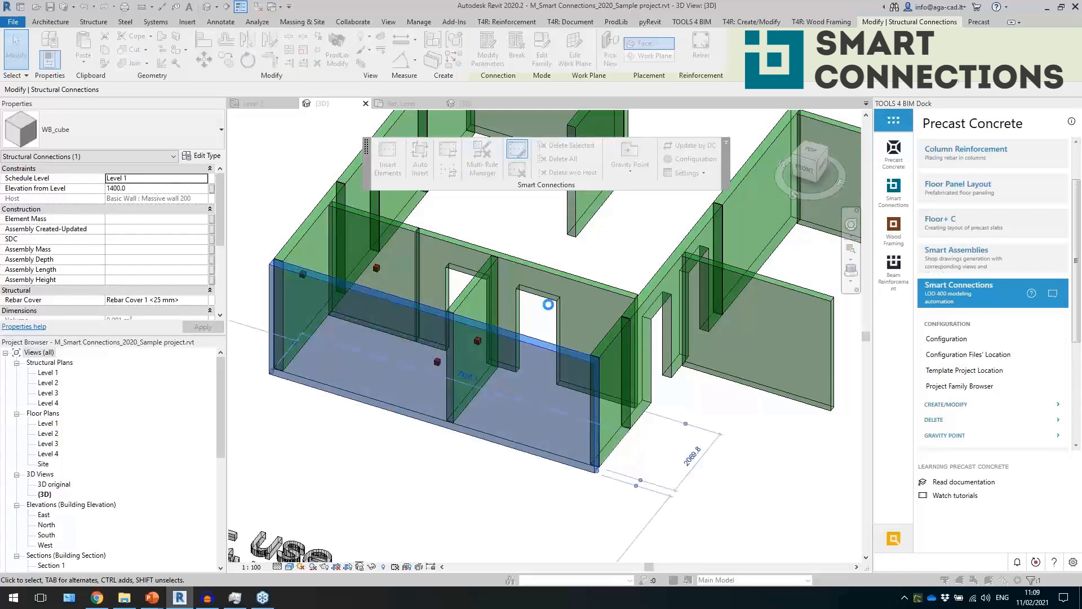
click(551, 315)
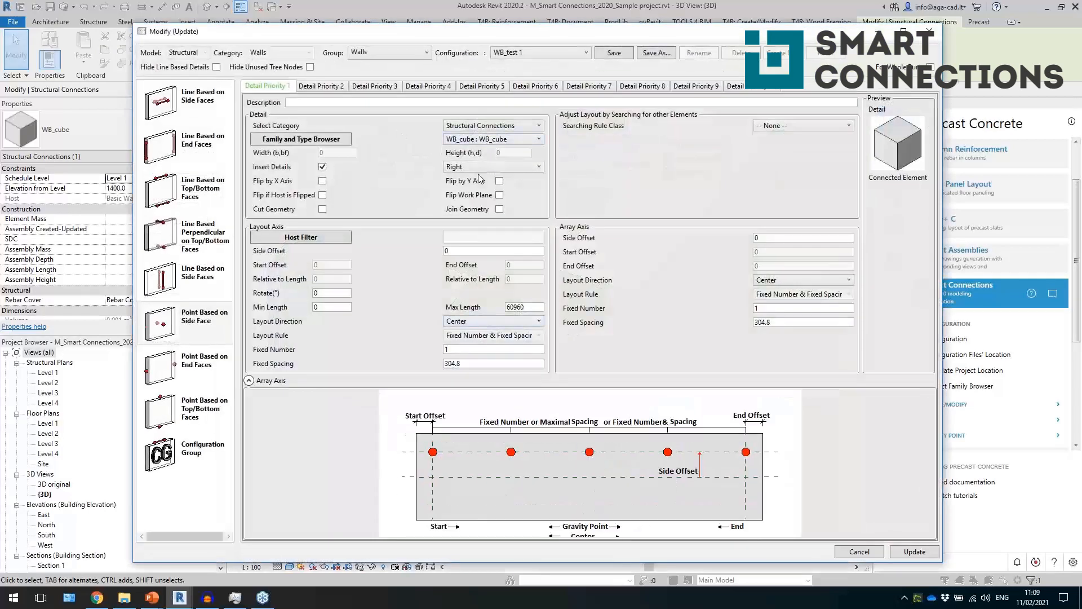
click(470, 322)
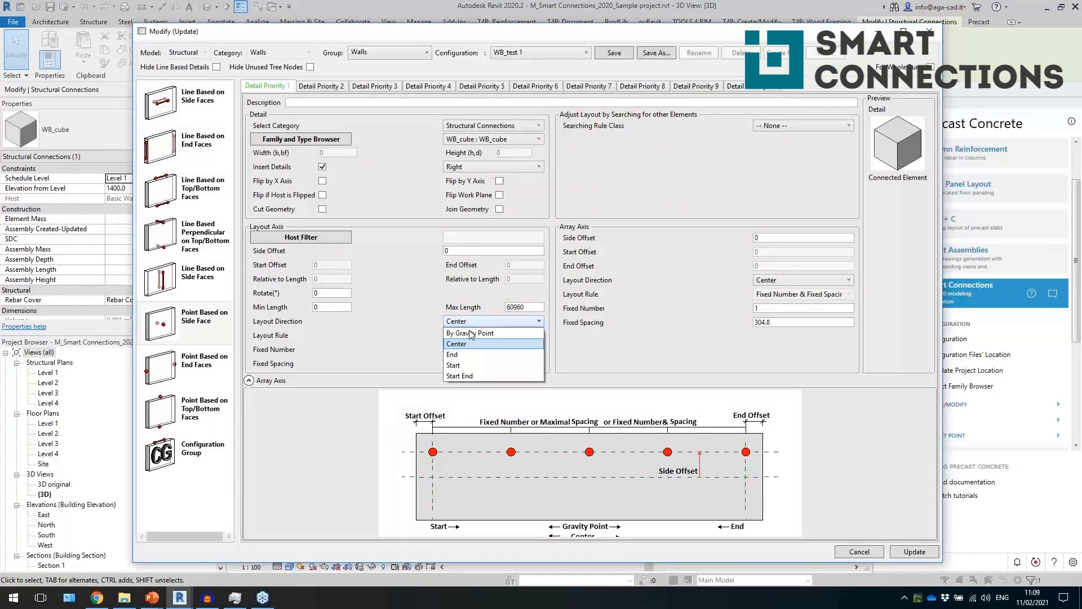
click(472, 375)
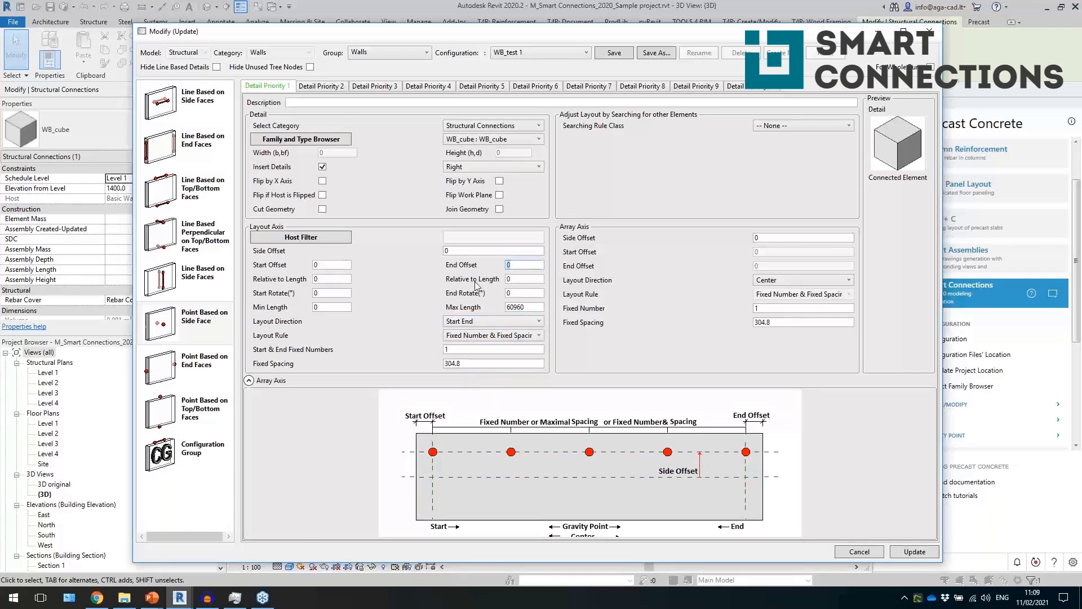
text(500)
click(331, 264)
text(500)
key(Tab)
Set the Layout Axis rule to Fixed Number with a fixed number of 2 and update the front wall's cubes
click(329, 294)
click(533, 308)
click(515, 336)
click(499, 368)
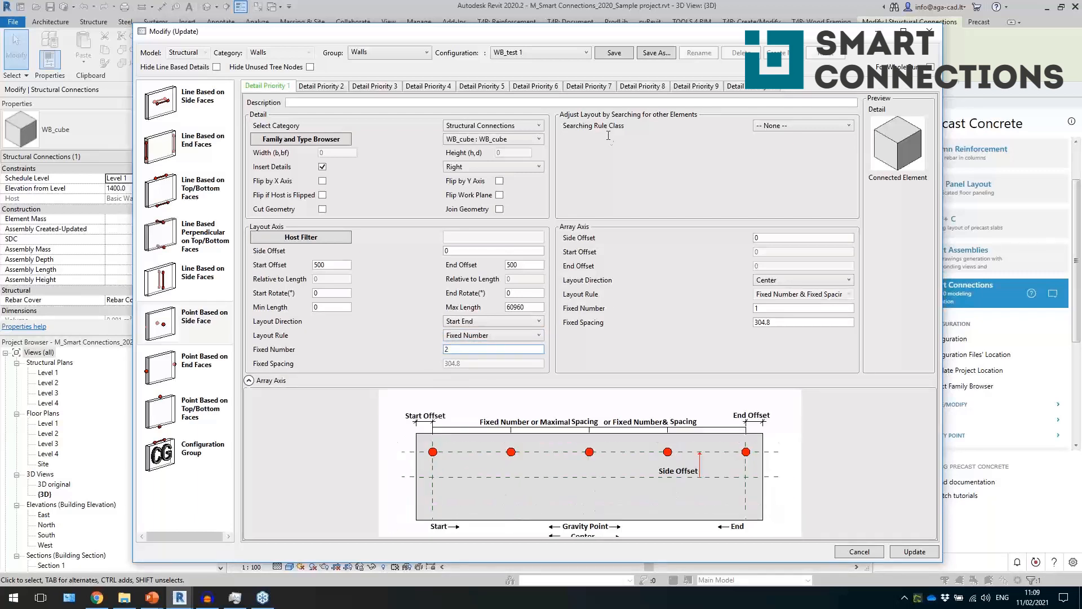
click(912, 552)
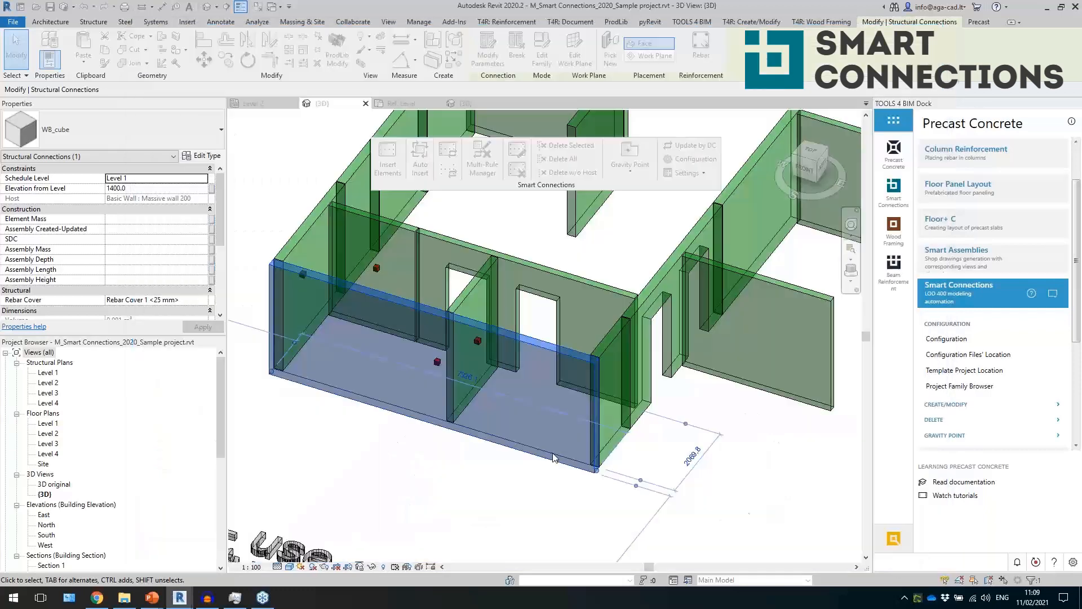
key(Escape)
click(294, 322)
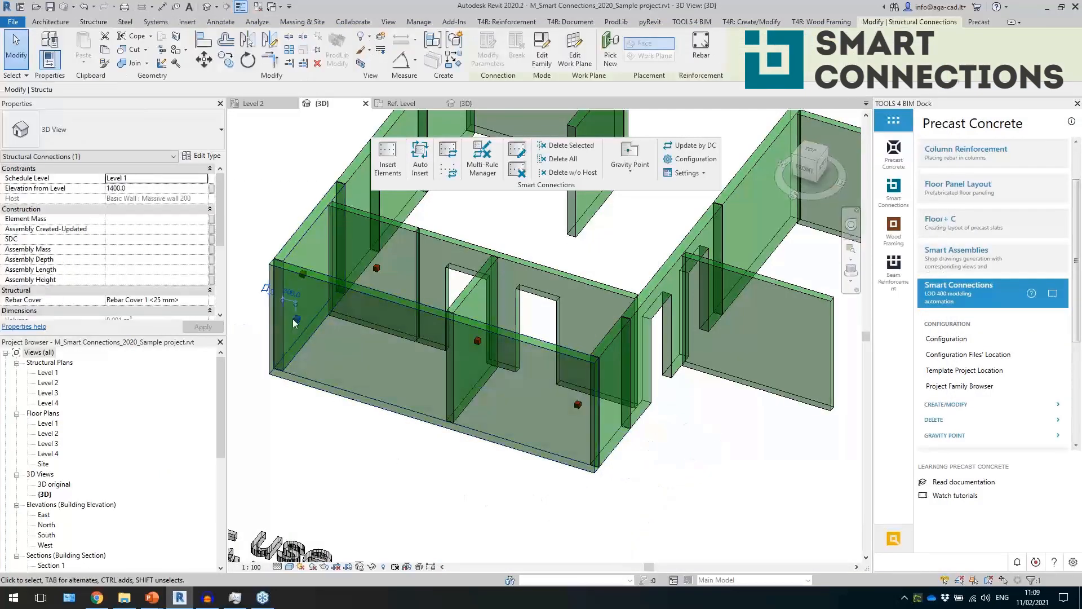
click(578, 404)
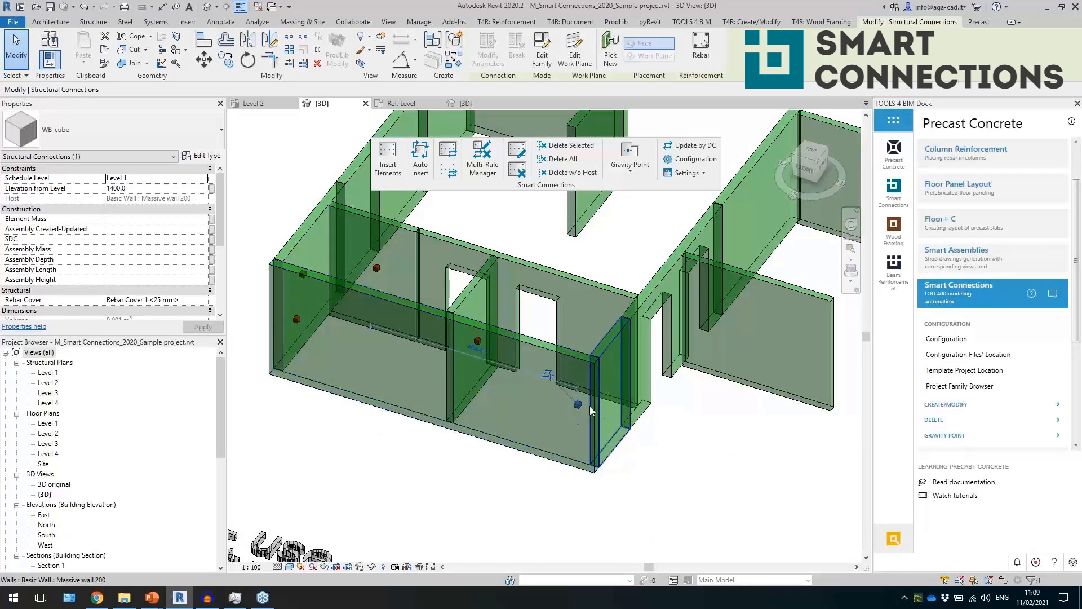
mouse_move(484, 470)
shift+middle_down()
mouse_move(586, 464)
mouse_move(489, 478)
shift+middle_up()
click(489, 477)
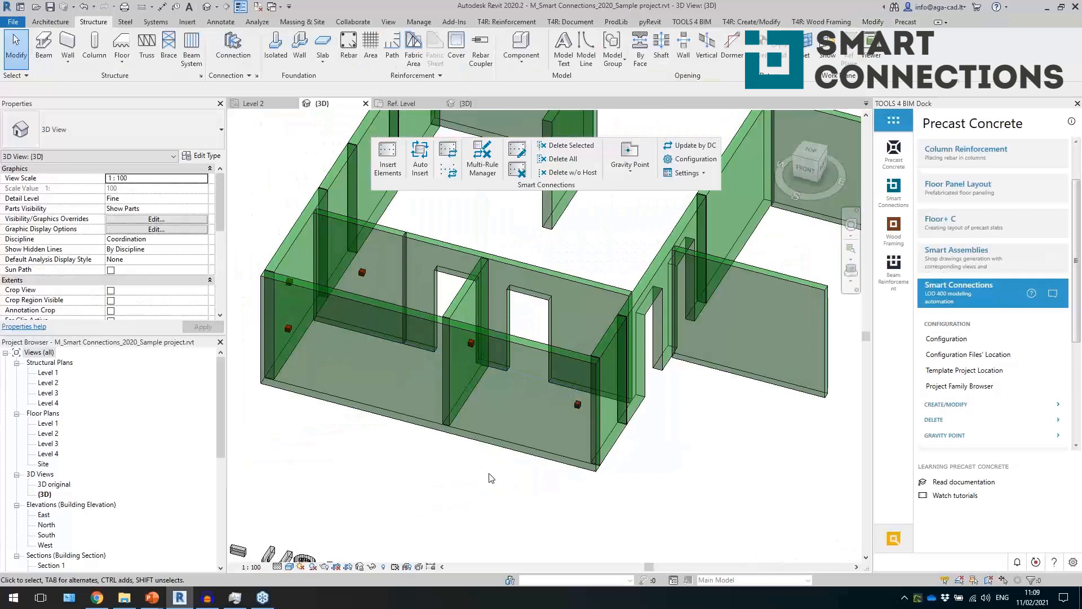
Reopen the front wall's cube configuration for modification and set the Array Axis layout direction to Start
click(577, 404)
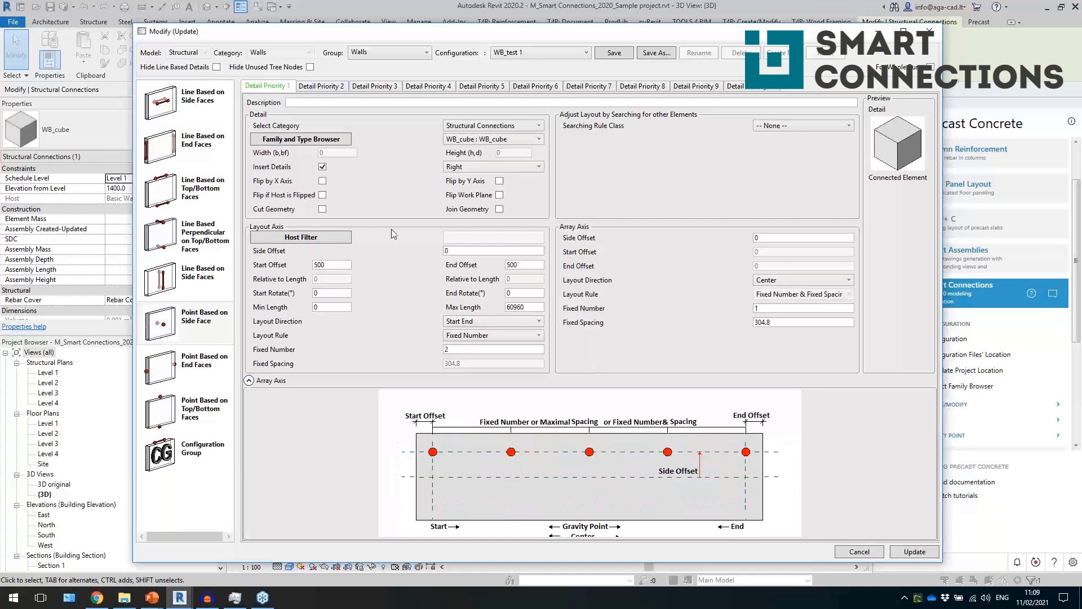
click(789, 280)
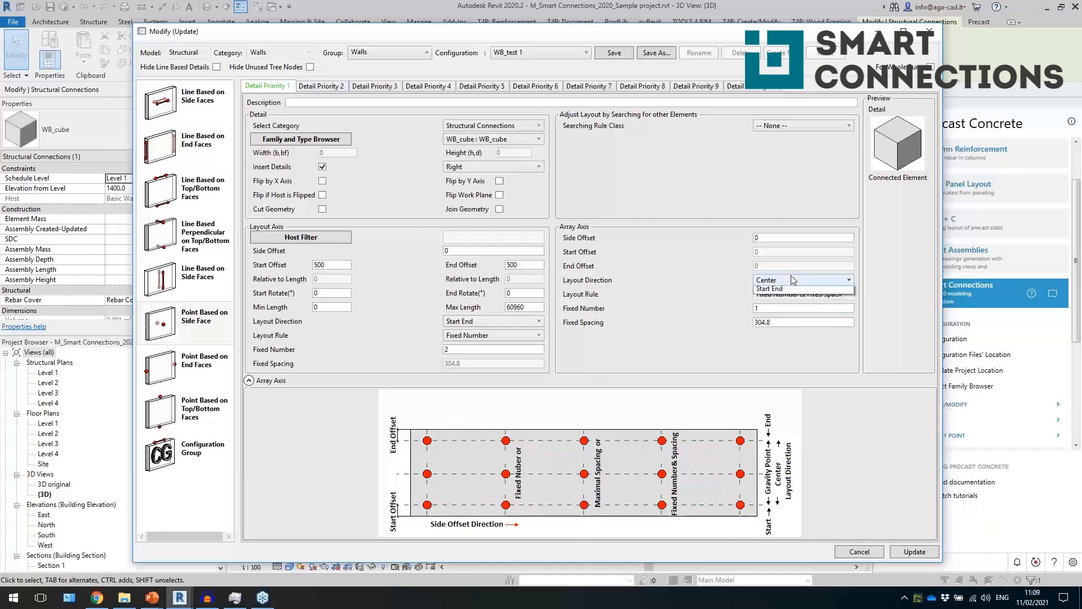
click(791, 324)
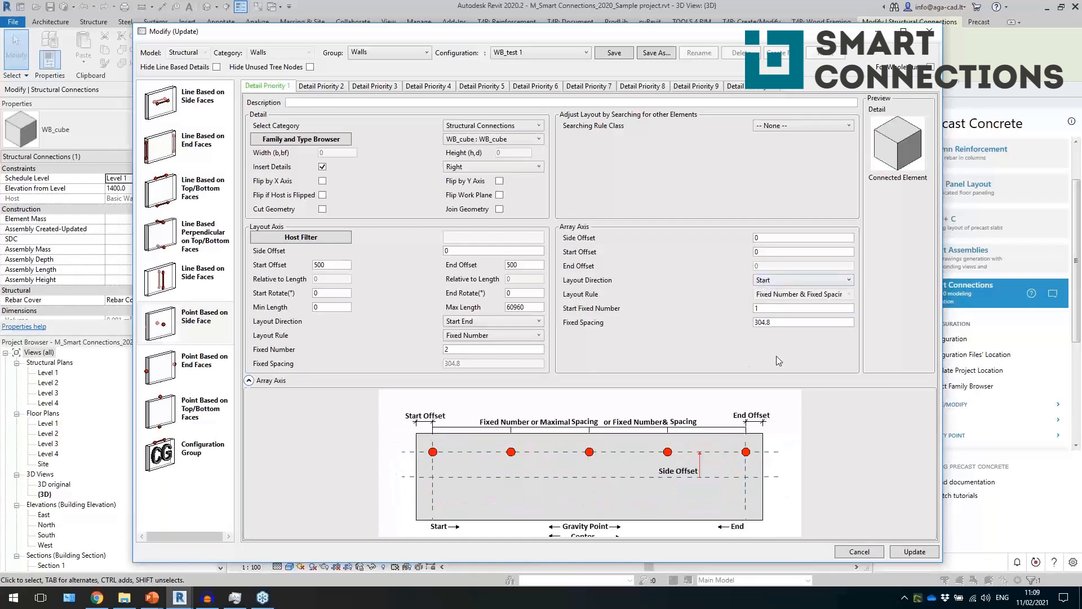
click(785, 280)
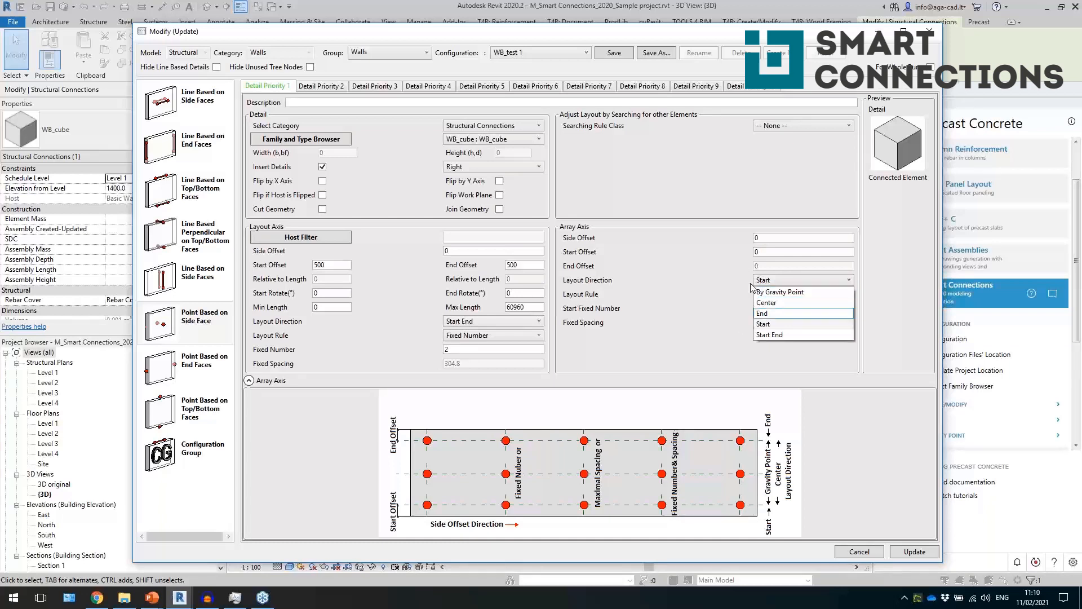
click(733, 299)
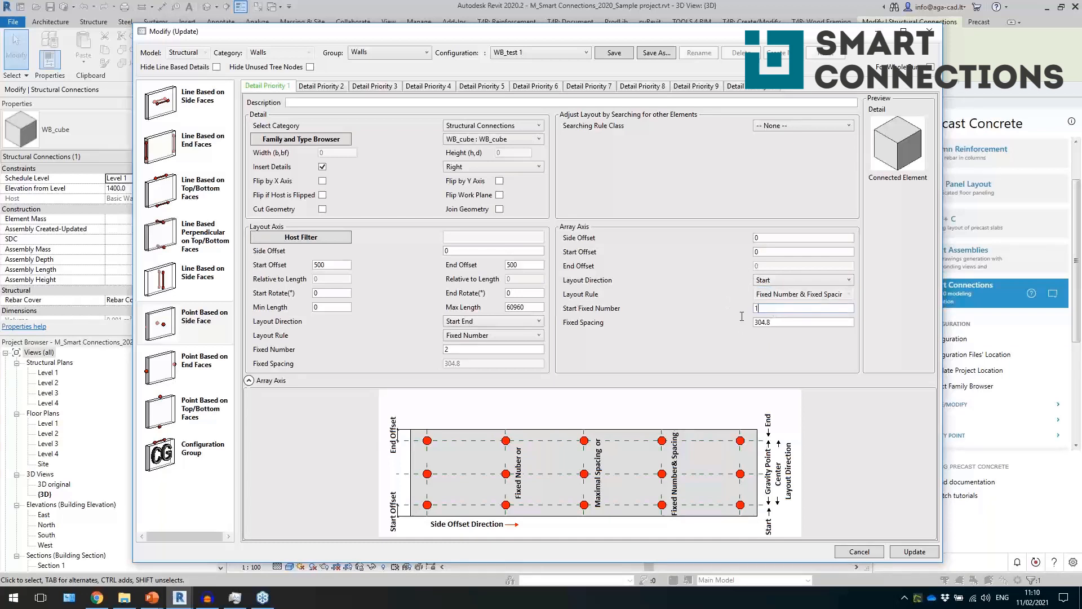
Set the Array Axis to start fixed number 3, fixed spacing 300 and start offset 50, and save and update the front wall's details
text(3)
key(Tab)
text(30)
click(767, 252)
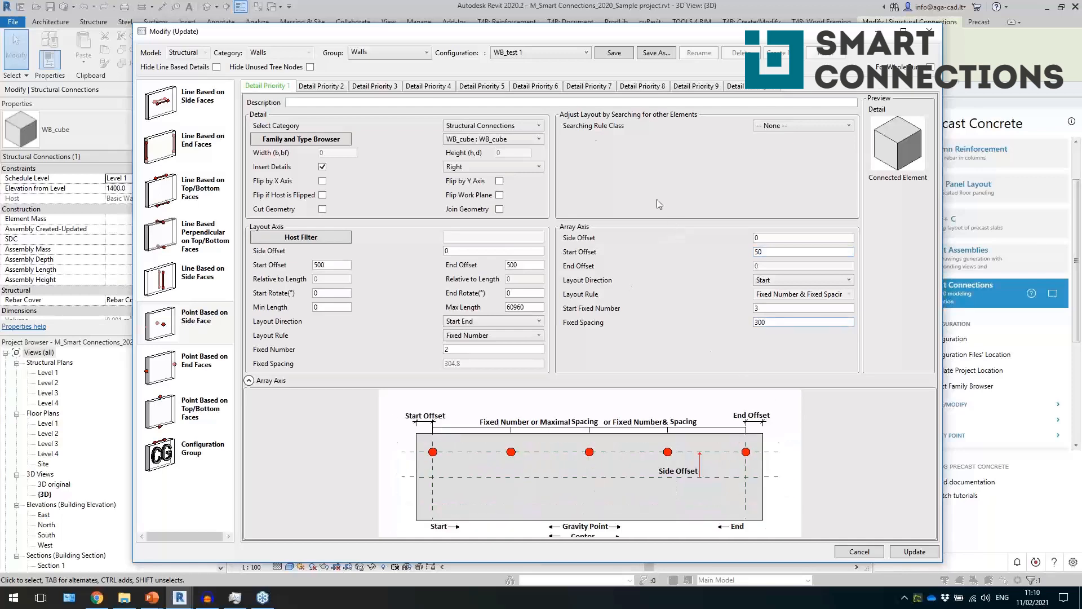
click(615, 54)
click(914, 551)
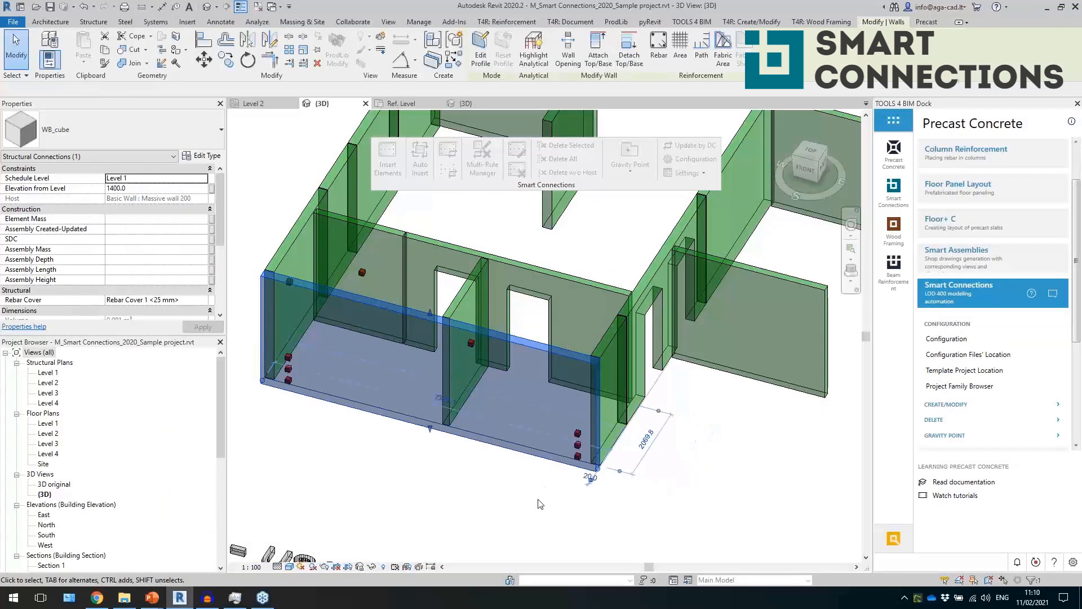
Reopen the front wall's WB_test 1 cube configuration for modification
click(513, 506)
mouse_move(498, 484)
shift+middle_down()
mouse_move(432, 486)
mouse_move(517, 478)
shift+middle_up()
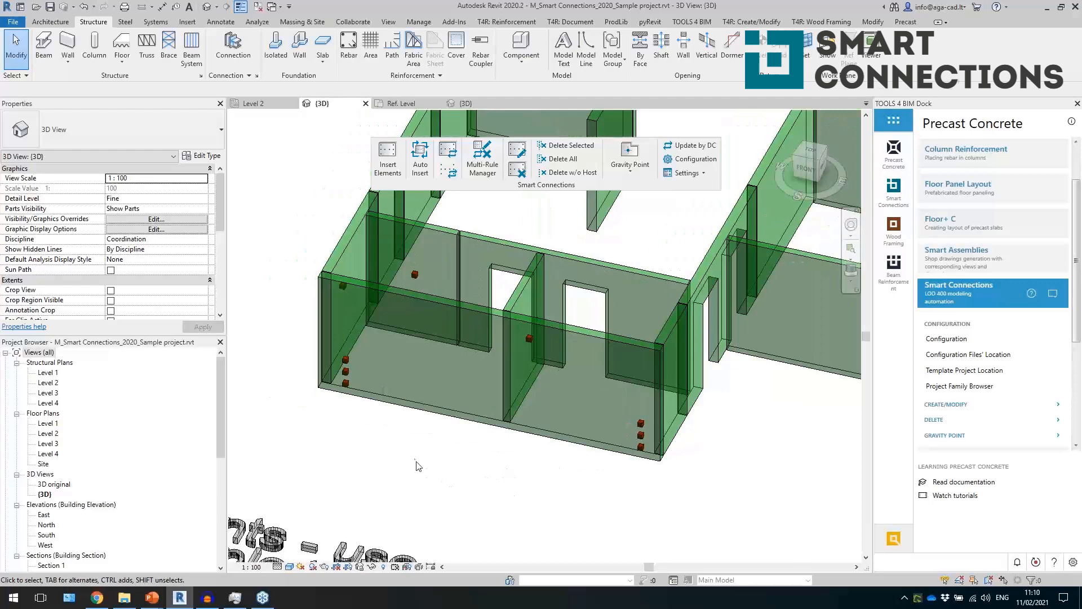
click(346, 384)
mouse_move(394, 441)
shift+middle_down()
mouse_move(423, 444)
mouse_move(402, 454)
shift+middle_up()
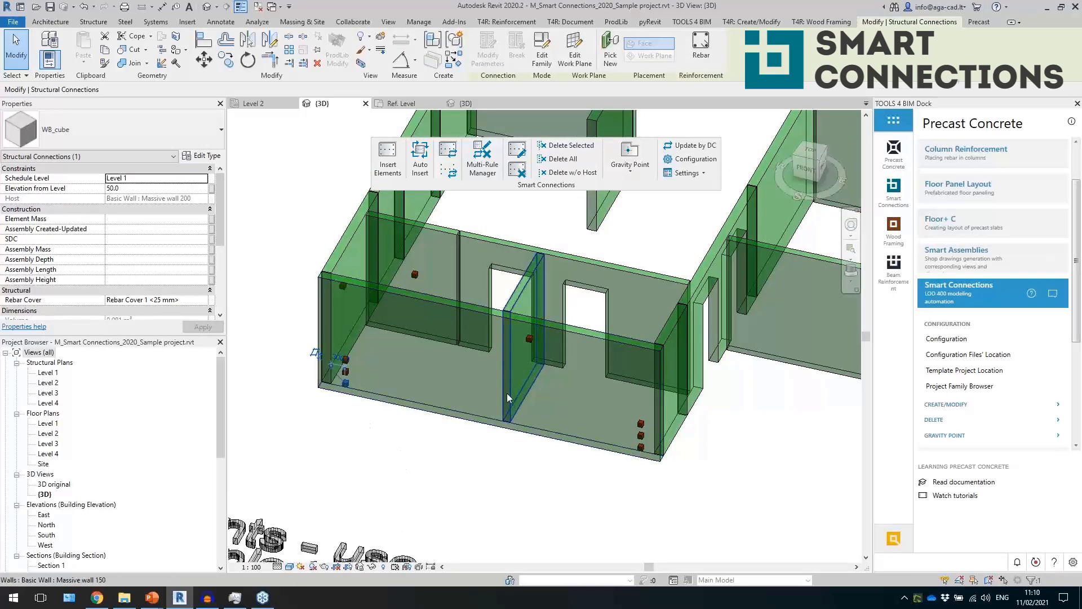
shift+middle_drag(506, 393, 554, 396)
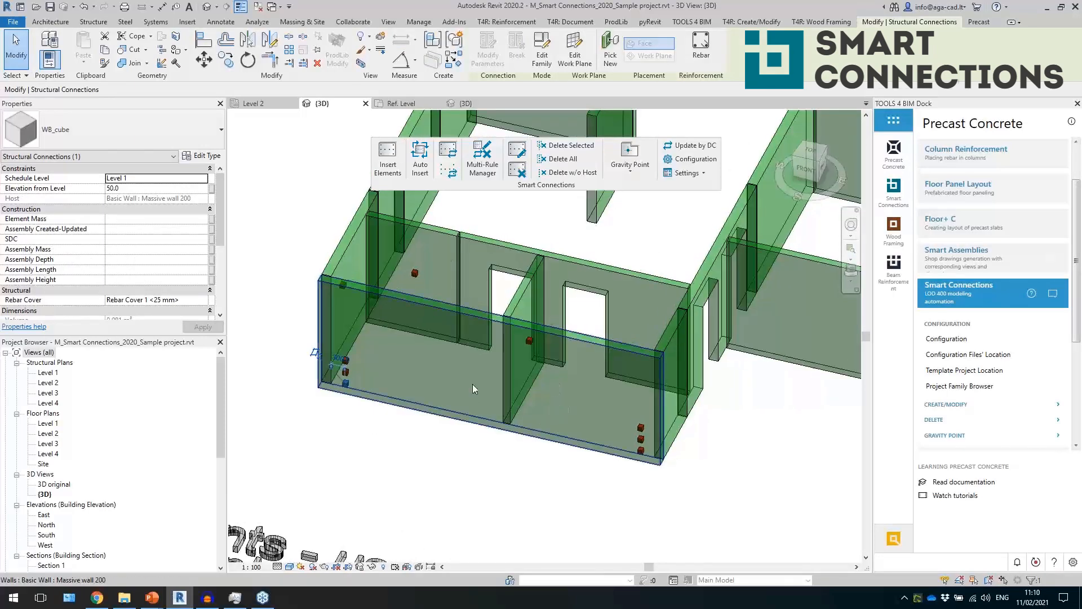
click(518, 151)
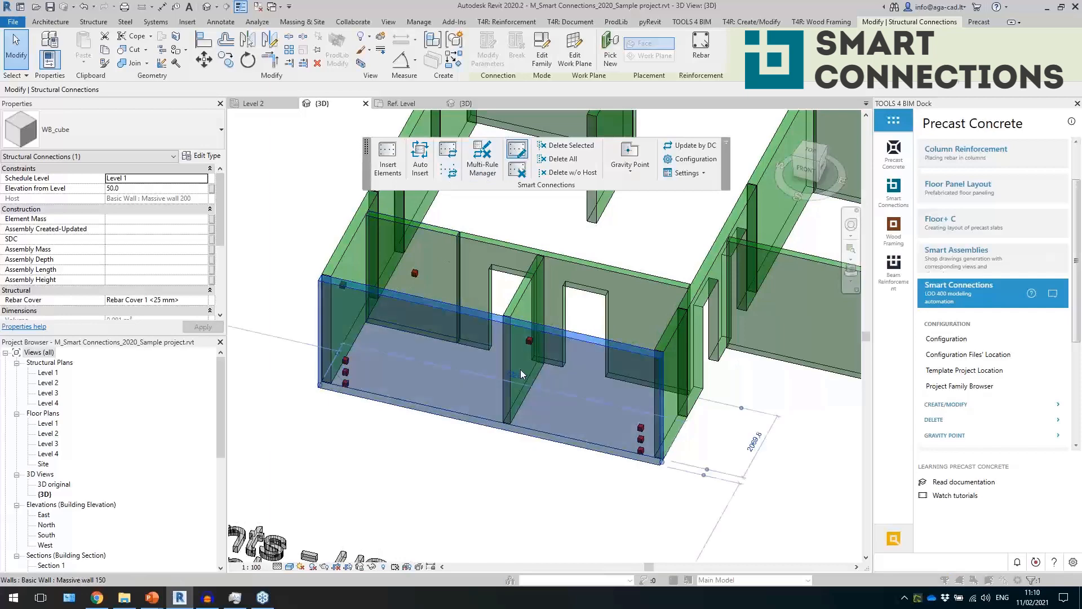
click(520, 369)
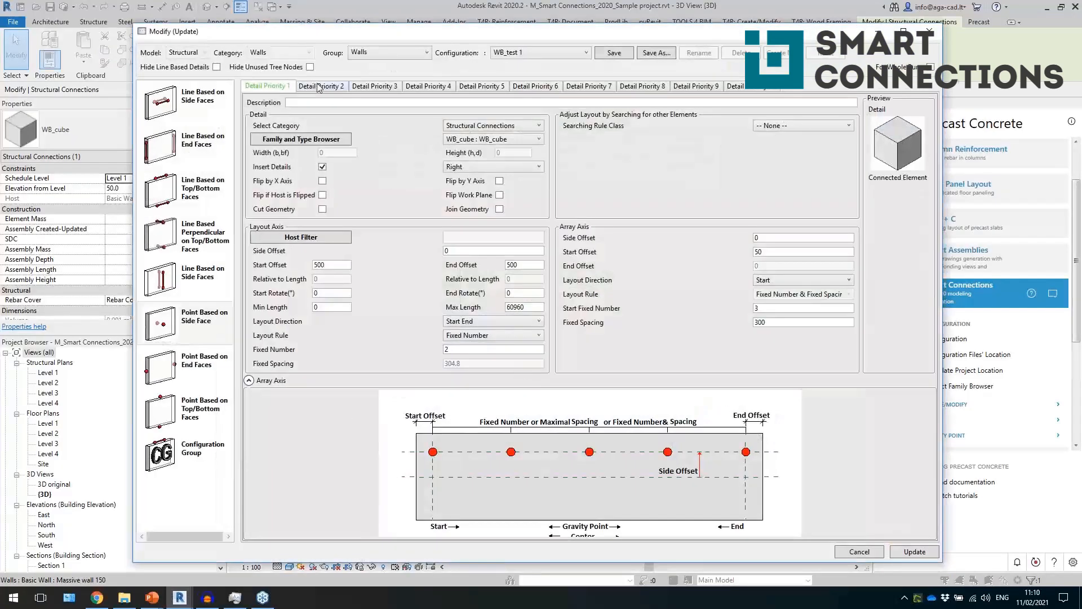
Enable detail insertion in Detail Priority 2, using the WB_cube : WB_cube family on the Right side
click(329, 88)
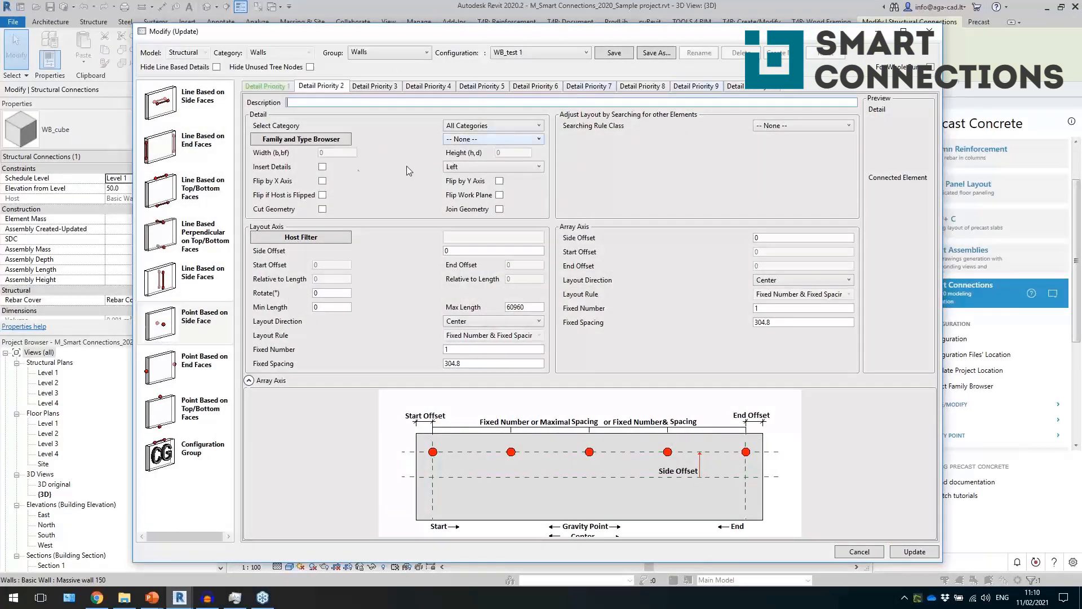
click(322, 168)
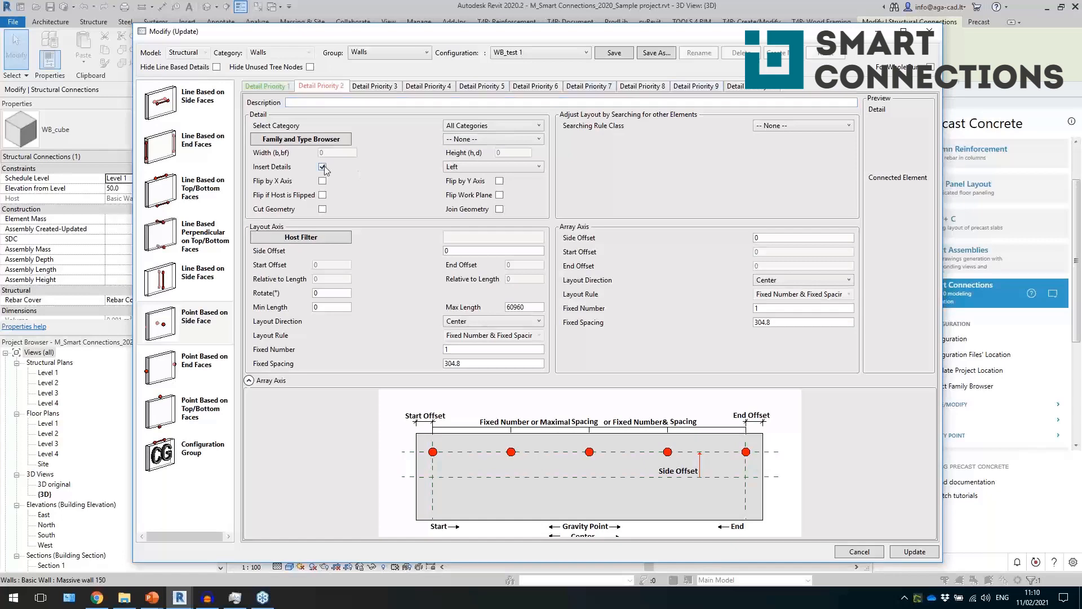
click(499, 139)
drag(661, 164, 664, 305)
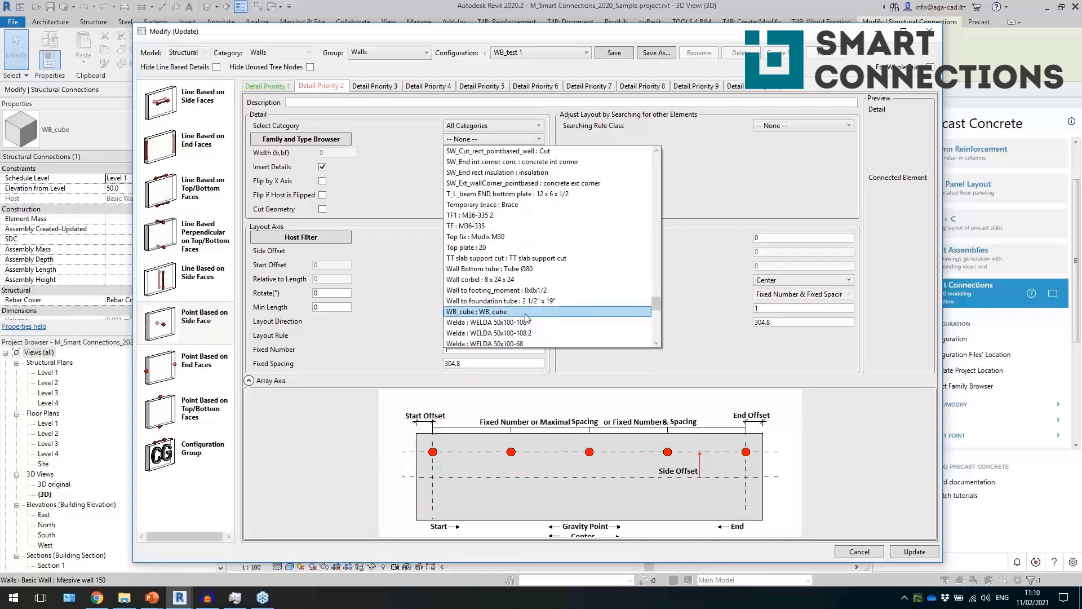
click(595, 311)
click(491, 167)
click(481, 200)
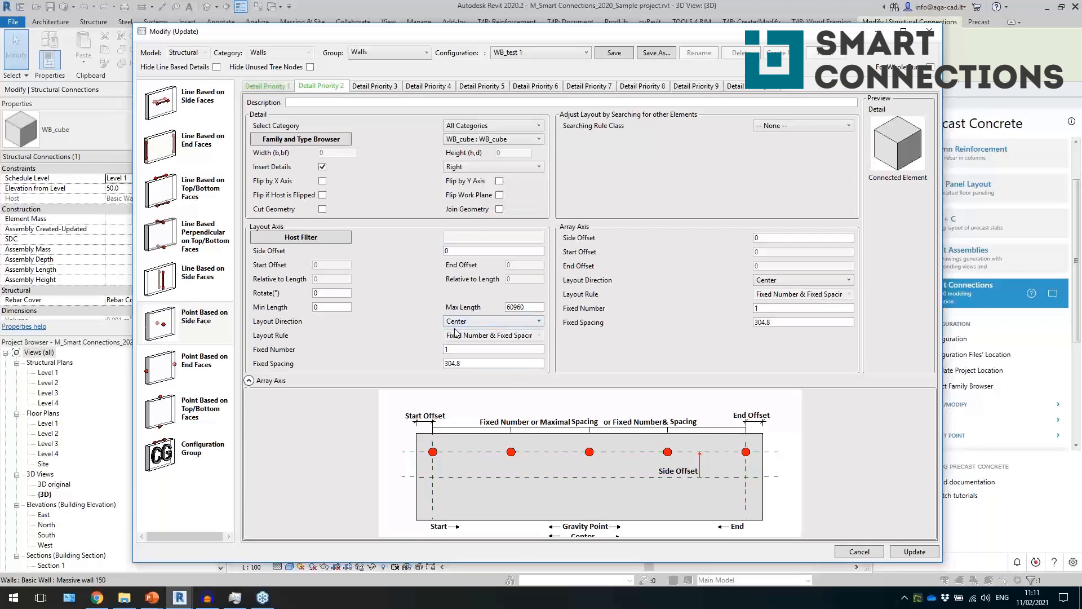
click(773, 280)
click(780, 335)
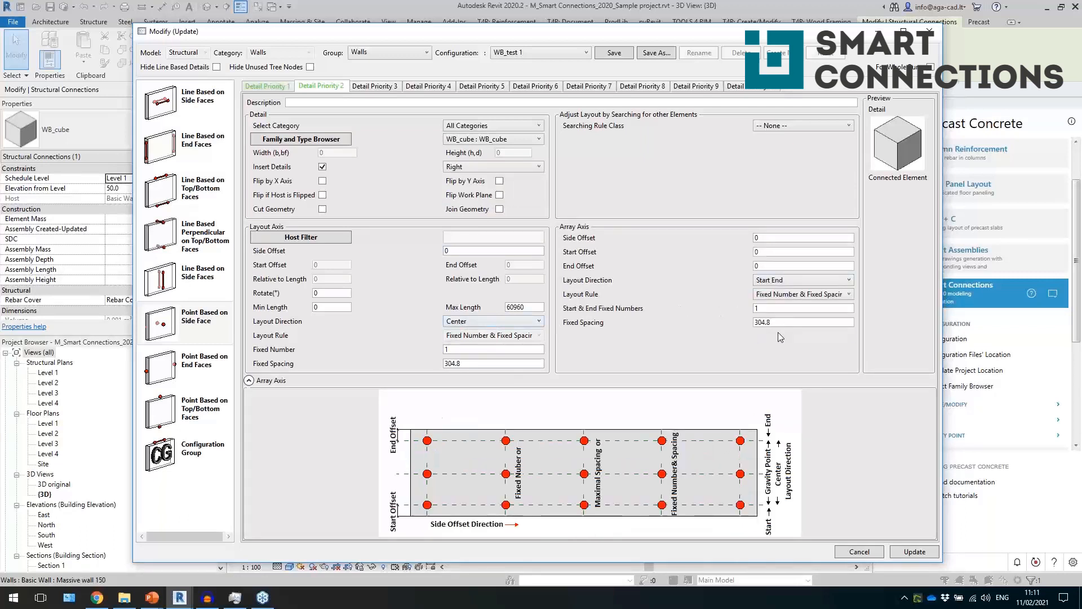
click(780, 295)
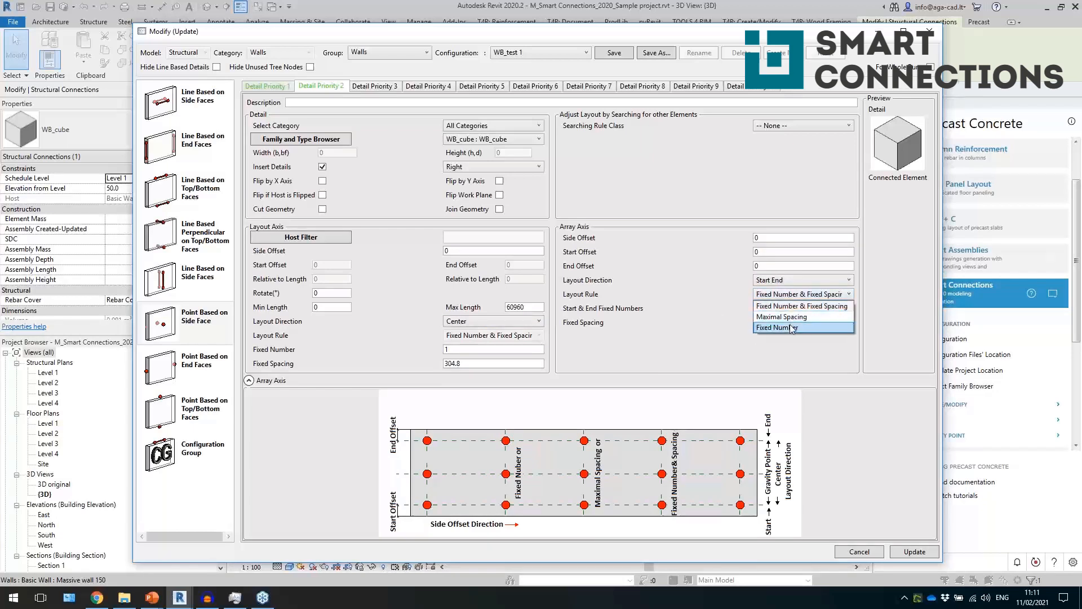
Set Detail Priority 2's Array Axis layout direction to Start, with start fixed number 50 and fixed spacing 500
click(790, 280)
click(768, 321)
key(Tab)
text(50)
key(Tab)
text(500)
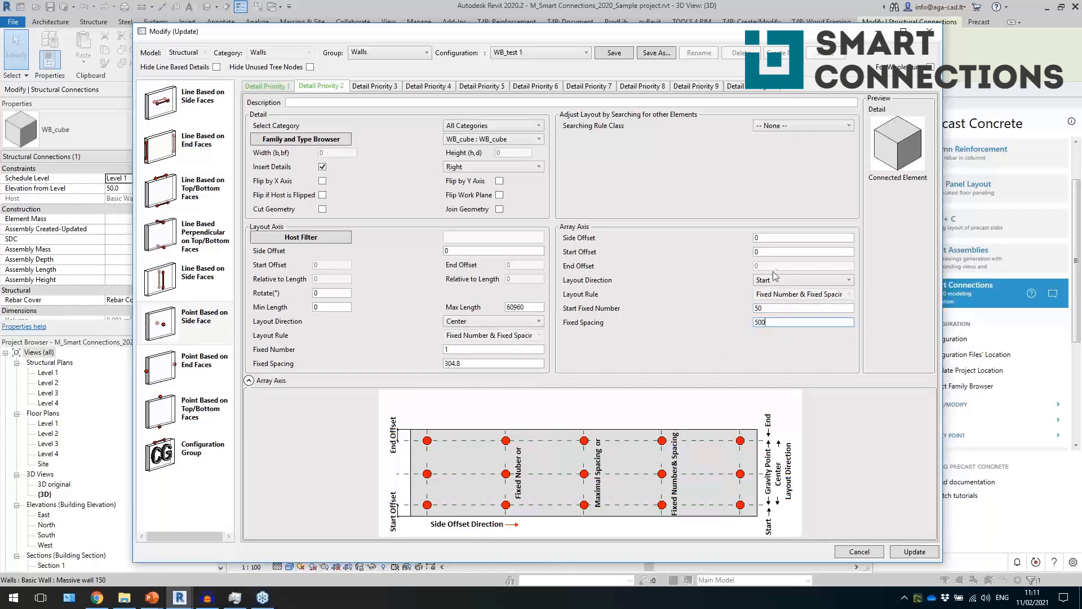
Set the Array Axis start offset to 300 and update the front wall's details
click(769, 252)
text(500)
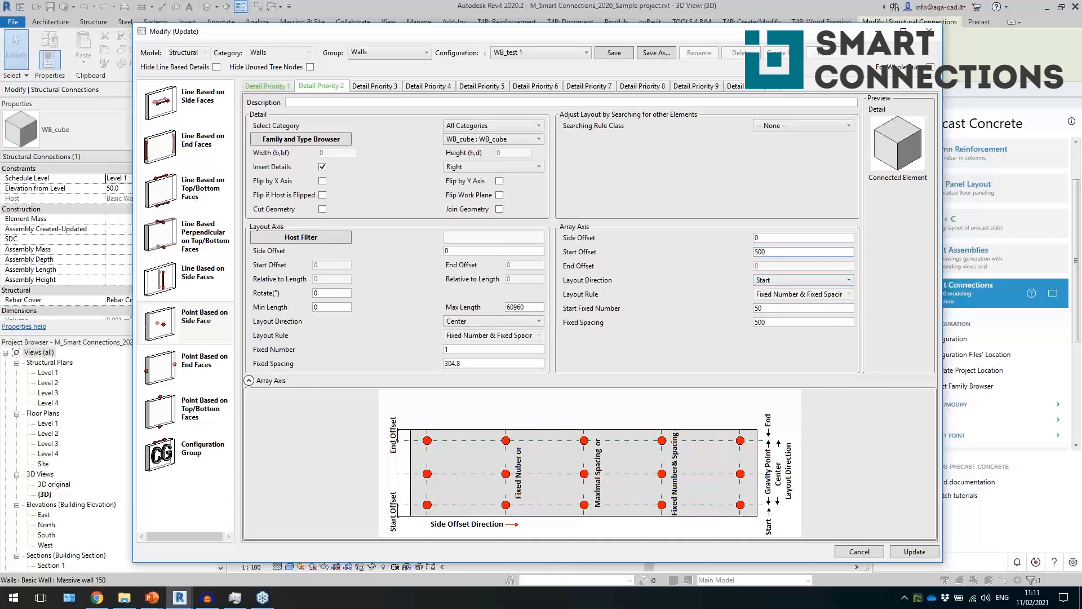
drag(774, 250, 719, 263)
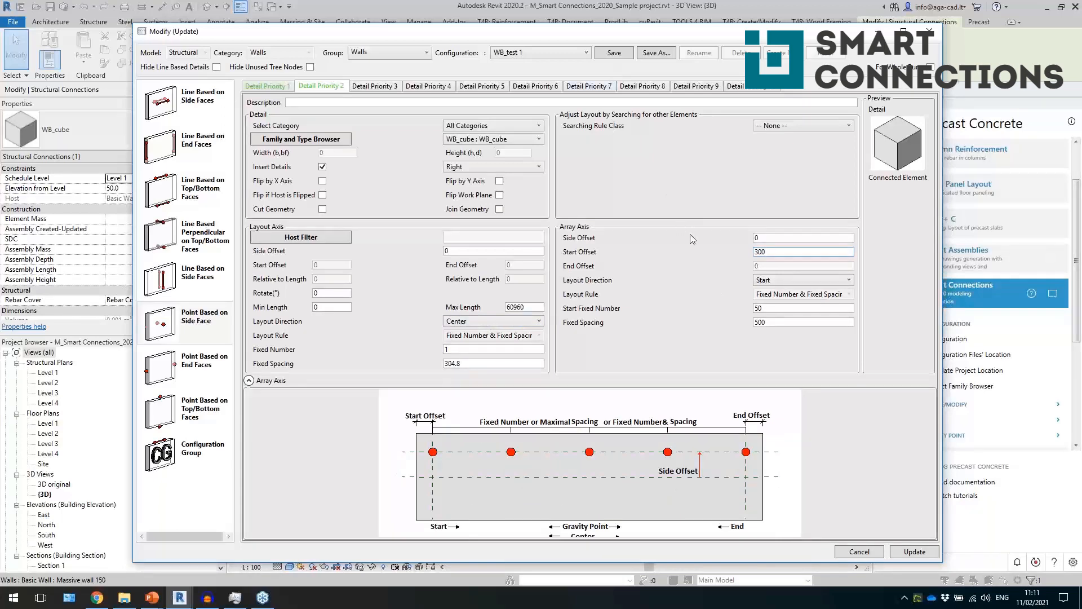
drag(764, 238, 736, 254)
click(900, 552)
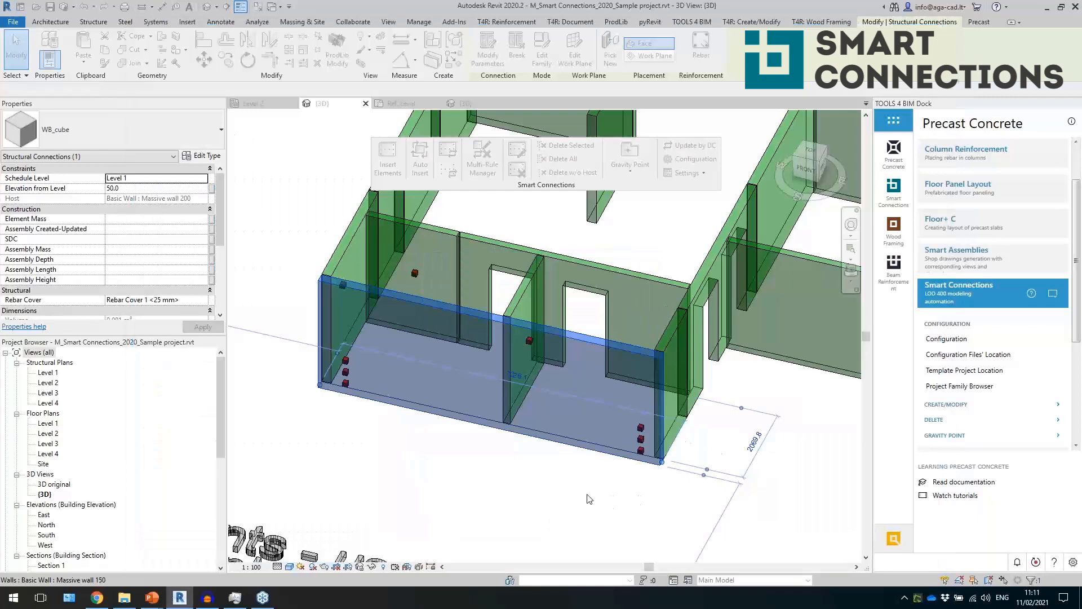
click(541, 492)
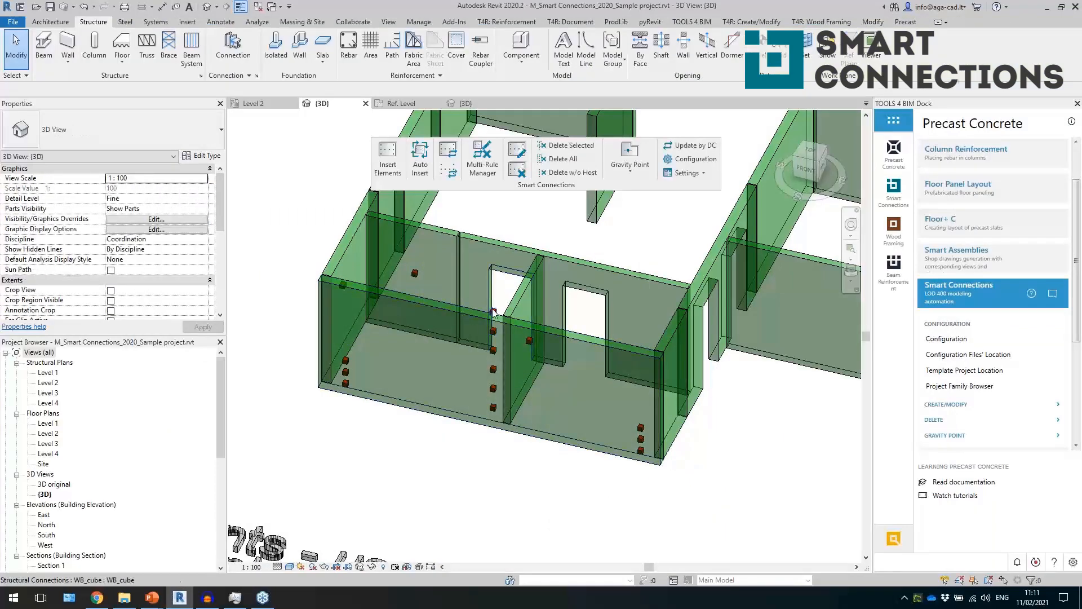
Modify the front wall's middle cube column, setting the searching rule class of Detail Priority 2 to Wall Joins
click(494, 312)
mouse_move(528, 349)
shift+middle_down()
mouse_move(506, 353)
mouse_move(535, 371)
mouse_move(520, 359)
shift+middle_up()
mouse_move(499, 468)
shift+middle_down()
mouse_move(475, 454)
mouse_move(500, 463)
shift+middle_up()
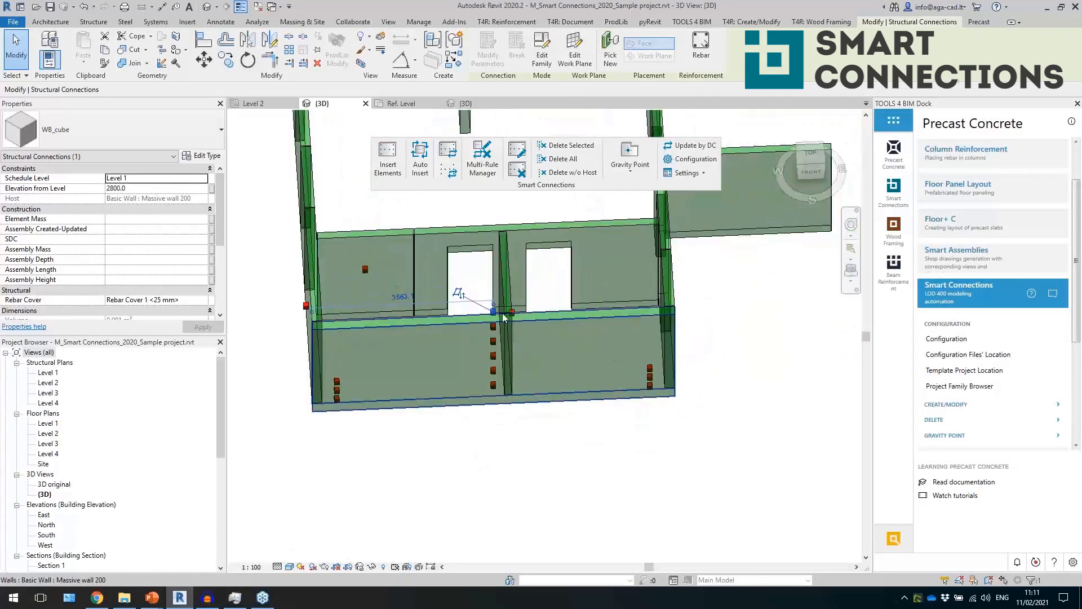
shift+middle_drag(576, 401, 491, 360)
click(517, 150)
click(467, 309)
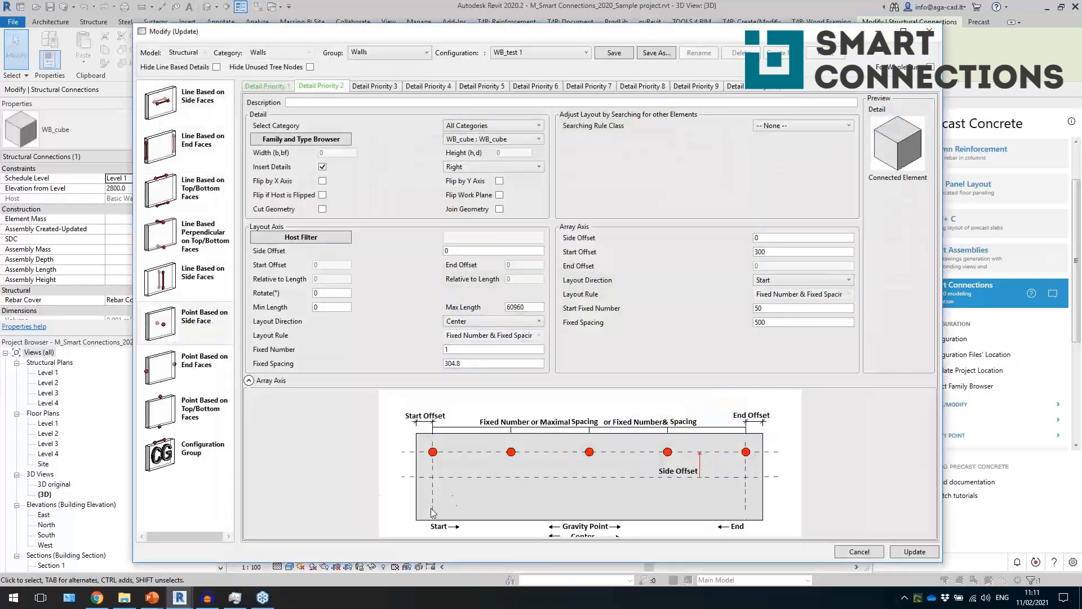
click(807, 126)
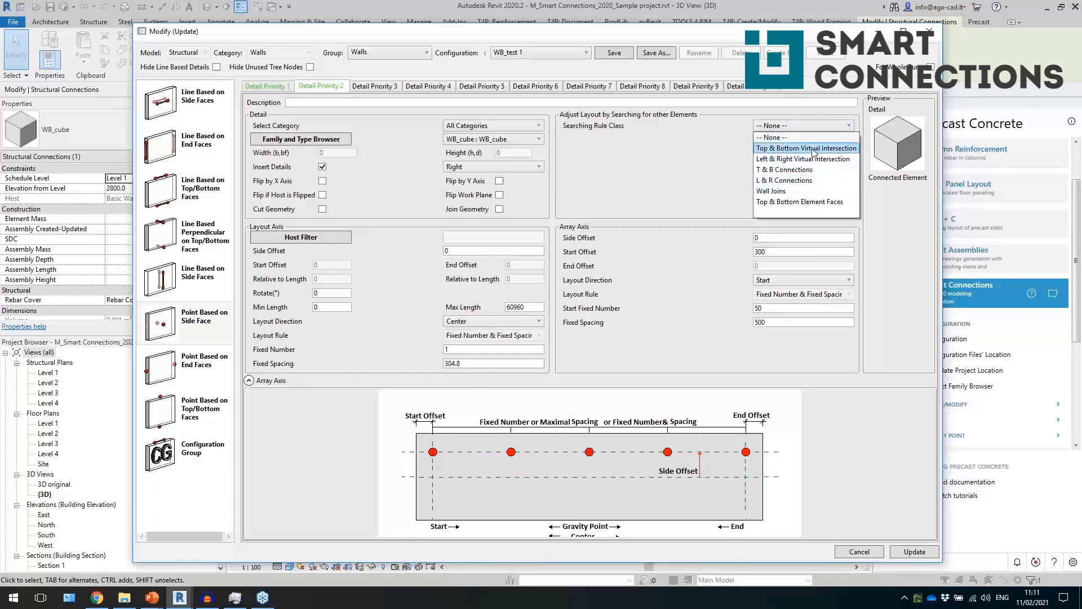
click(801, 191)
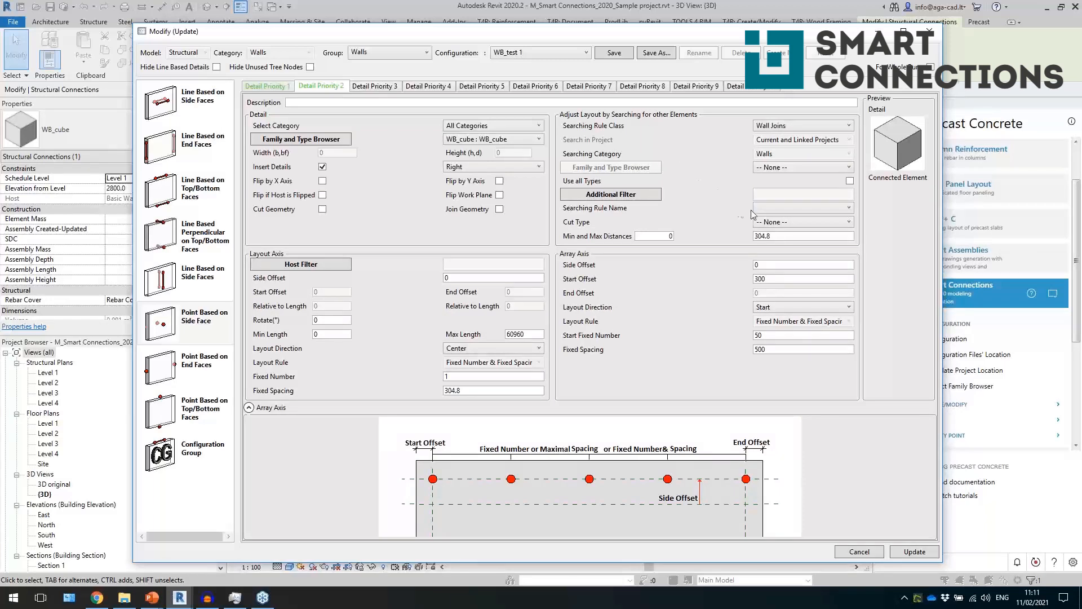
Set the searching rule name to T Connection and the wall join type filter to Disjointed
click(761, 208)
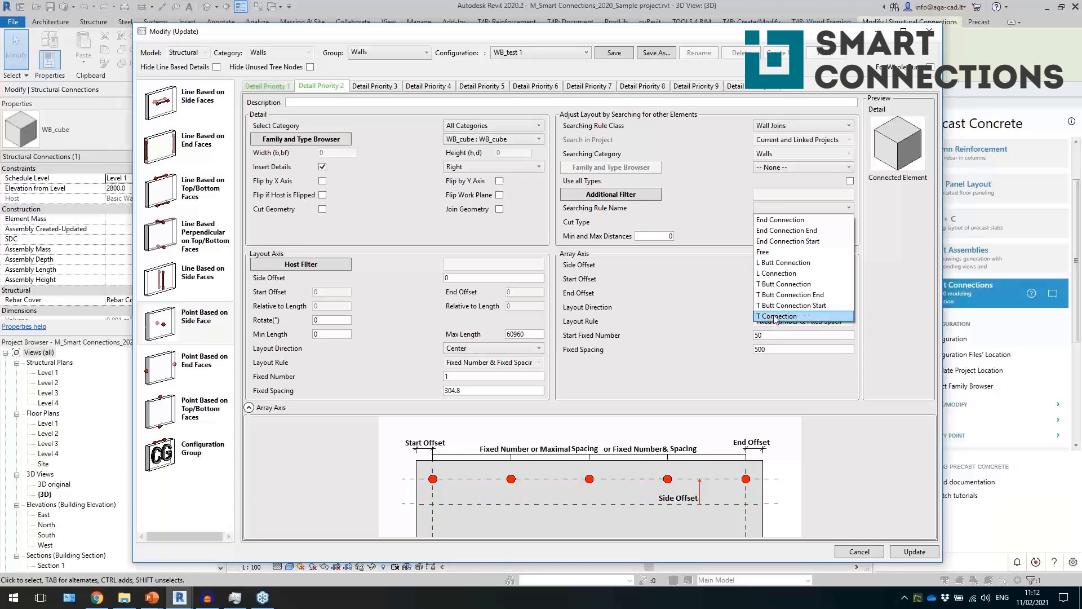
click(776, 316)
click(766, 222)
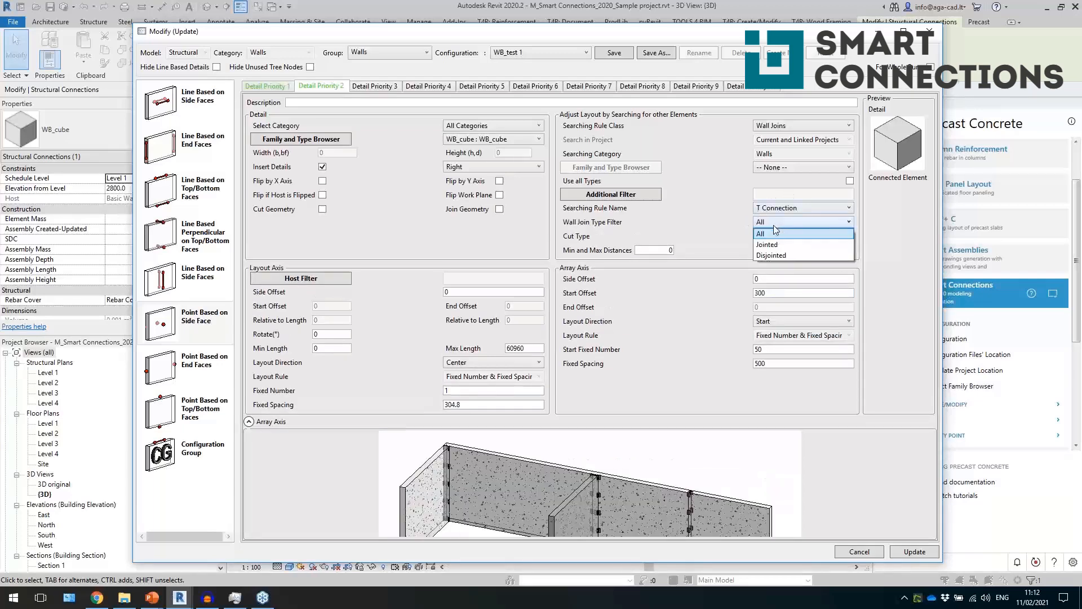
click(794, 251)
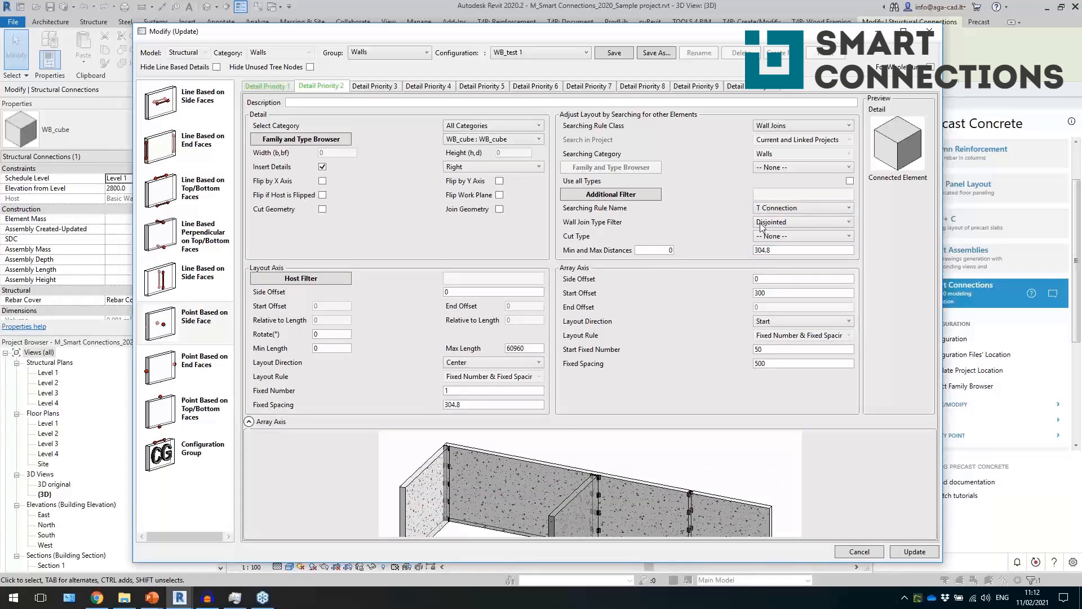
Adjust the Array Axis start offset, save the WB_test 1 configuration and update the front wall's details
click(777, 252)
click(787, 279)
click(772, 294)
click(612, 53)
click(914, 552)
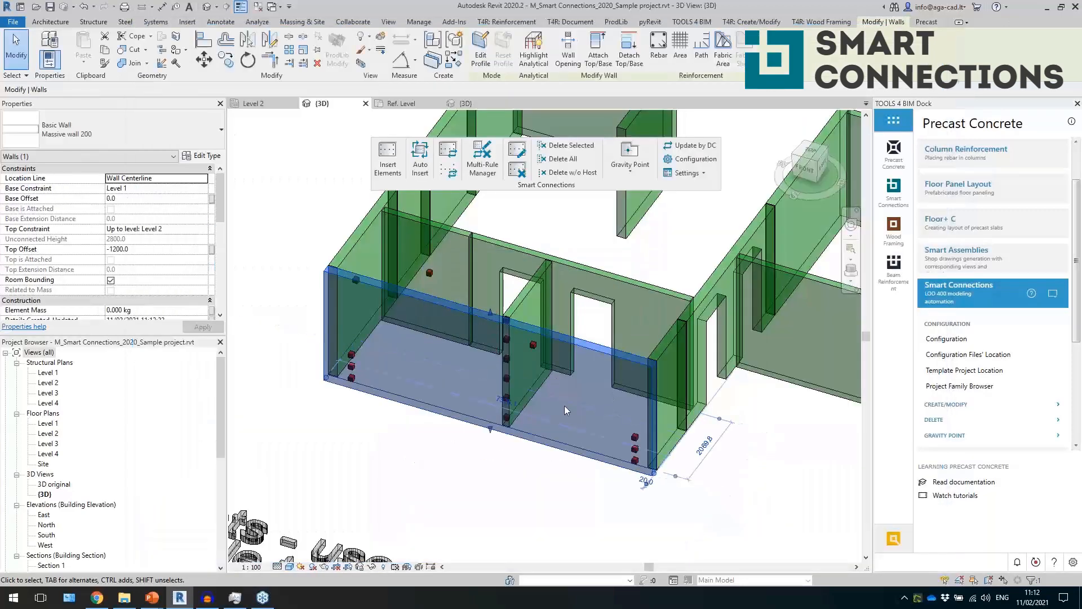
Examine from above how the cube column lines up with the partition wall at the front wall's T connection
scroll(507, 344, up, 5)
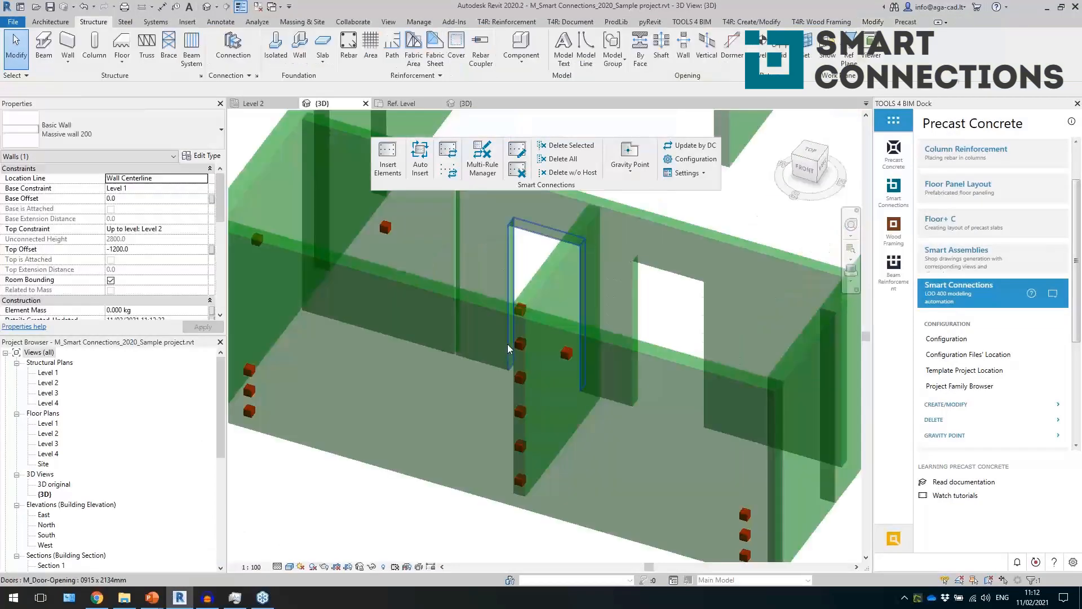
click(521, 345)
shift+middle_drag(521, 345, 614, 486)
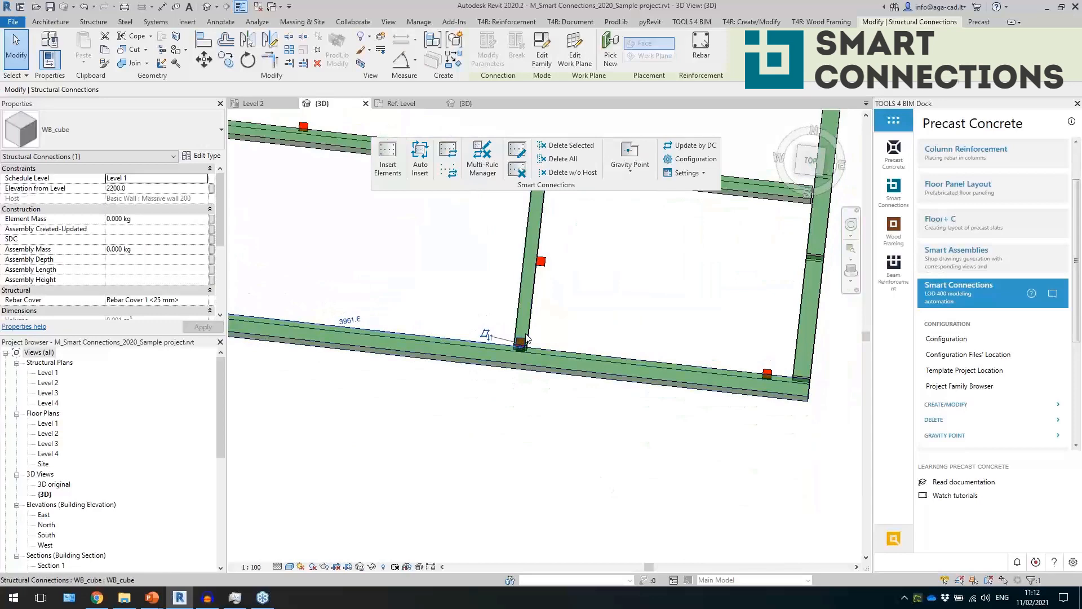
shift+middle_drag(599, 478, 557, 432)
scroll(557, 432, down, 3)
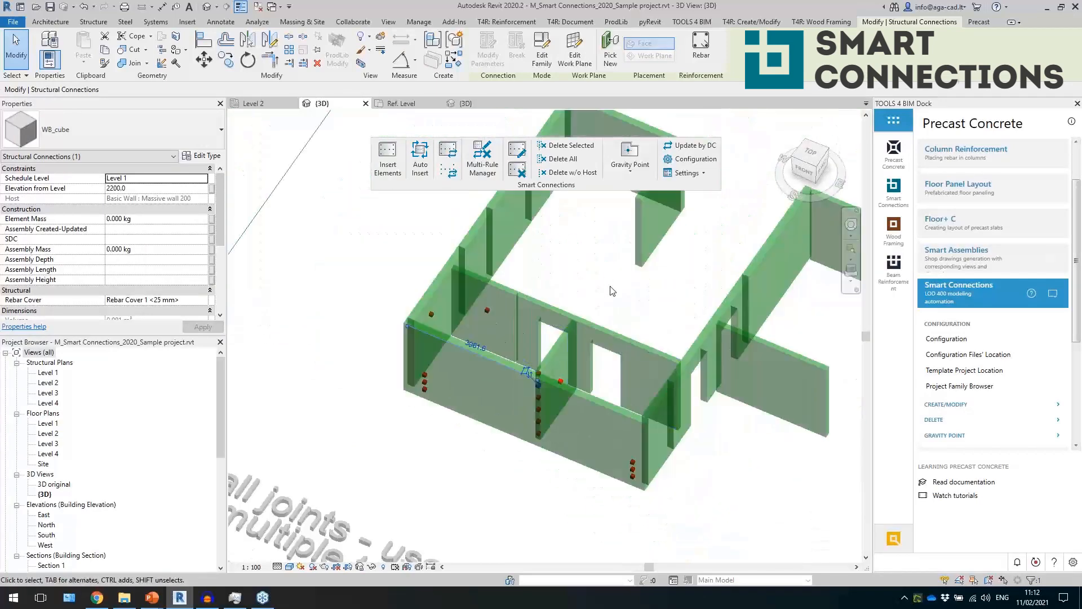
Update the cubes on the end wall, the adjoining short back wall and the partition wall from the saved WB_test 1 configuration
click(605, 329)
scroll(495, 302, up, 1)
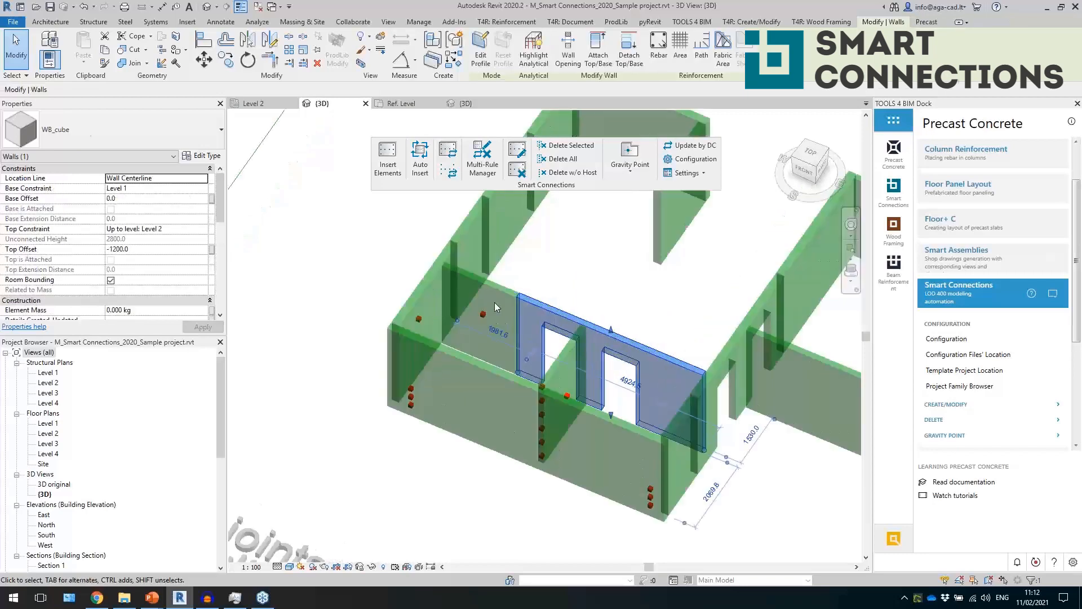
ctrl+click(418, 297)
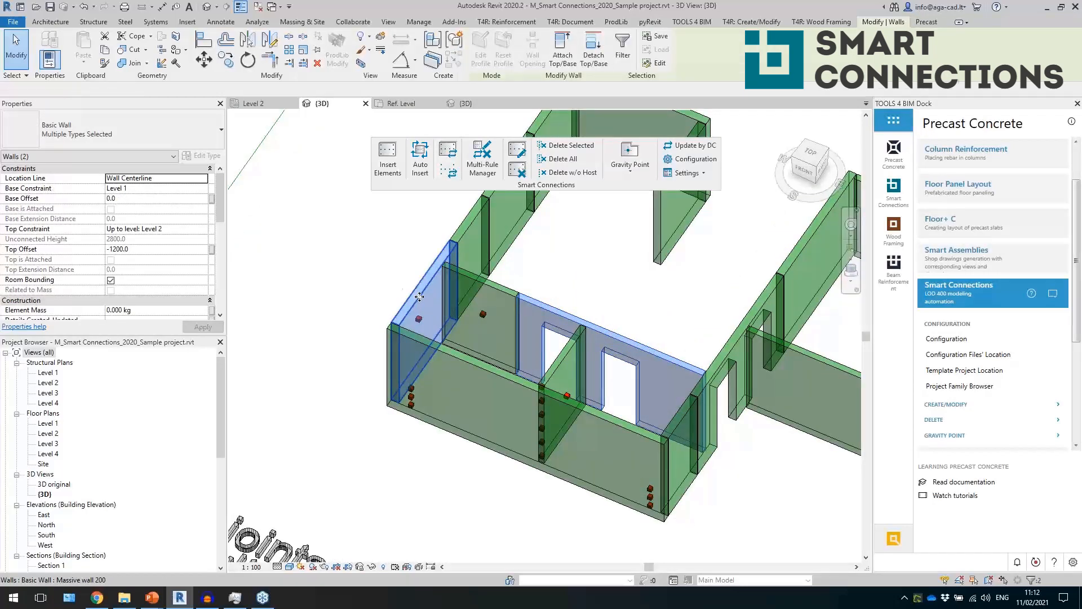
click(417, 293)
ctrl+click(496, 290)
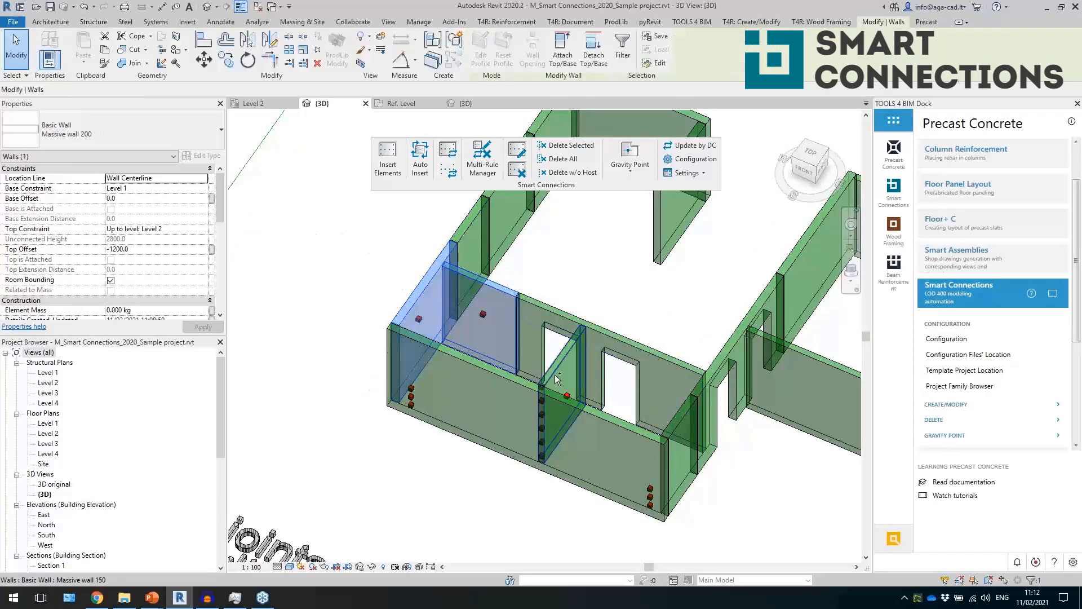
ctrl+click(586, 354)
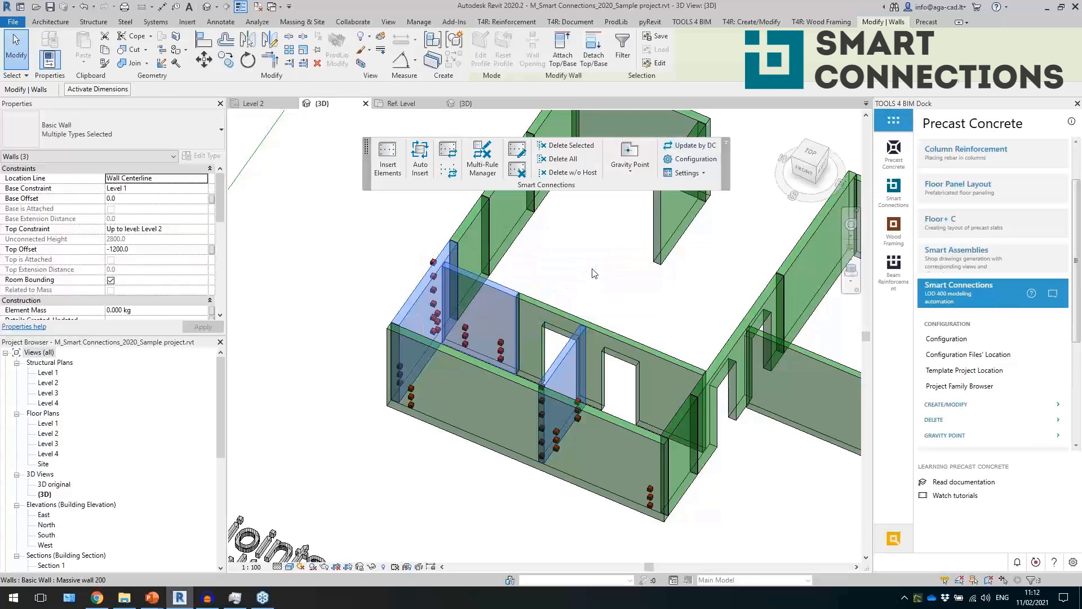
click(600, 281)
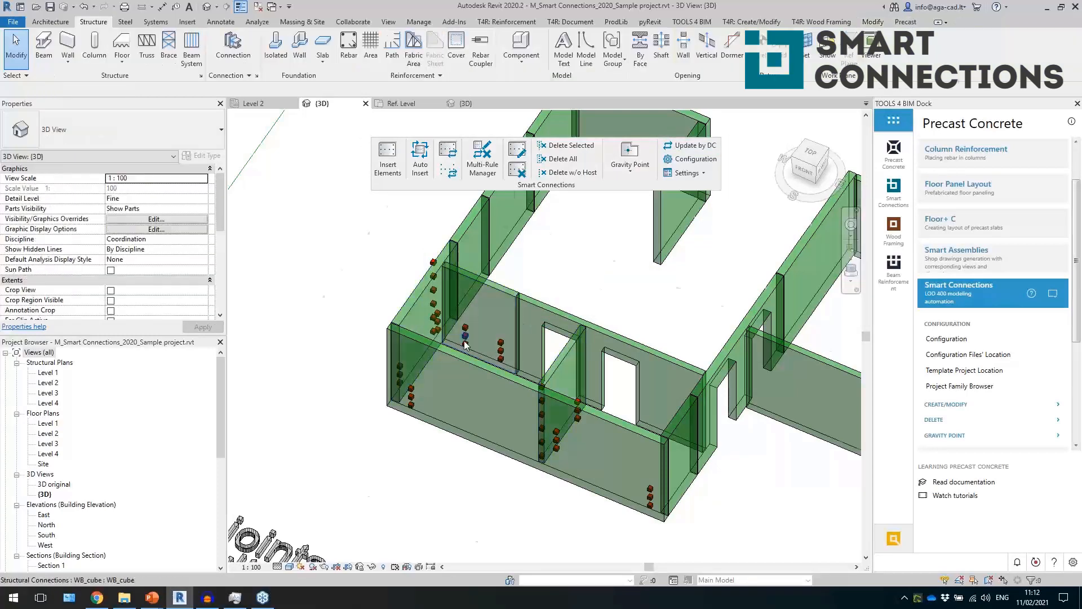
Examine the cube layouts on the three updated walls, including the end wall's column at the back wall connection
scroll(470, 338, up, 4)
click(470, 336)
shift+middle_drag(470, 337, 550, 322)
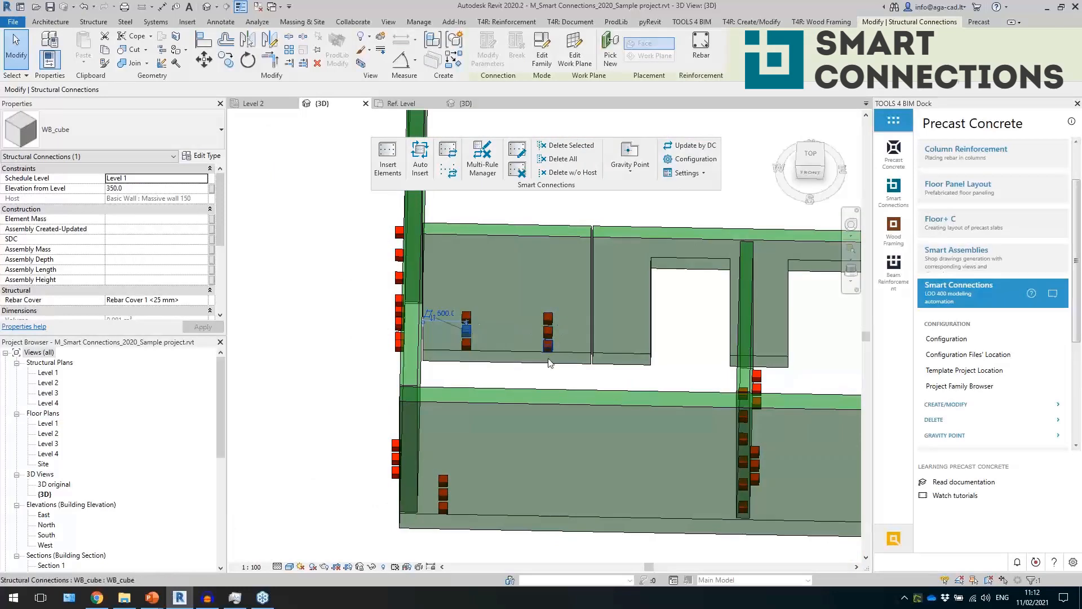
scroll(544, 339, down, 3)
shift+middle_drag(644, 337, 449, 314)
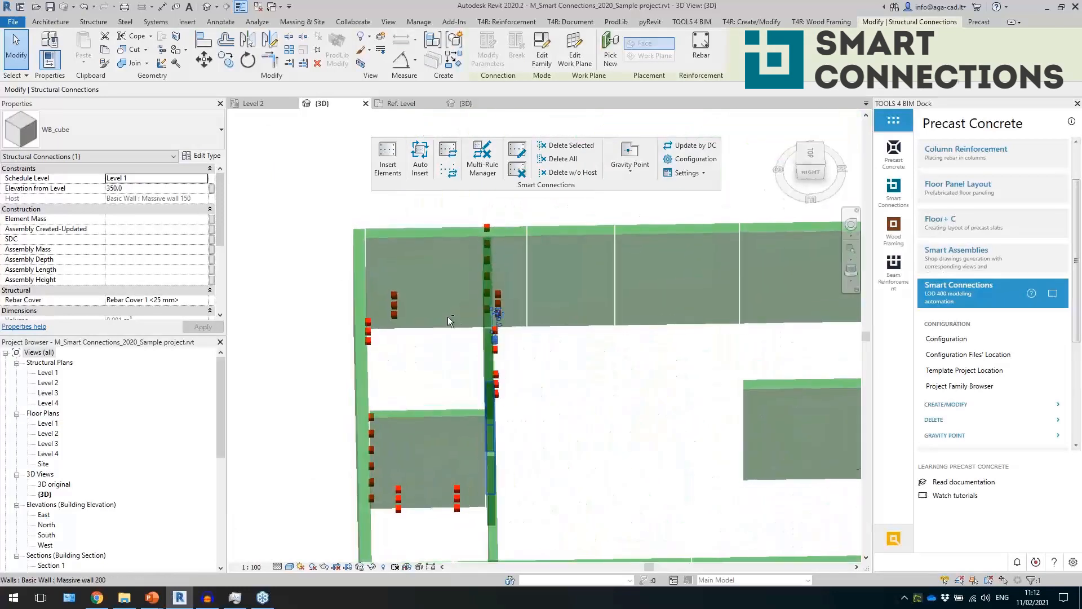
scroll(478, 202, up, 2)
click(493, 250)
shift+middle_drag(493, 251, 552, 313)
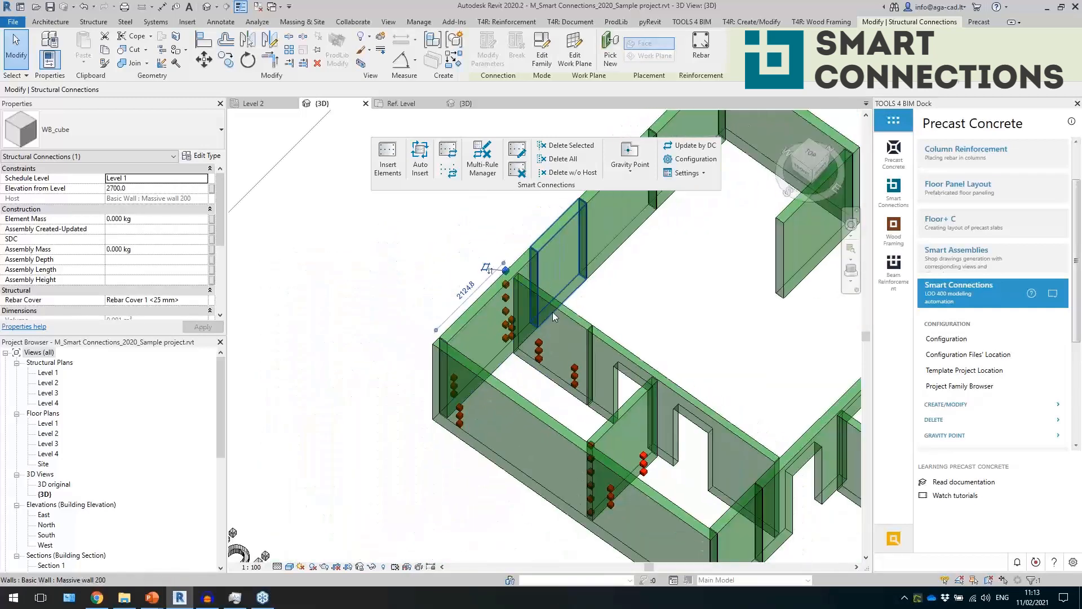
Set the second detail's Insert Details option to Left & Right in WB_test 1 and update the end wall's cubes
click(522, 172)
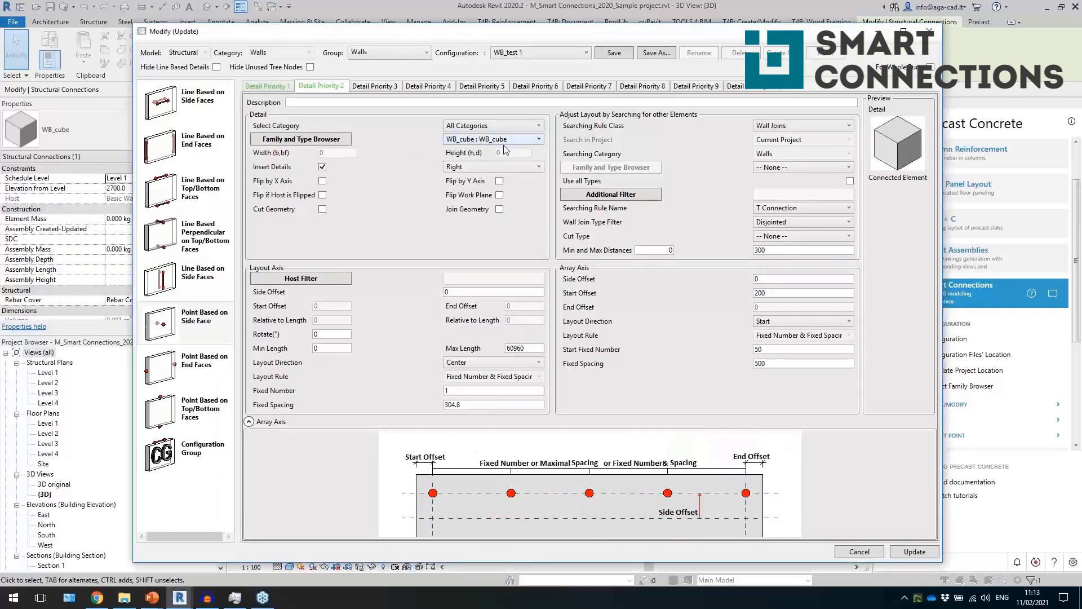
click(508, 167)
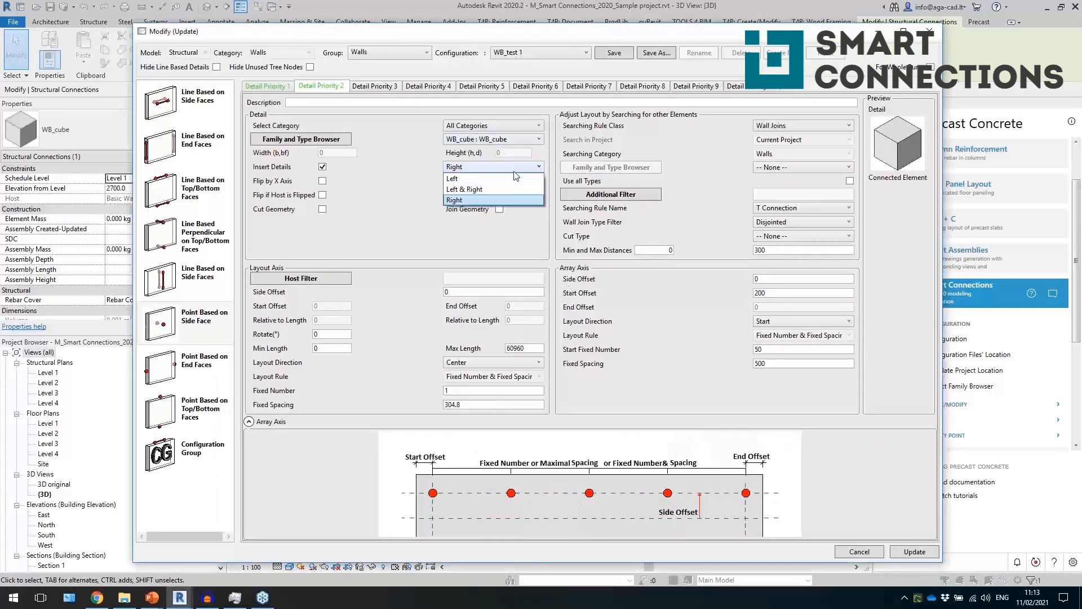
click(473, 186)
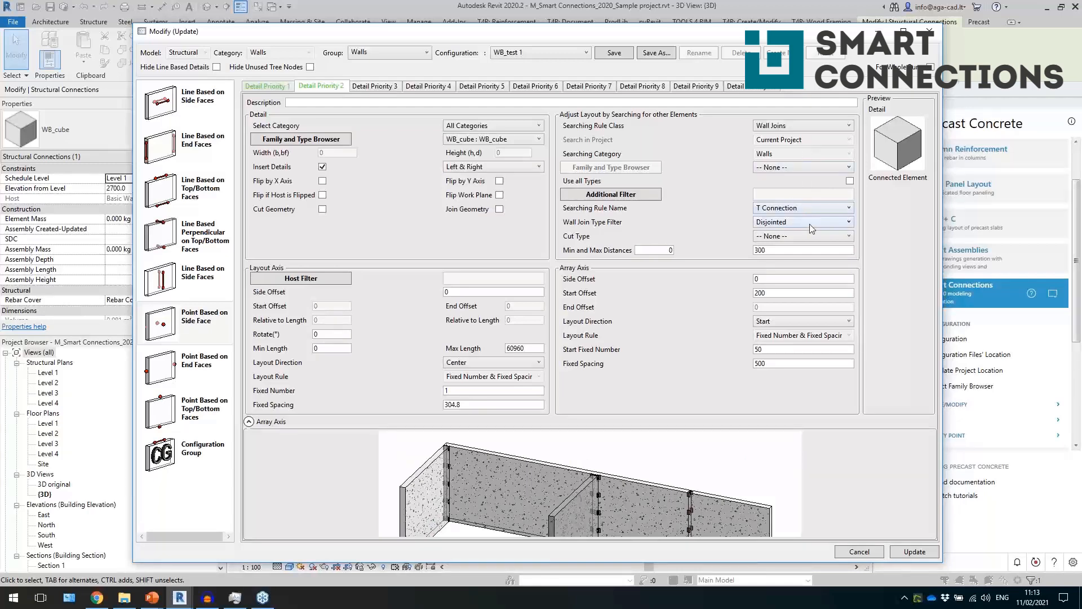
click(904, 551)
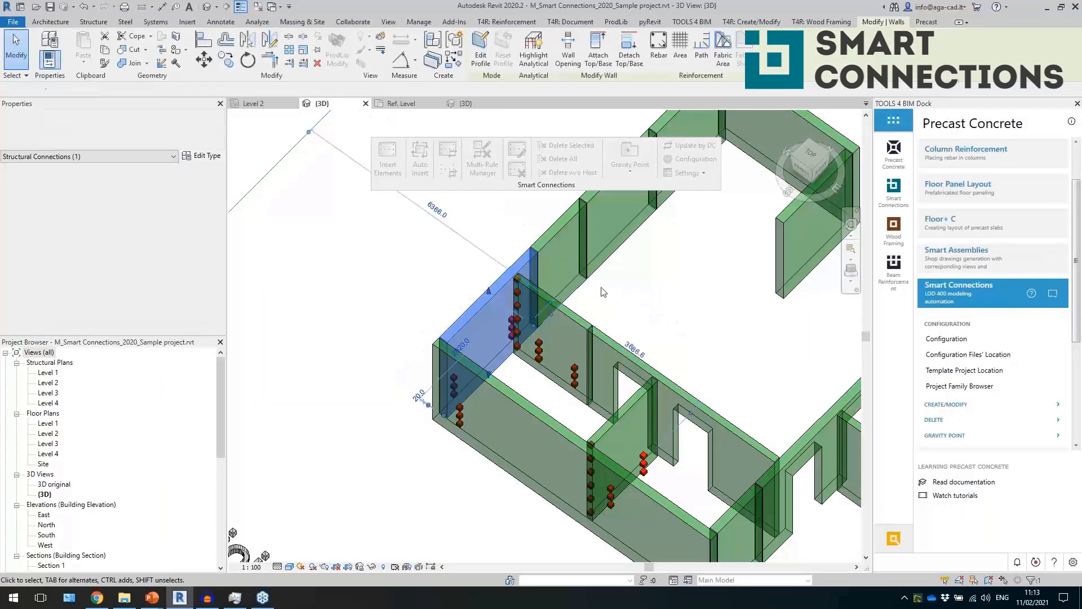
shift+middle_drag(603, 291, 512, 338)
scroll(512, 338, down, 2)
shift+middle_drag(557, 404, 559, 380)
click(592, 450)
scroll(552, 356, up, 3)
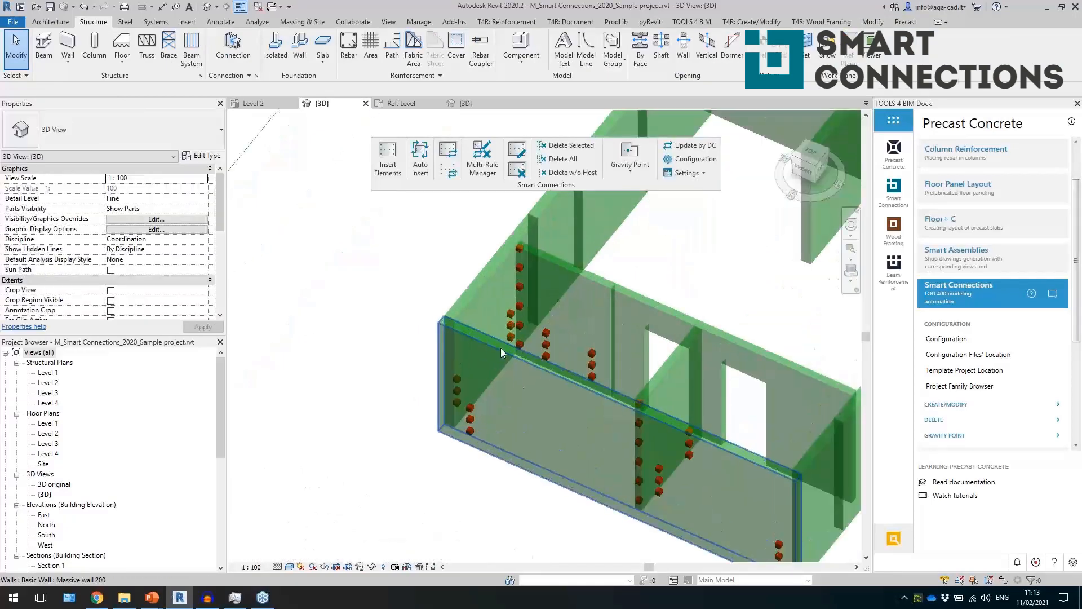
Create a new family from the Metric Generic Model line based.rft template
click(13, 23)
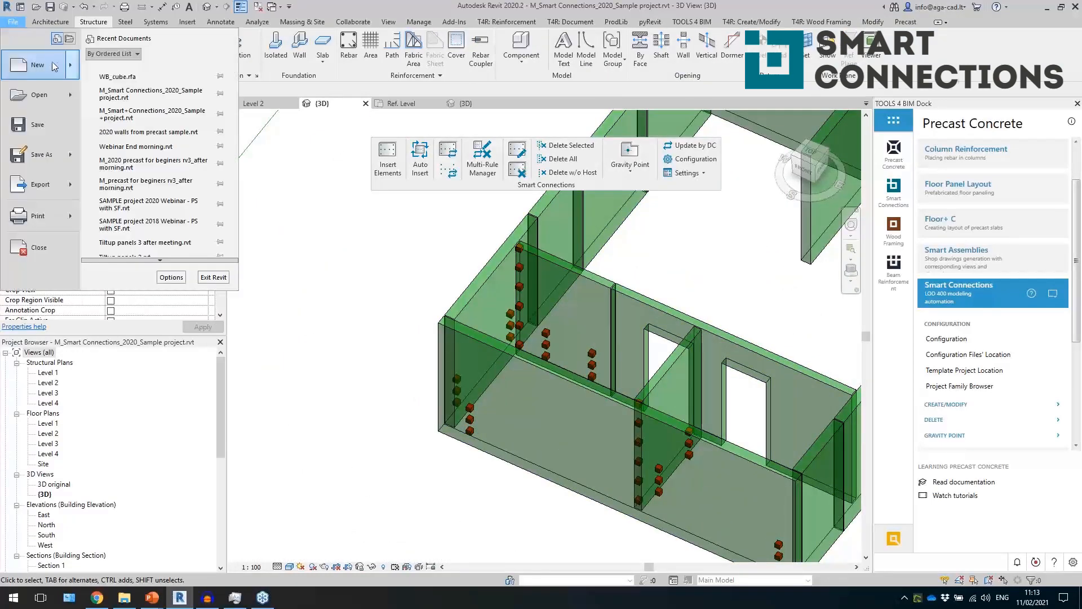
mouse_move(72, 68)
click(113, 95)
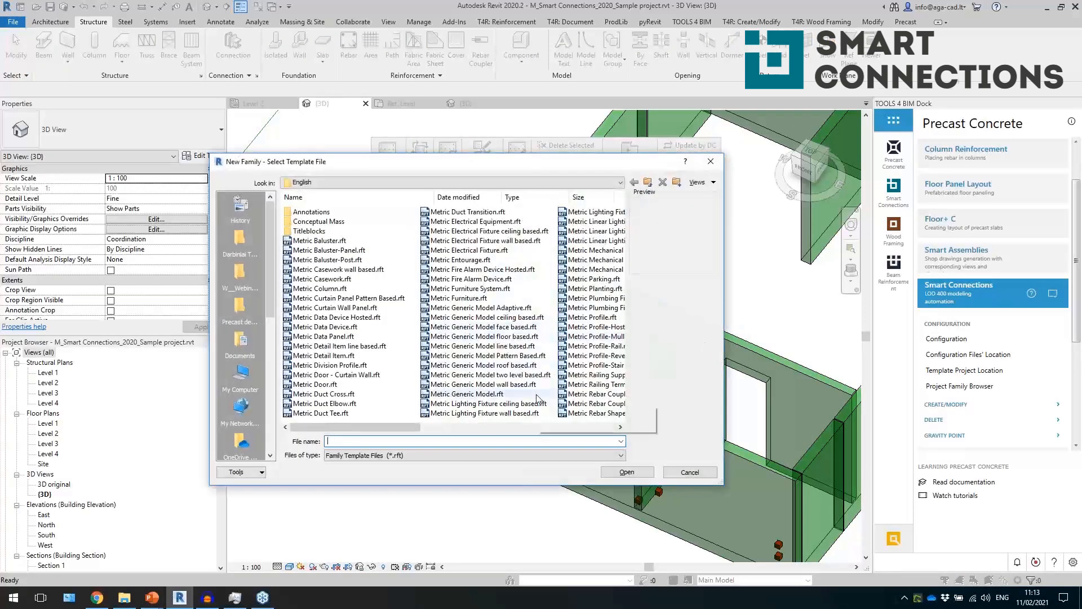
scroll(482, 395, down, 1)
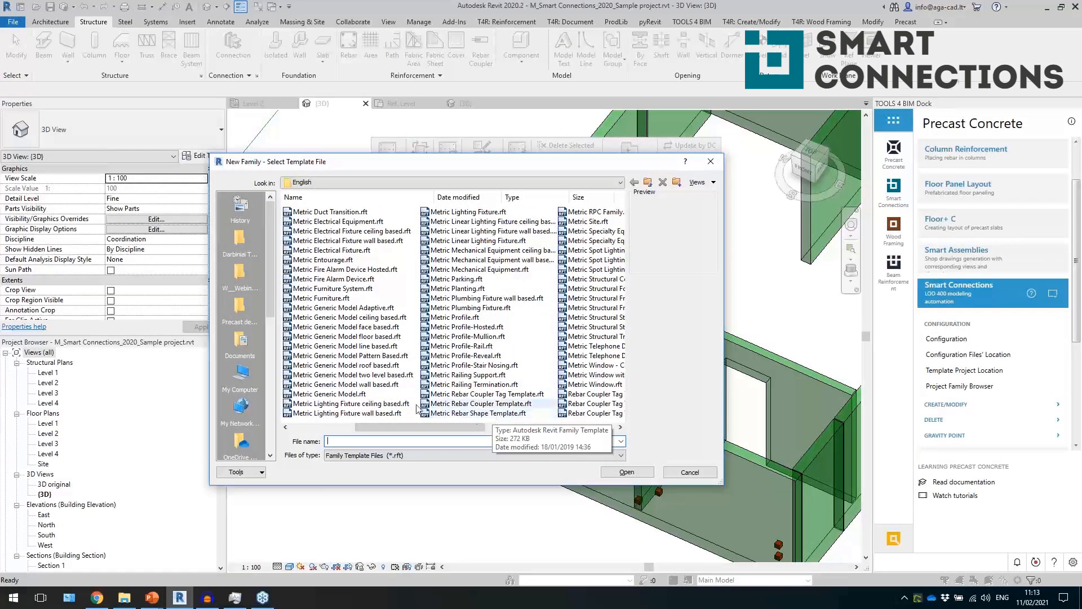
click(372, 346)
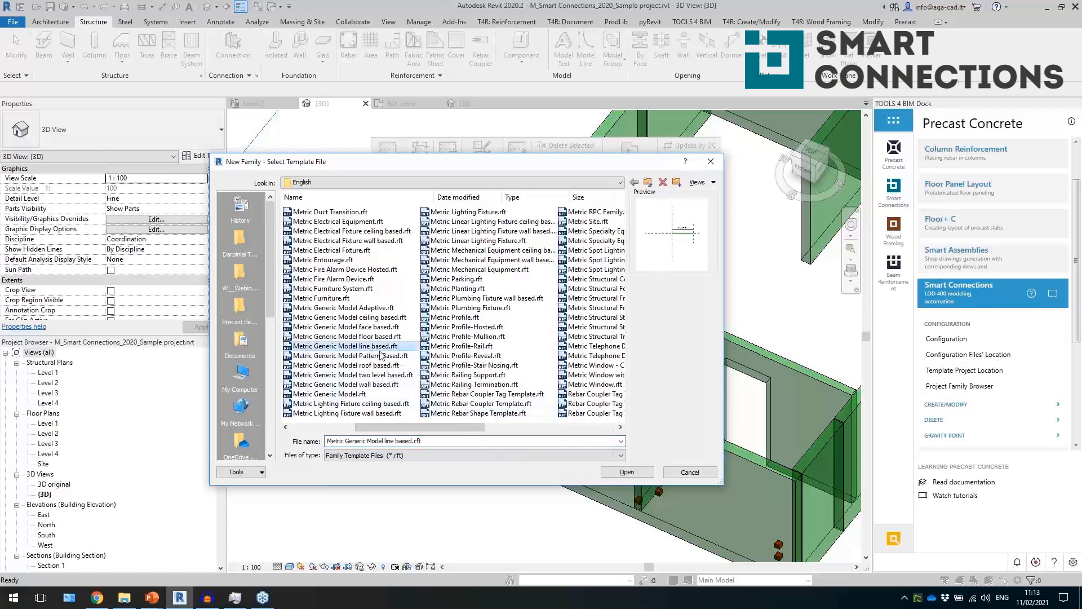
click(627, 472)
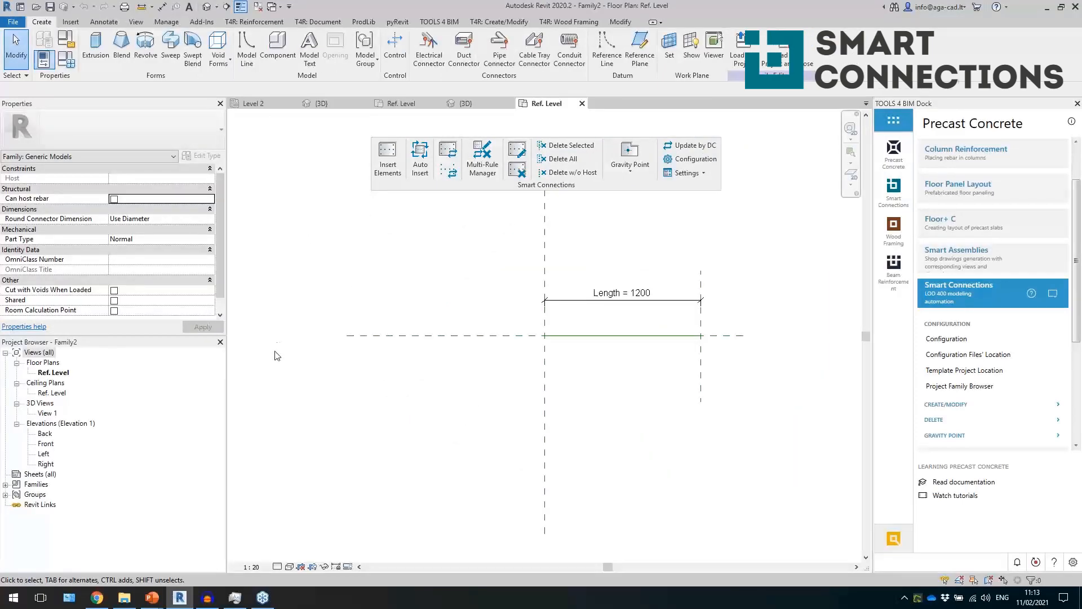
Create a void extrusion in the Left elevation from a rectangle about 100 by 200 mm, starting at the reference plane and Ref. Level intersection
double_click(45, 454)
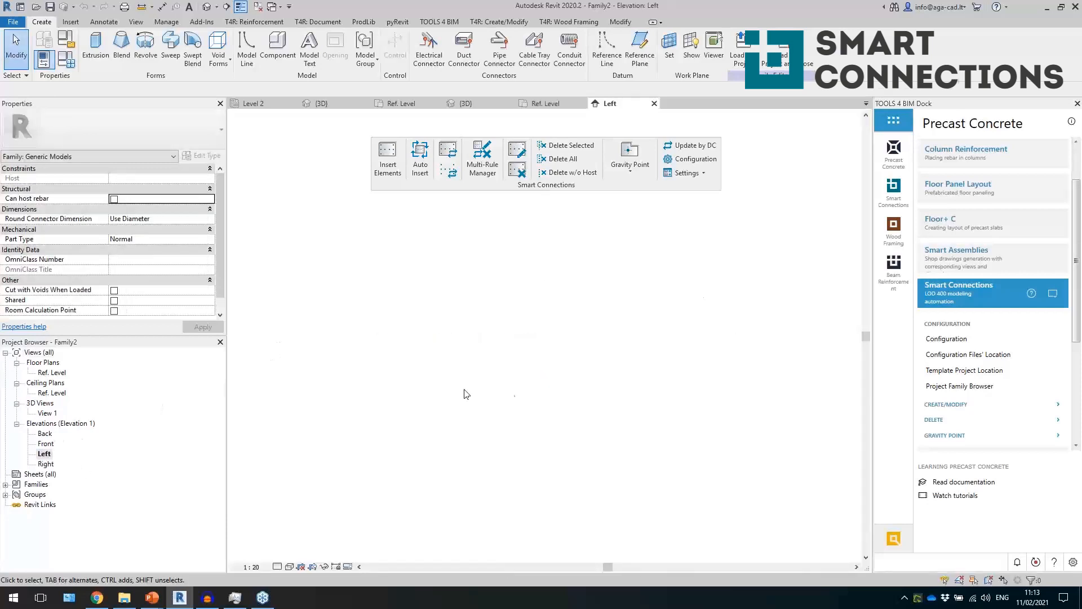
scroll(545, 518, up, 3)
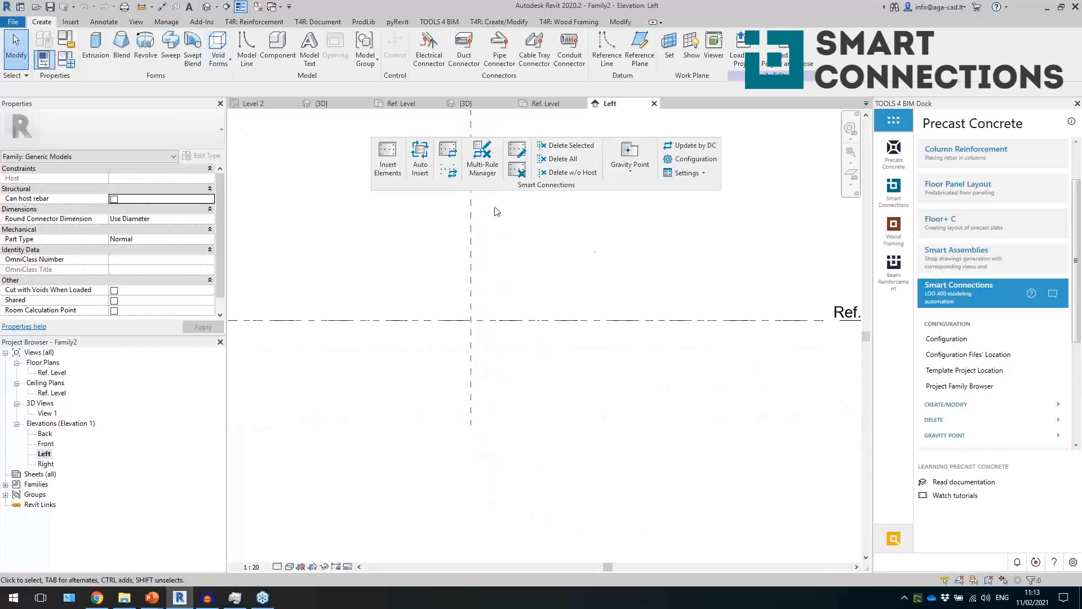
click(217, 51)
click(244, 82)
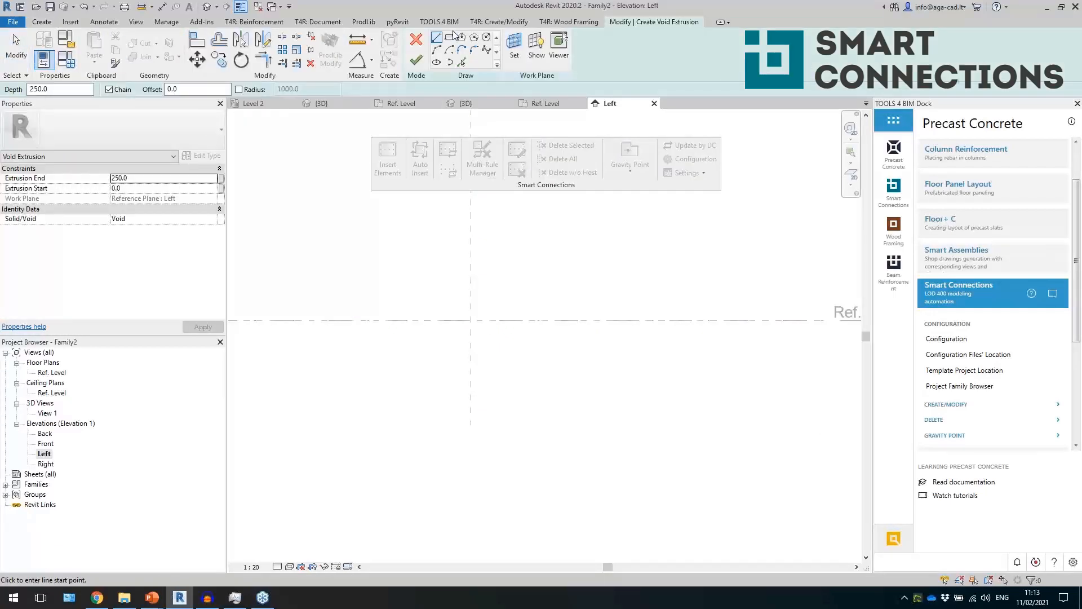
click(449, 38)
click(471, 320)
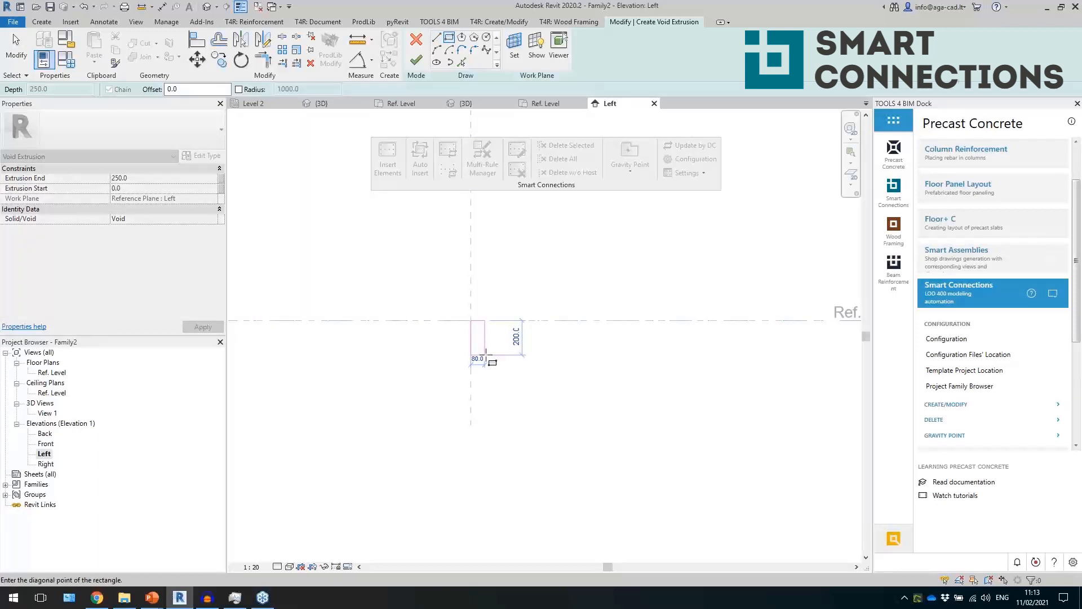
click(494, 365)
key(Escape)
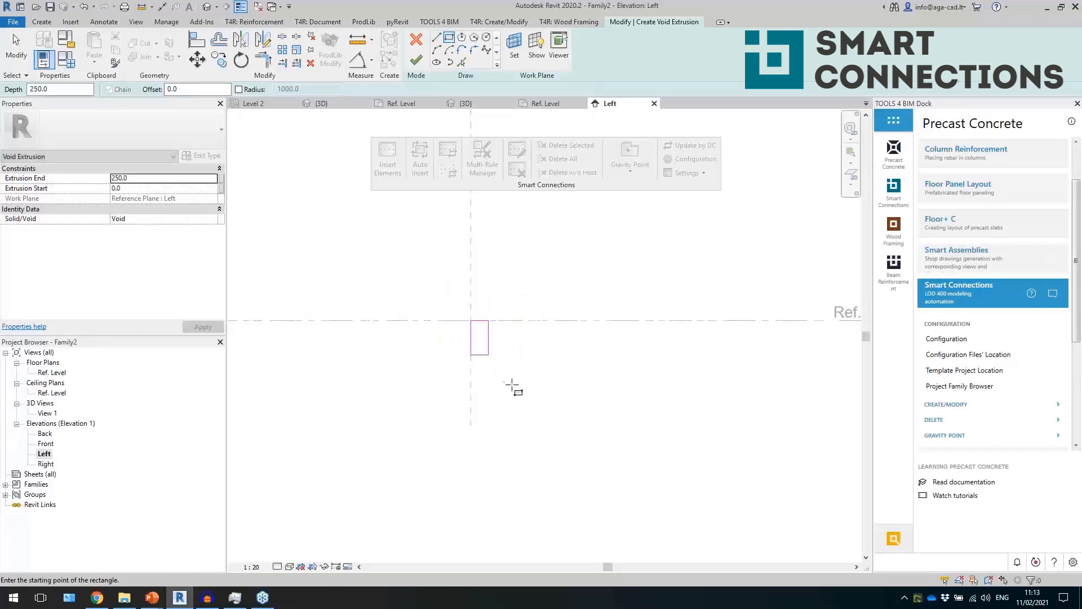
click(416, 61)
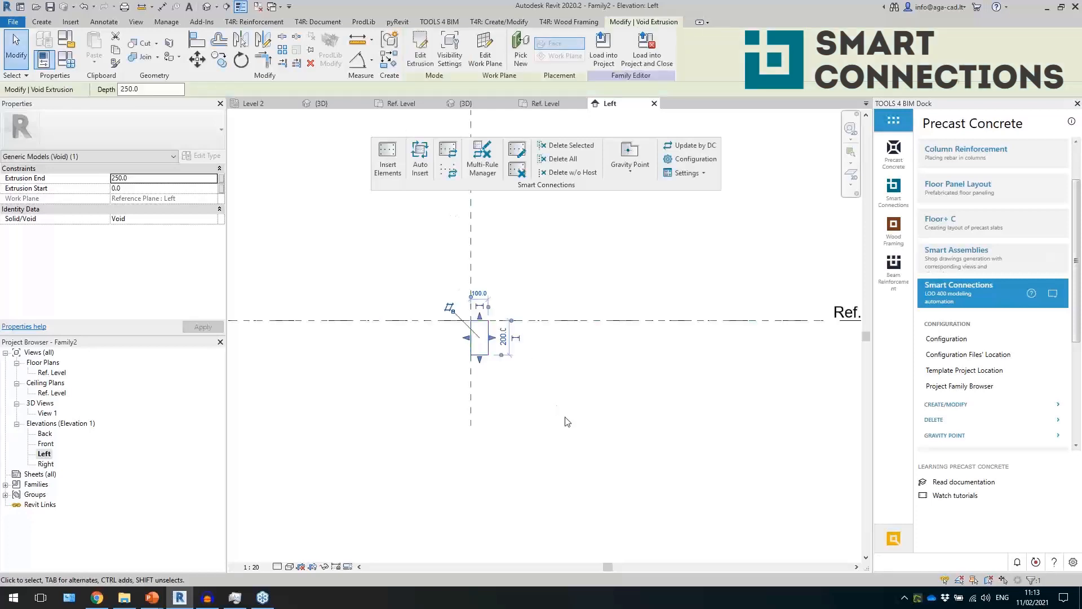
click(206, 8)
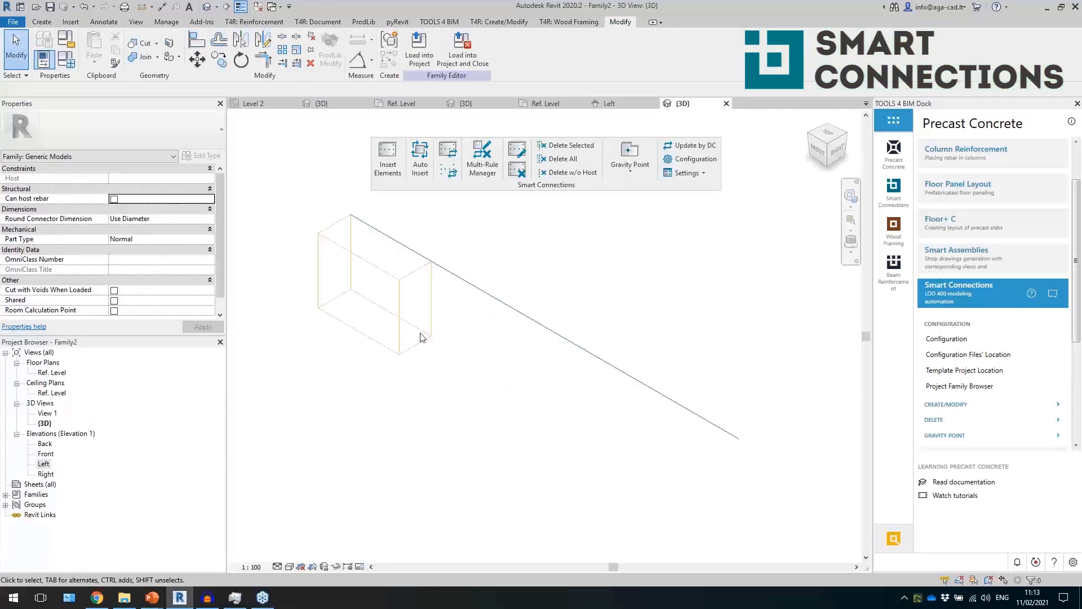
Align both ends of the void with the two reference planes of the Length dimension in the Ref. Level plan
double_click(54, 373)
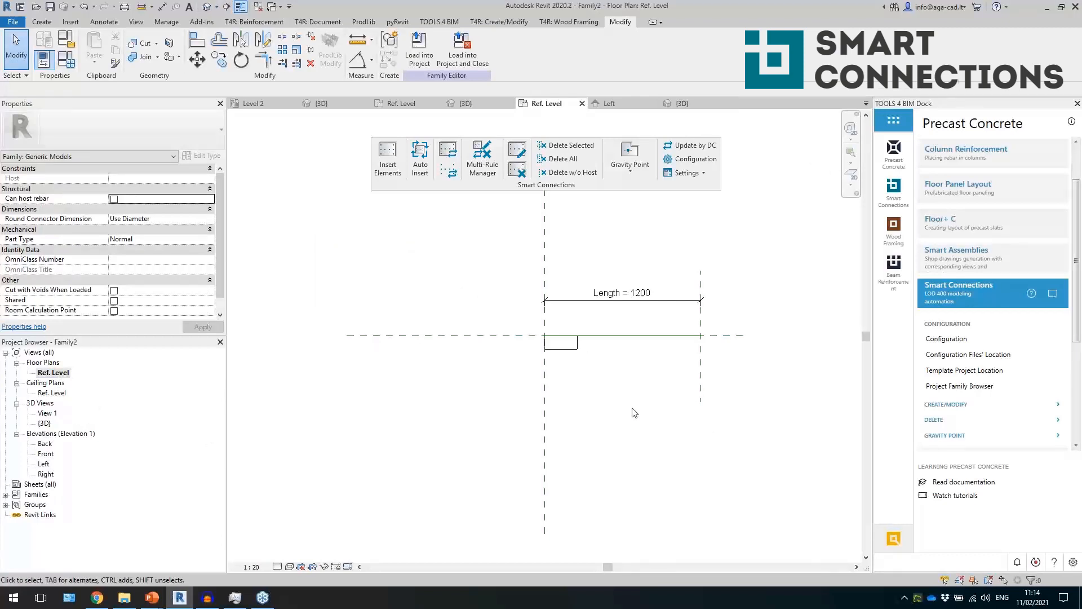
key(a)
key(l)
click(700, 384)
click(579, 345)
click(545, 385)
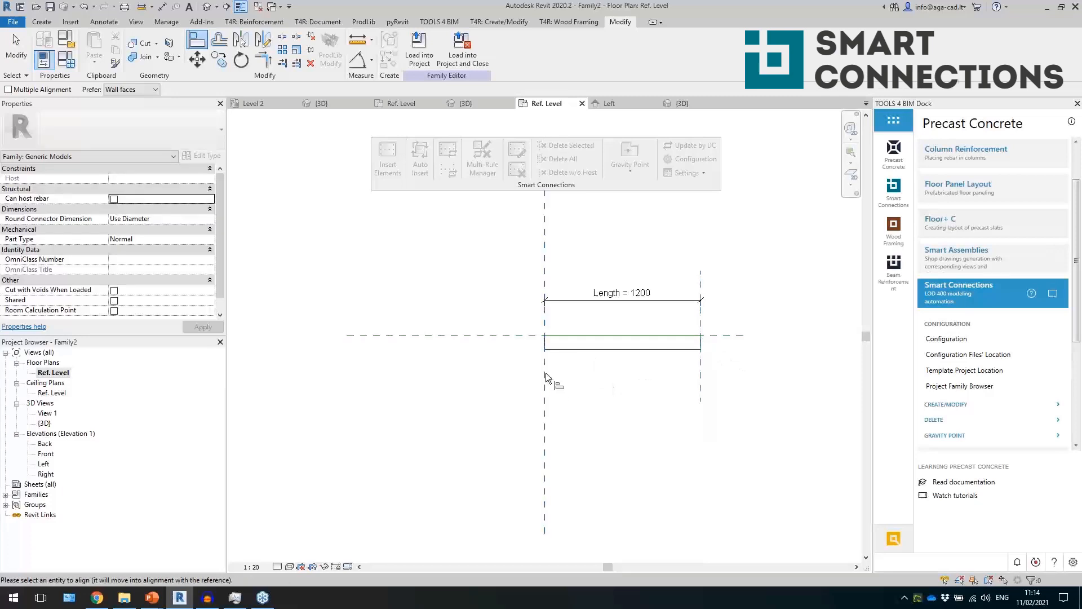
click(544, 339)
key(Escape)
key(Escape)
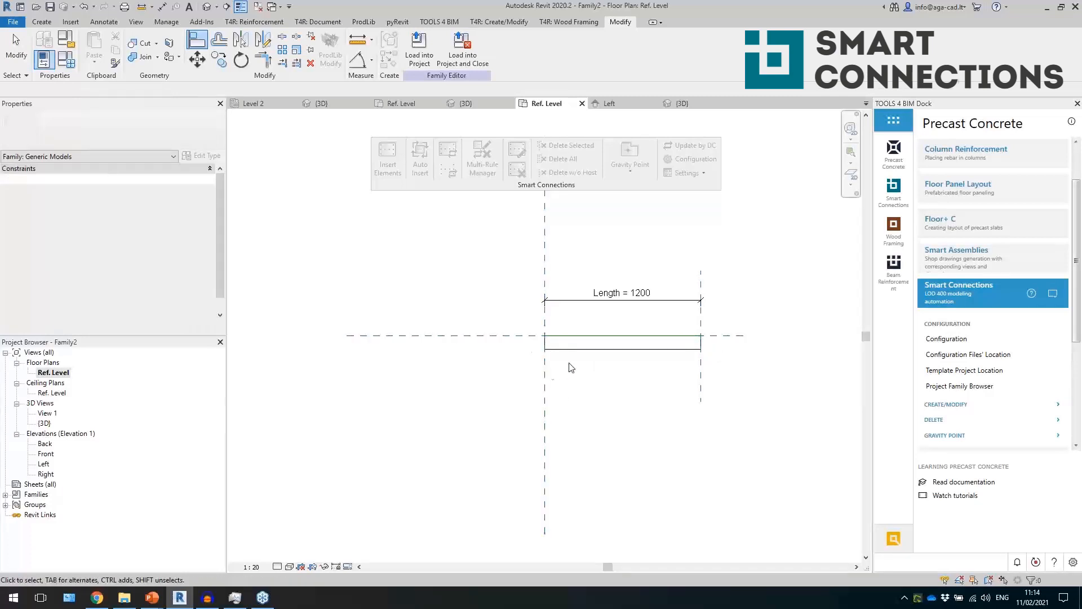
Save the family as WB_CUT rect in the Families folder
click(16, 24)
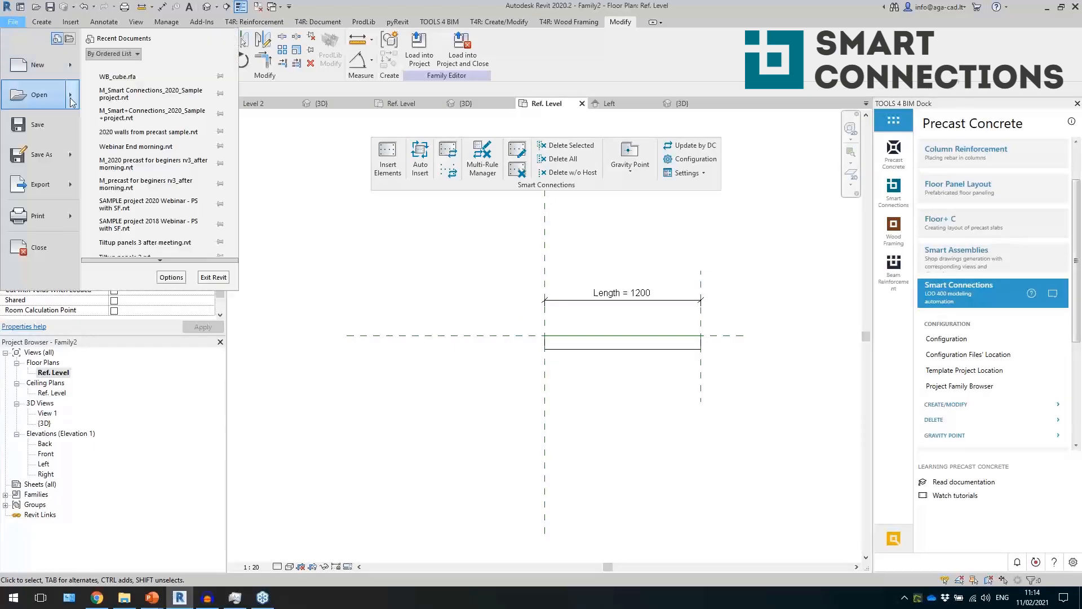
mouse_move(67, 155)
click(129, 149)
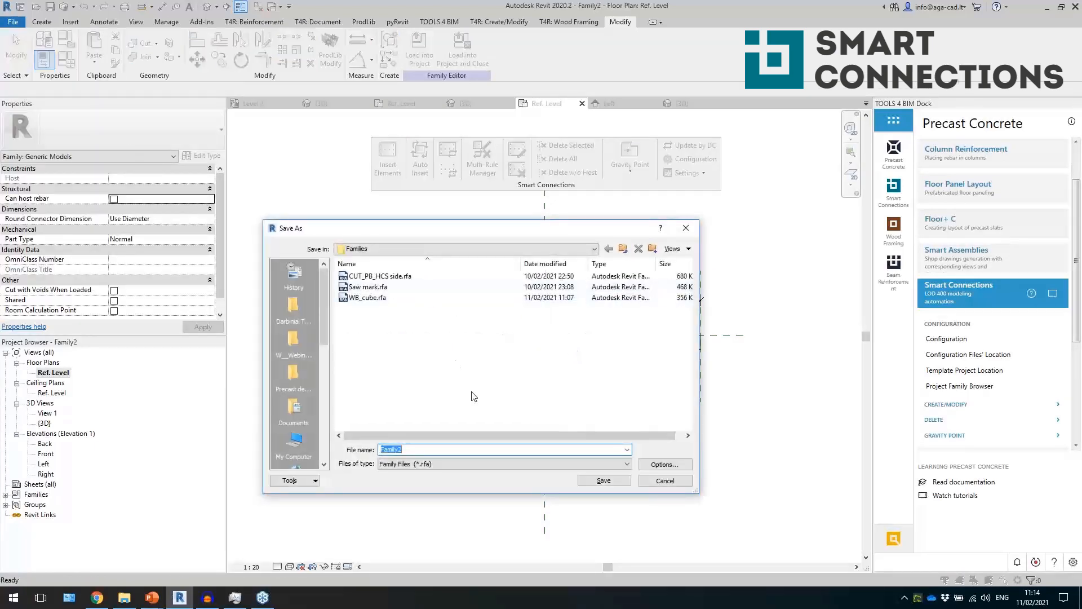
text(WE)
key(BackSpace)
text(B)
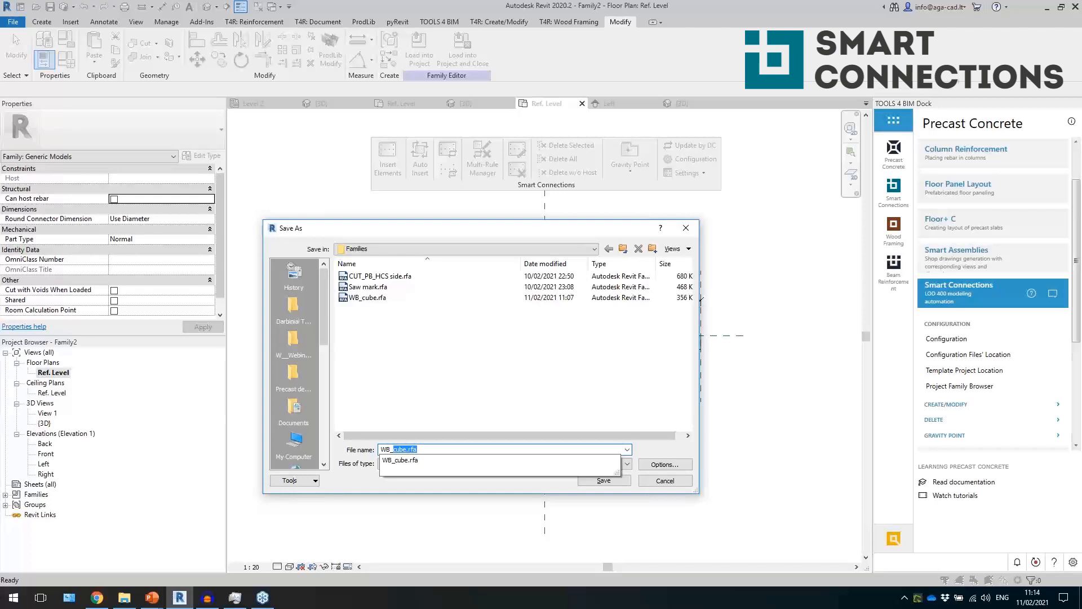
text(_re)
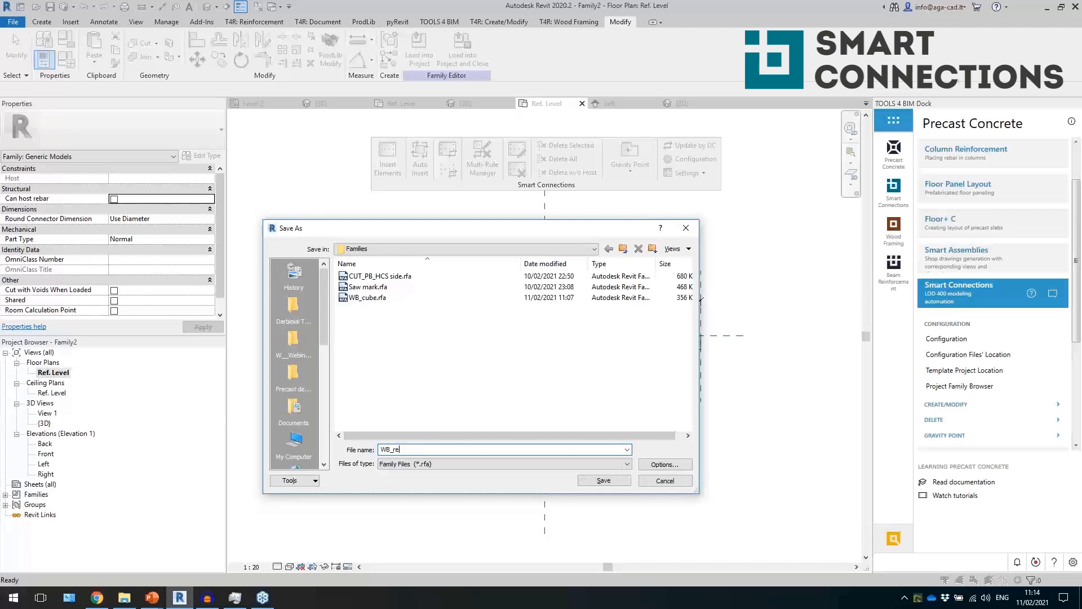
key(BackSpace)
key(BackSpace)
text(CUT rect)
key(Return)
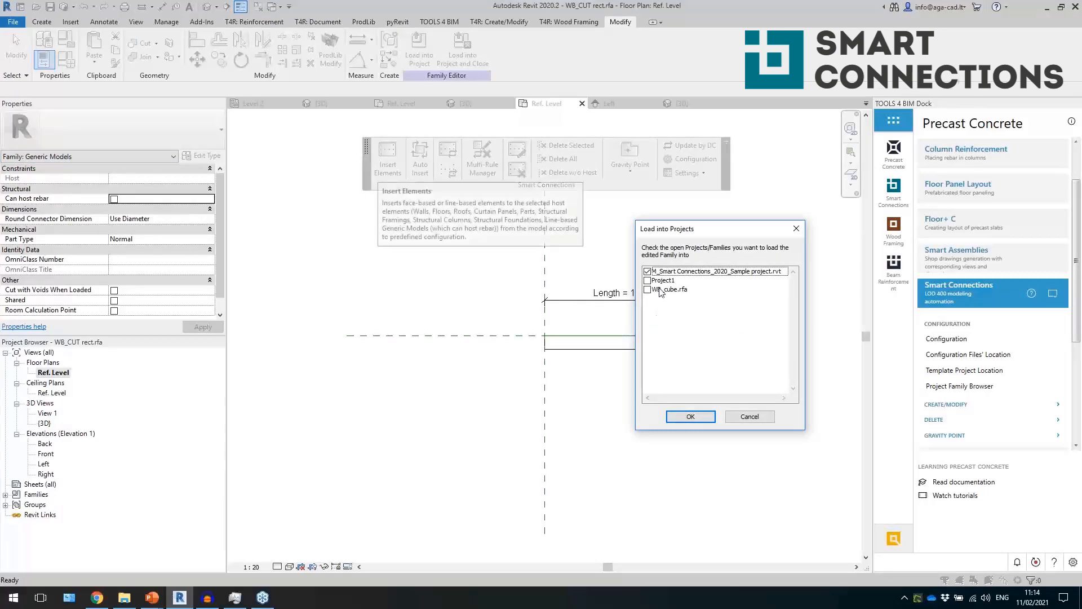
Load WB_CUT rect into the M_Smart Connections_2020_Sample project and place one about 1000 mm long on the front wall's outer face
click(695, 412)
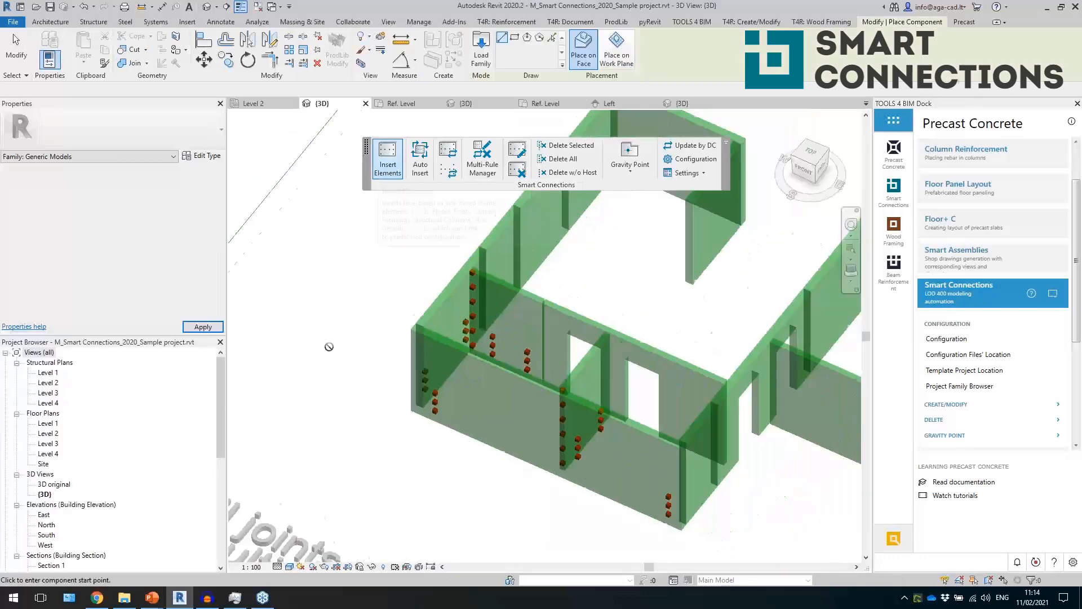
click(486, 422)
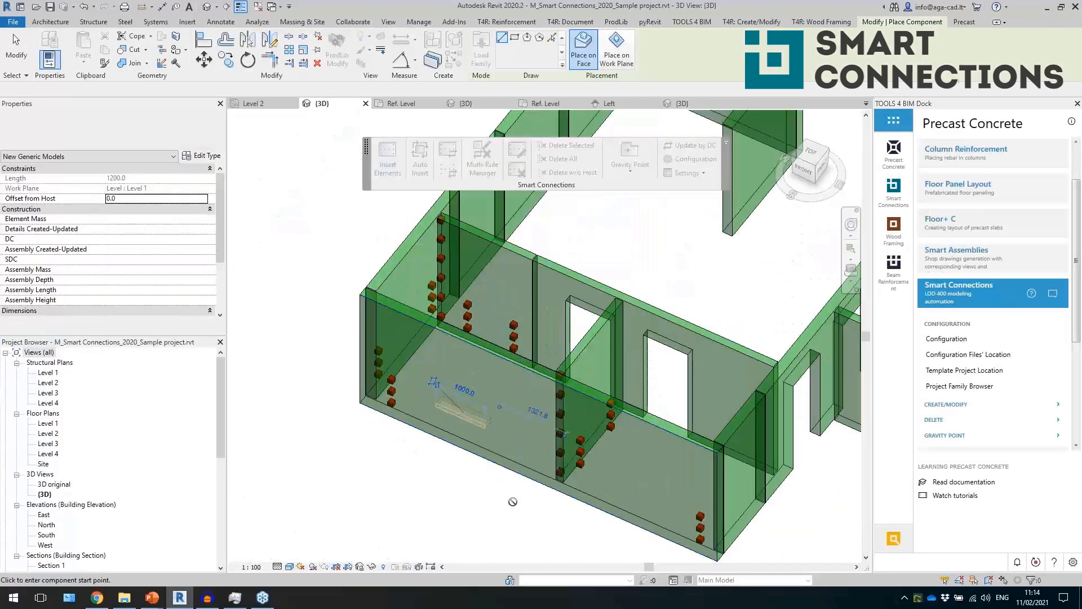
key(Escape)
key(Escape)
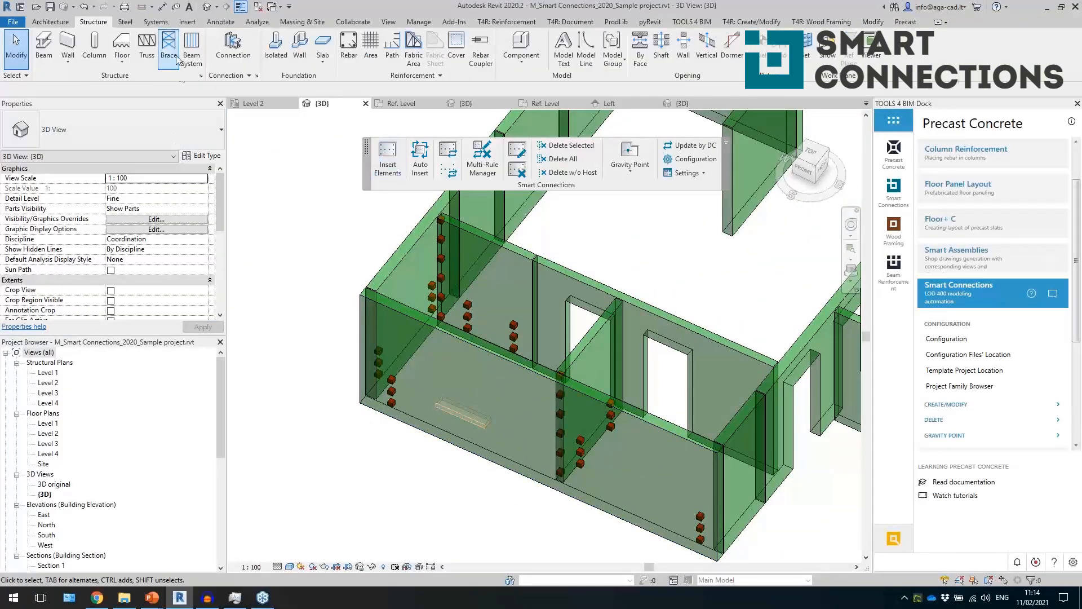
Try to cut the front wall with the placed WB_CUT rect void
click(409, 310)
click(135, 49)
click(459, 417)
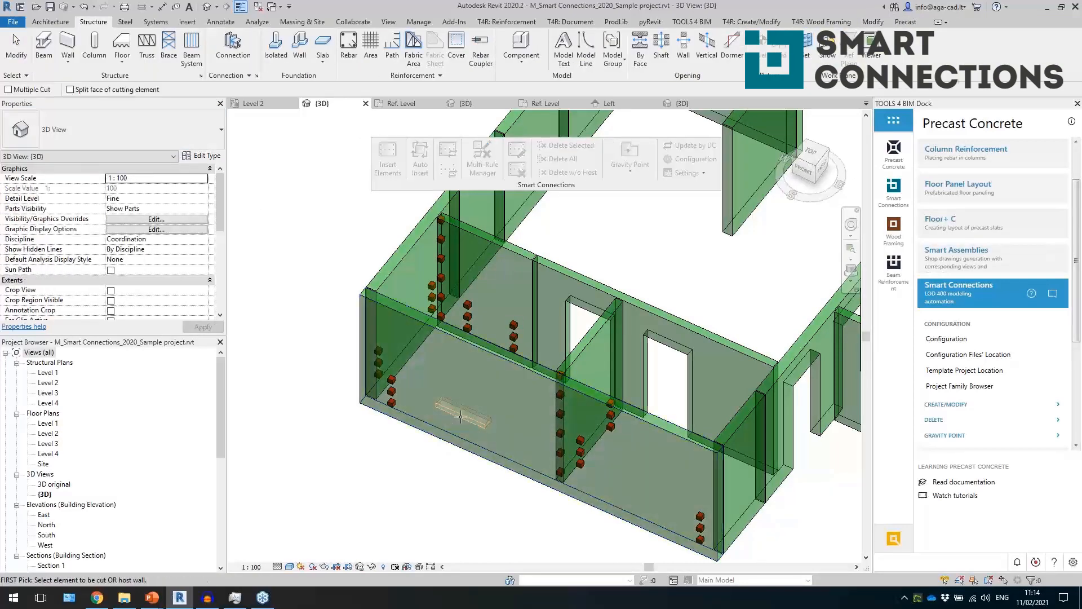
key(Escape)
key(Escape)
Enable Cut with Voids When Loaded in the WB_CUT rect family and reload it into the sample project, overwriting the existing version
double_click(464, 415)
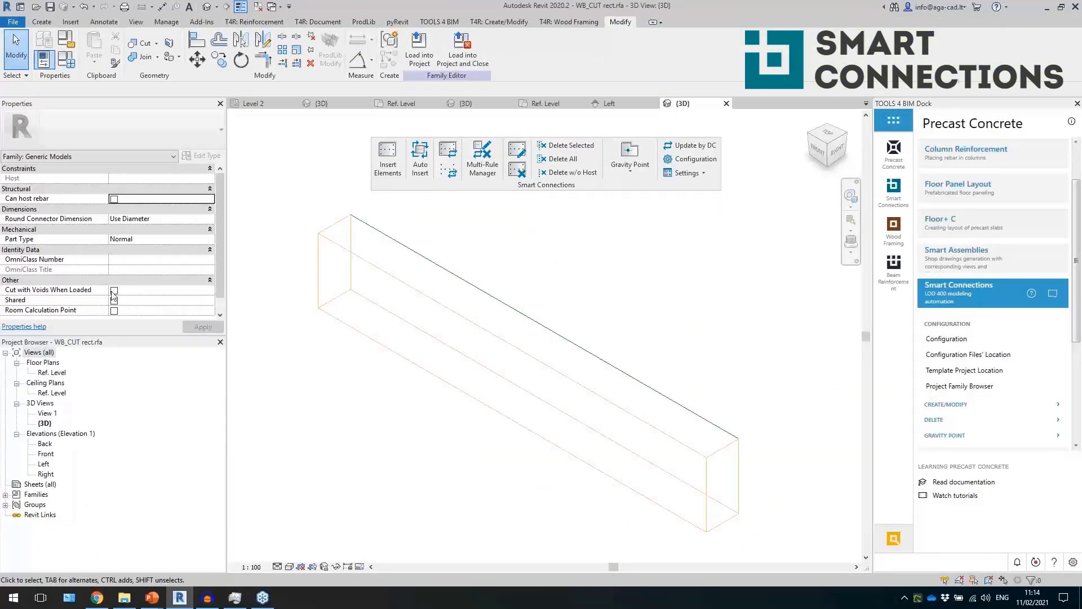
click(114, 290)
click(187, 326)
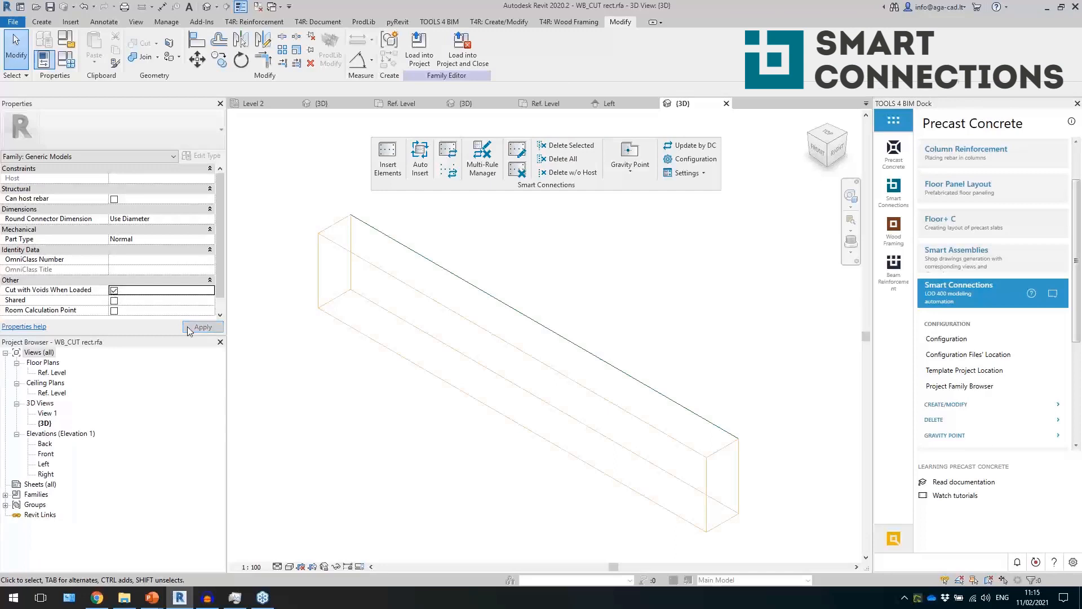
double_click(54, 374)
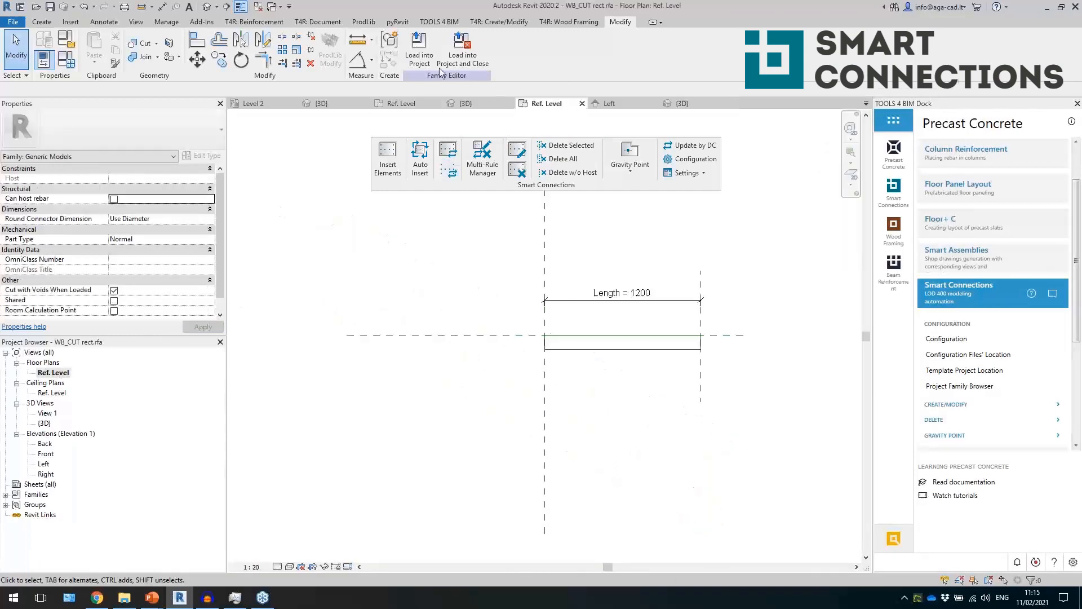
click(419, 51)
click(688, 417)
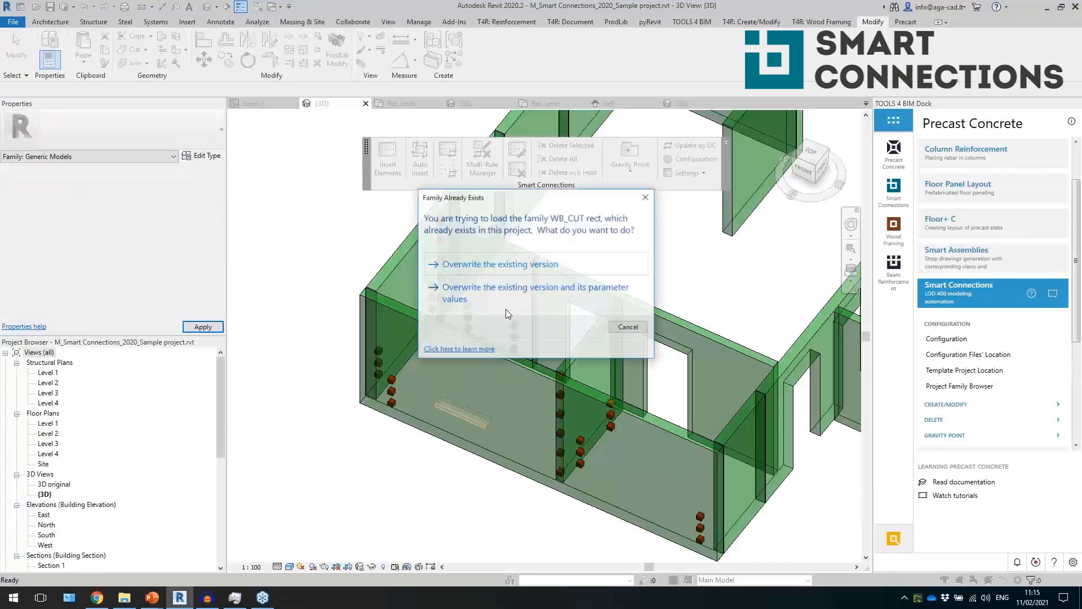
click(493, 263)
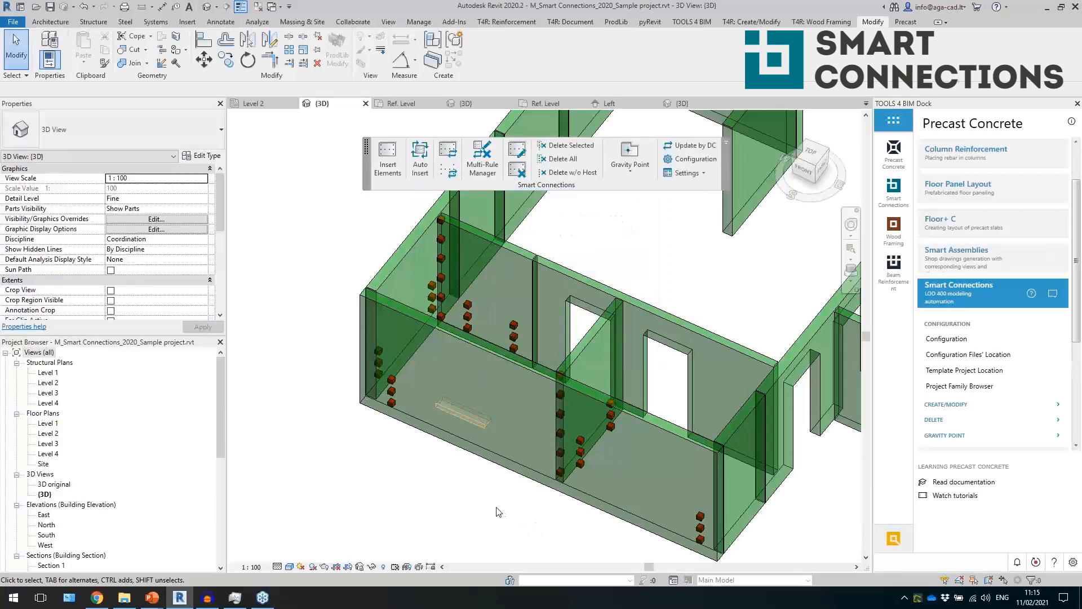
Cut the front wall's geometry with the placed WB_CUT rect void
click(133, 49)
click(434, 439)
click(454, 412)
key(Escape)
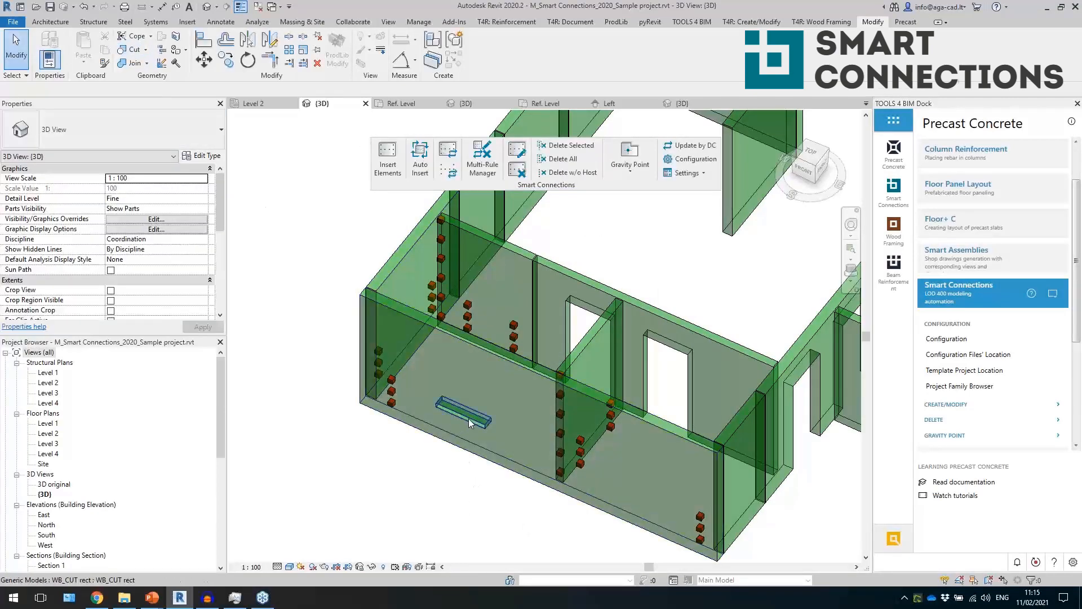
Delete the WB_CUT rect void placed on the front wall
click(469, 427)
key(Delete)
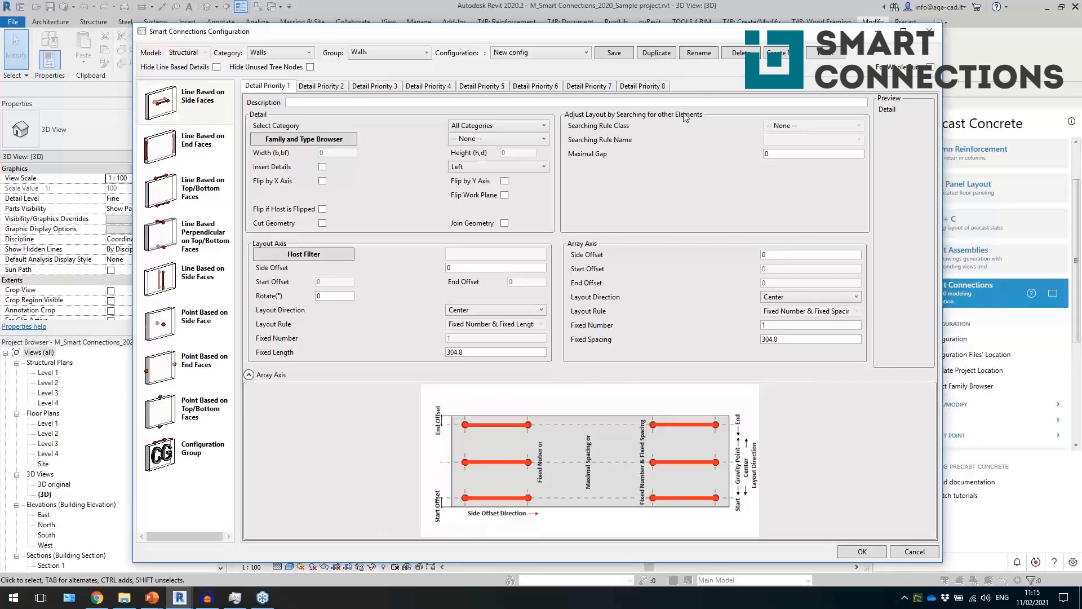
Rename the new Smart Connections wall configuration as WB_line based cut
click(700, 54)
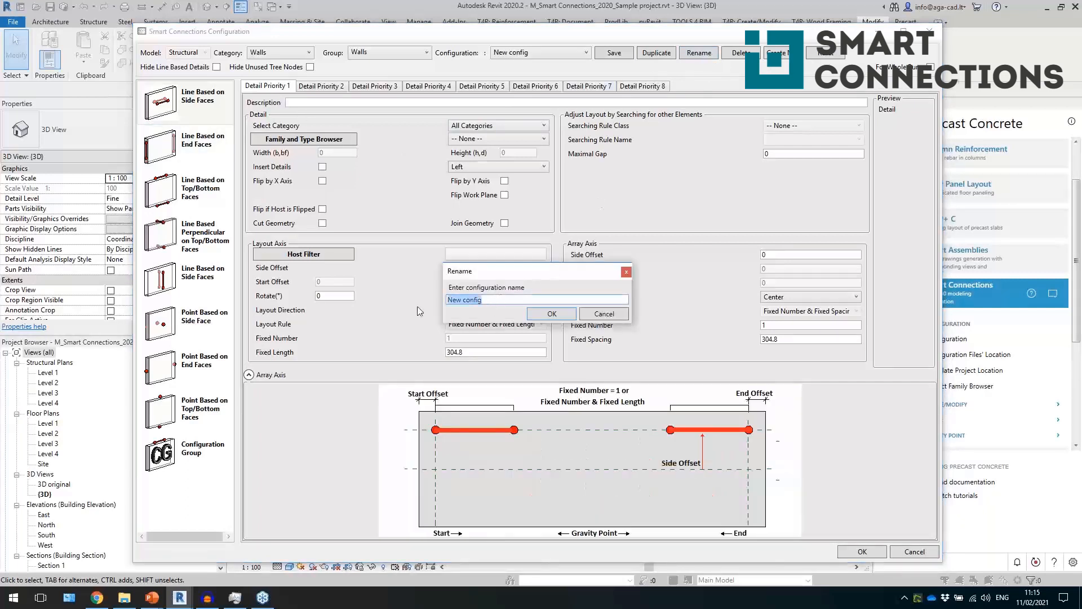
text(WB_line based cut)
key(Return)
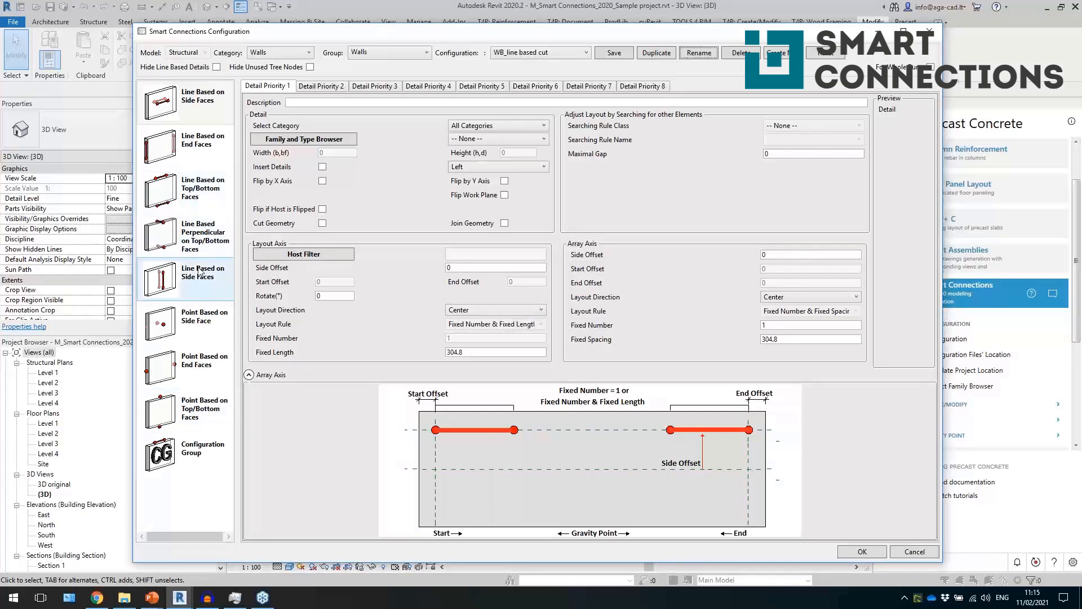
For details line based on top/bottom faces, enable inserting details under Detail Priority 1 and choose the WB_CUT rect family
click(200, 197)
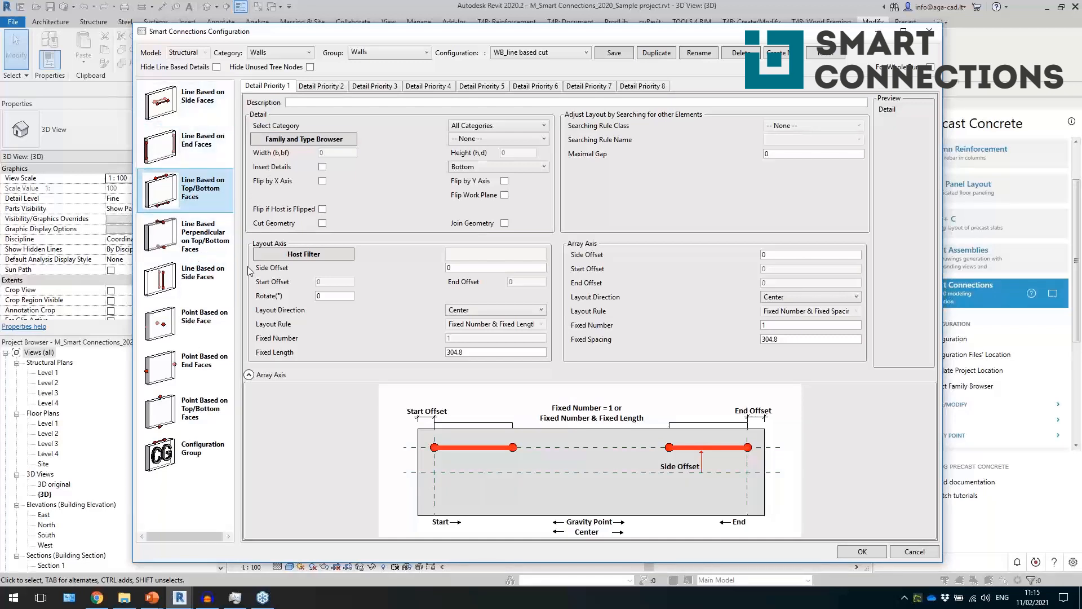
click(323, 167)
click(518, 141)
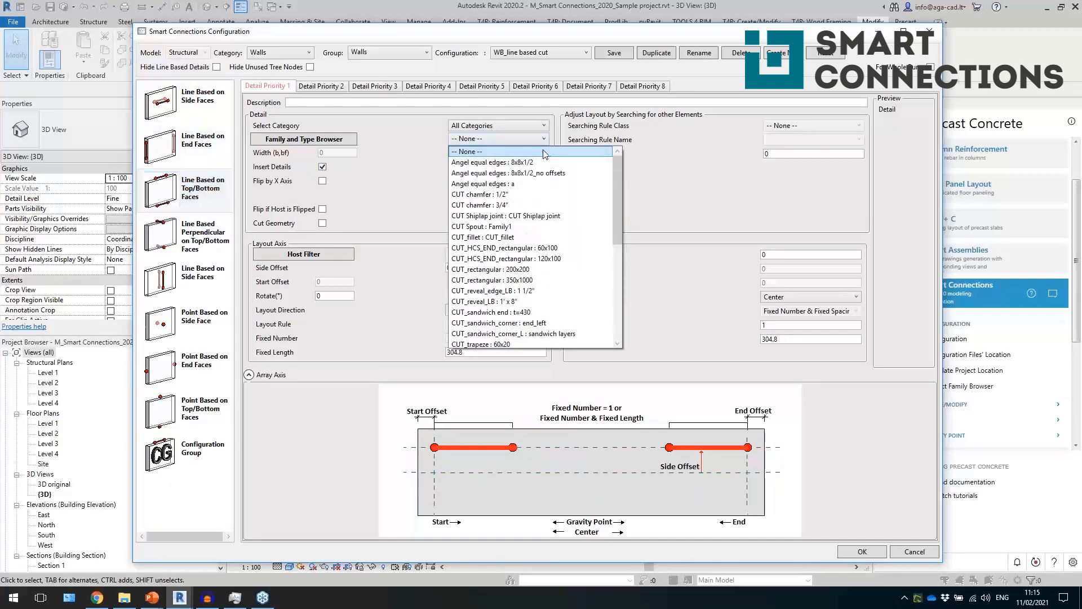
drag(617, 204, 620, 299)
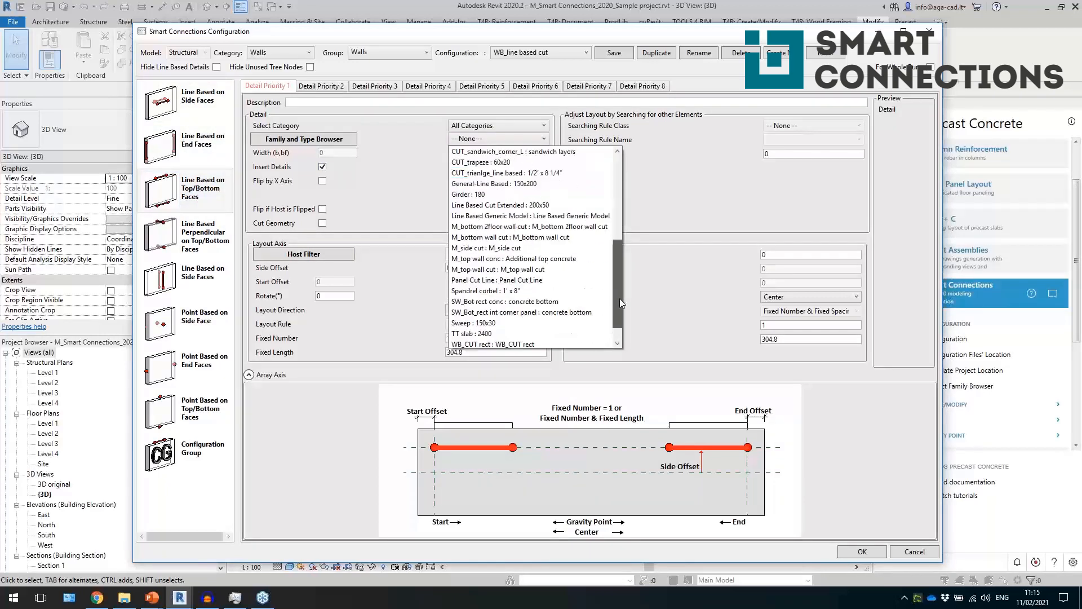
click(516, 323)
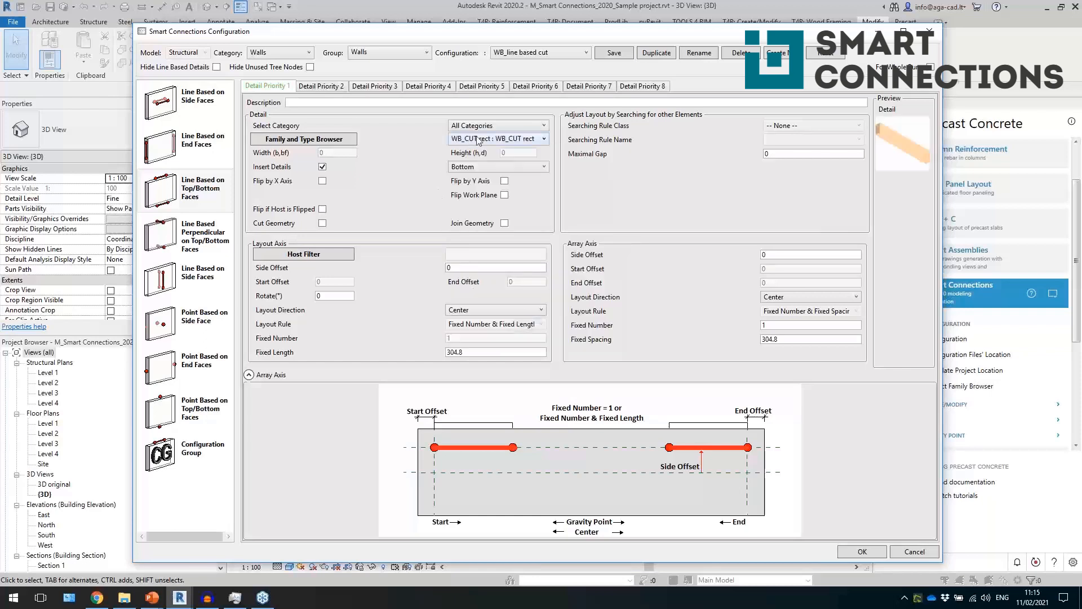
Place the detail on the Top face and set its layout axis to the Start End direction with the Fixed Number rule
click(475, 166)
click(476, 188)
click(488, 309)
click(482, 357)
click(469, 324)
click(470, 346)
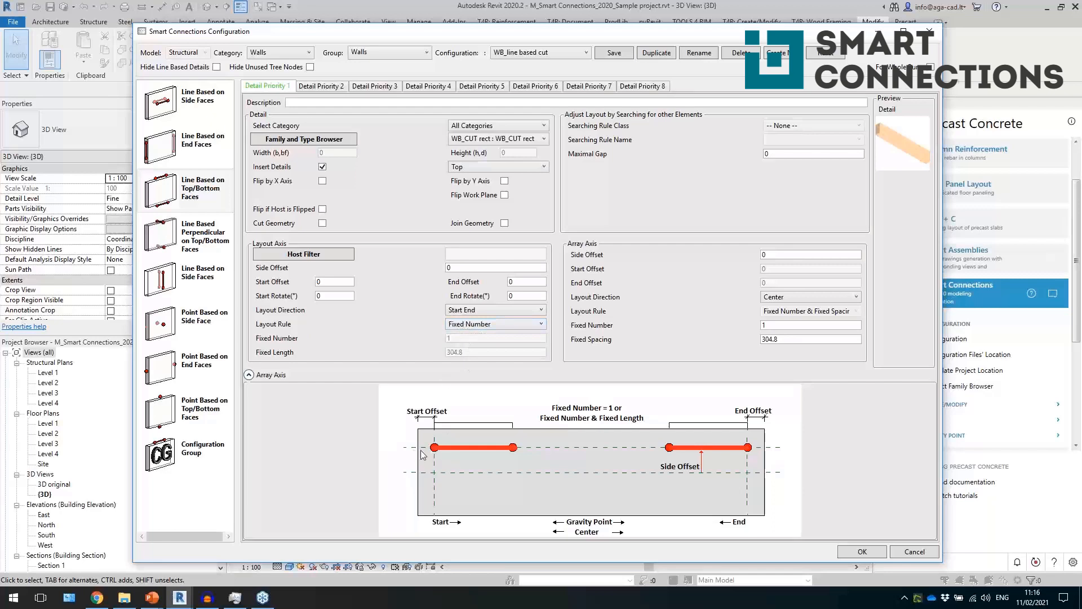
double_click(534, 281)
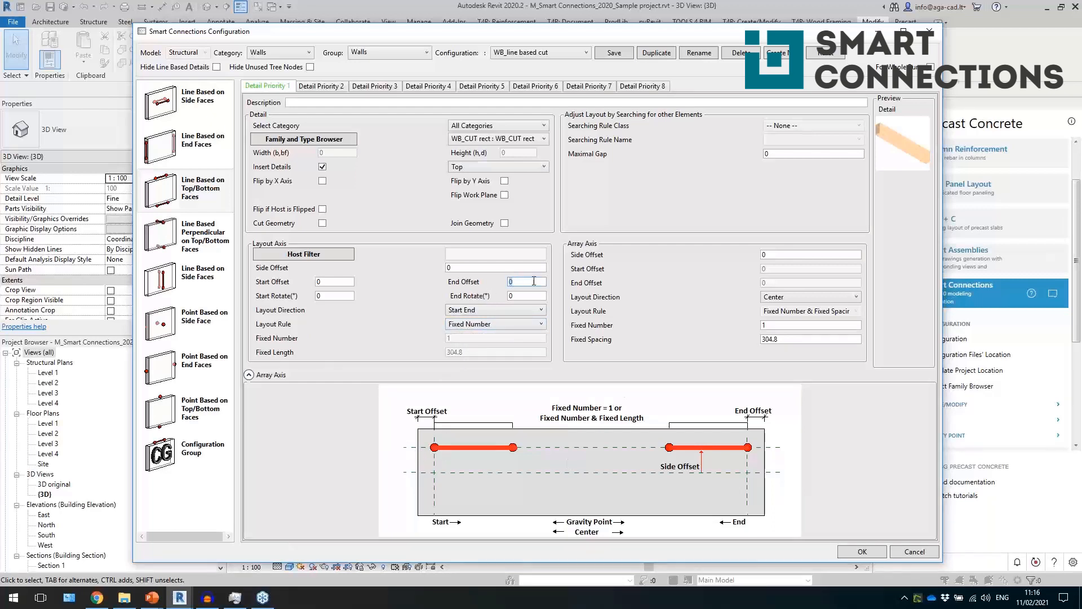
Enable Cut Geometry with the array layout direction at Center, and save the WB_line based cut configuration
click(818, 298)
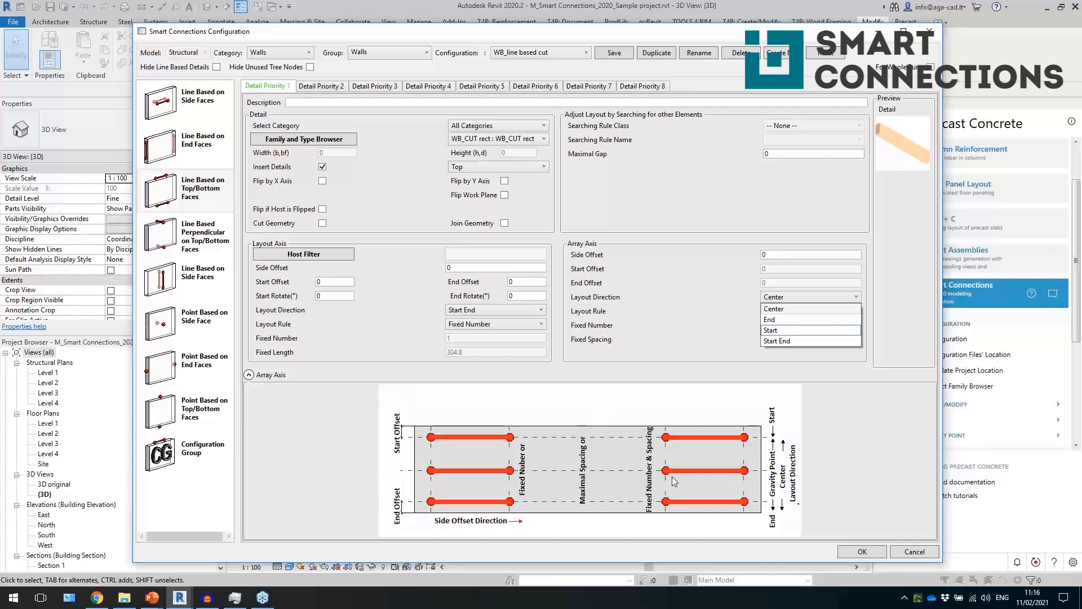
click(780, 308)
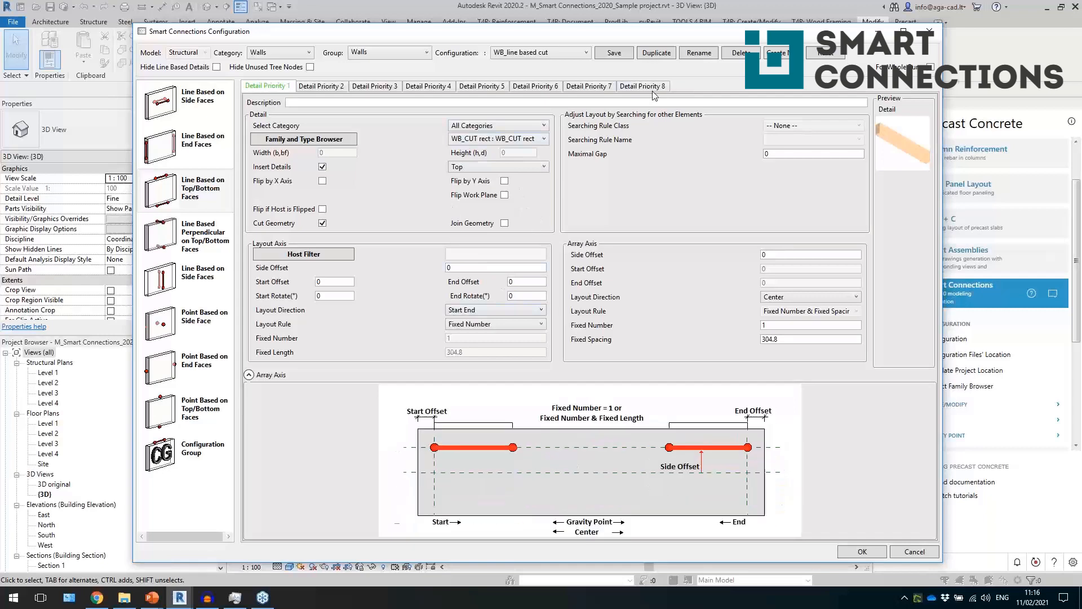
click(614, 52)
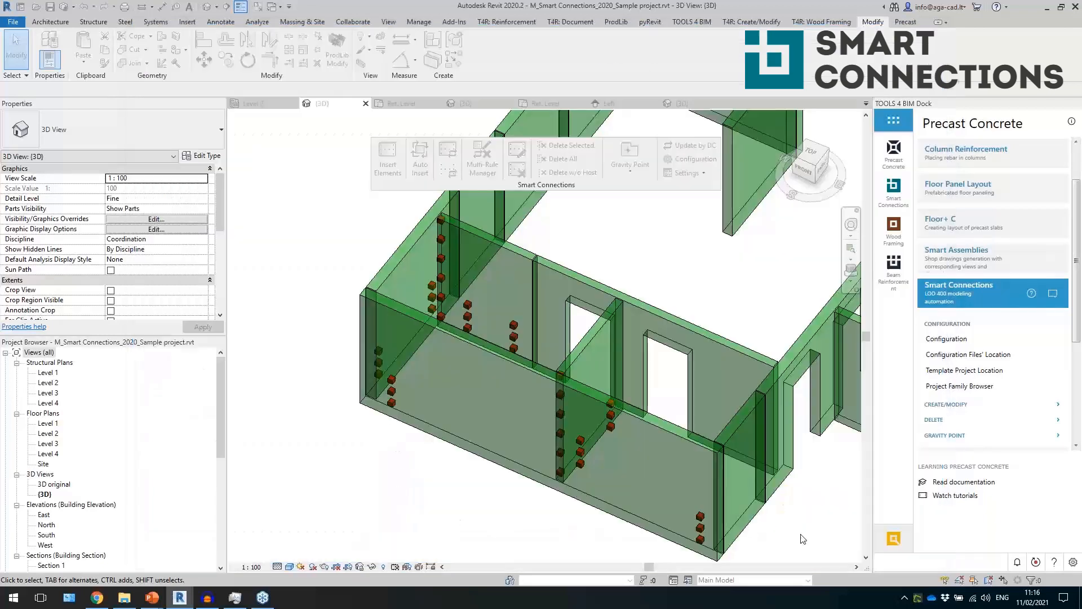
Insert the WB_line based cut details into the front wall and the partition wall meeting it
click(571, 363)
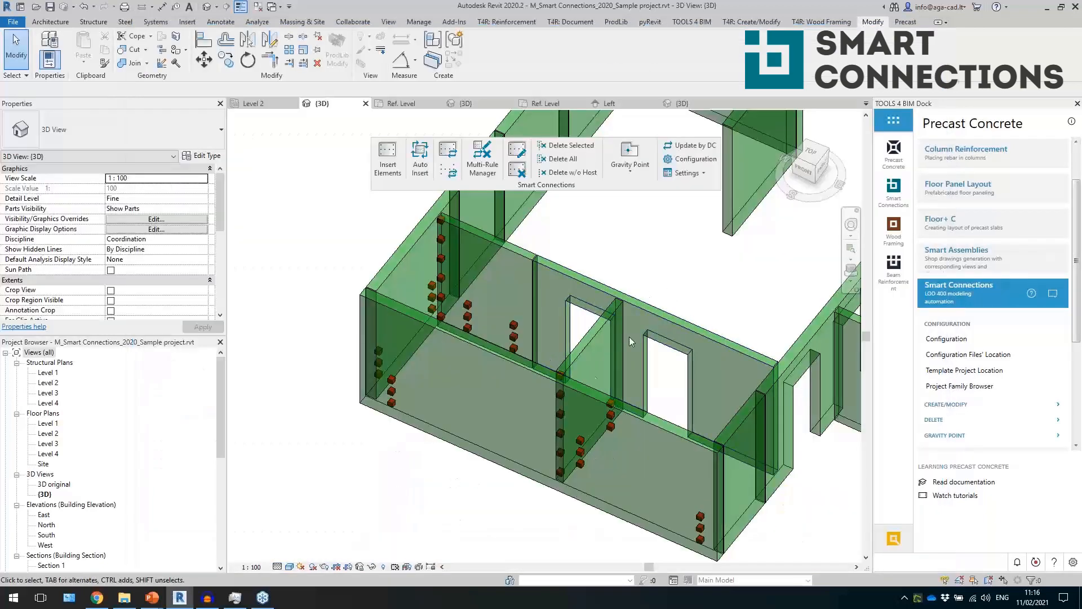
click(571, 362)
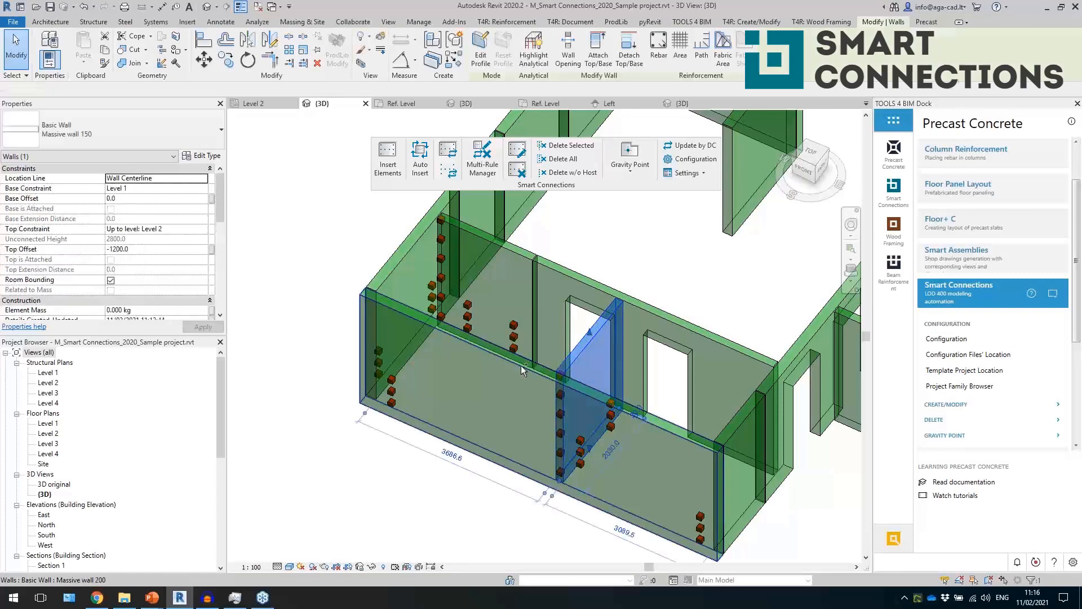
ctrl+click(514, 366)
click(394, 176)
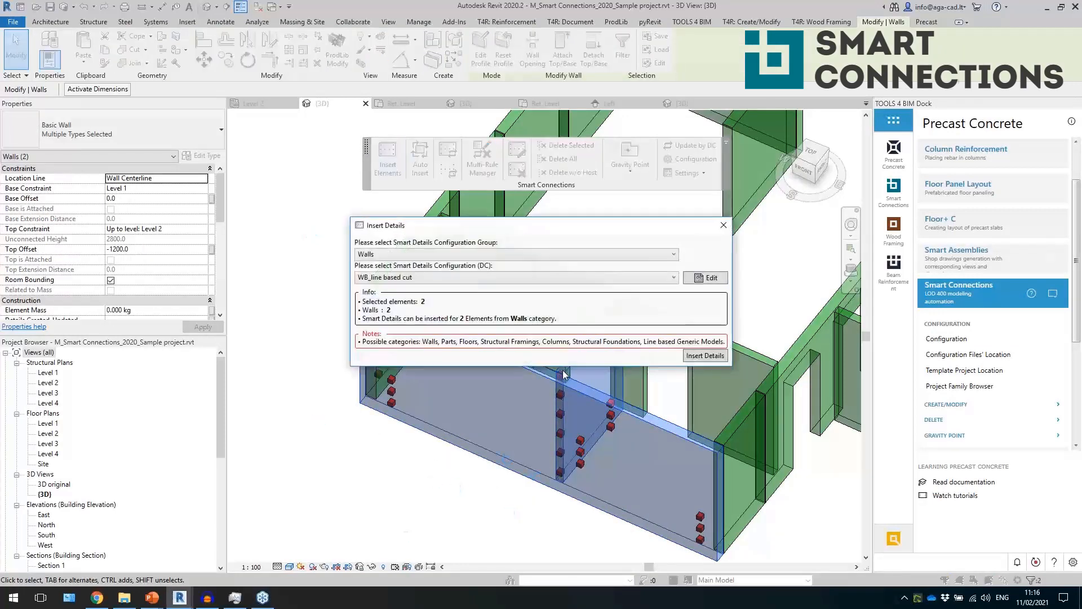
click(705, 355)
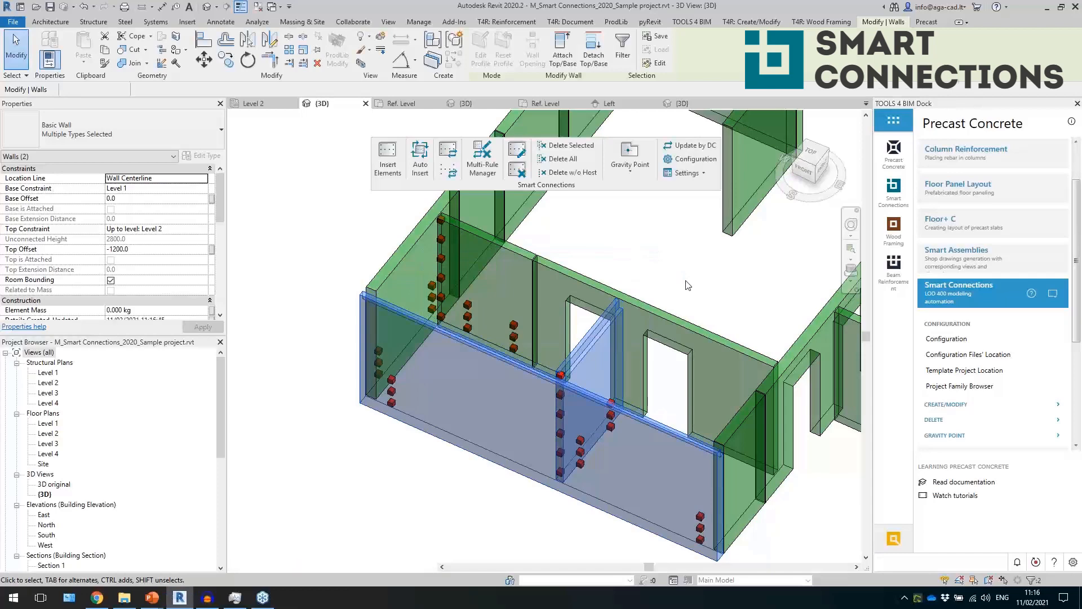
Examine the WB_CUT rect voids along the tops of the partition and front walls from several sides, including the void's ends
click(686, 281)
click(604, 323)
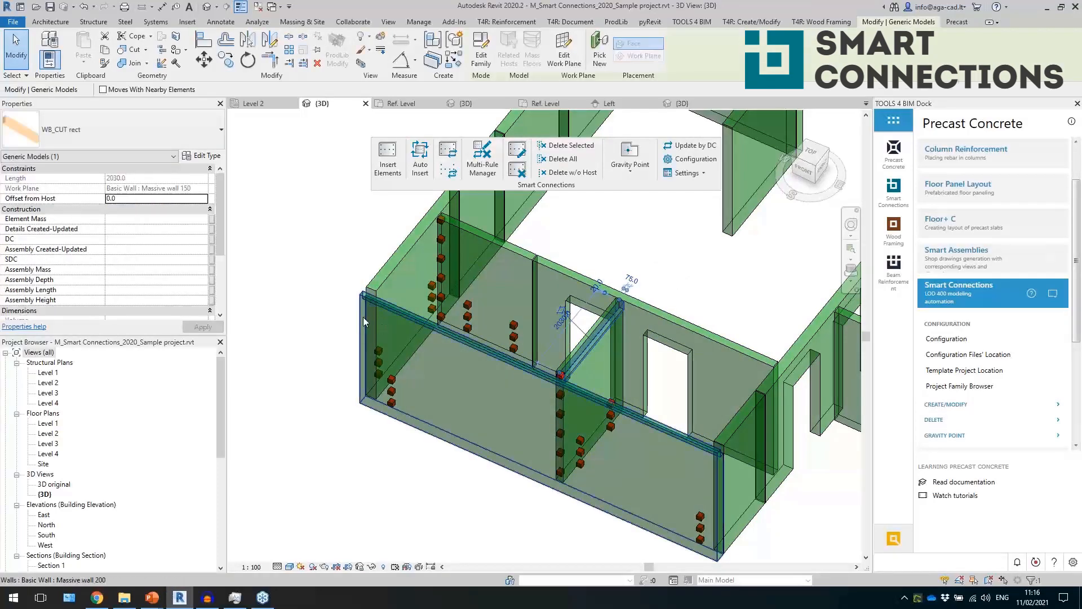
click(353, 325)
click(425, 351)
shift+middle_drag(477, 407, 365, 359)
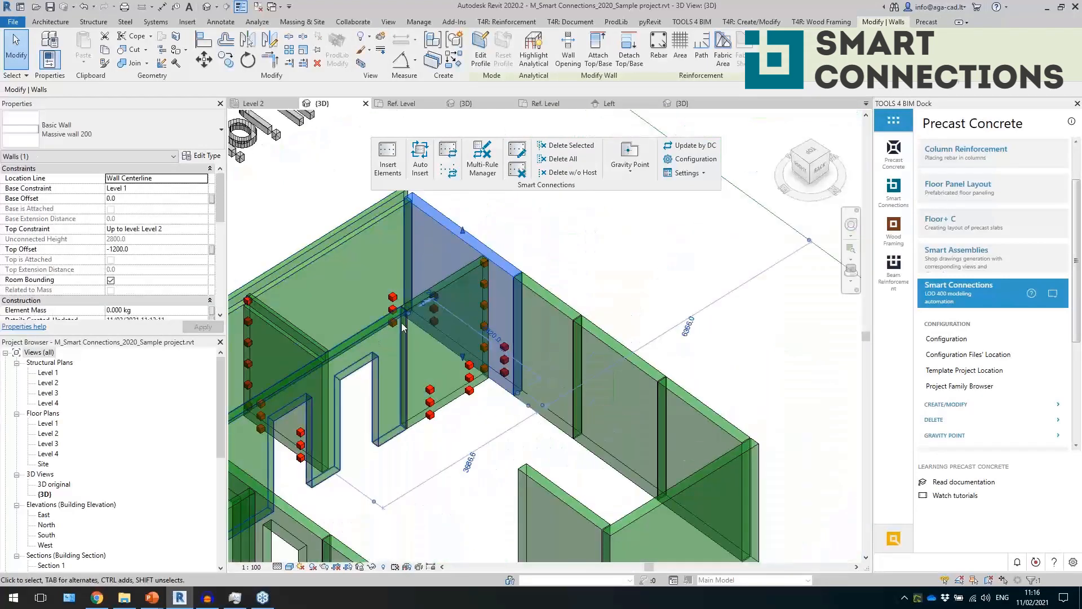
key(Escape)
middle_drag(401, 322, 480, 360)
scroll(449, 275, up, 1)
click(449, 275)
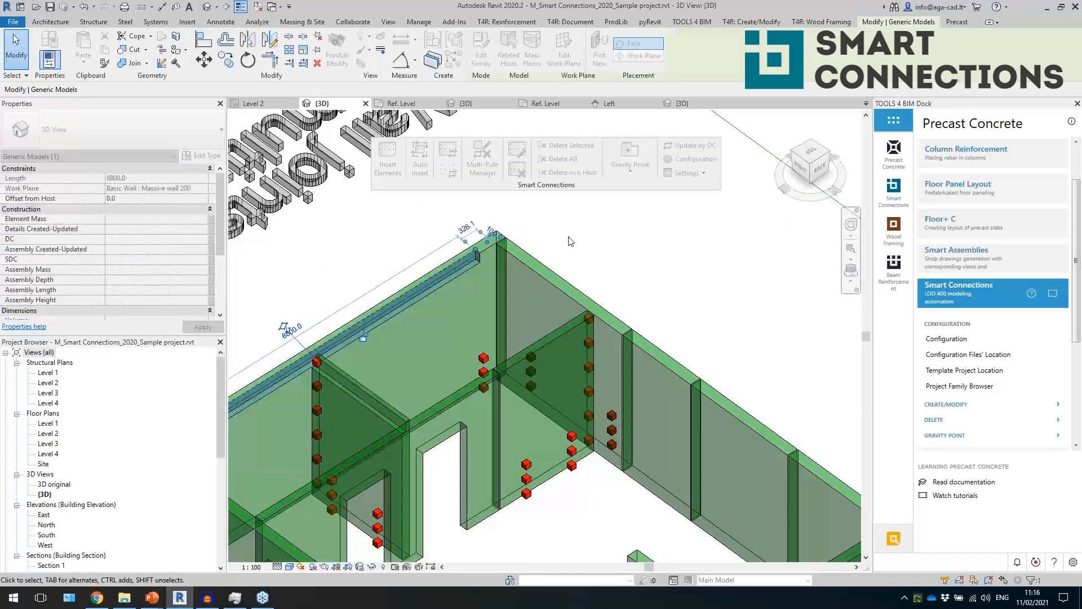
key(Escape)
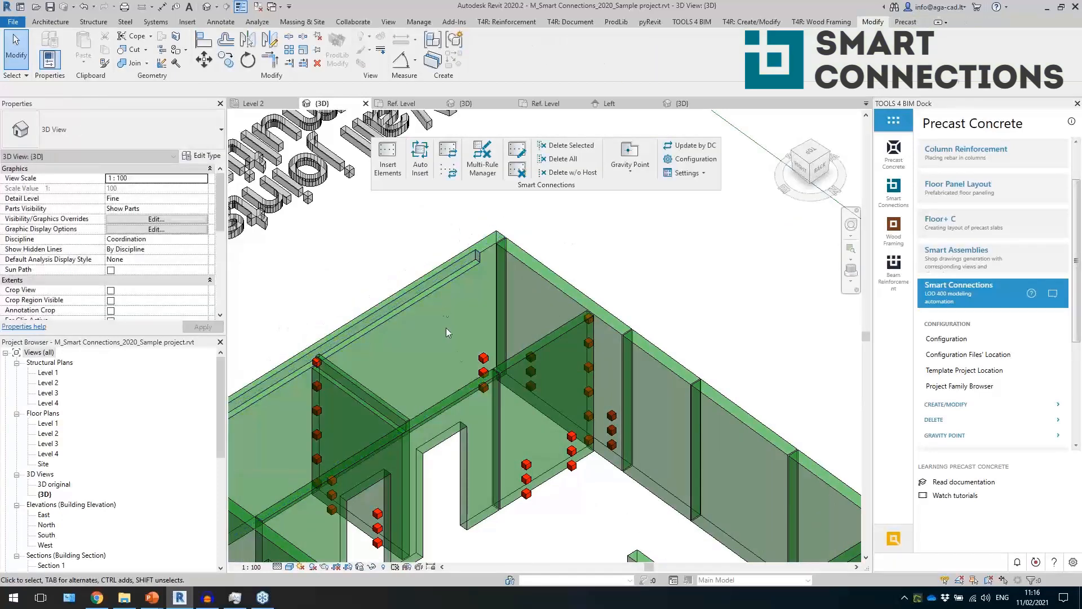
click(411, 302)
middle_drag(505, 324, 529, 307)
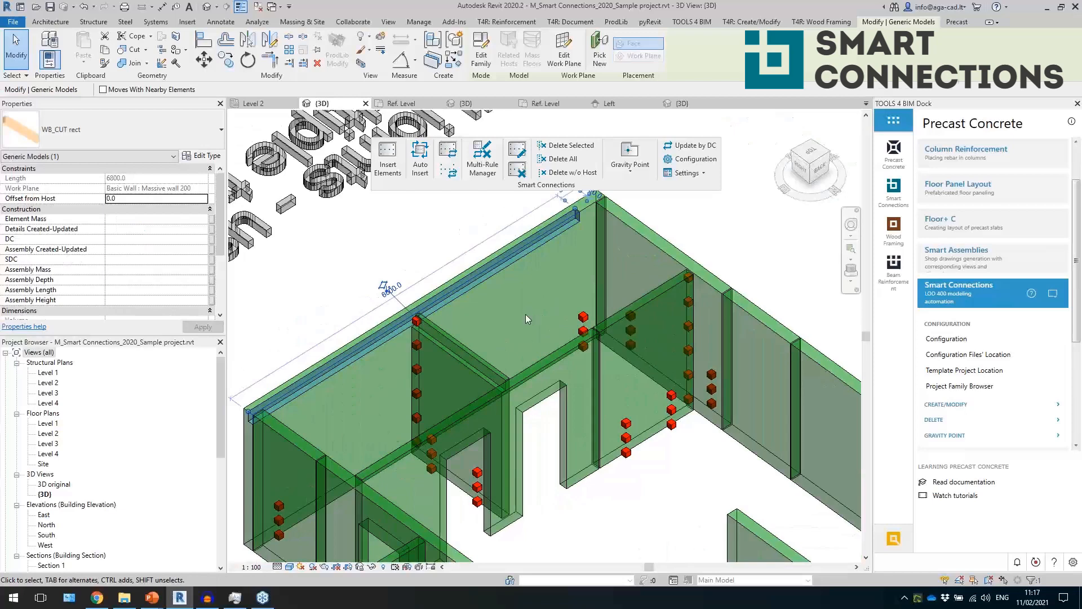
scroll(506, 327, down, 2)
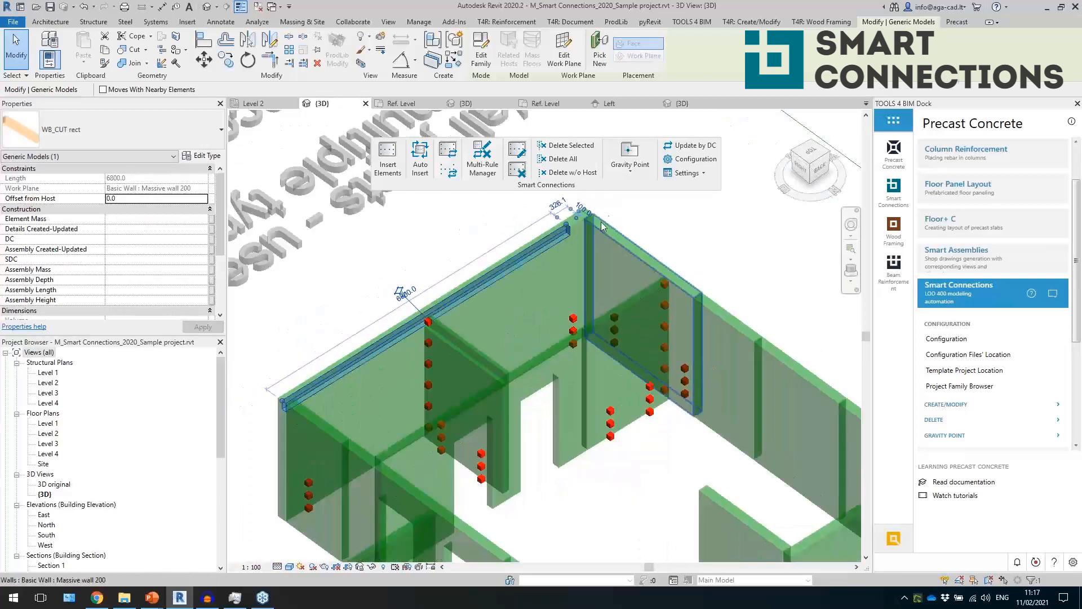
key(Escape)
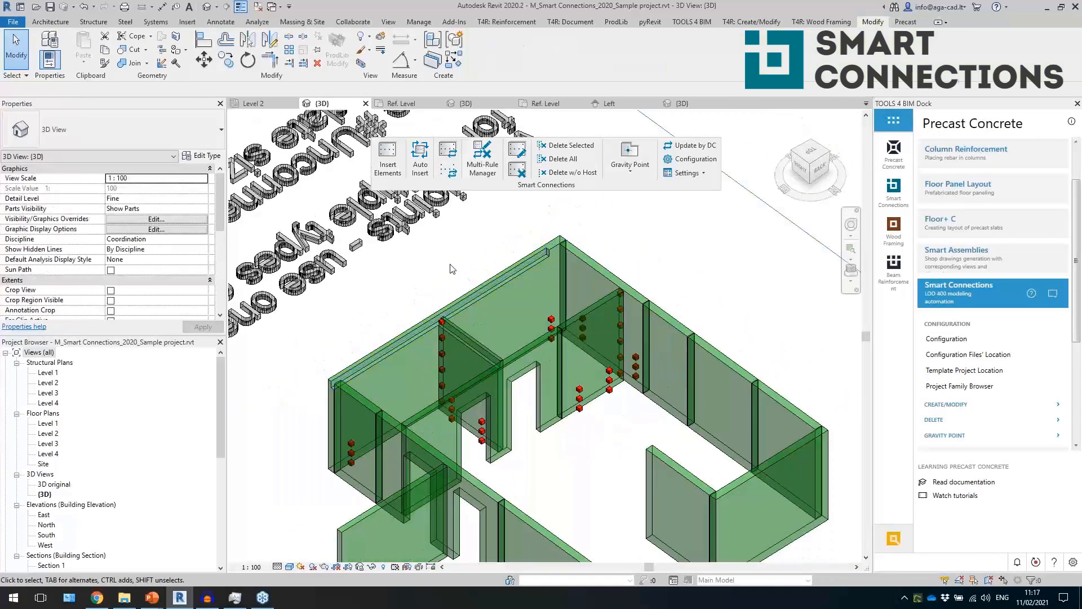
Check the length property of the WB_CUT rect void along the front wall's top
click(478, 299)
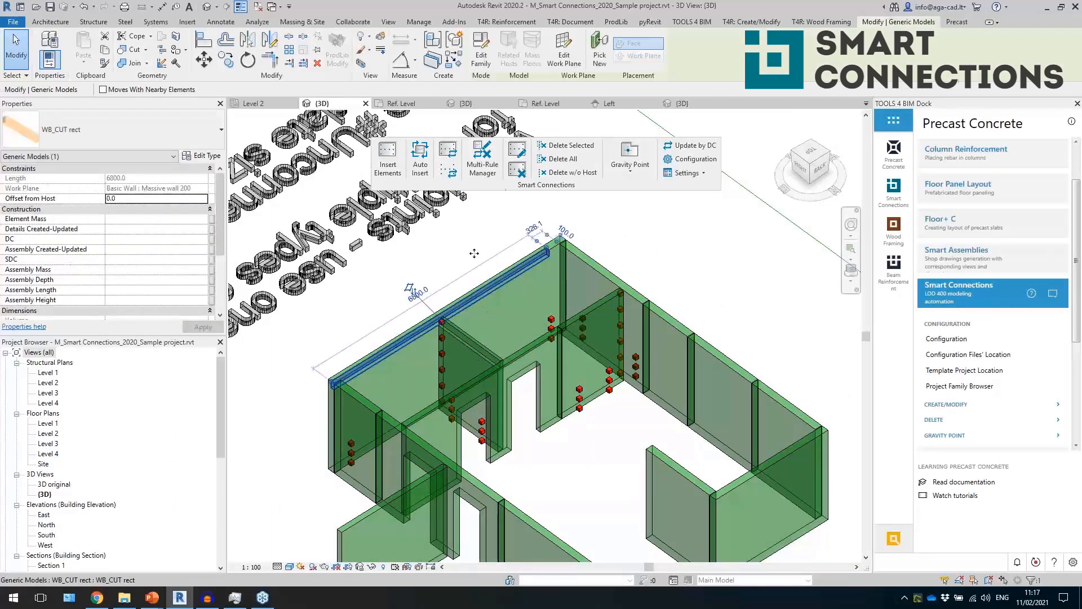
click(354, 329)
shift+middle_drag(346, 351, 621, 327)
click(615, 323)
middle_drag(659, 389, 438, 363)
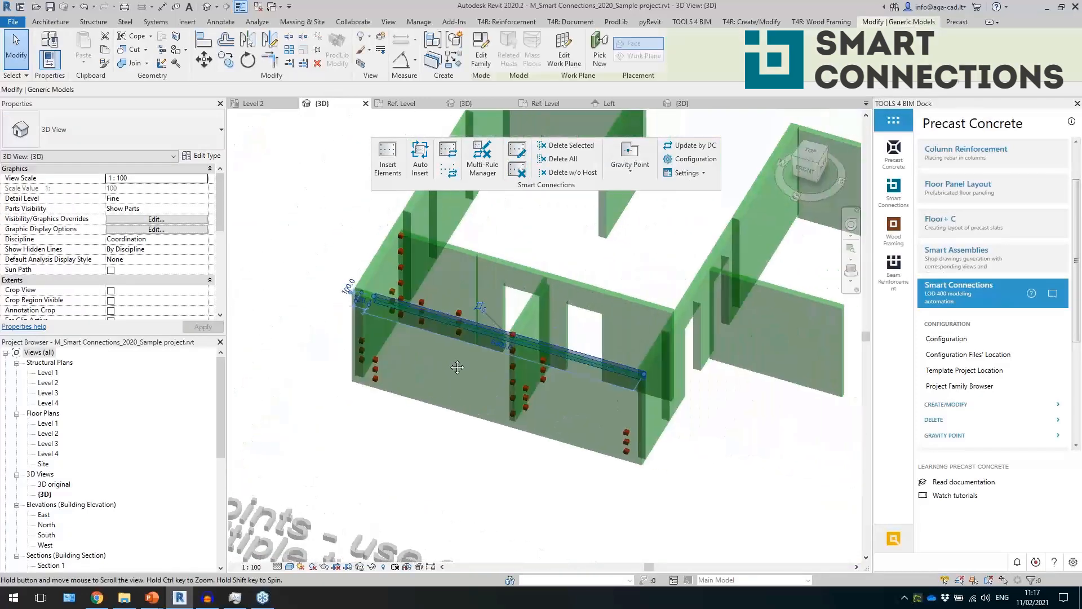
scroll(439, 362, down, 2)
scroll(469, 363, up, 3)
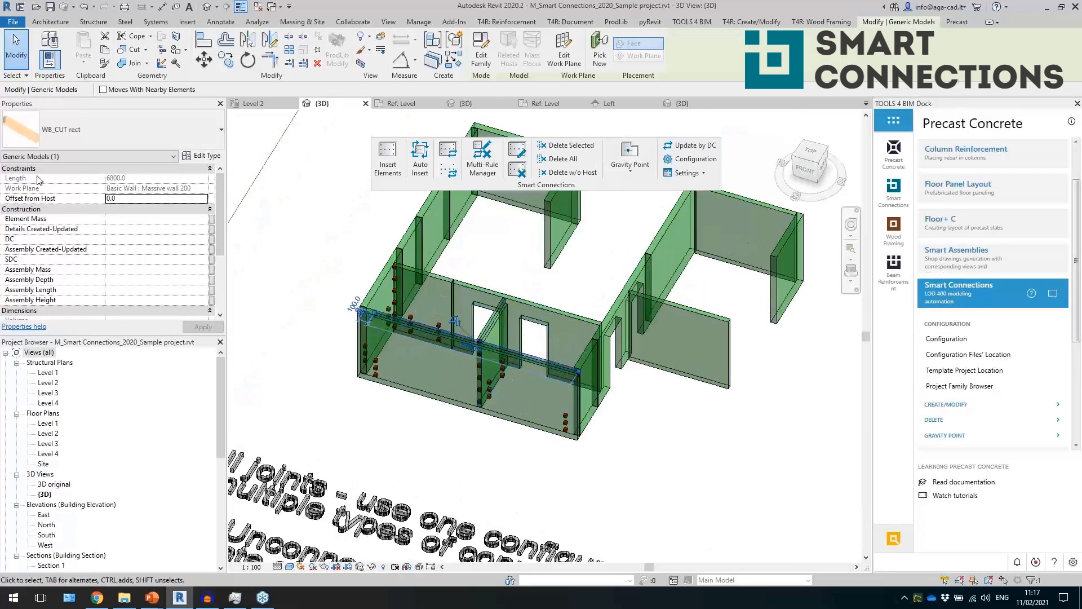
click(308, 415)
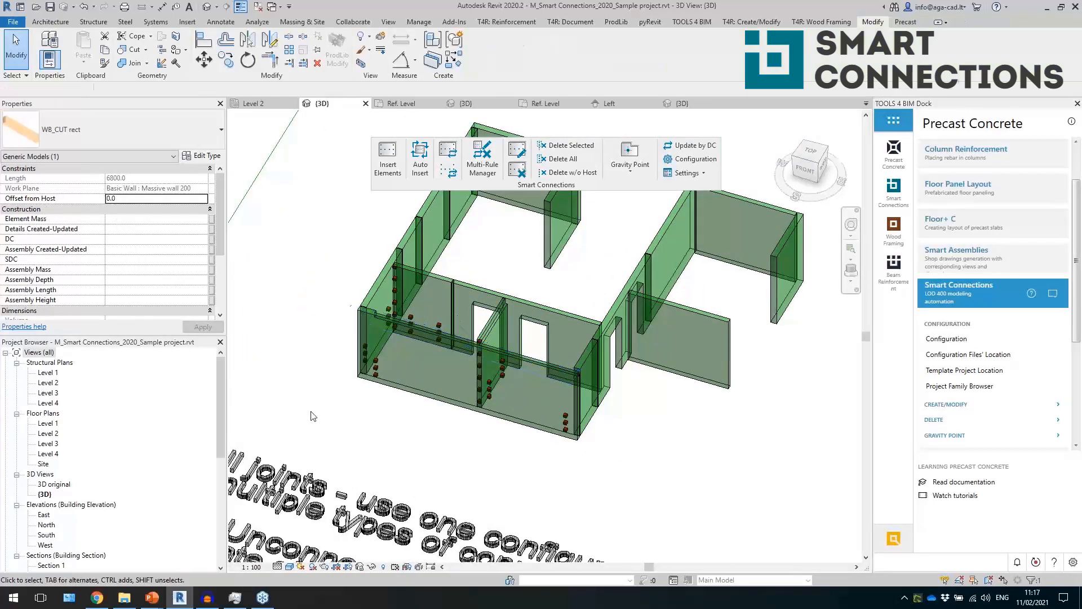
Examine the cut front wall up close, together with its void and the WB_cube details at the wall joins
scroll(462, 405, up, 3)
click(461, 406)
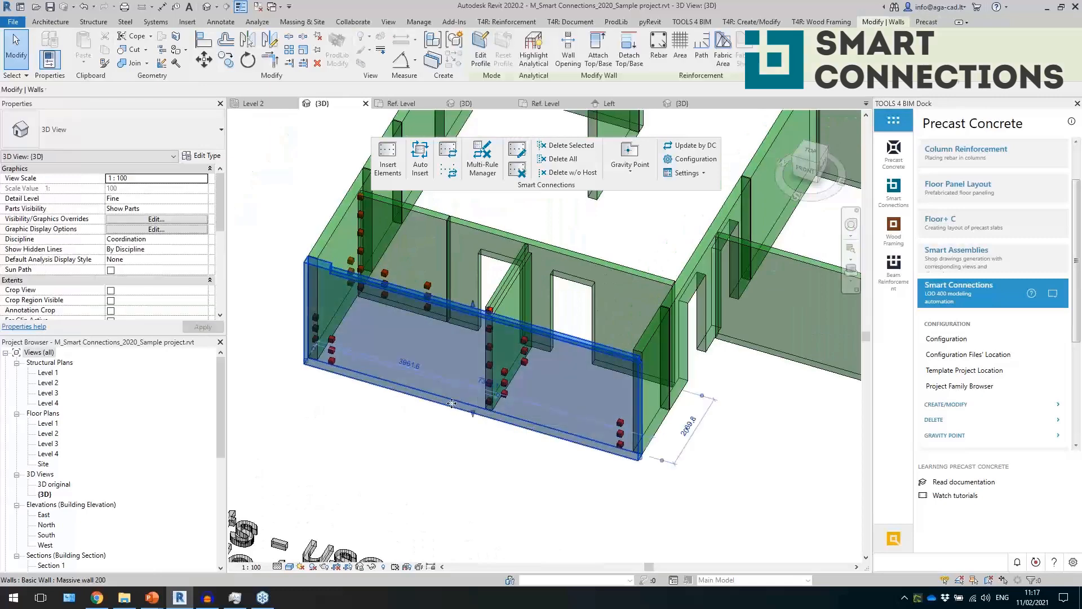
key(Escape)
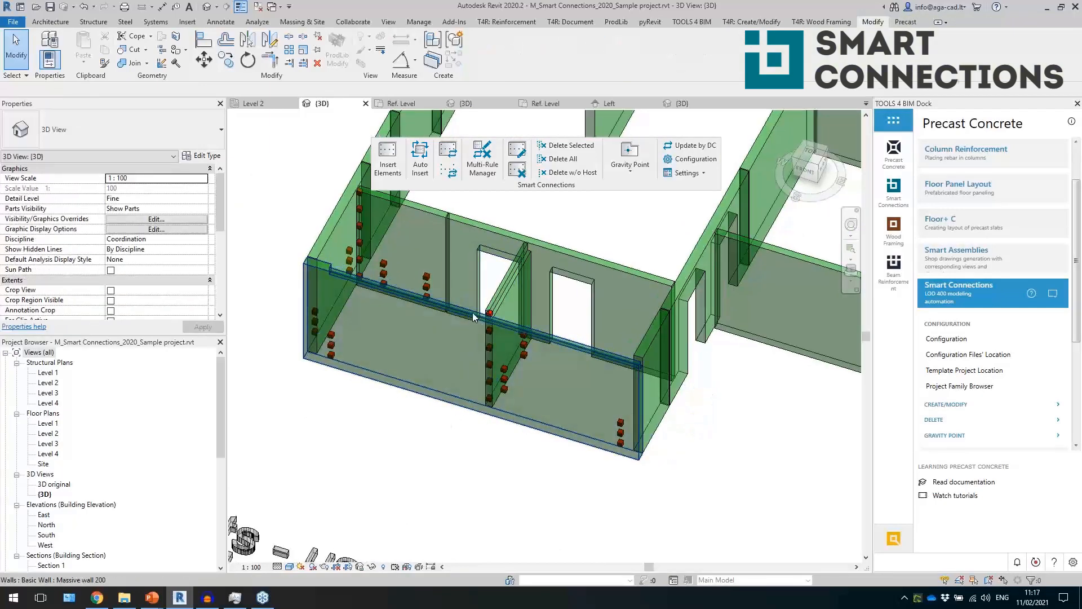
click(469, 319)
click(470, 319)
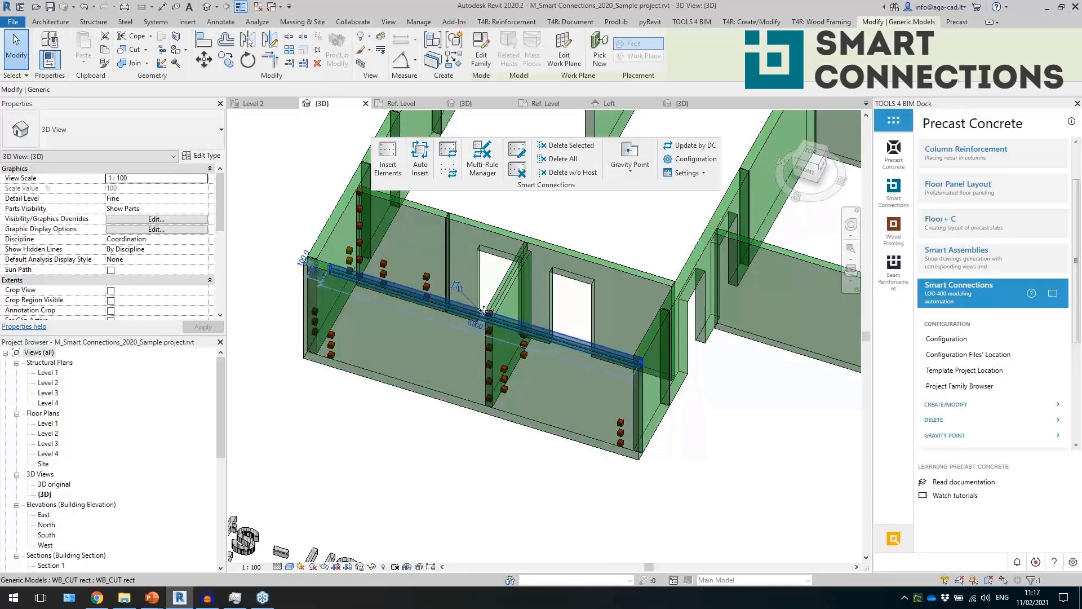
click(427, 467)
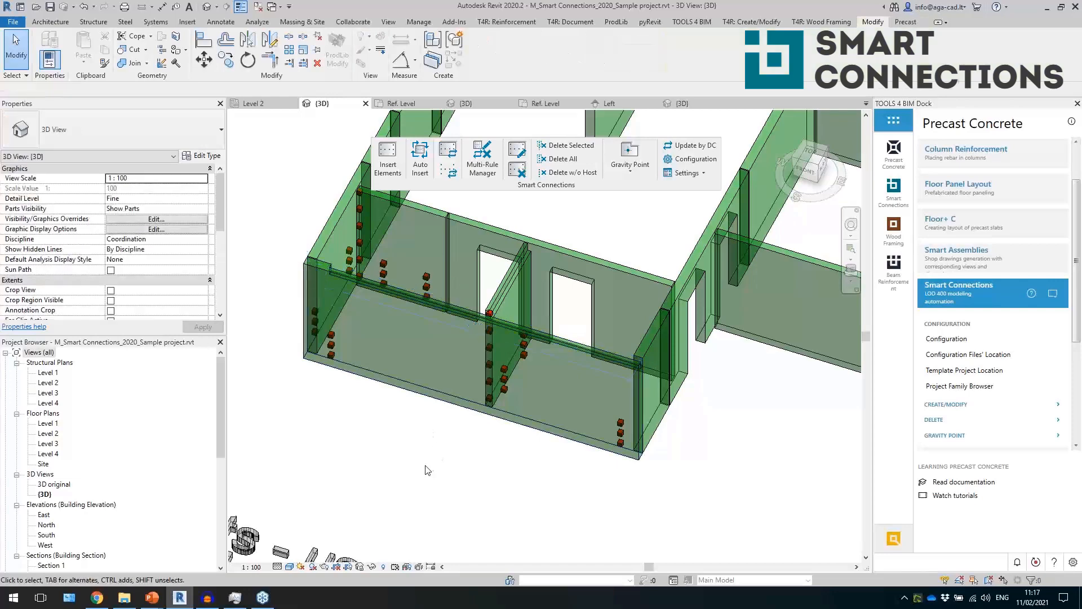
scroll(359, 366, up, 1)
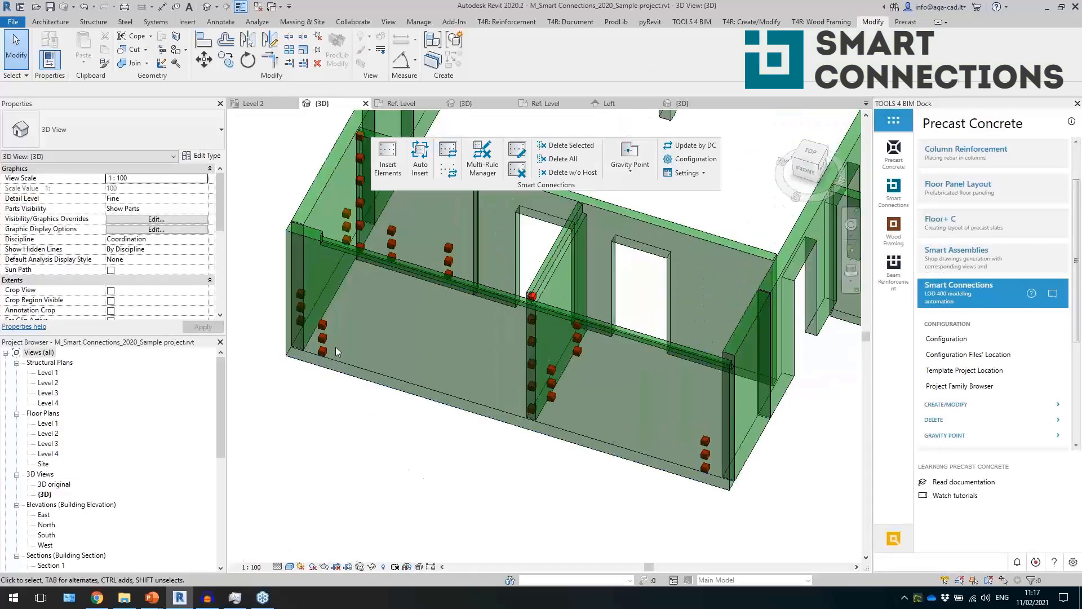
click(323, 339)
mouse_move(410, 441)
shift+middle_down()
mouse_move(394, 433)
mouse_move(415, 442)
shift+middle_up()
click(414, 443)
scroll(415, 443, down, 1)
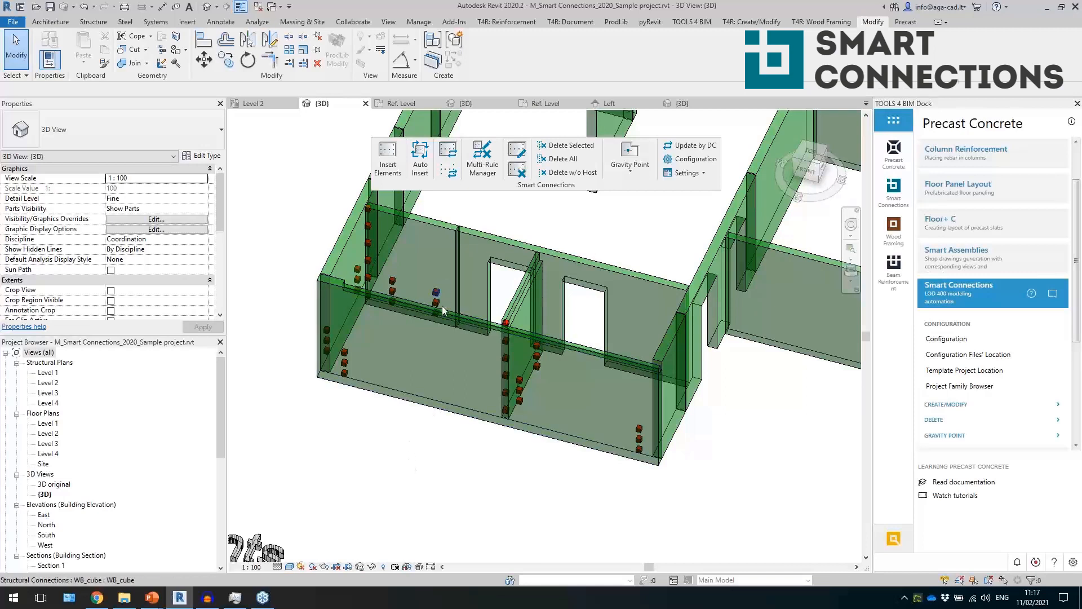
Show the ProdLib tools for the Anstar and Peikko BIM-object libraries
click(616, 22)
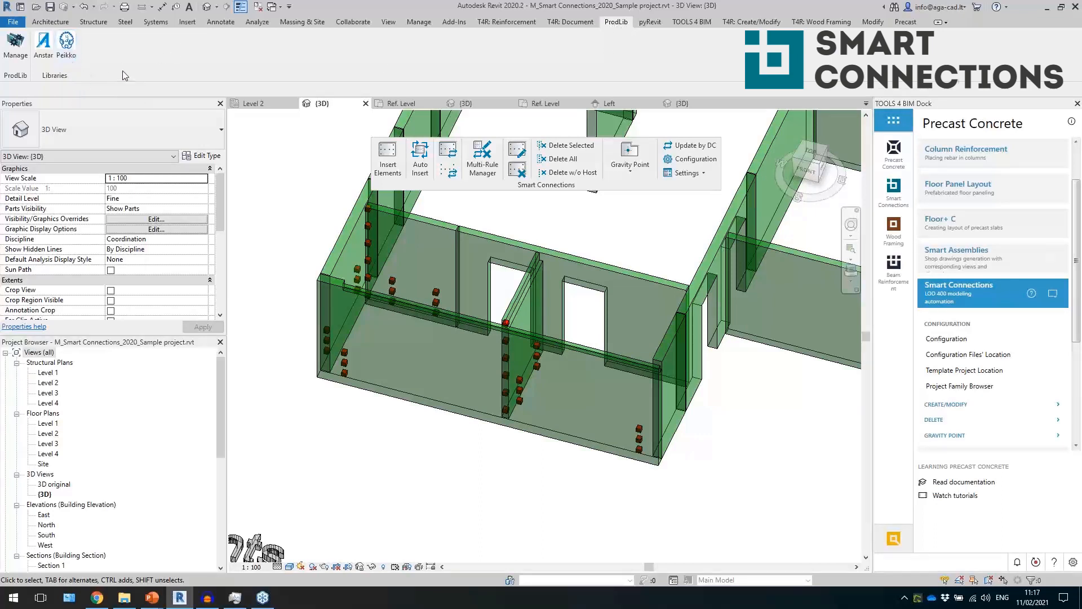
click(43, 54)
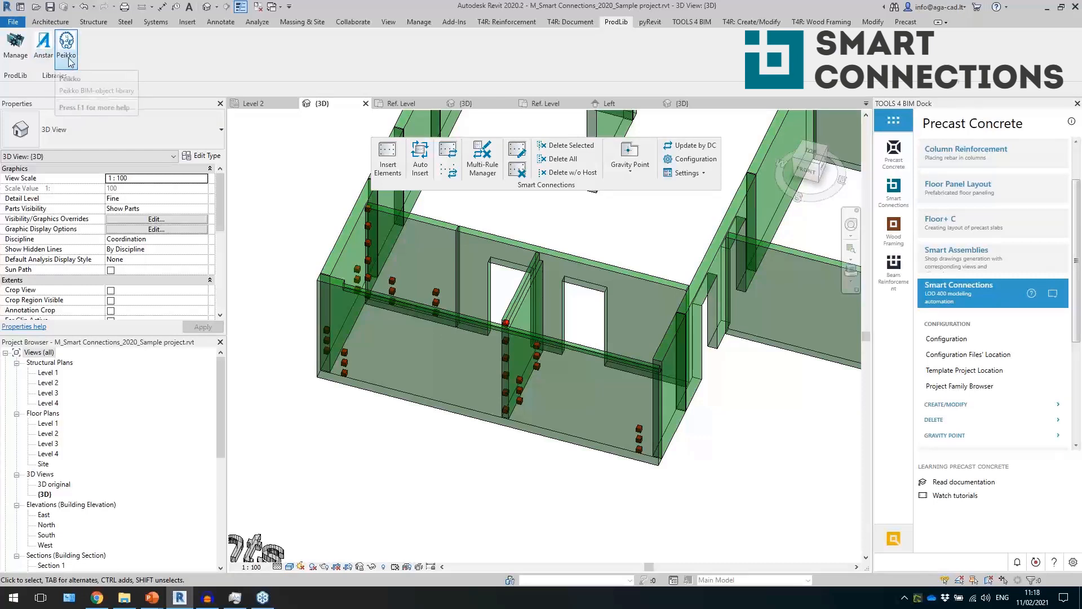
Load the PVL Connecting Loop family, size PVL 80, from the Peikko library's wall connectors and place one on the front wall's face
click(66, 56)
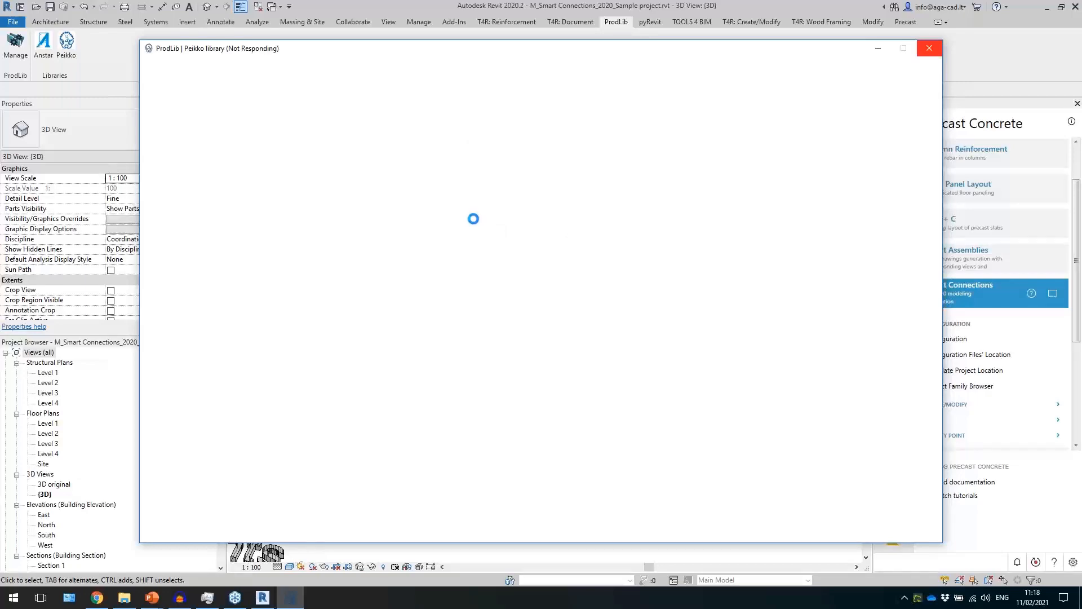
click(219, 456)
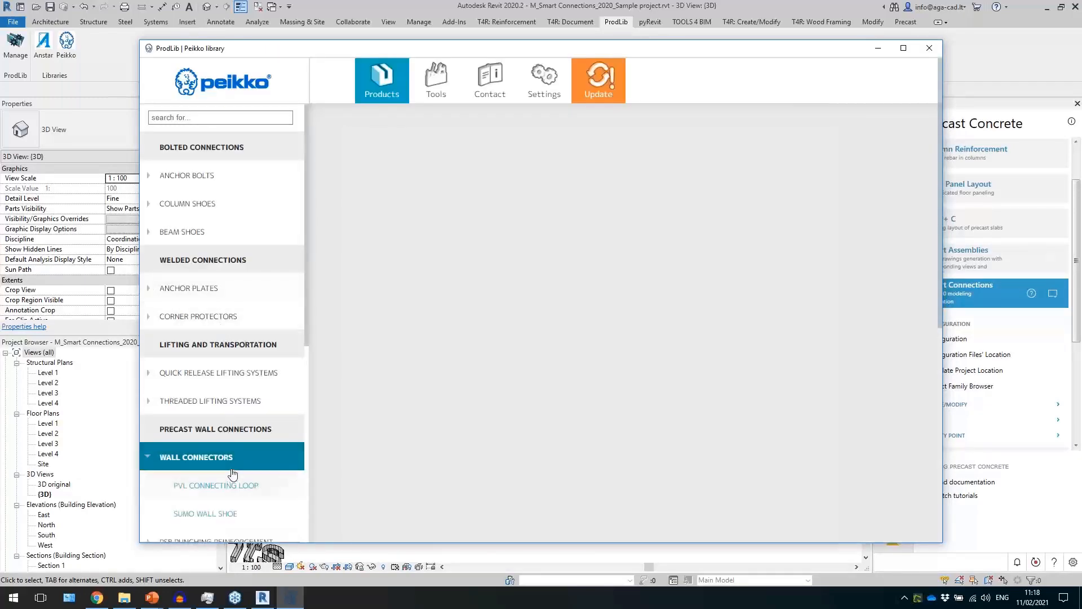
scroll(231, 413, down, 3)
click(232, 317)
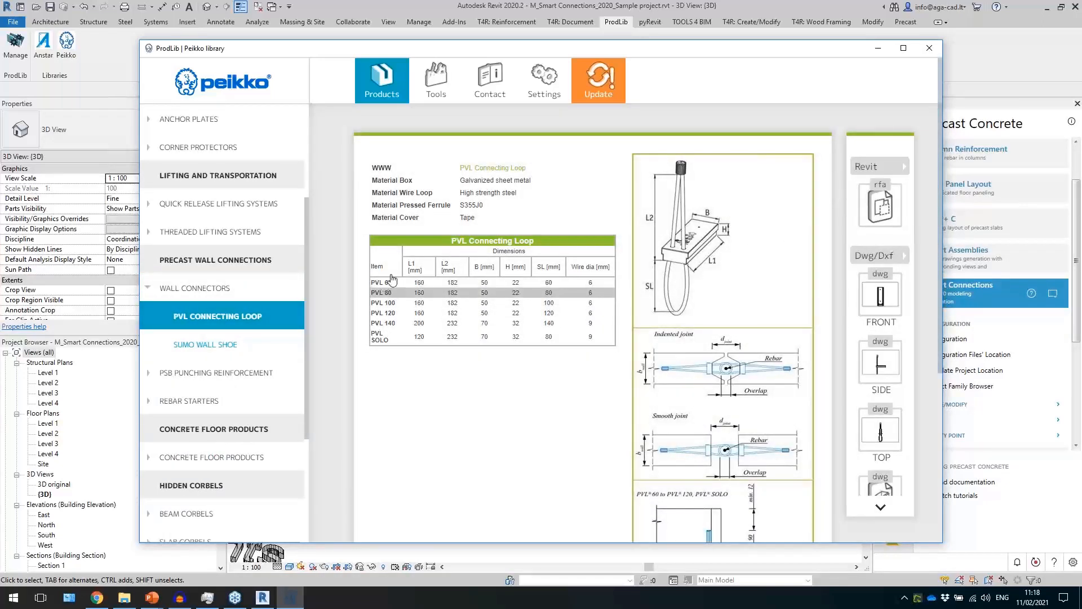
click(880, 209)
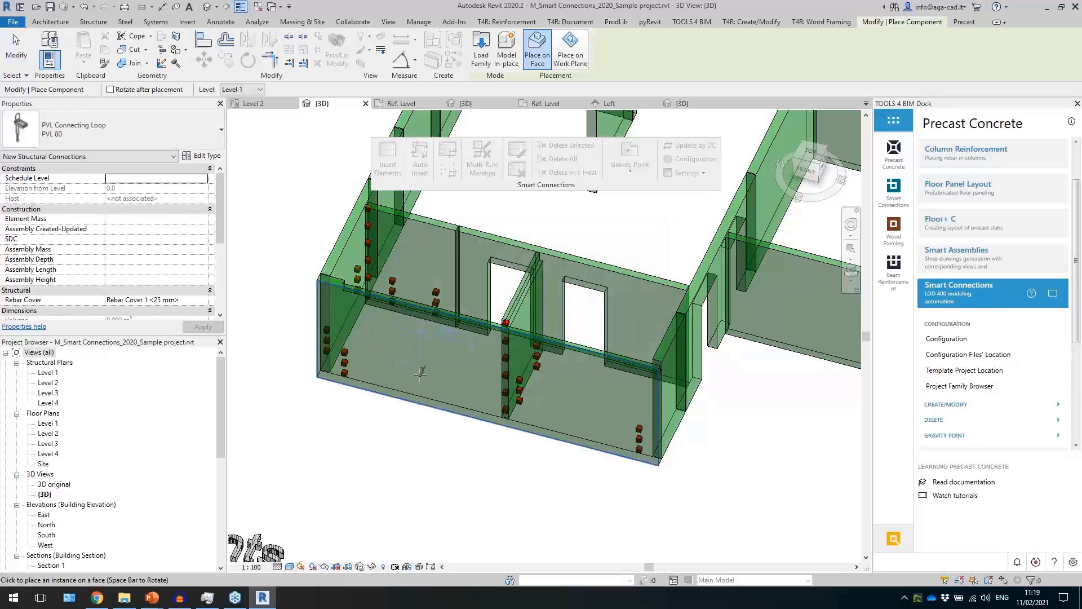
scroll(390, 418, up, 4)
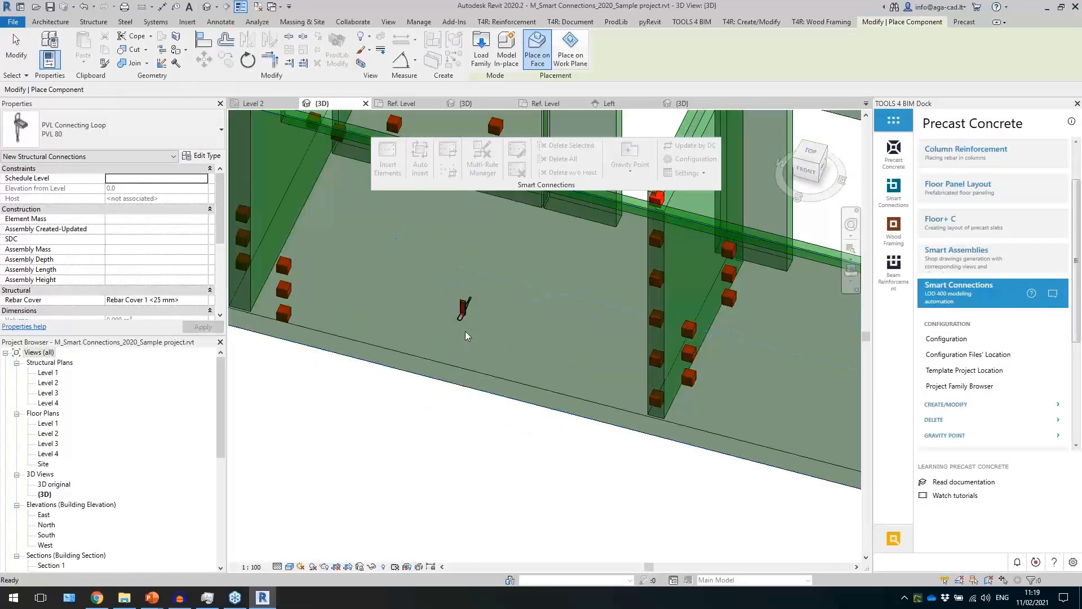
key(Escape)
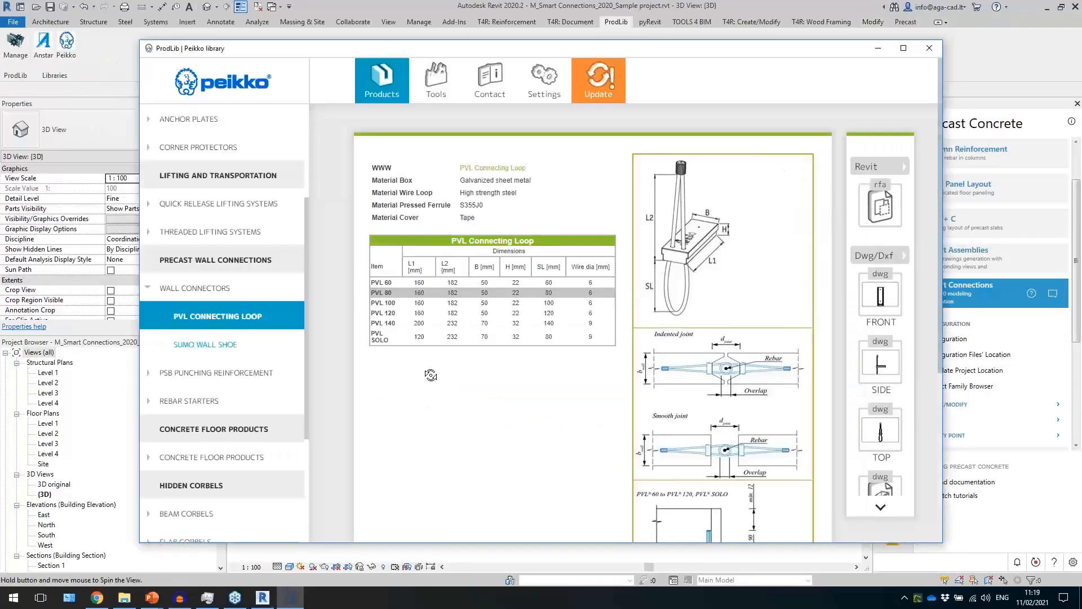
click(932, 49)
Delete the single PVL 80 loop placed on the front wall's face
shift+middle_drag(595, 356, 465, 327)
click(463, 307)
key(Delete)
Replace WB_cube with PVL Connecting Loop : PVL 80 in the T Connection detail of WB_test 1 and update the front wall
click(654, 398)
click(517, 149)
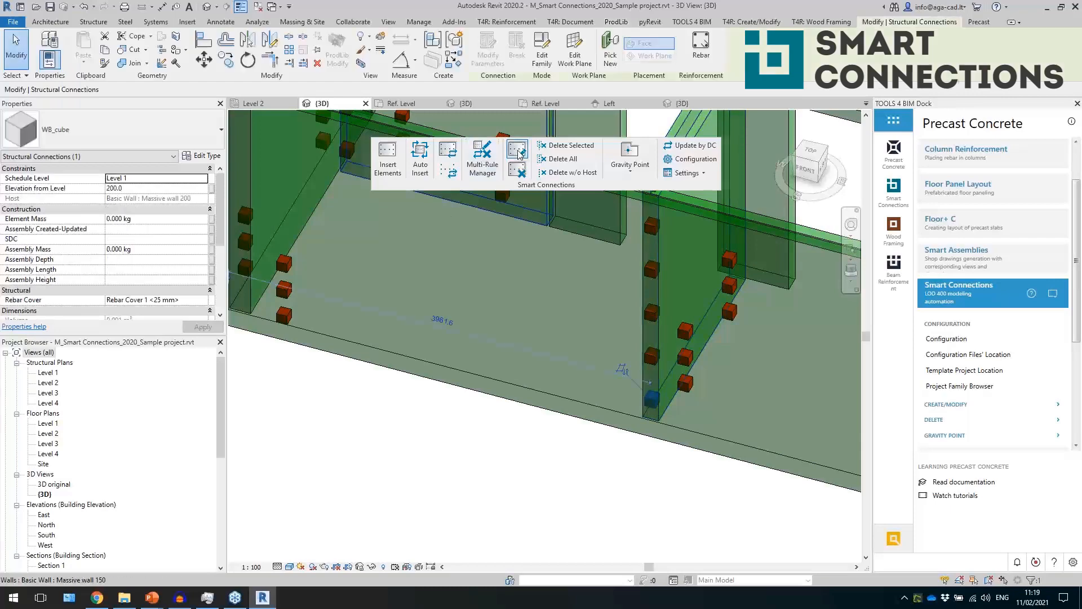
click(579, 387)
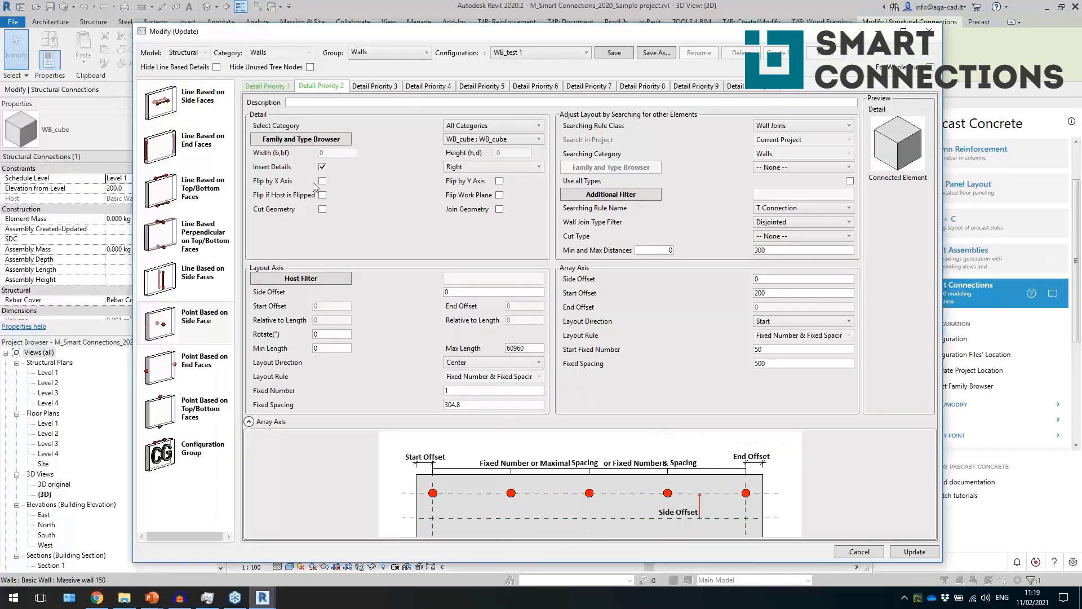
click(527, 139)
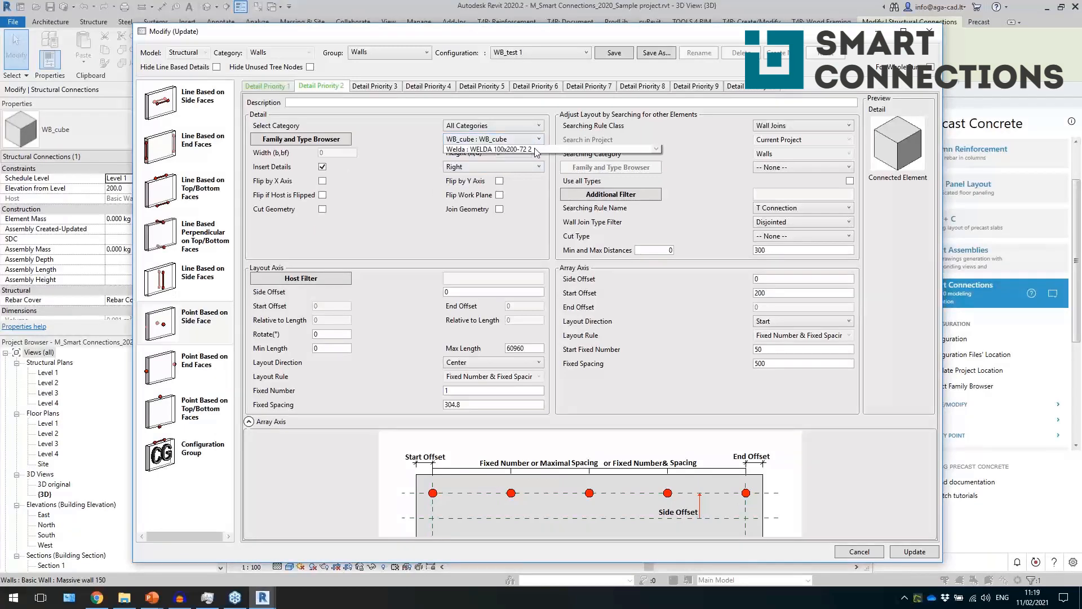
drag(657, 300, 656, 277)
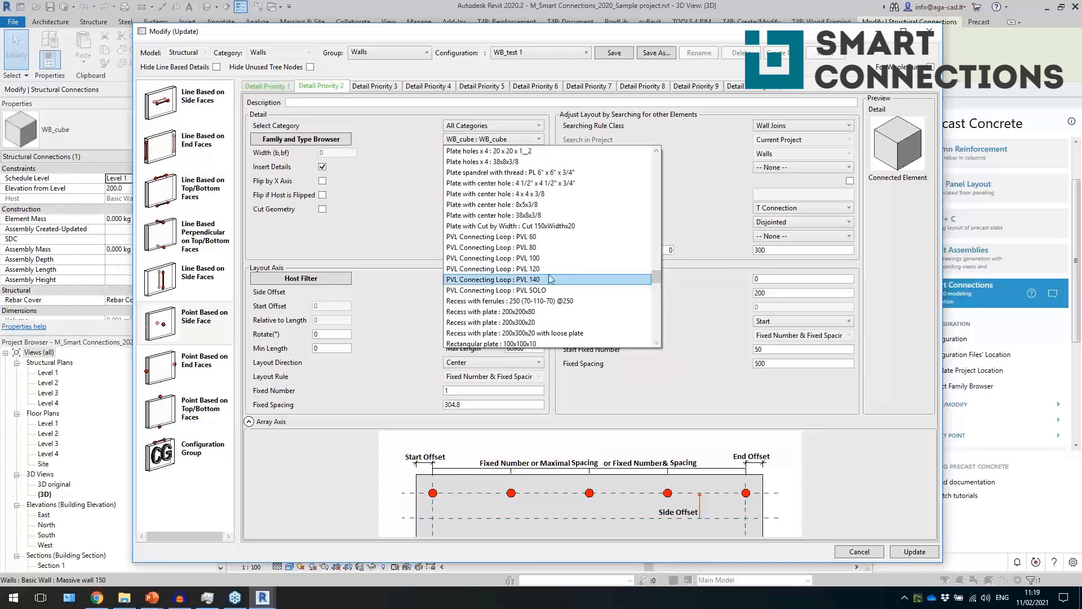
click(545, 248)
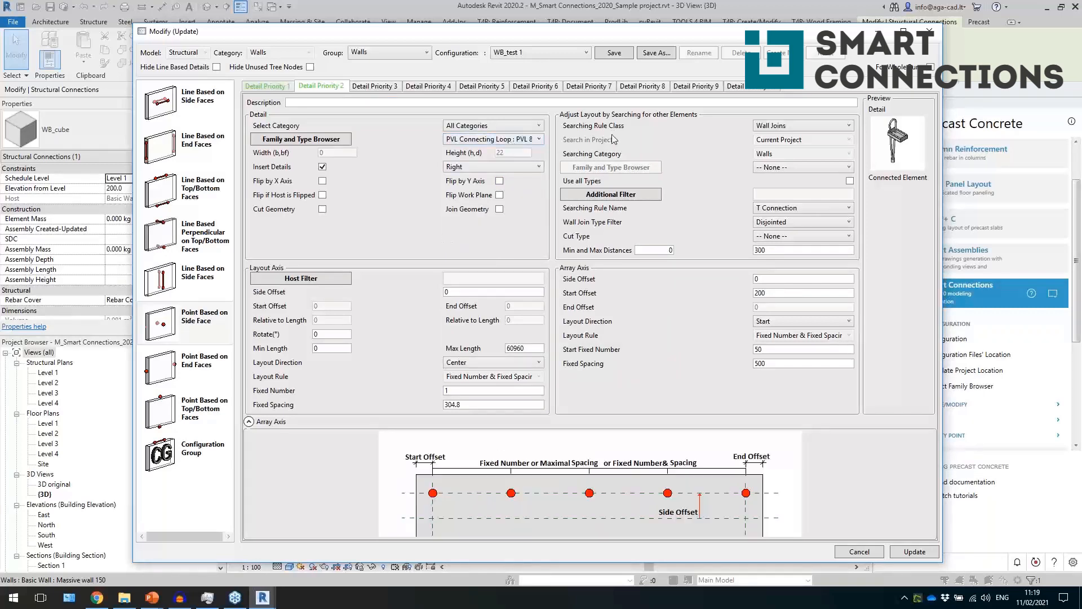
click(904, 550)
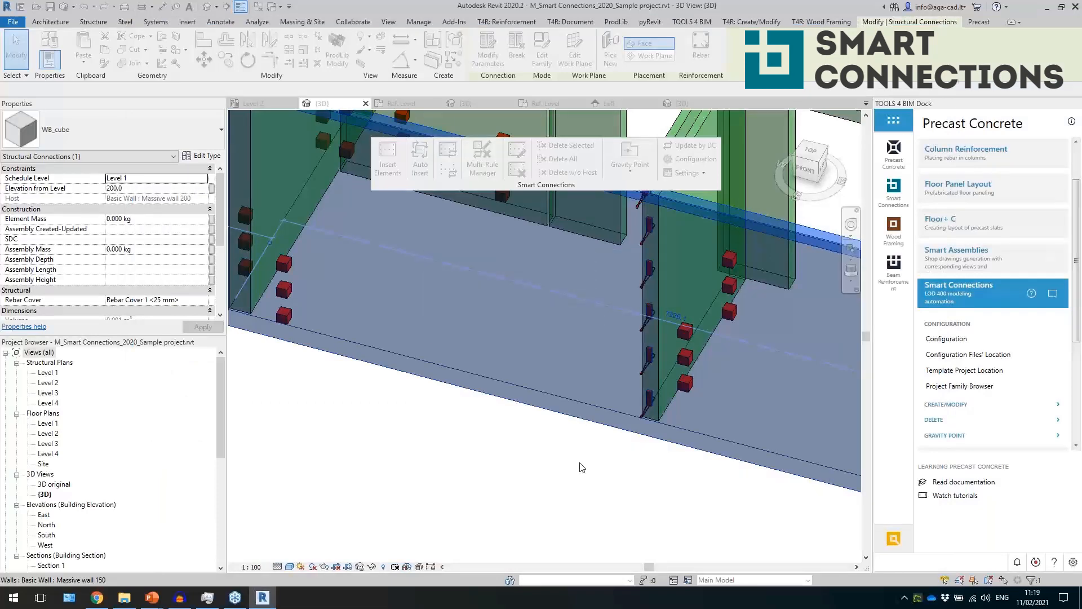
key(Escape)
Delete the topmost PVL 80 loop, at the cut top of the front wall's joint with the partition wall
scroll(642, 419, up, 3)
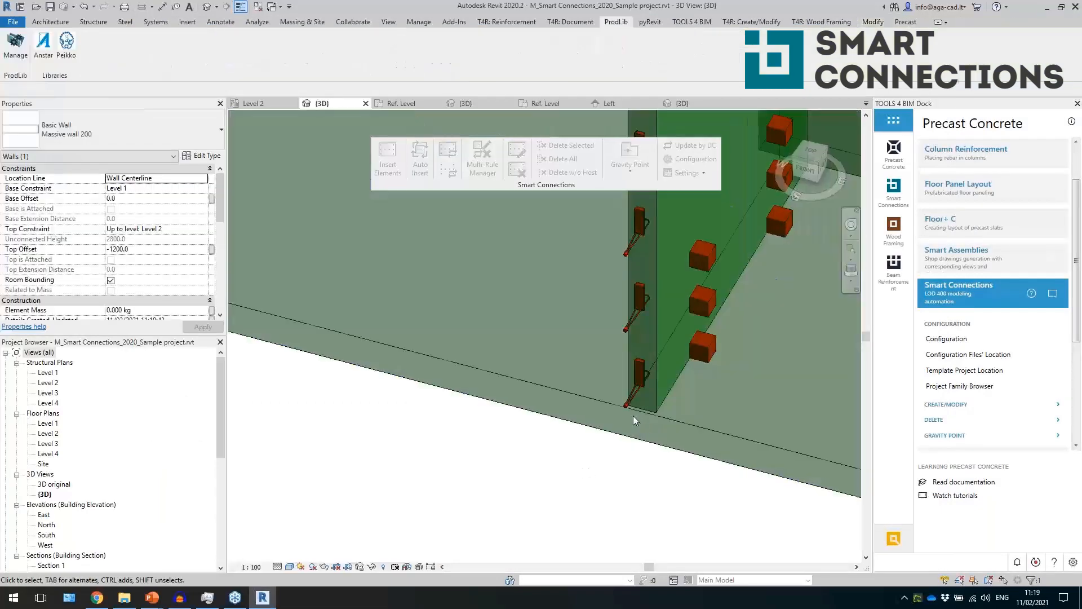
shift+middle_drag(629, 405, 623, 533)
shift+middle_drag(620, 361, 623, 401)
shift+middle_drag(617, 354, 331, 322)
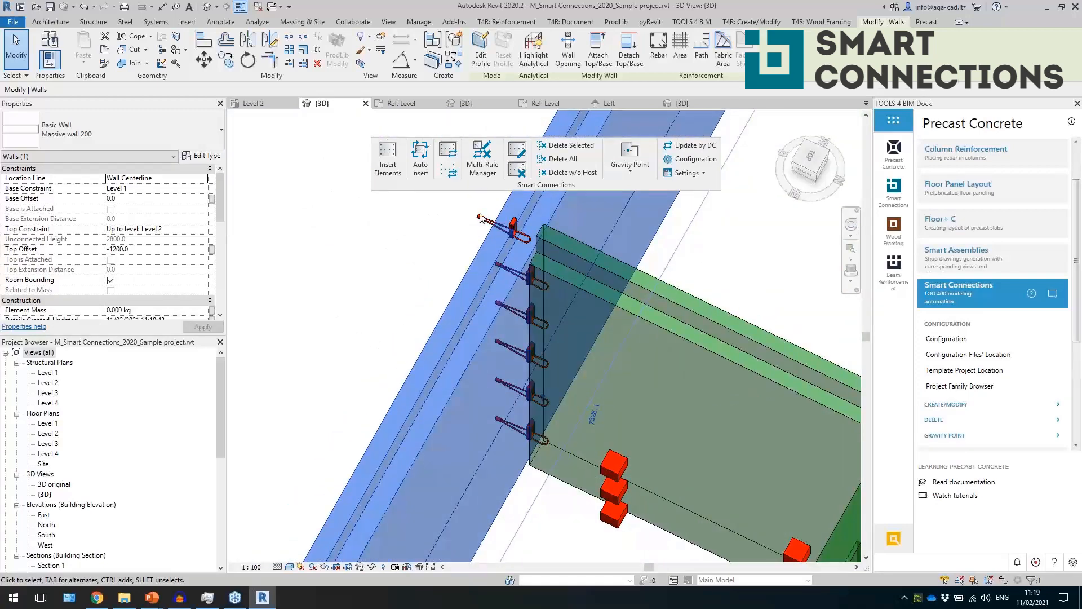
click(484, 220)
shift+middle_drag(438, 320, 490, 300)
key(Delete)
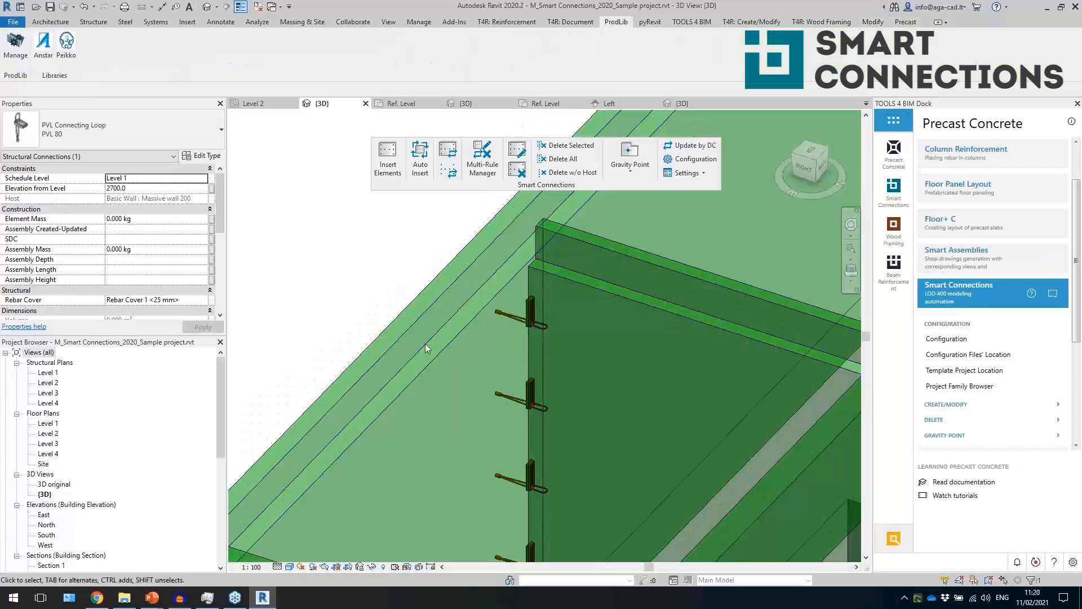
Examine the remaining PVL 80 loops between the front wall and the partition wall up close
shift+middle_drag(468, 331, 552, 391)
click(552, 389)
shift+middle_drag(571, 313, 583, 372)
key(Escape)
Inspect the sample model's T joint from above, checking its Loop angle 90 bars and Cut_wall end_massive void
scroll(539, 412, down, 2)
middle_drag(664, 265, 496, 492)
scroll(560, 301, up, 5)
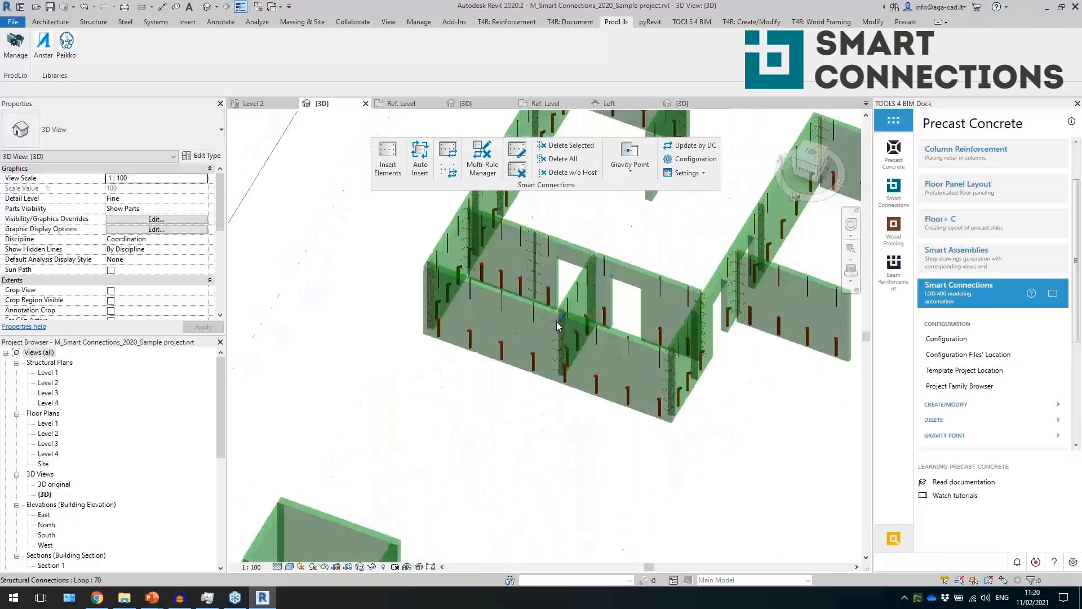
click(558, 325)
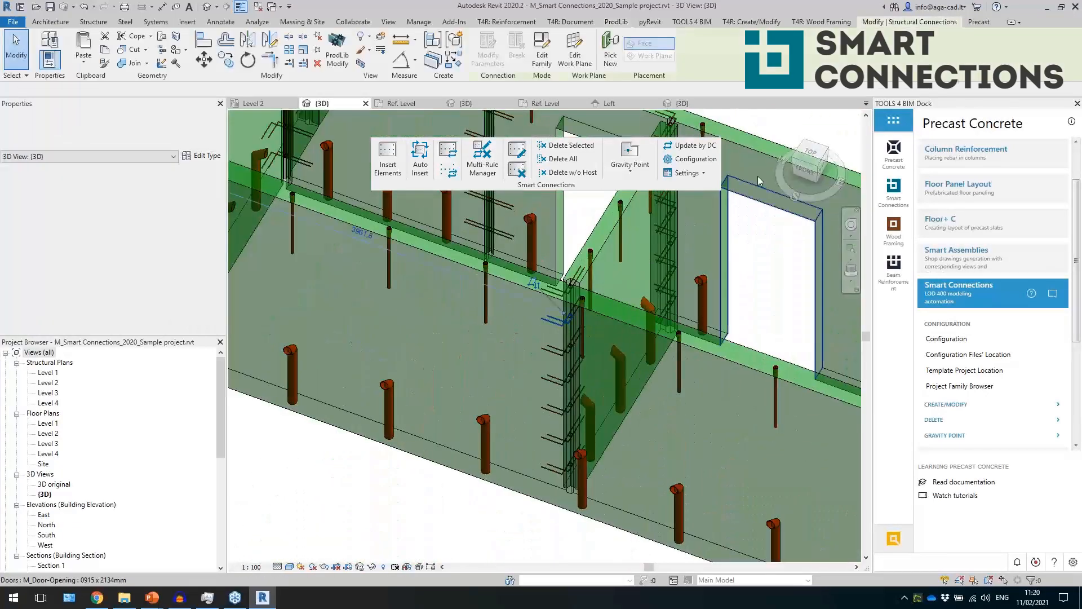
click(810, 152)
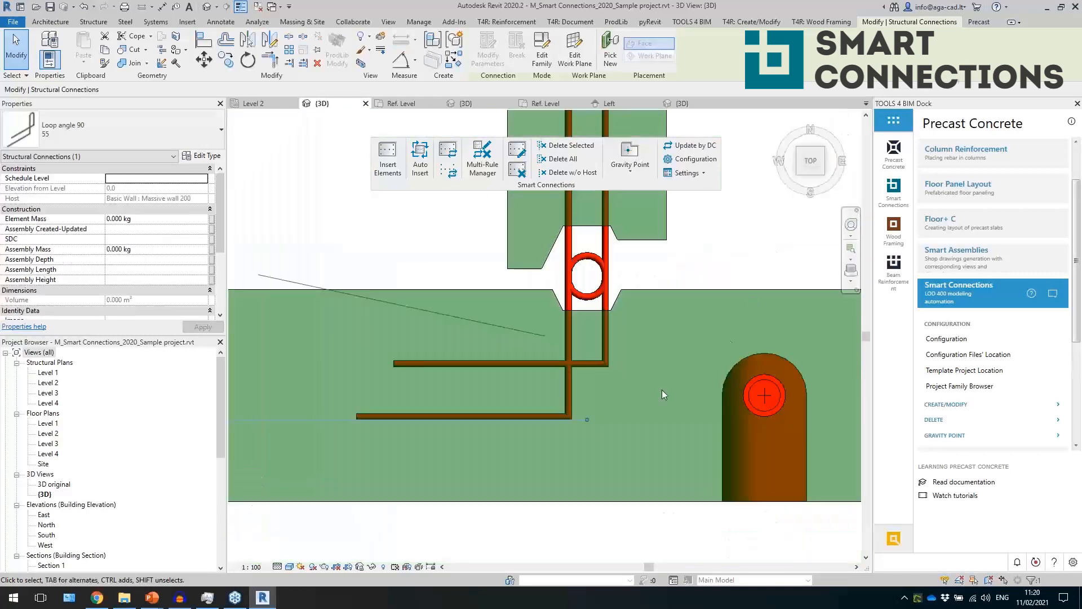
key(Escape)
click(561, 301)
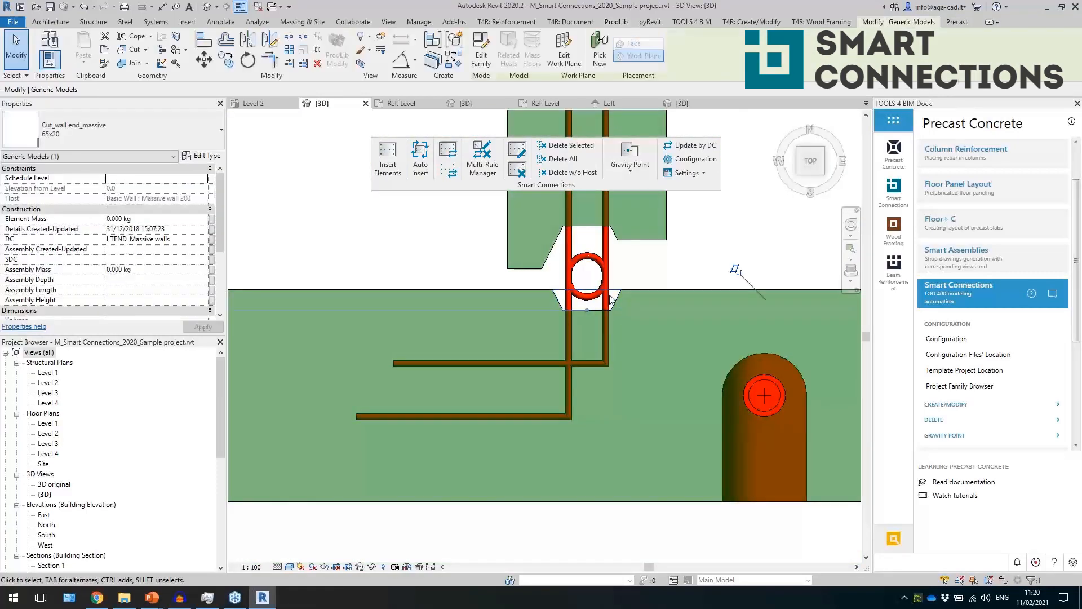
click(566, 364)
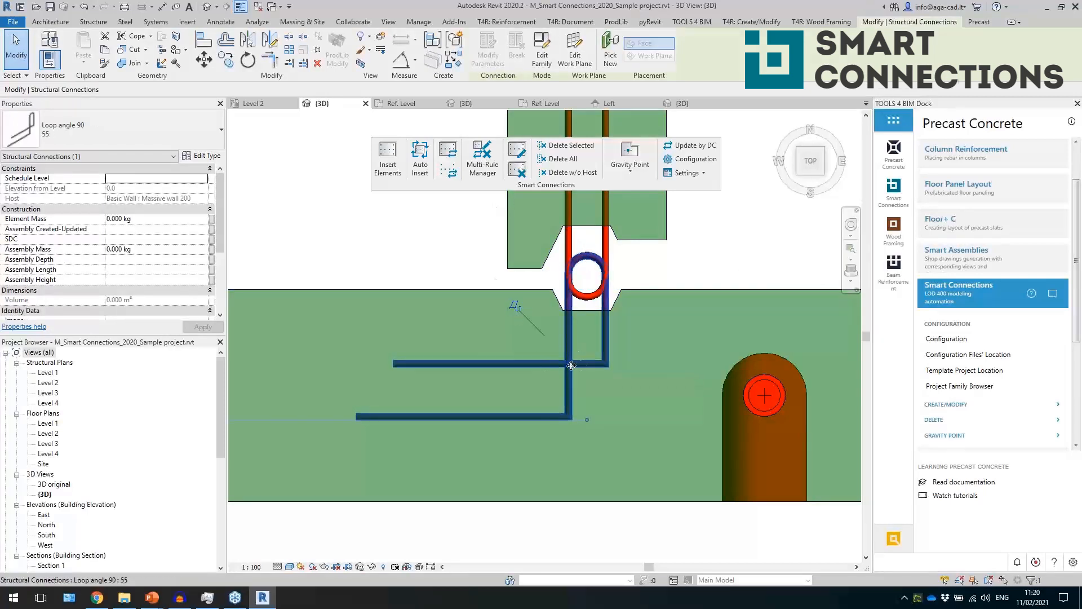
scroll(541, 347, down, 5)
key(Escape)
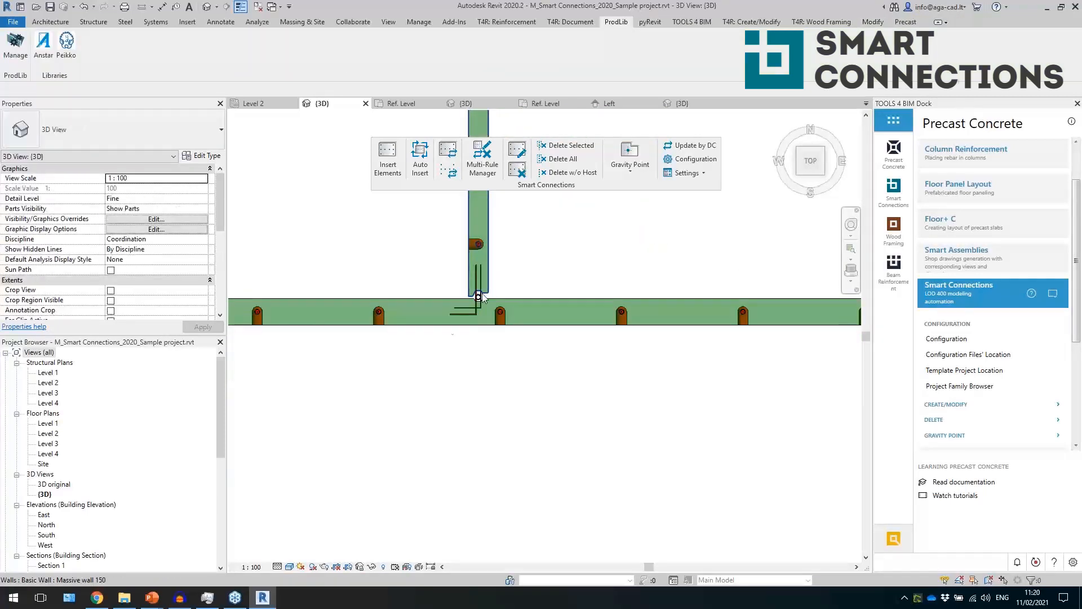
Examine the corner, T and straight wall joints of the sample walls from above, including the separate short-wall samples with connecting loops
scroll(464, 325, down, 4)
scroll(608, 357, up, 5)
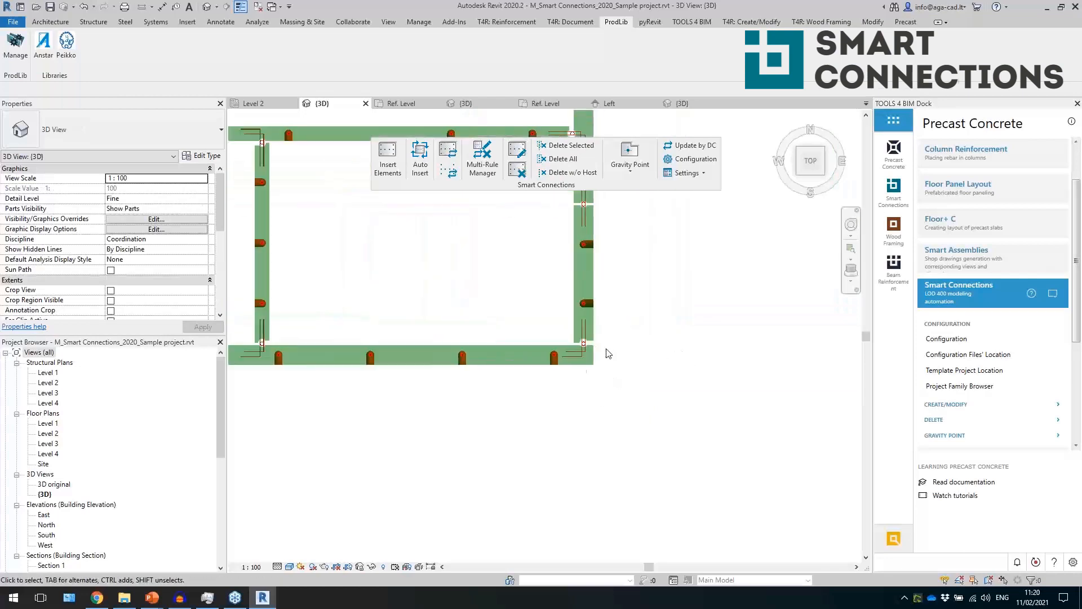
scroll(600, 445, down, 4)
middle_drag(632, 299, 607, 391)
scroll(569, 238, up, 4)
scroll(577, 369, down, 5)
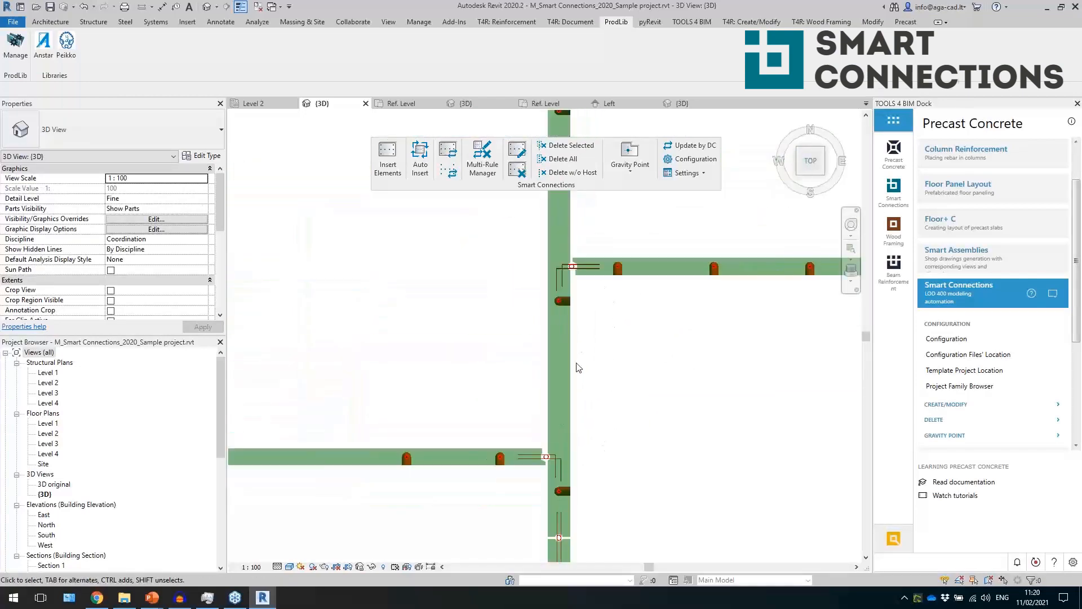
scroll(593, 380, down, 3)
middle_drag(631, 232, 606, 339)
scroll(589, 316, up, 5)
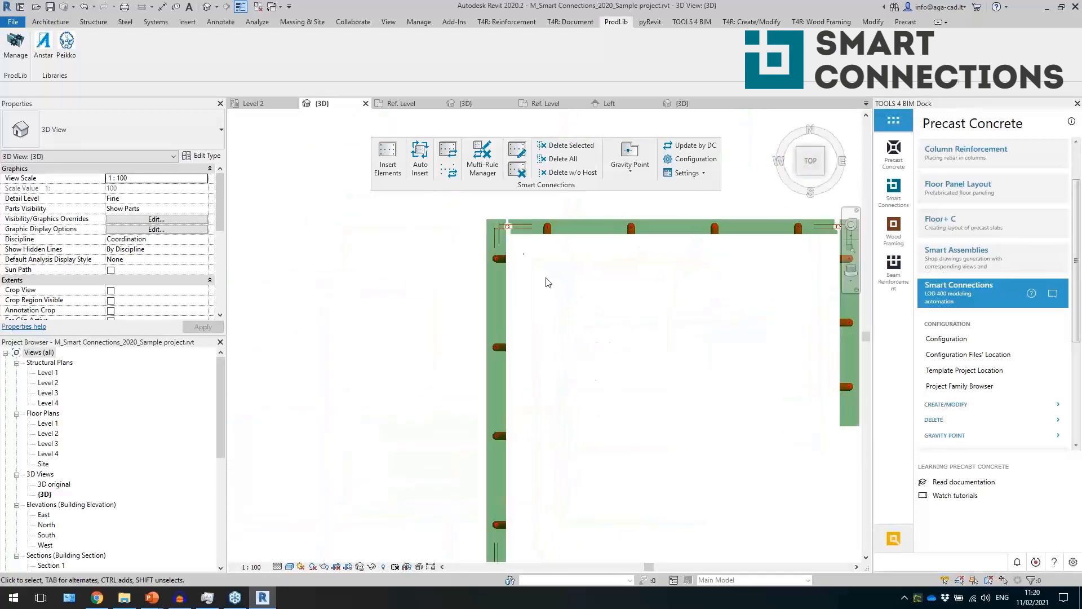
middle_drag(602, 402, 566, 190)
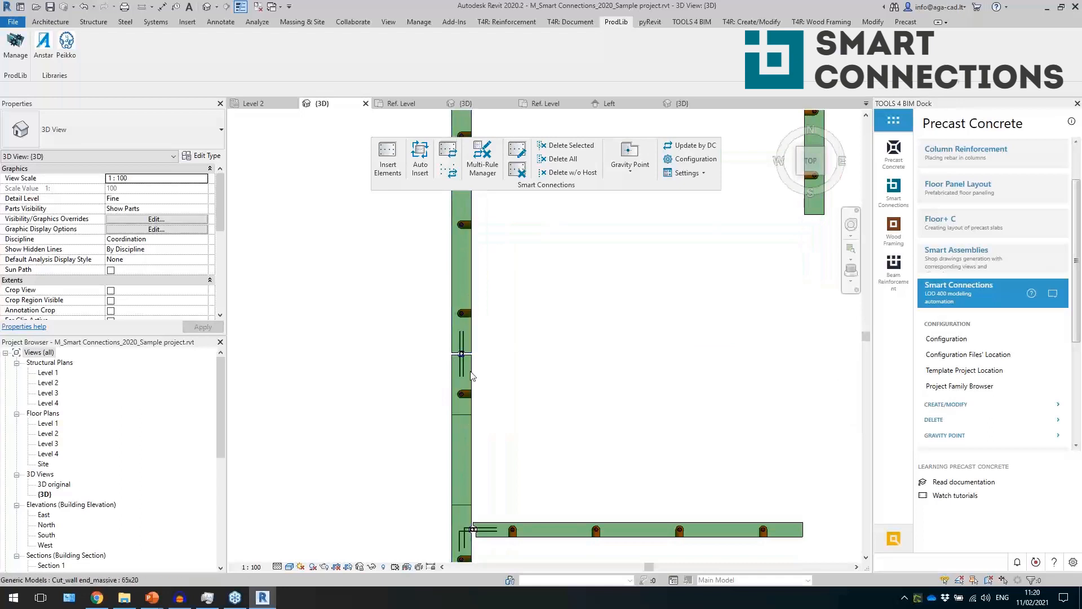
middle_drag(541, 447, 530, 298)
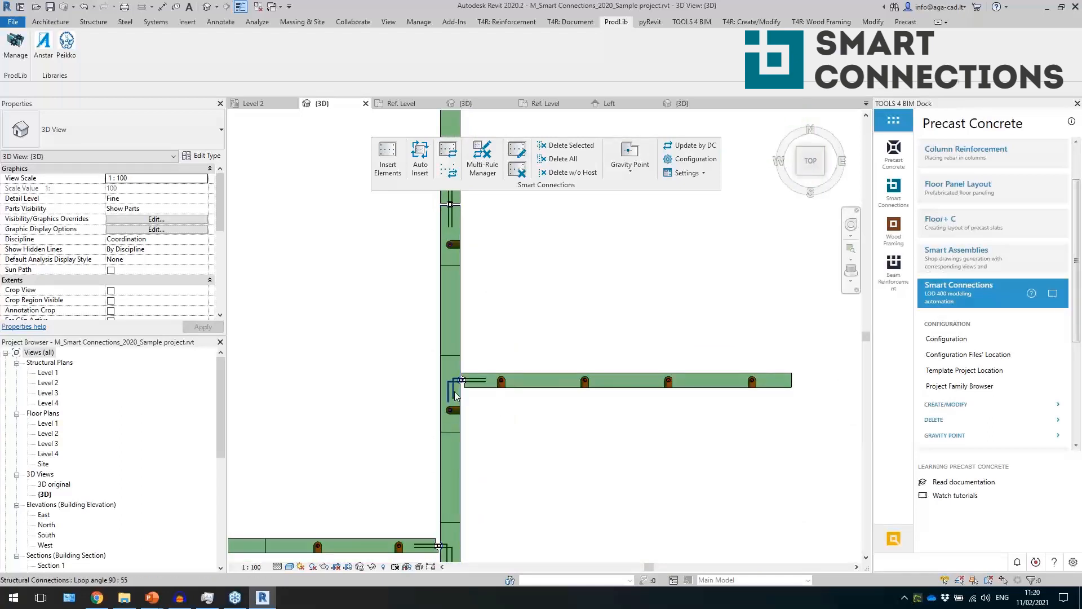
scroll(452, 431, down, 3)
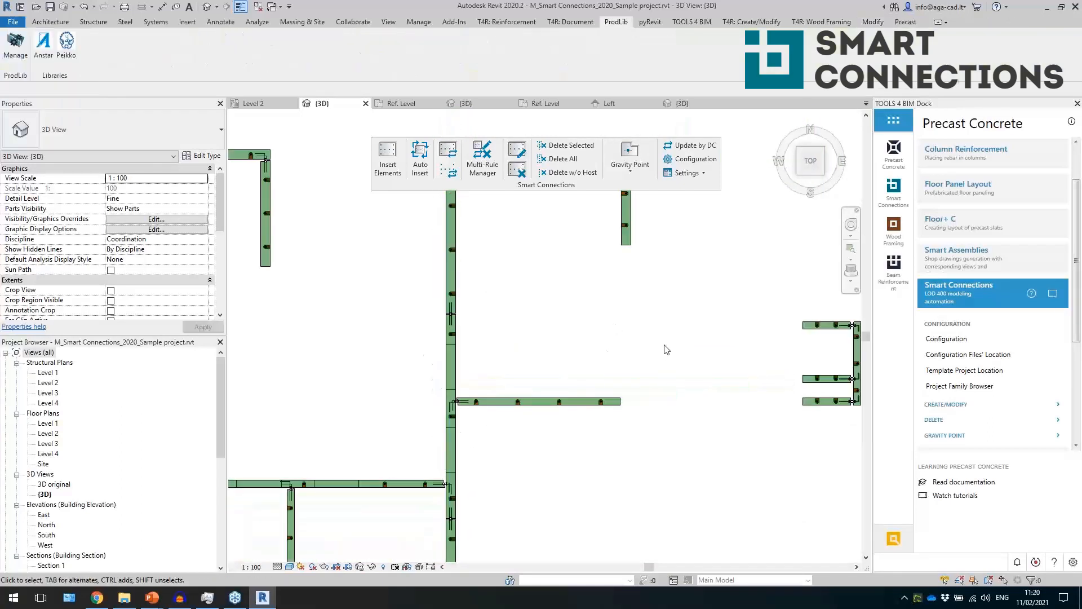
scroll(652, 361, up, 5)
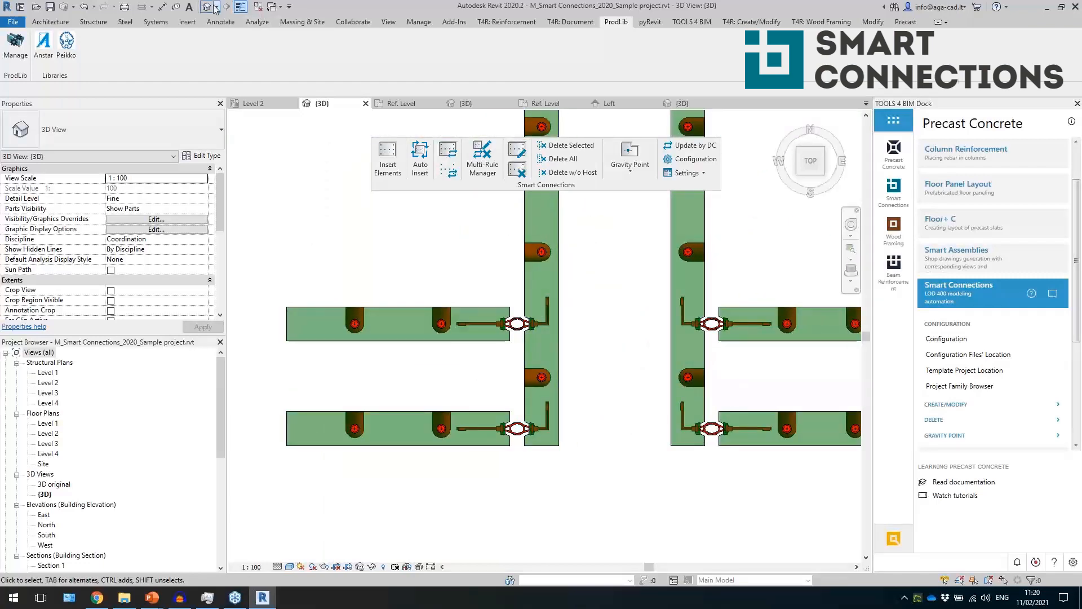
Look over the project's sample structures in 3D and in the Level 2 structural plan, including the slab and beam-column examples
scroll(592, 303, down, 5)
shift+middle_drag(609, 303, 553, 320)
scroll(606, 274, down, 4)
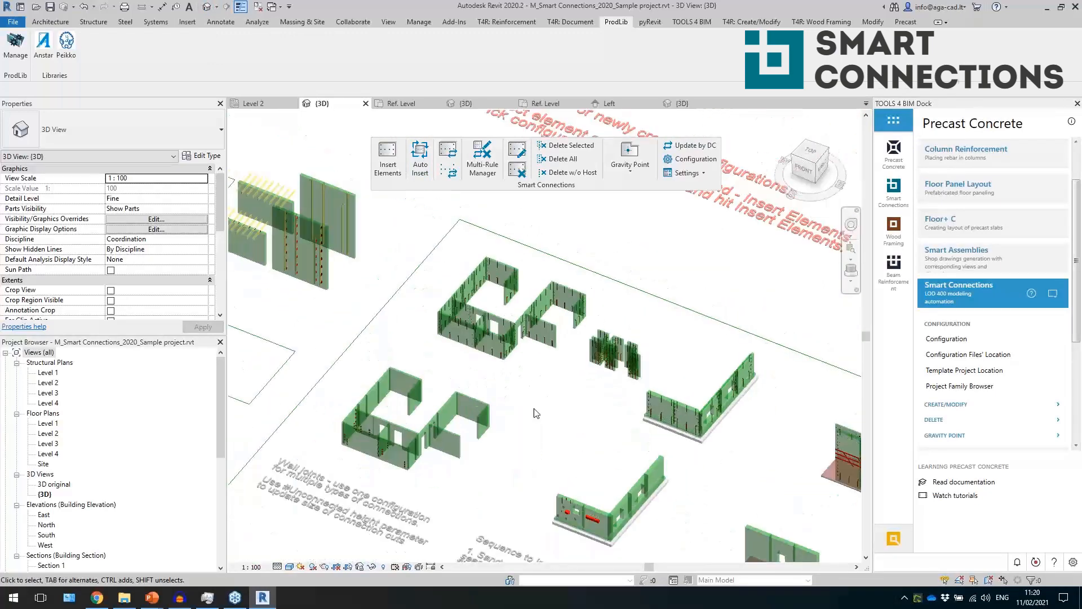
middle_drag(541, 404, 640, 338)
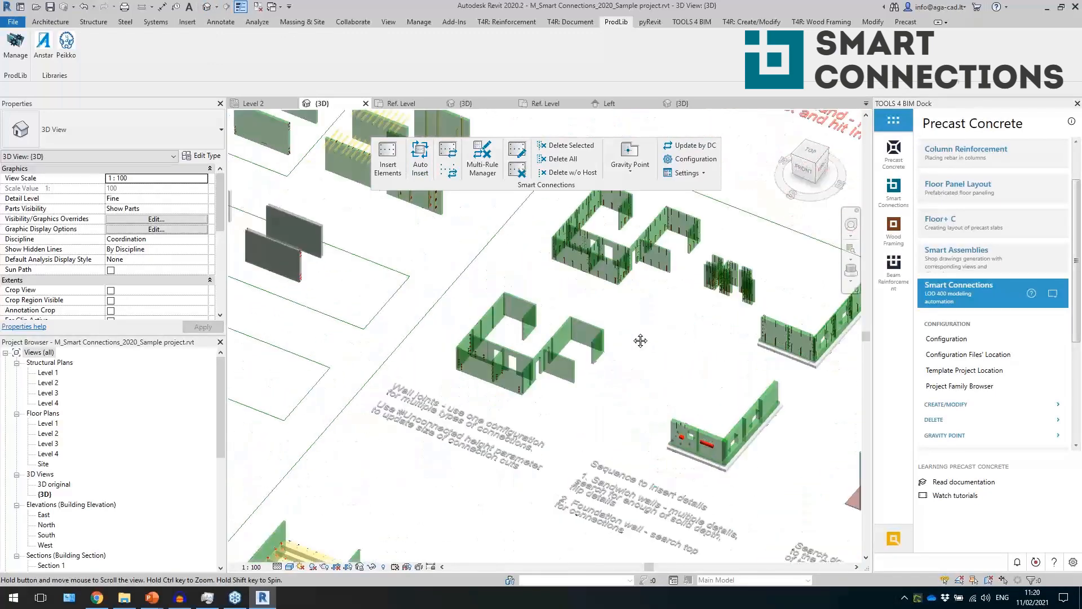
click(50, 382)
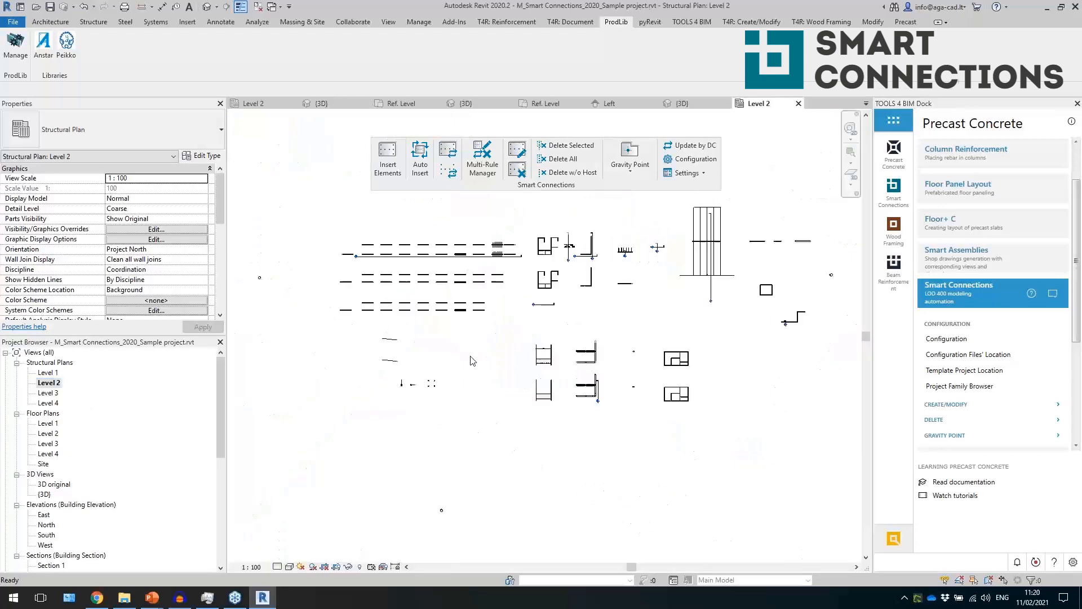
scroll(638, 317, up, 2)
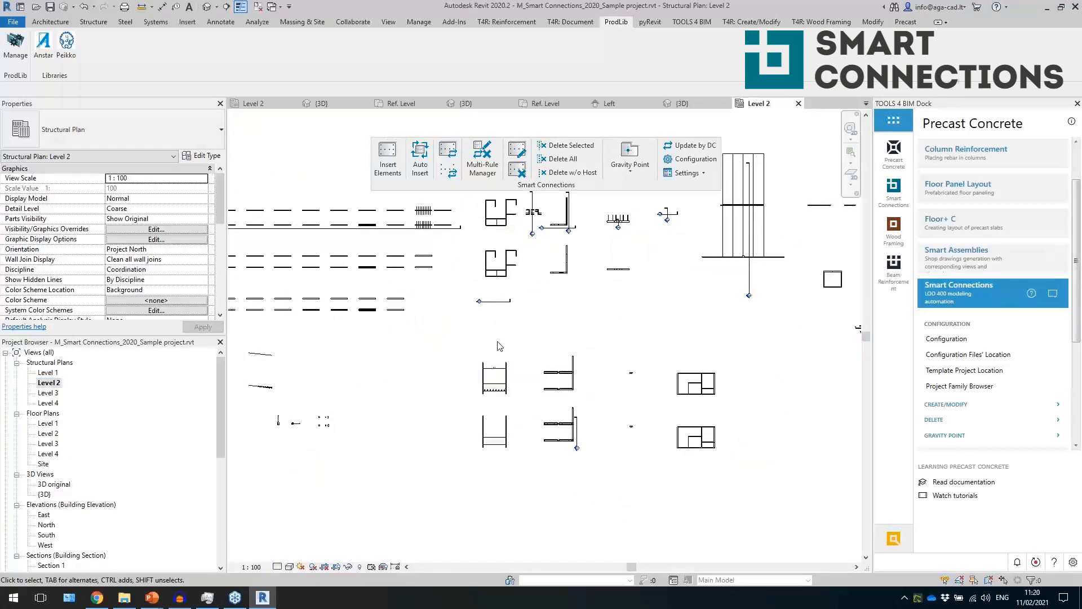
click(207, 7)
middle_drag(570, 483, 577, 399)
middle_drag(493, 472, 573, 343)
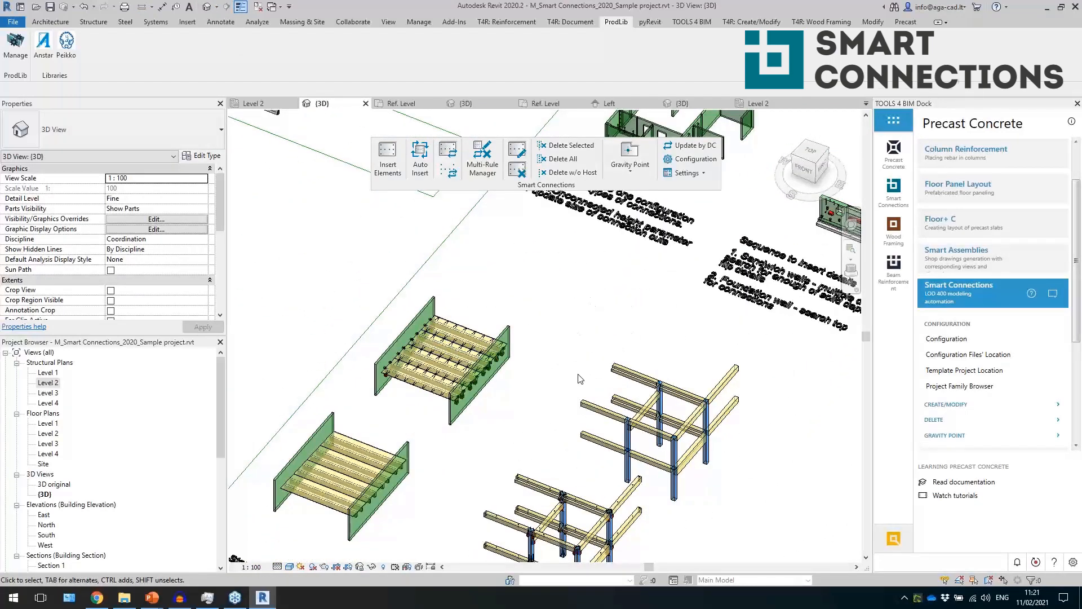
Open the DT configuration from a 2xDT slab connection on the front slab and review its top-face layout rule, fixed number and spacing
middle_drag(441, 481, 516, 405)
scroll(467, 313, up, 6)
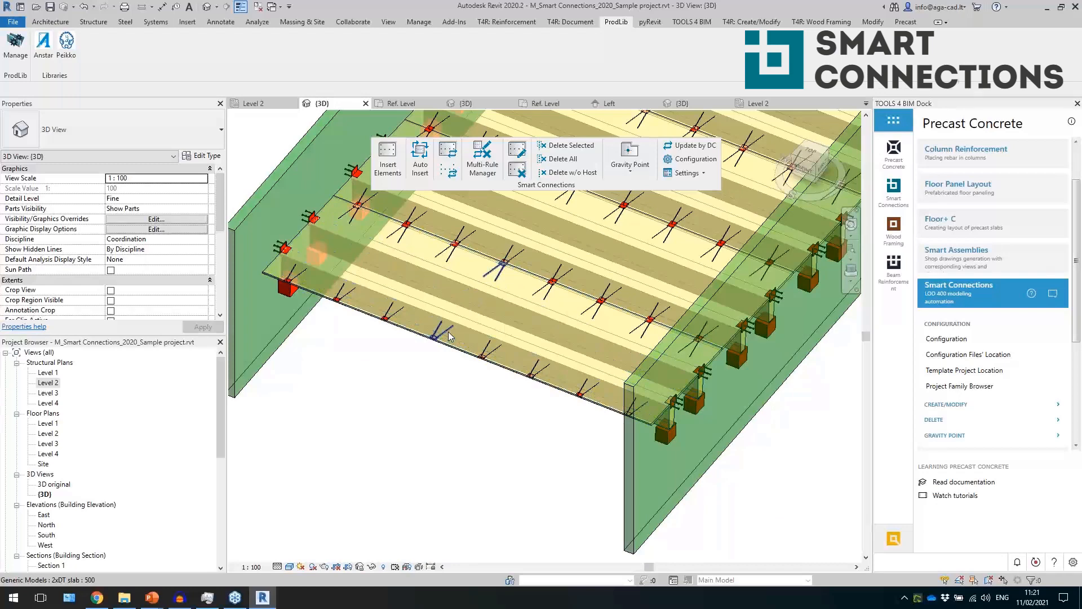
click(449, 335)
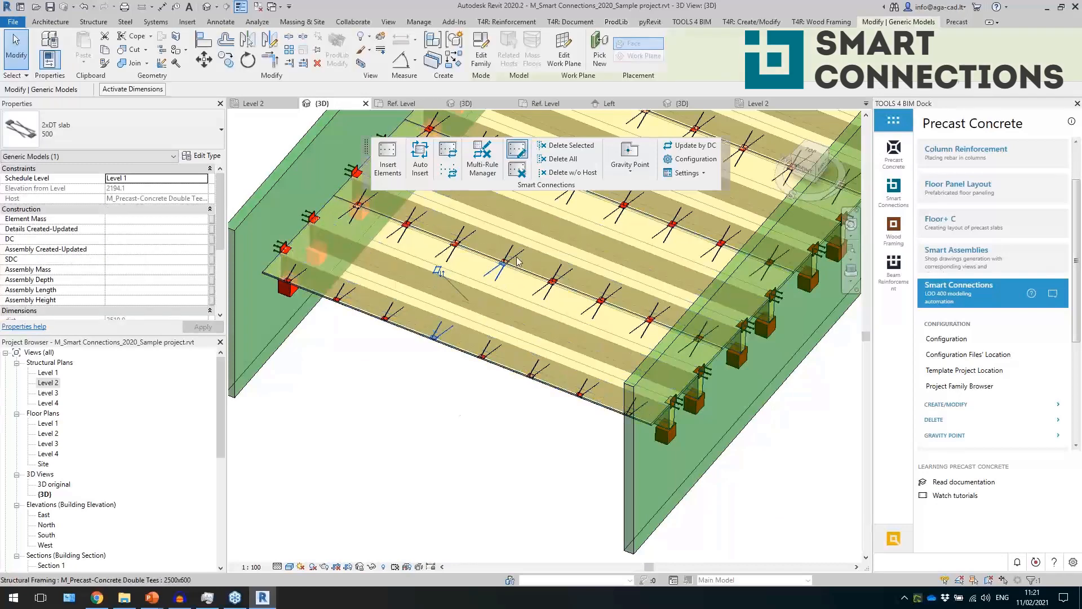
click(475, 379)
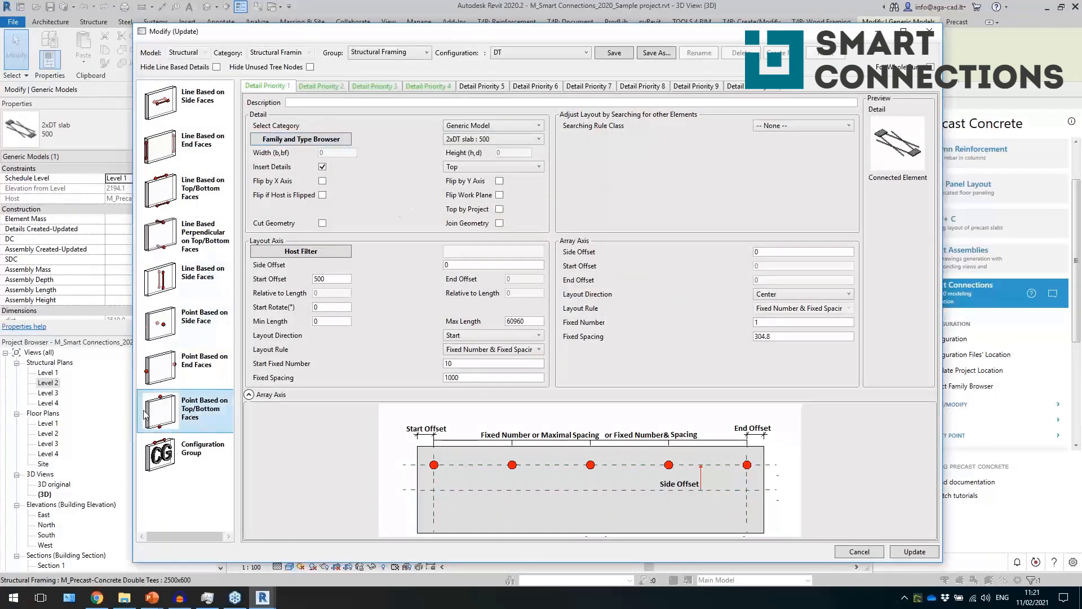
click(379, 53)
click(370, 131)
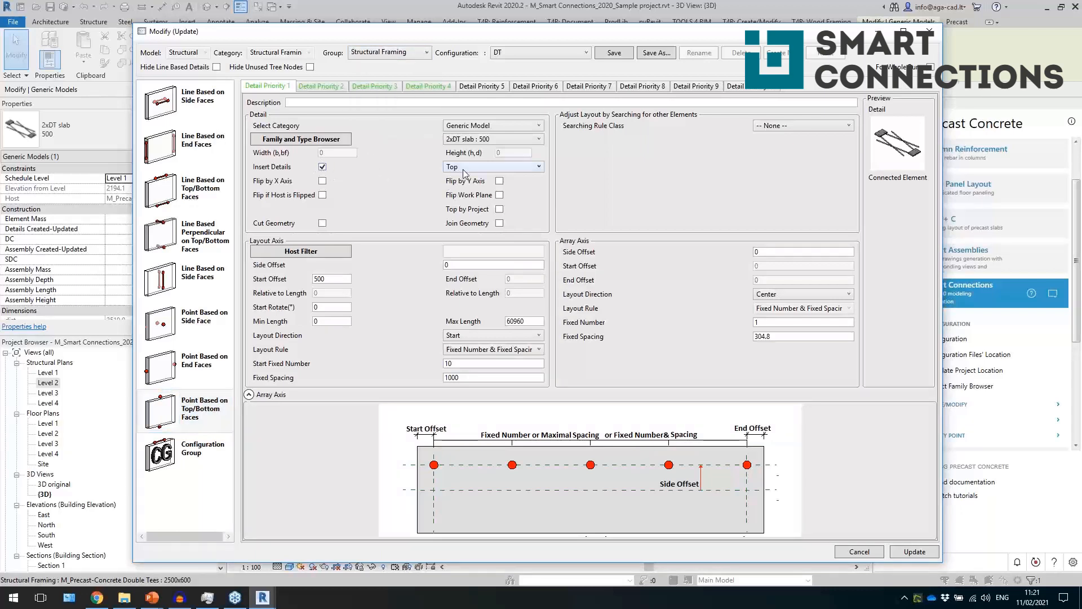
click(476, 343)
click(477, 344)
click(453, 365)
click(466, 378)
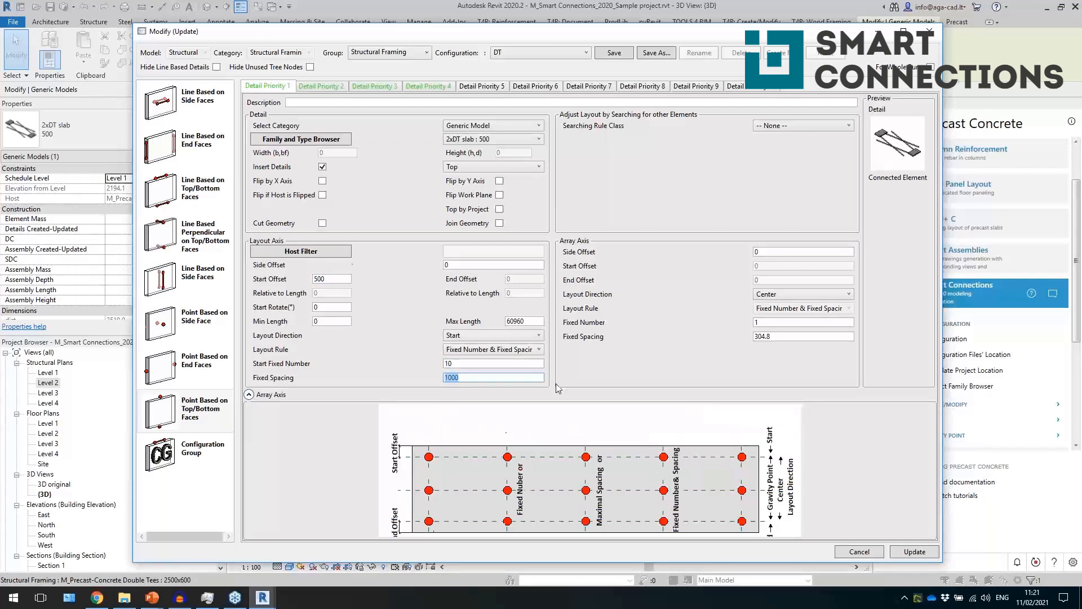
Review the plate settings in Detail Priorities 2, 3 and 4 of the DT configuration, save it and close the configuration window
click(321, 86)
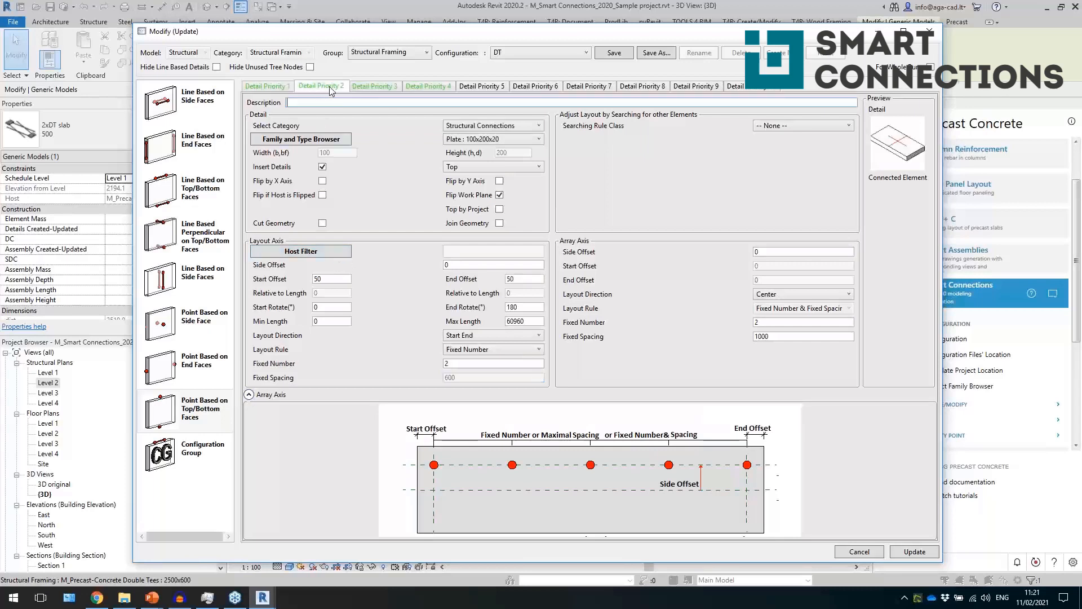
click(390, 87)
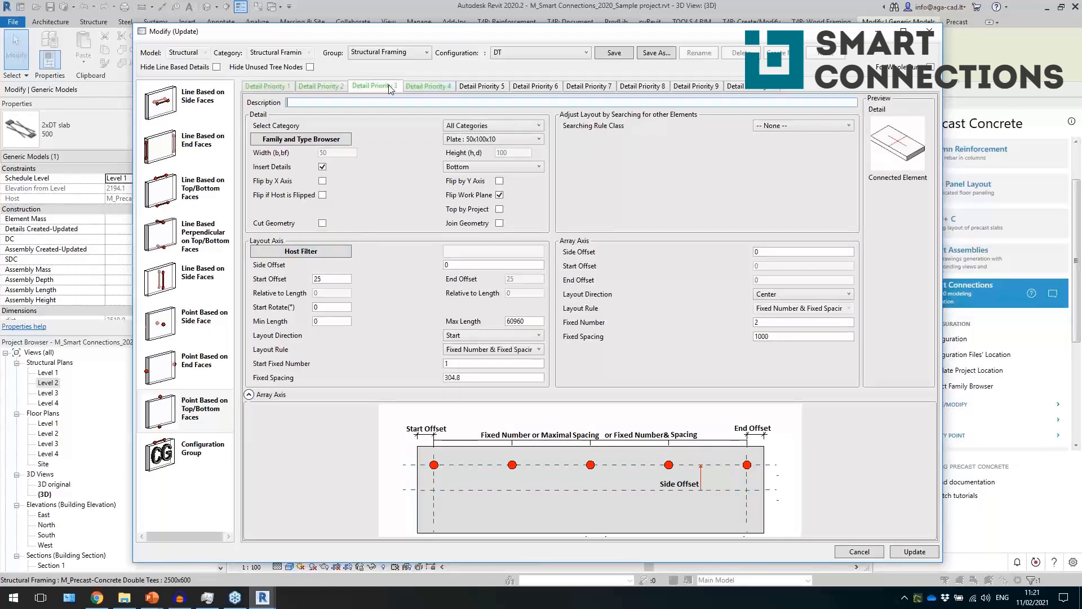
click(437, 87)
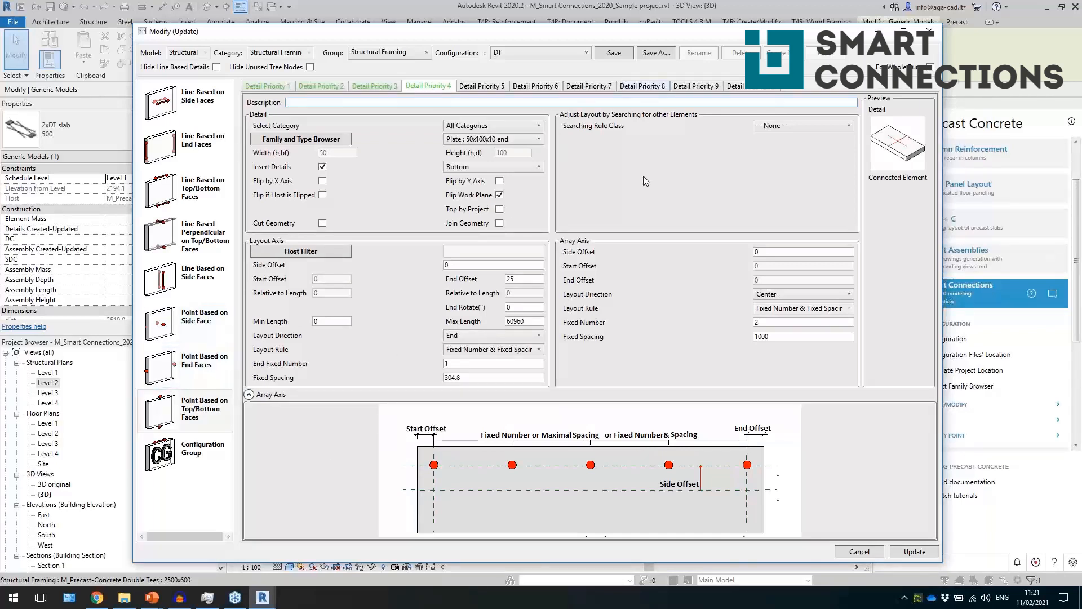
click(614, 53)
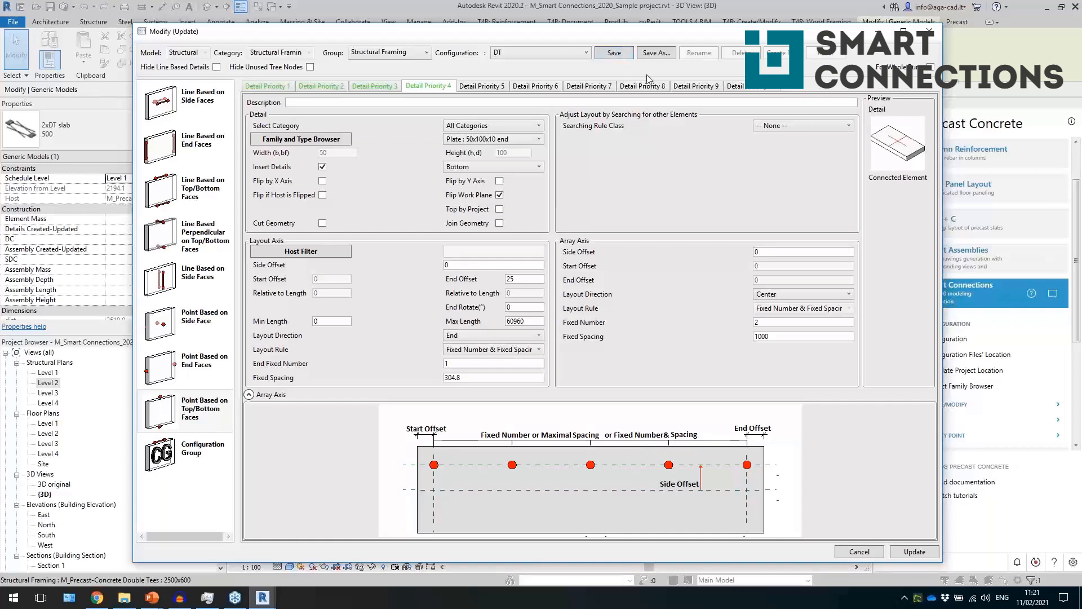
click(930, 31)
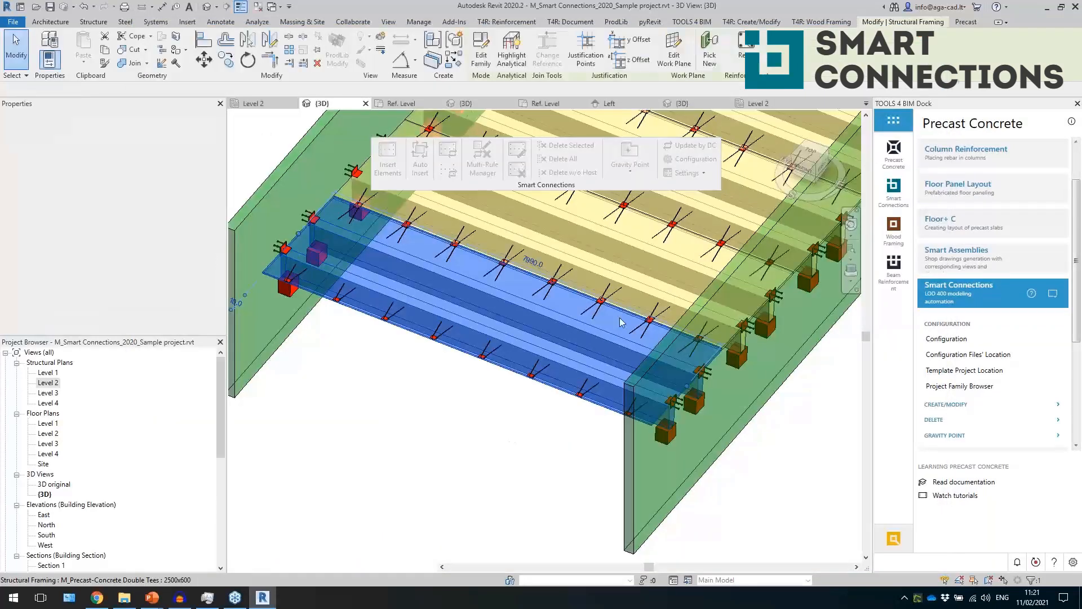
Insert details with the DT configuration of the Structural Framing group into three double tee slabs of the bare slab model
scroll(630, 294, down, 5)
scroll(544, 376, up, 5)
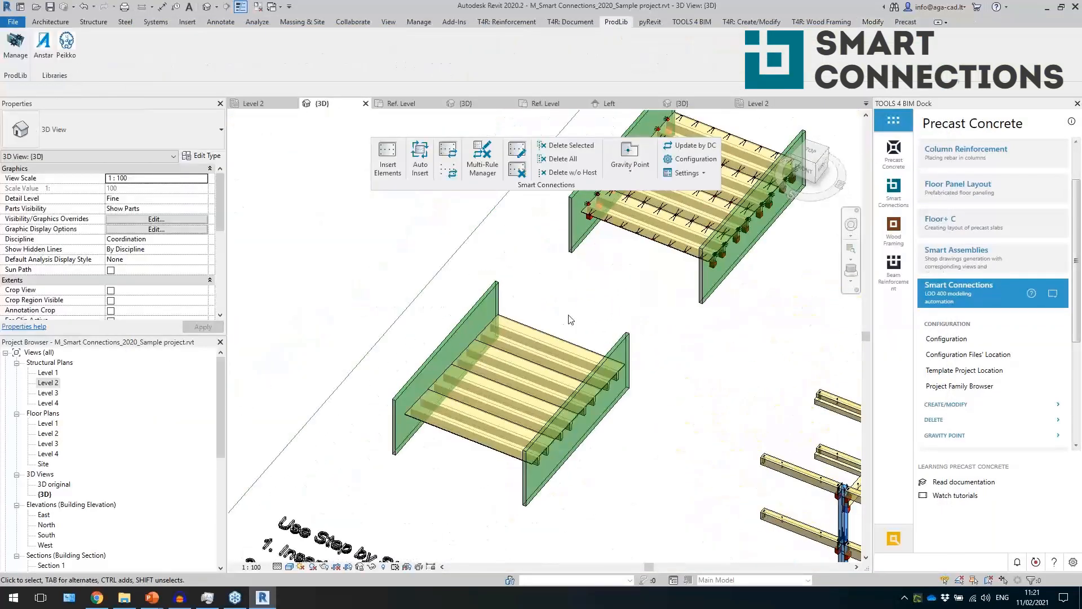
drag(523, 386, 520, 407)
drag(588, 473, 569, 444)
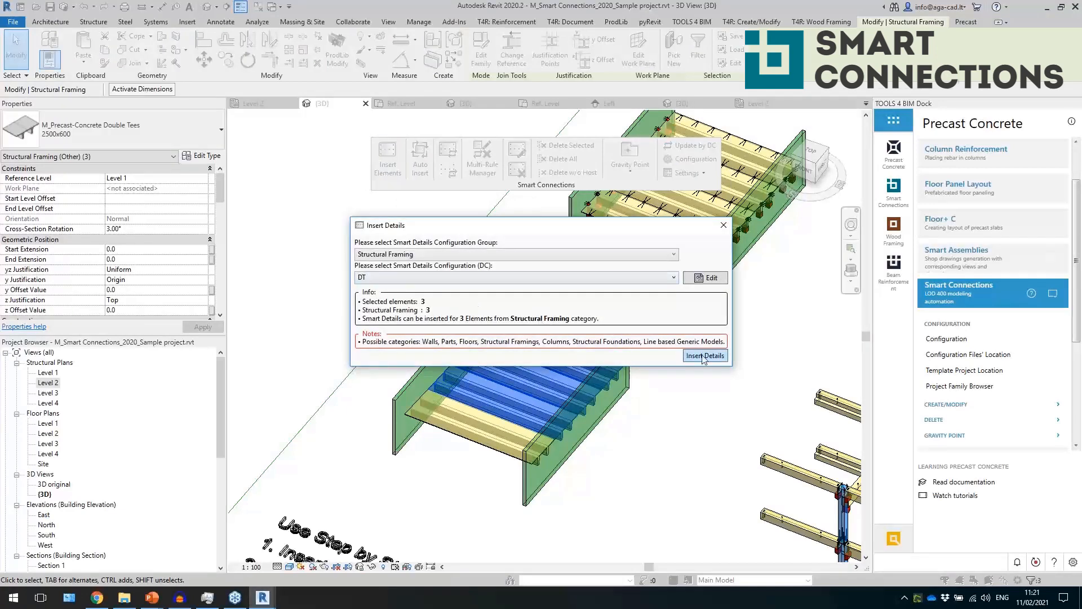
click(704, 356)
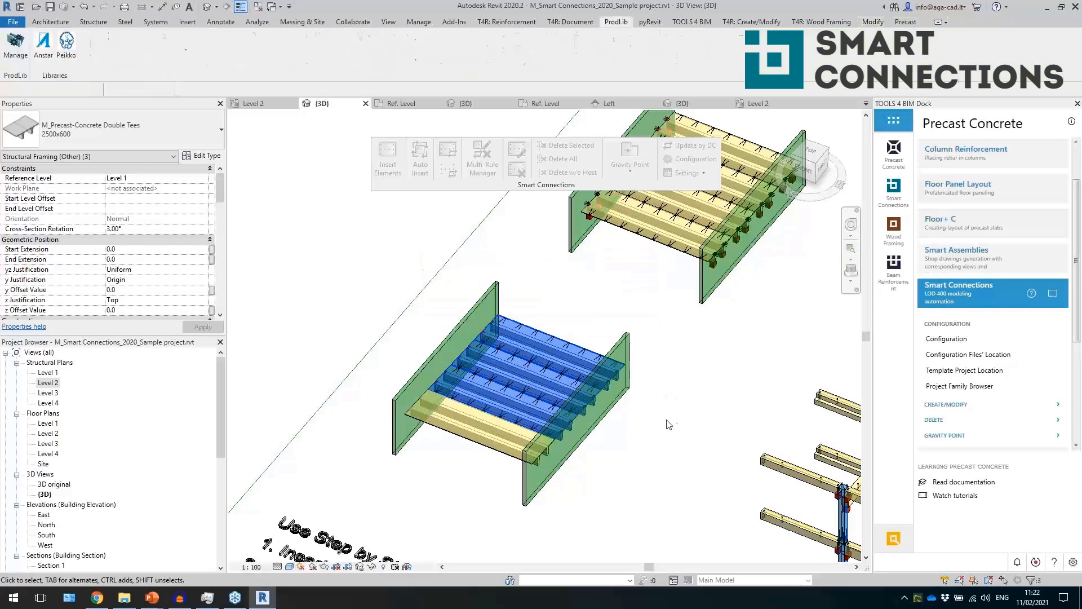
Replace the 100x200x20 plate in Detail Priority 2 with Welda : WELDA 100x100-68 2 and update the slab
scroll(473, 420, up, 5)
key(Escape)
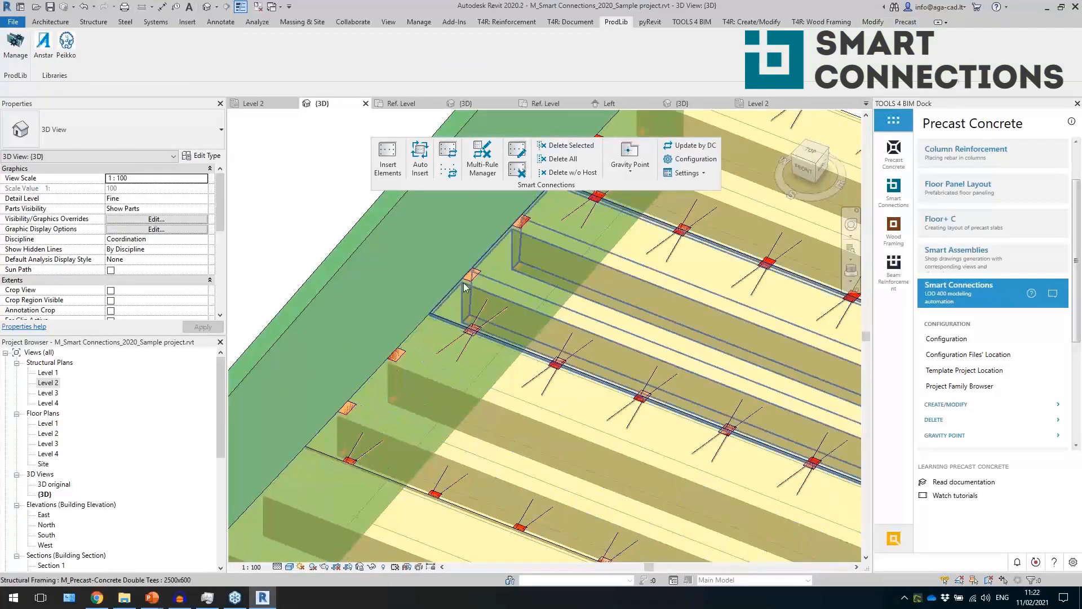
click(472, 273)
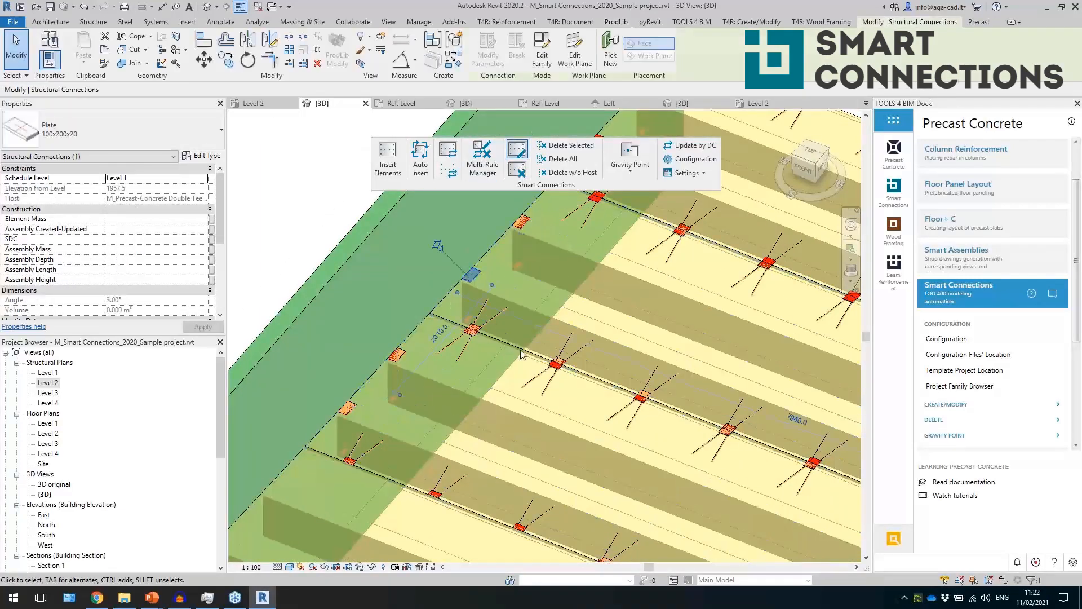
double_click(521, 354)
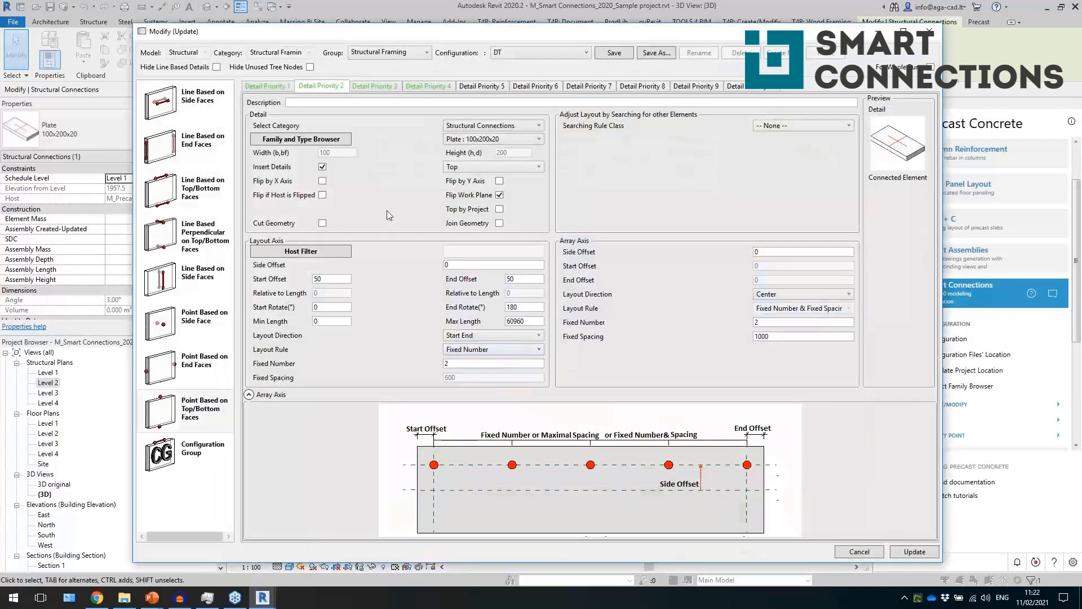
click(511, 141)
drag(663, 270, 659, 323)
click(539, 214)
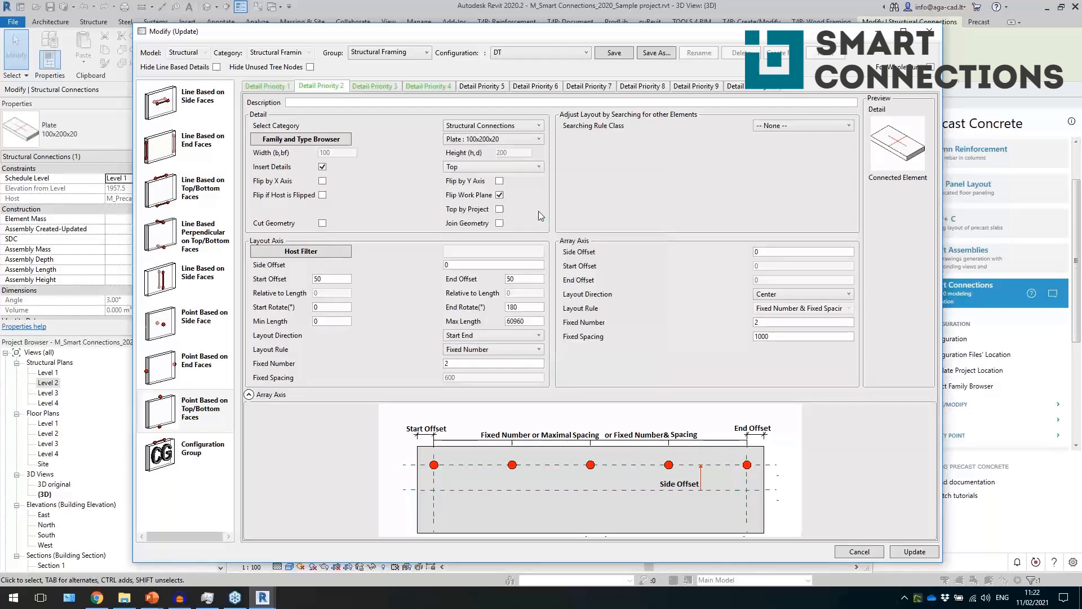
click(896, 551)
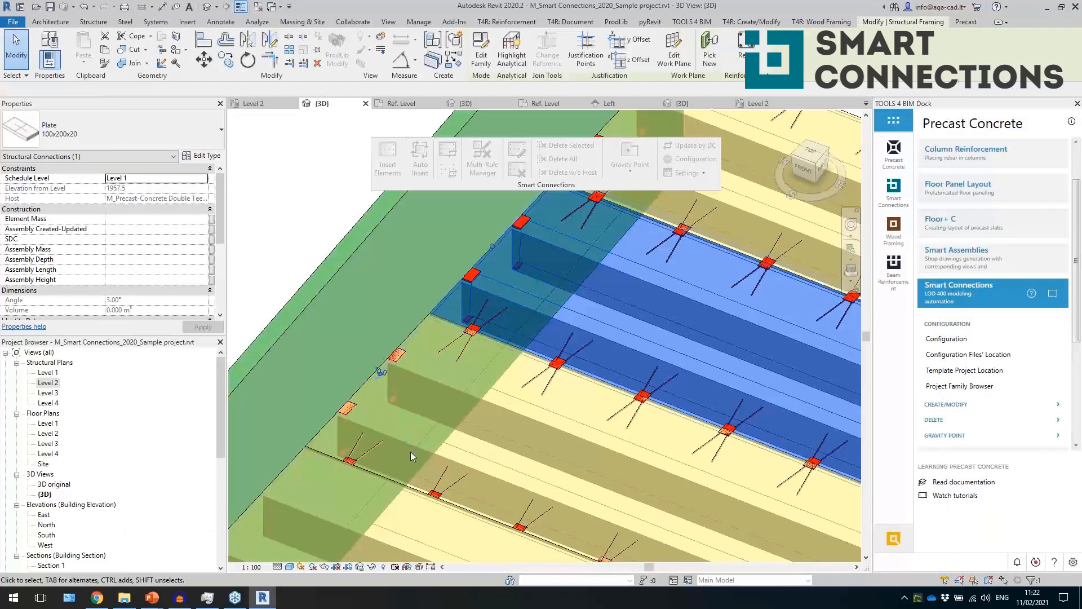
key(Escape)
Turn off Flip Work Plane for the slab's WELDA 100x100-68 2 end plate, update the slab and check the plate
scroll(493, 294, up, 4)
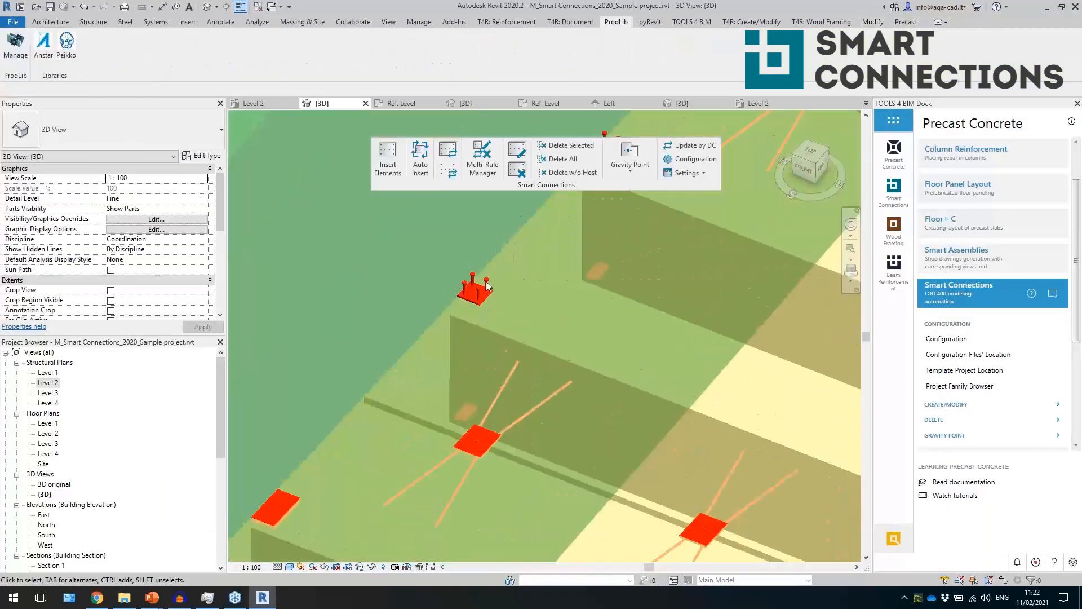
click(486, 286)
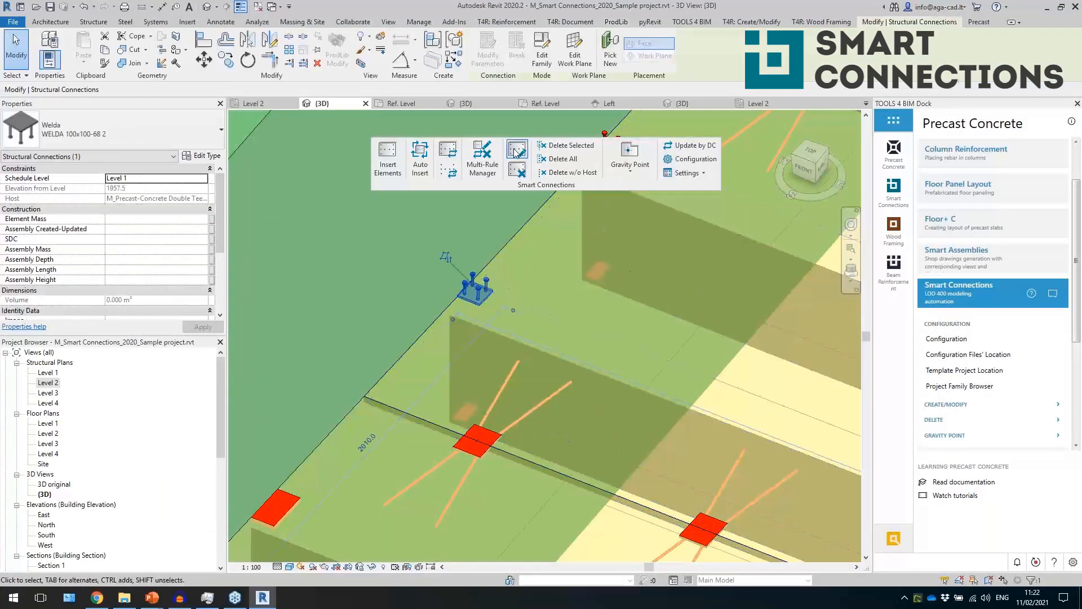
click(495, 329)
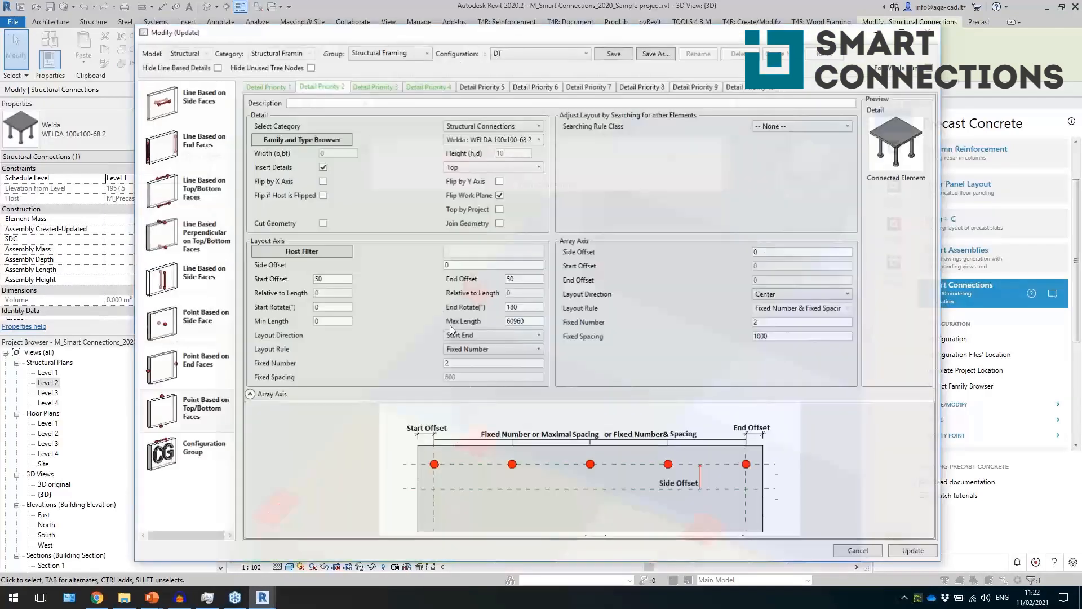
click(500, 195)
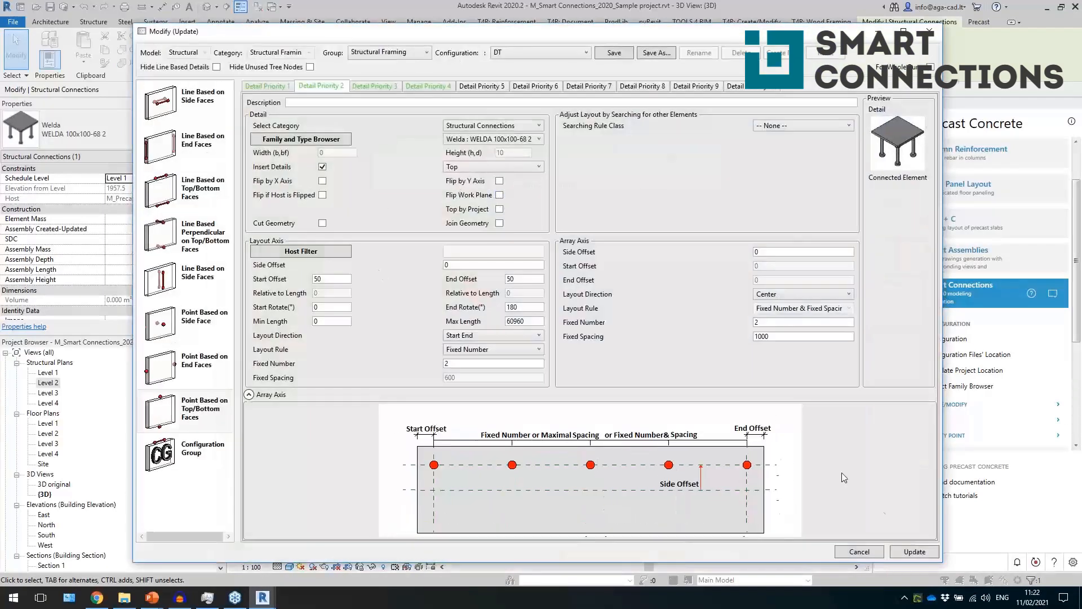
click(909, 551)
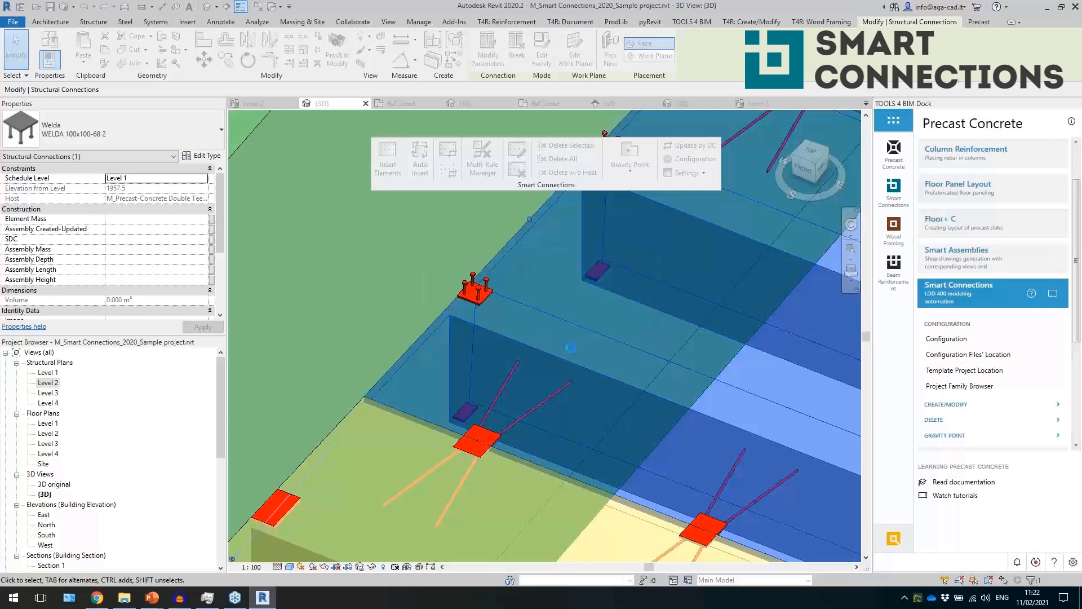
key(Escape)
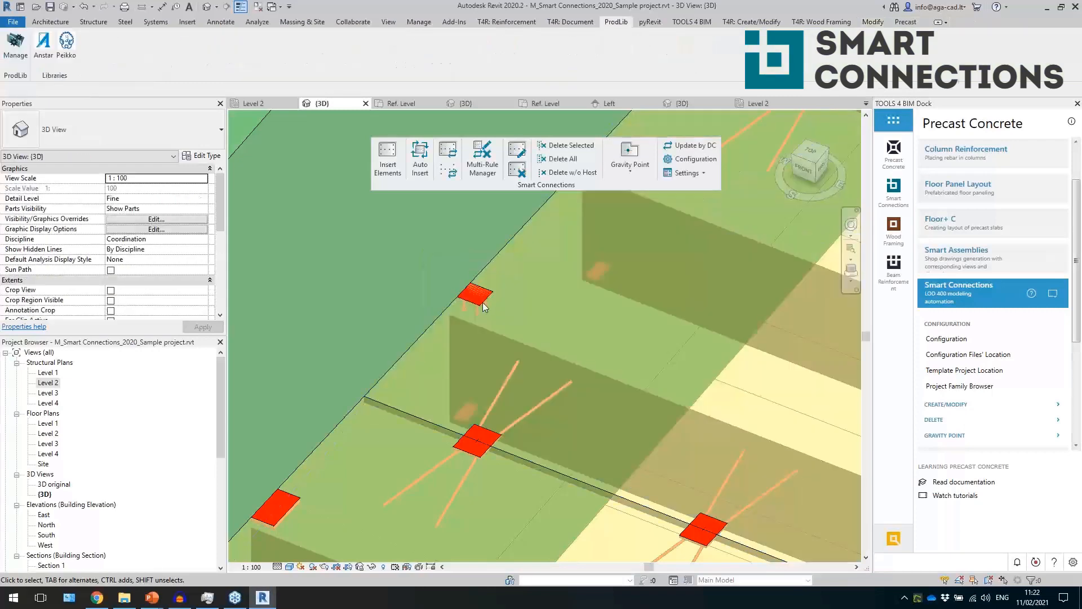
click(480, 307)
scroll(364, 396, down, 2)
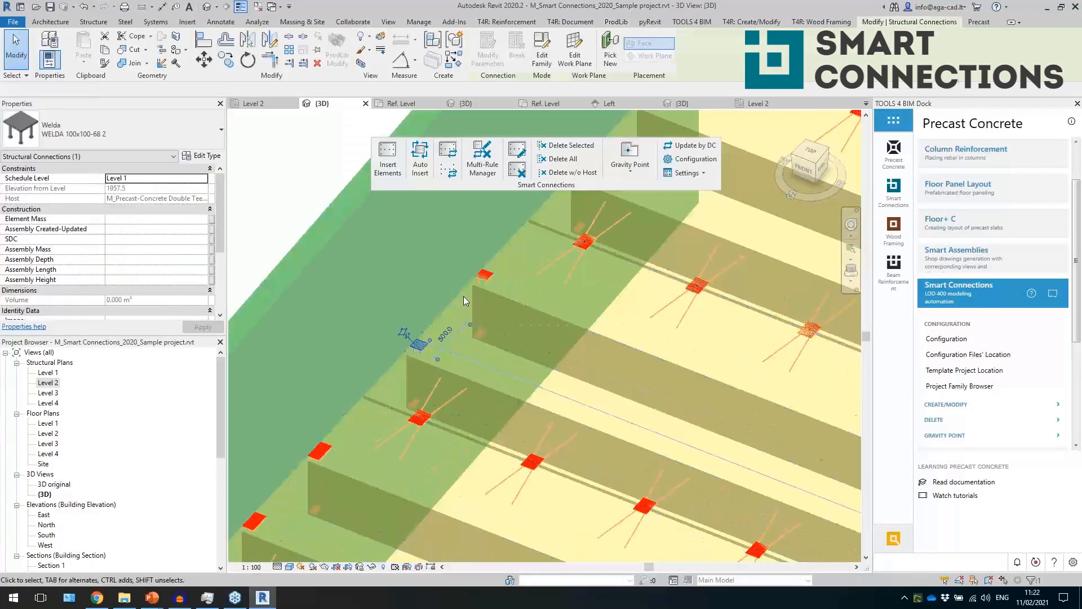
key(Escape)
In the Level 2 structural plan, place a vertical 2500x600 double tee beam about 4900 mm long below the building's lower wall
scroll(487, 283, down, 5)
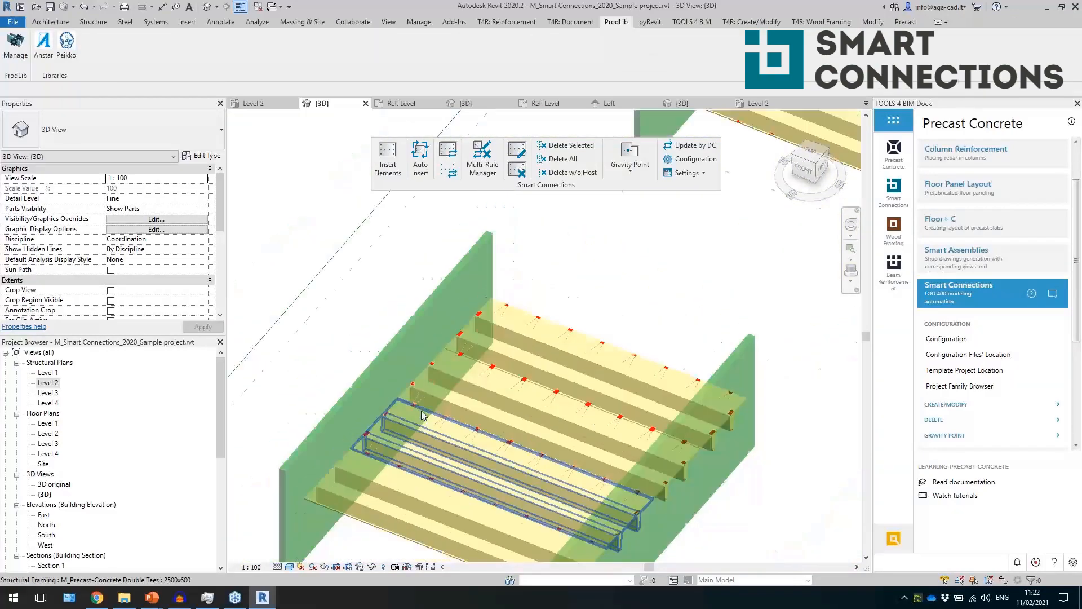
scroll(590, 313, down, 6)
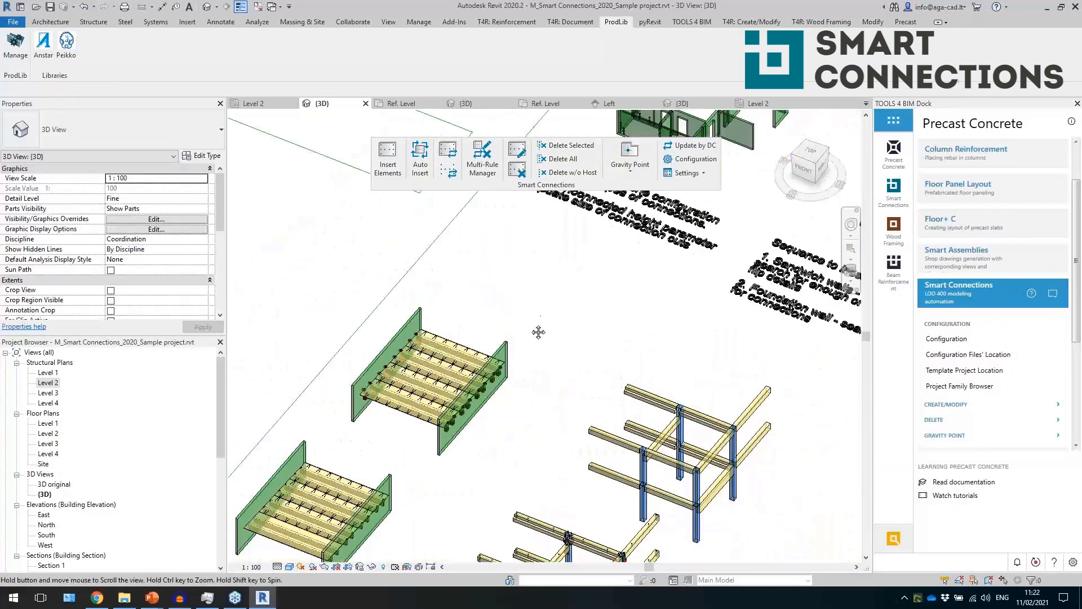
double_click(47, 384)
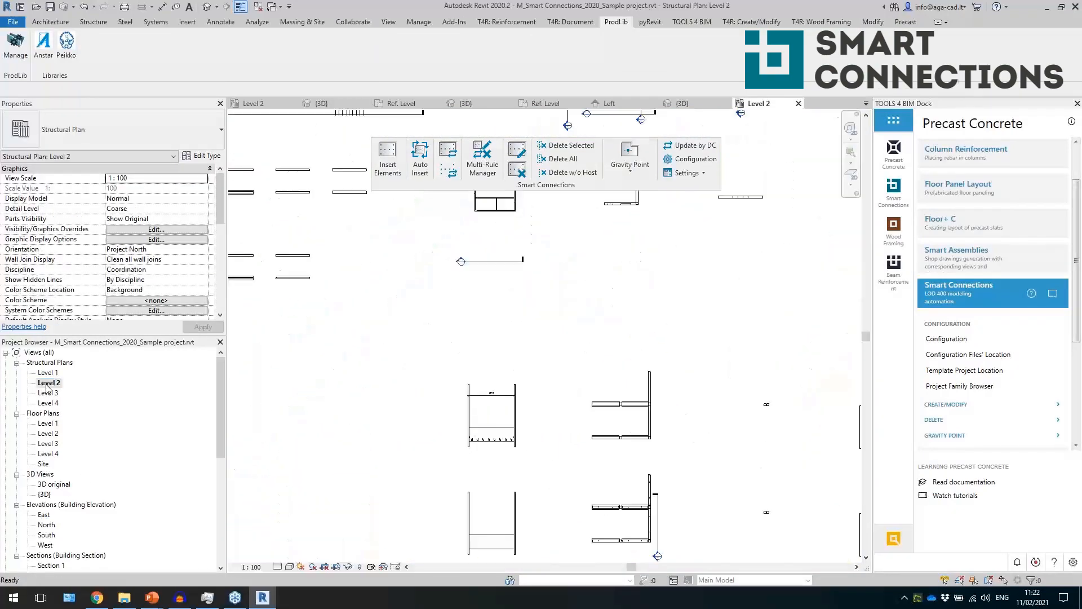
scroll(508, 248, up, 5)
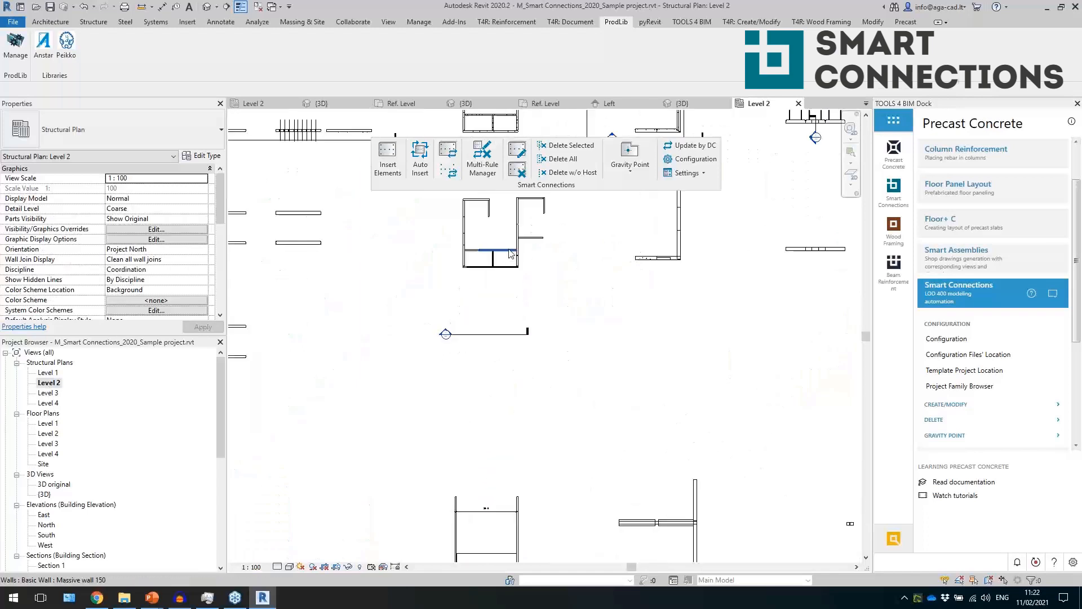
click(86, 20)
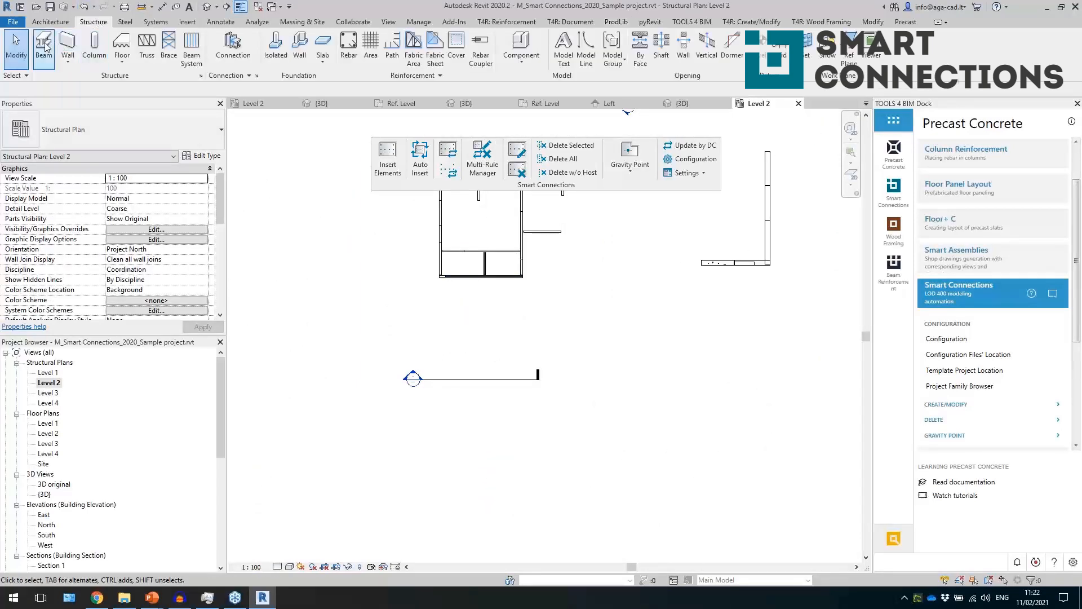
scroll(456, 309, up, 3)
click(453, 355)
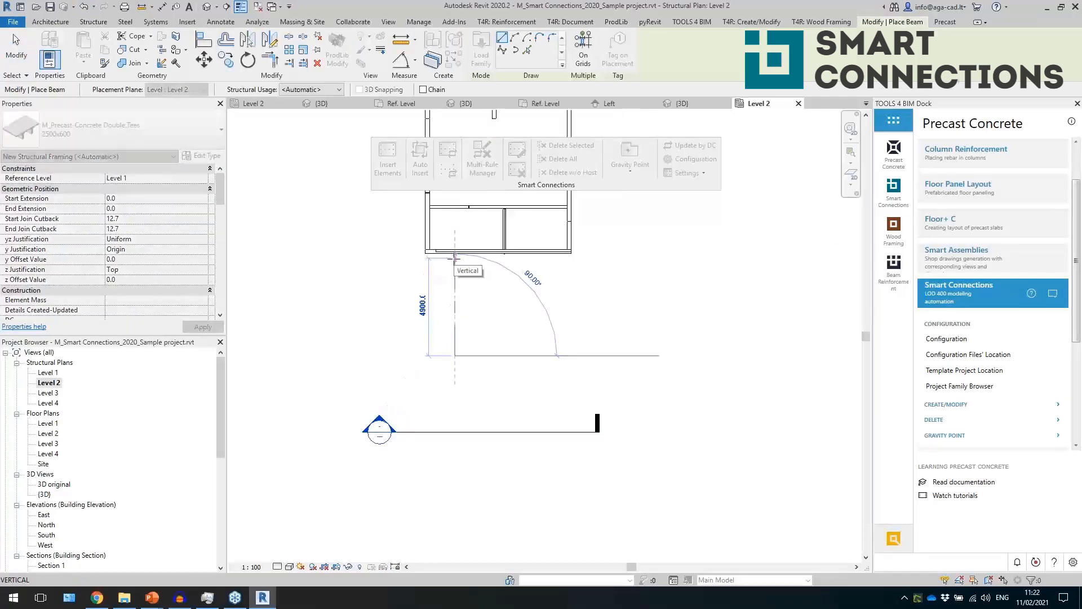
key(Escape)
key(Escape)
Set the distance from the new double tee's upper end to the wall reference to 50 mm
scroll(475, 274, up, 3)
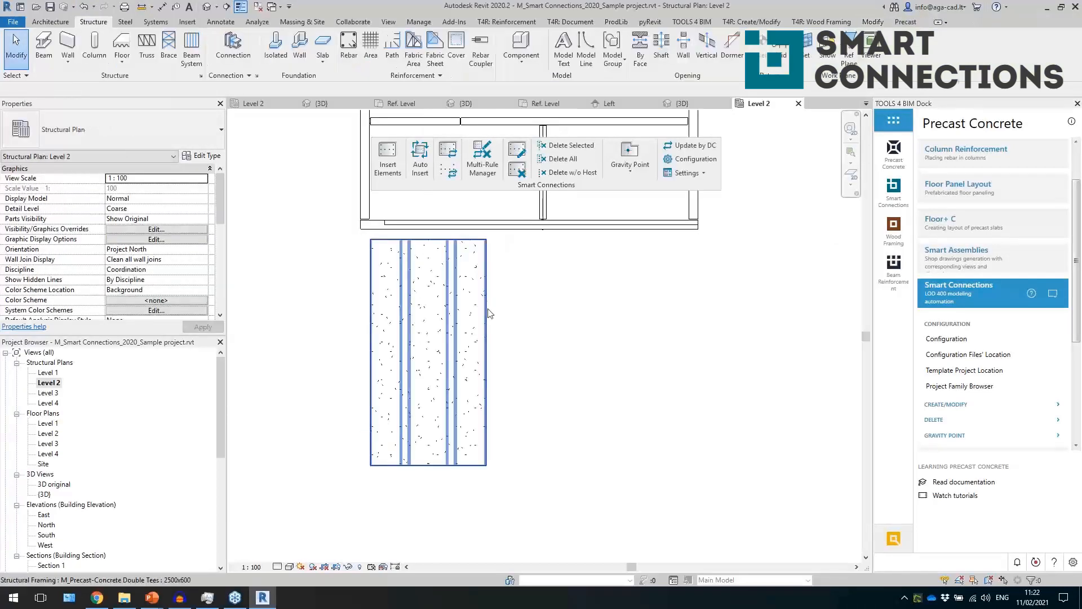
click(487, 310)
scroll(505, 232, up, 3)
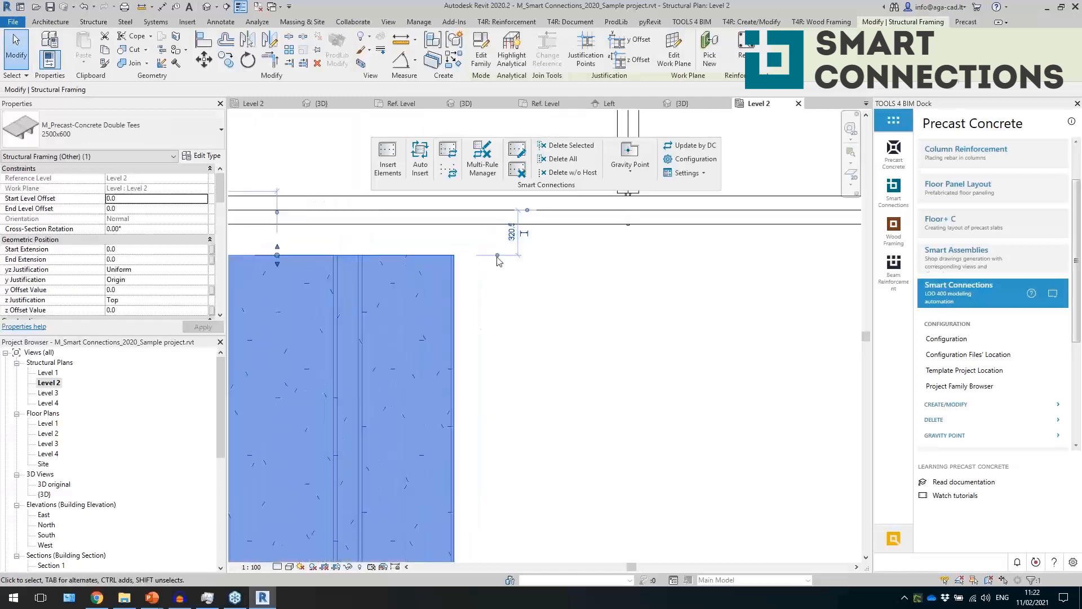
click(511, 236)
text(50)
key(Return)
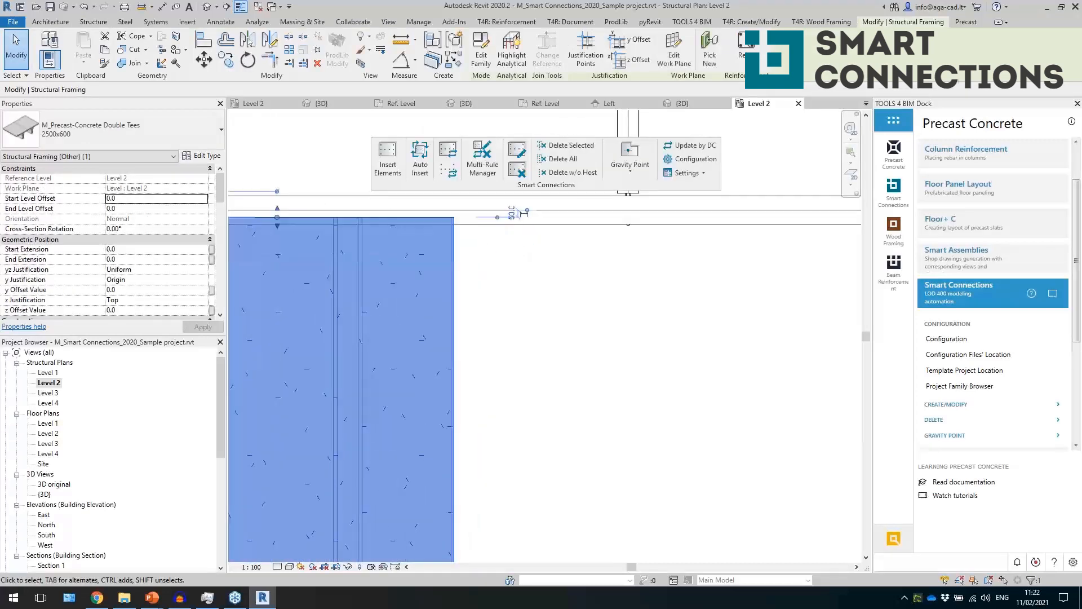
scroll(530, 248, down, 2)
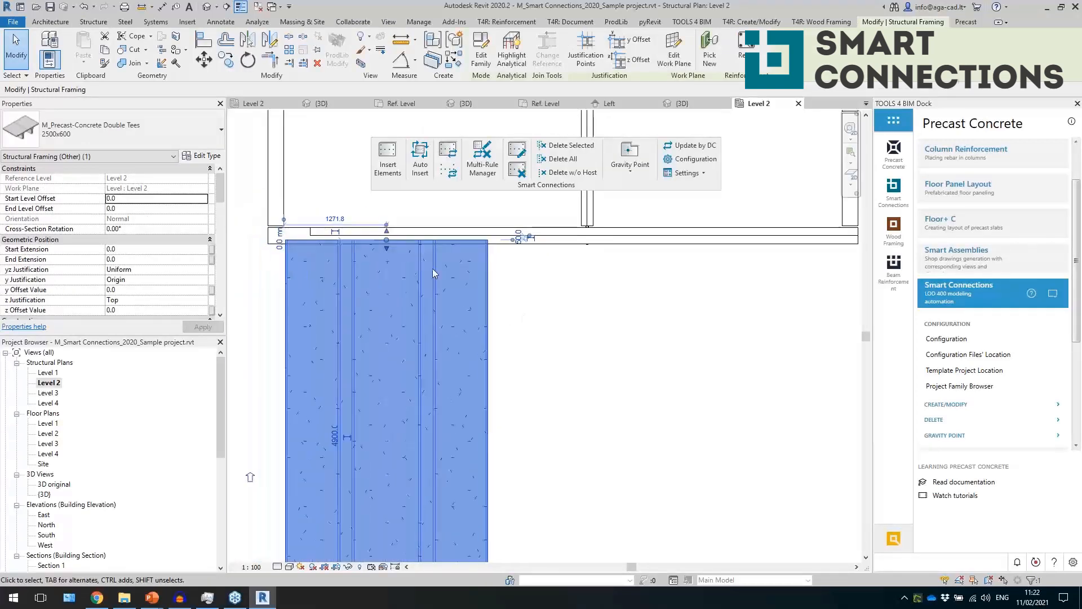
Move the new double tee 100 mm straight down, away from the wall
scroll(432, 268, up, 1)
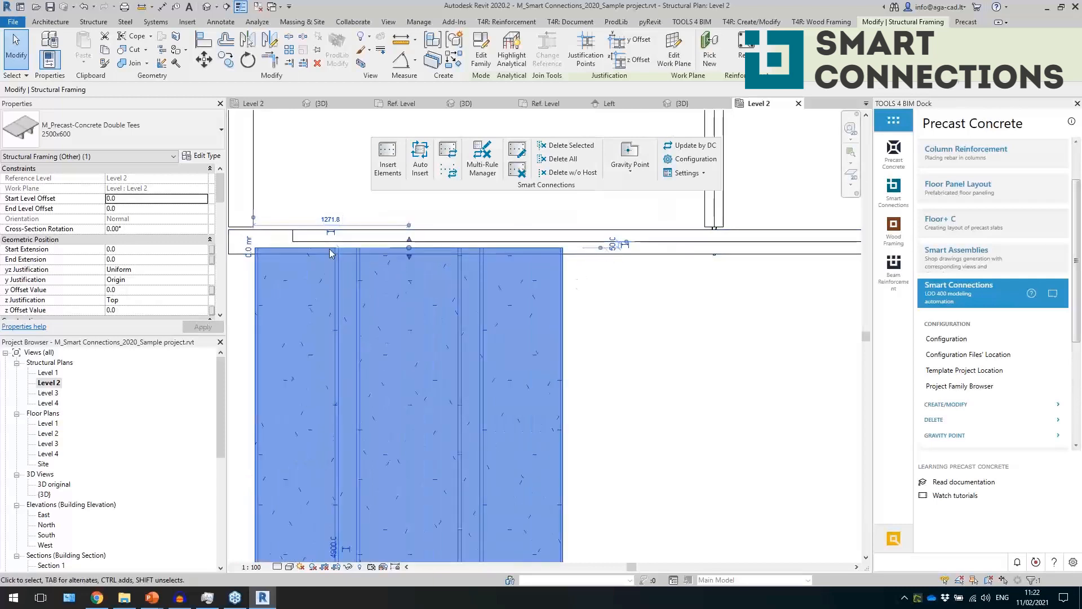
click(204, 59)
scroll(271, 253, up, 2)
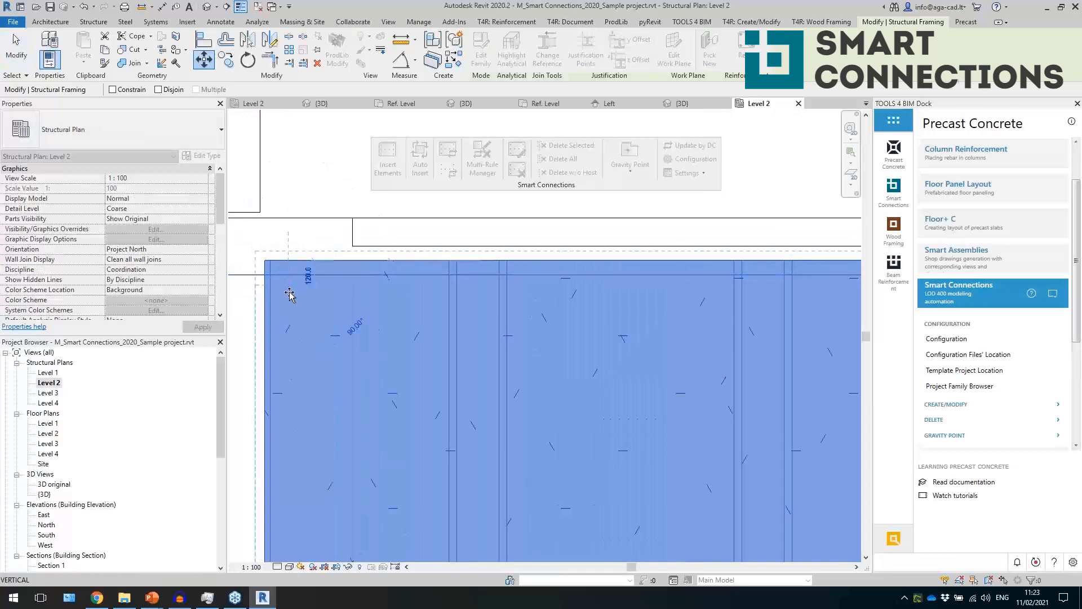
text(100)
key(Return)
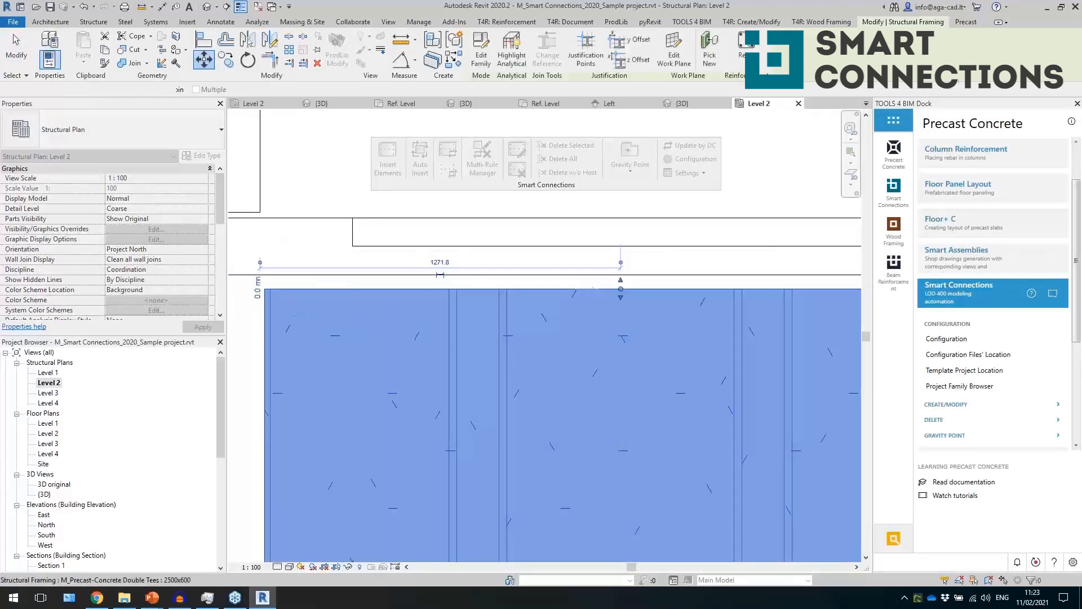
click(531, 326)
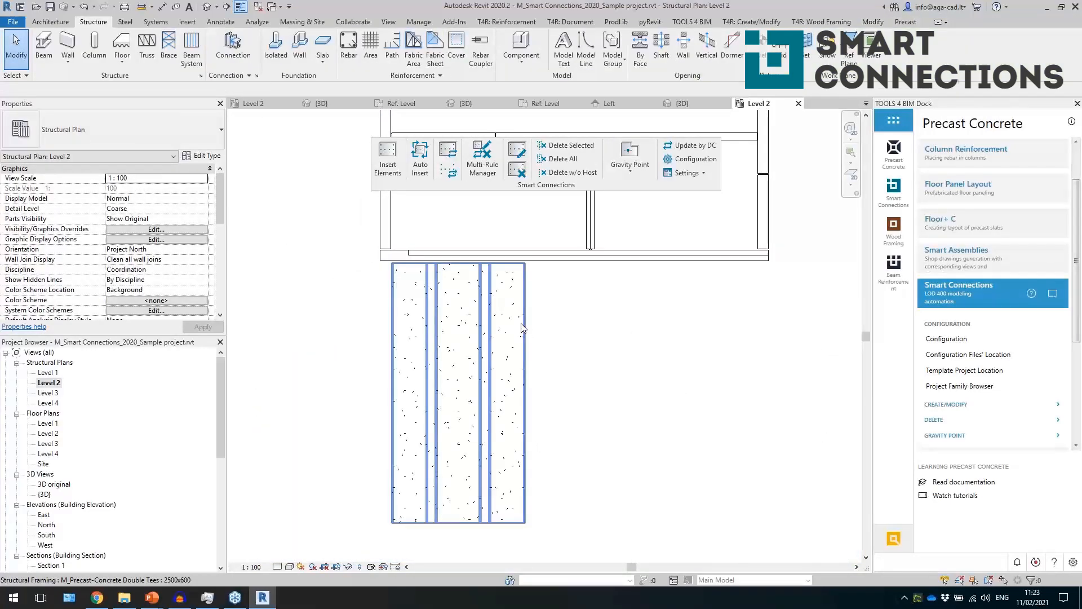
Copy the double tee 2500 mm to the right so the two slabs lie side by side
click(524, 328)
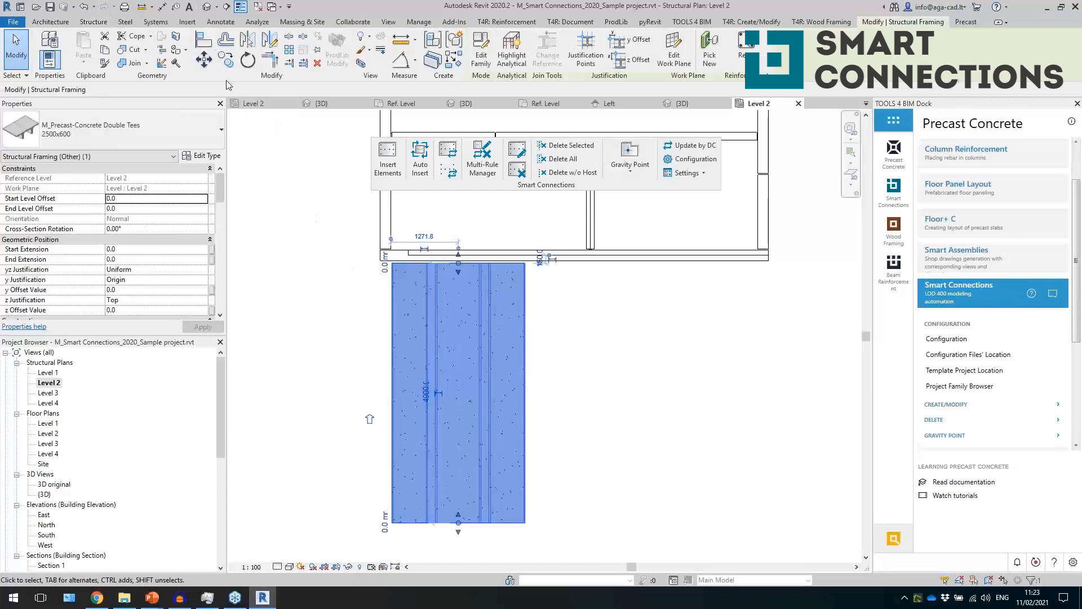
key(m)
key(v)
key(c)
key(o)
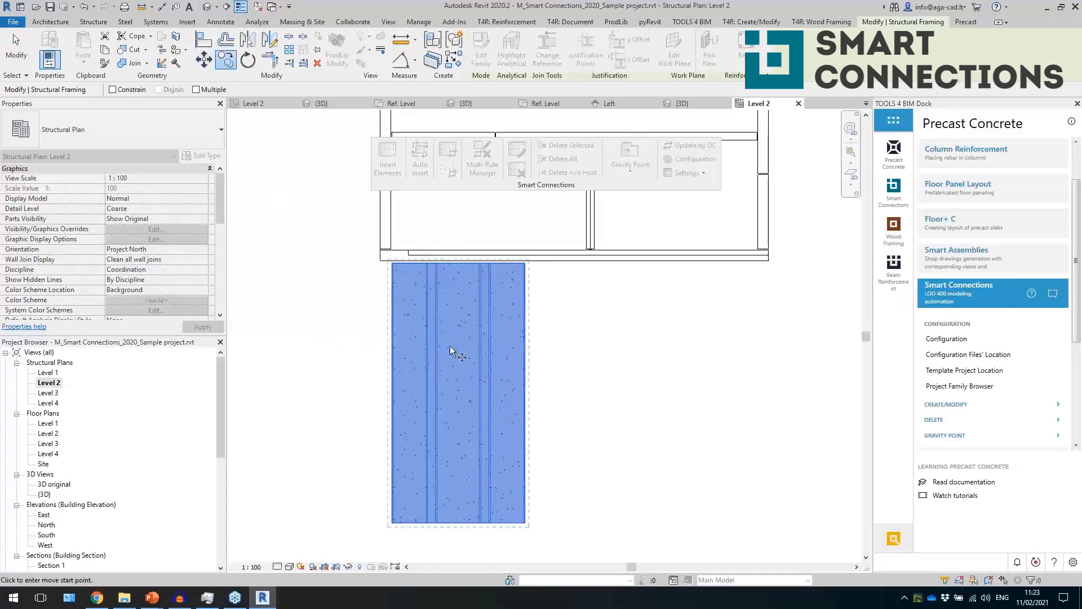
text(2500)
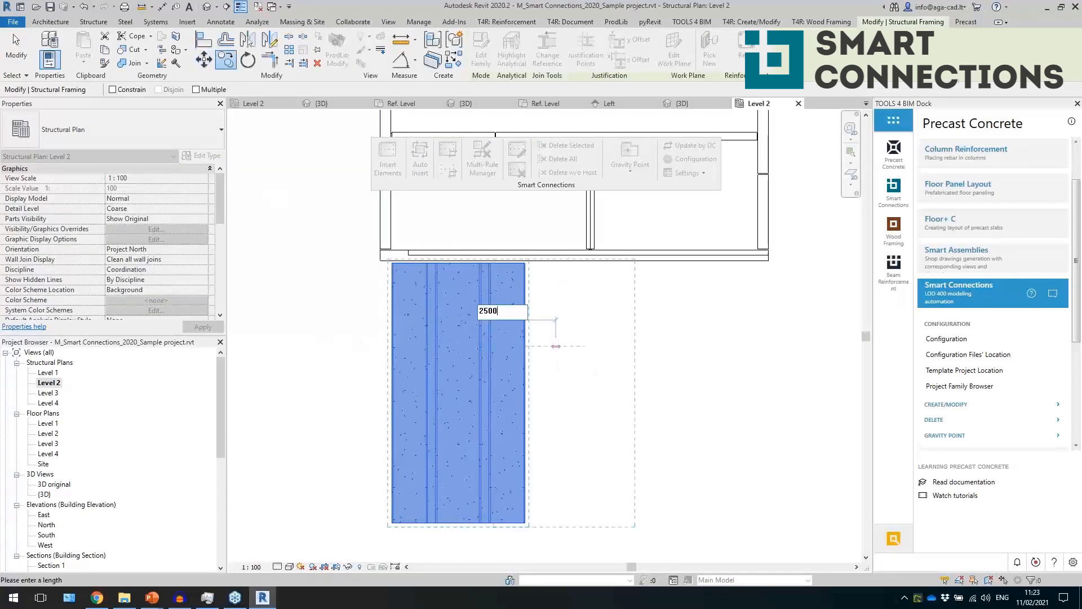
key(Return)
key(Escape)
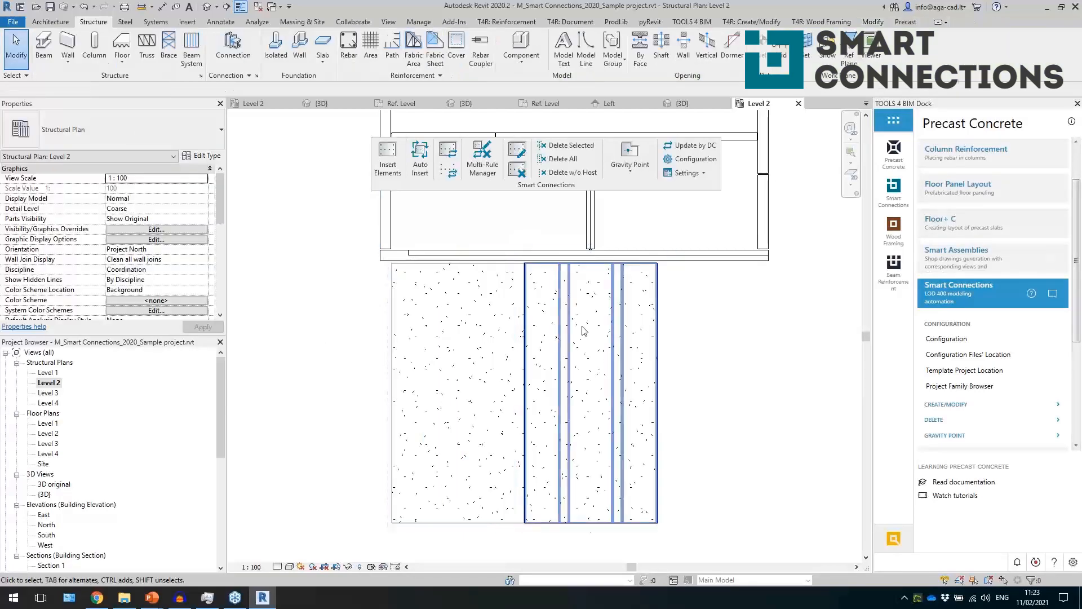
In the 3D view, set the start and end level offsets of both new double tees to -1500
click(207, 8)
scroll(434, 457, up, 3)
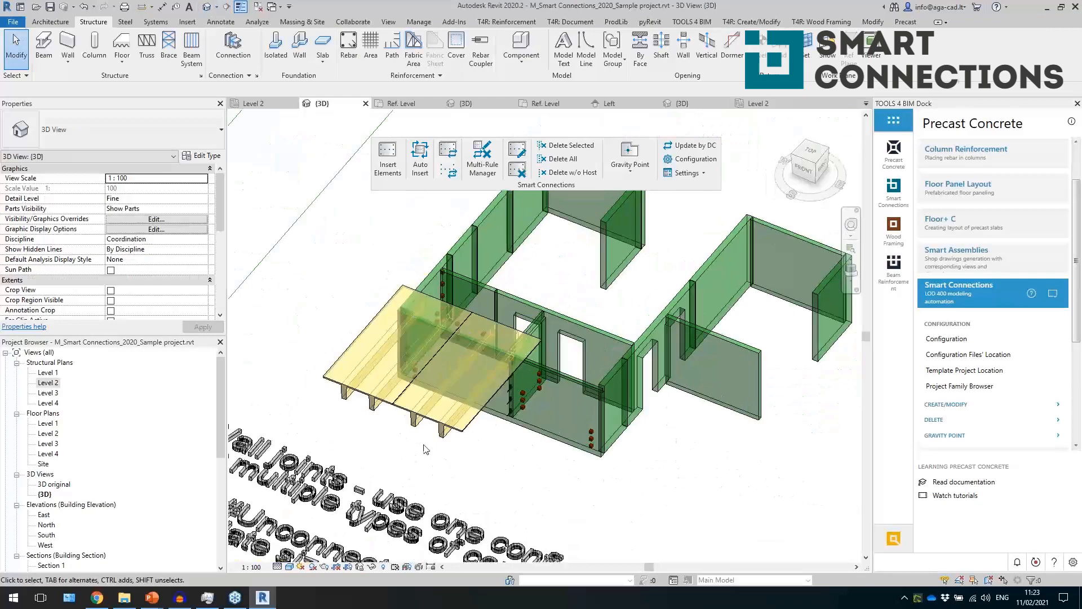
drag(433, 453, 399, 421)
ctrl+click(378, 405)
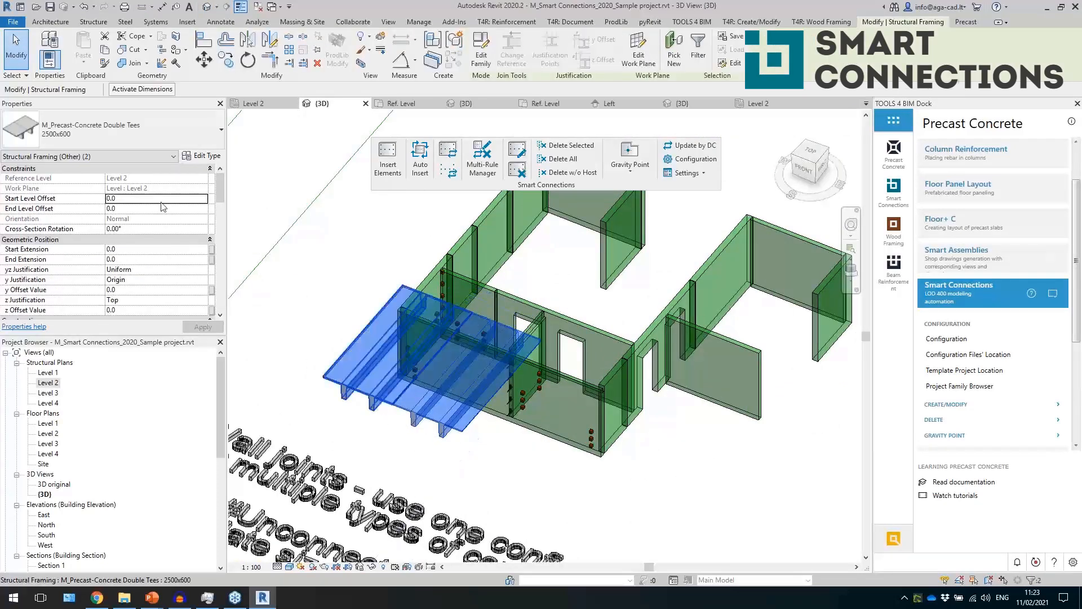
click(158, 197)
text(-1500)
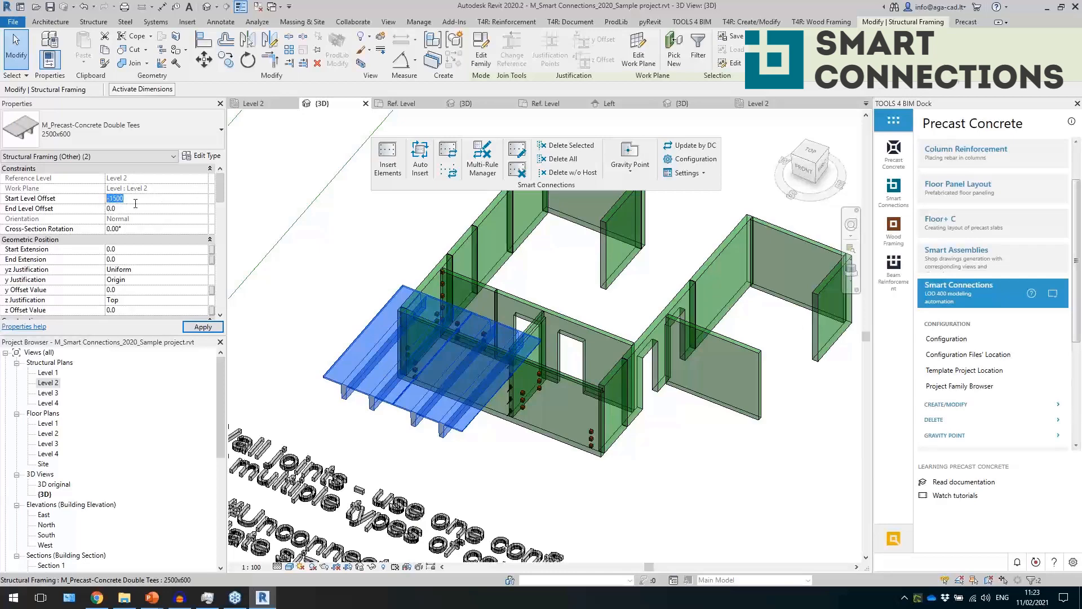
key(Return)
click(134, 208)
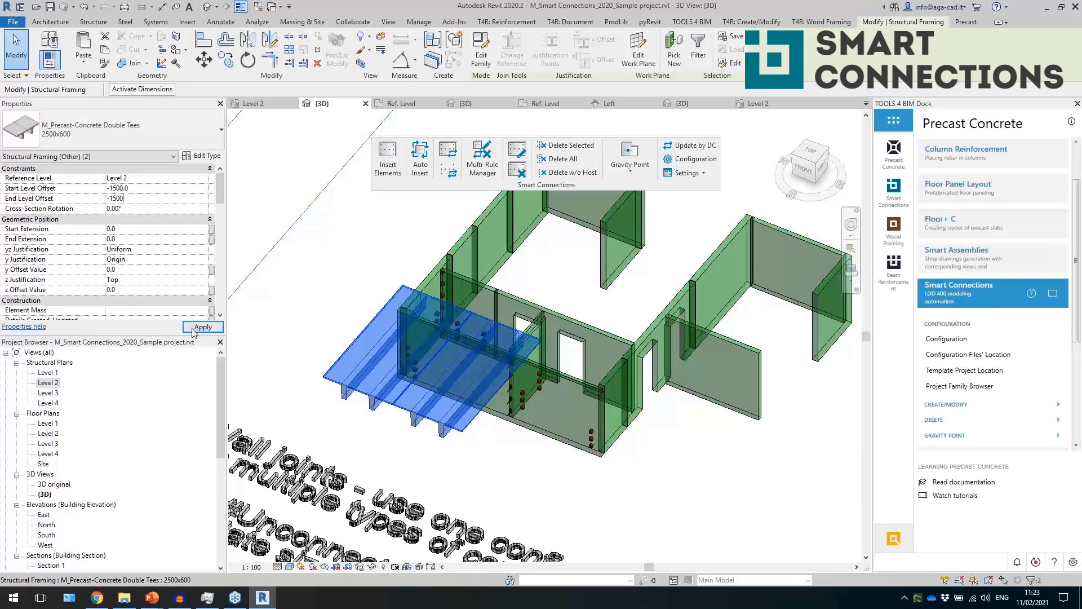
click(202, 327)
shift+middle_drag(524, 445, 623, 415)
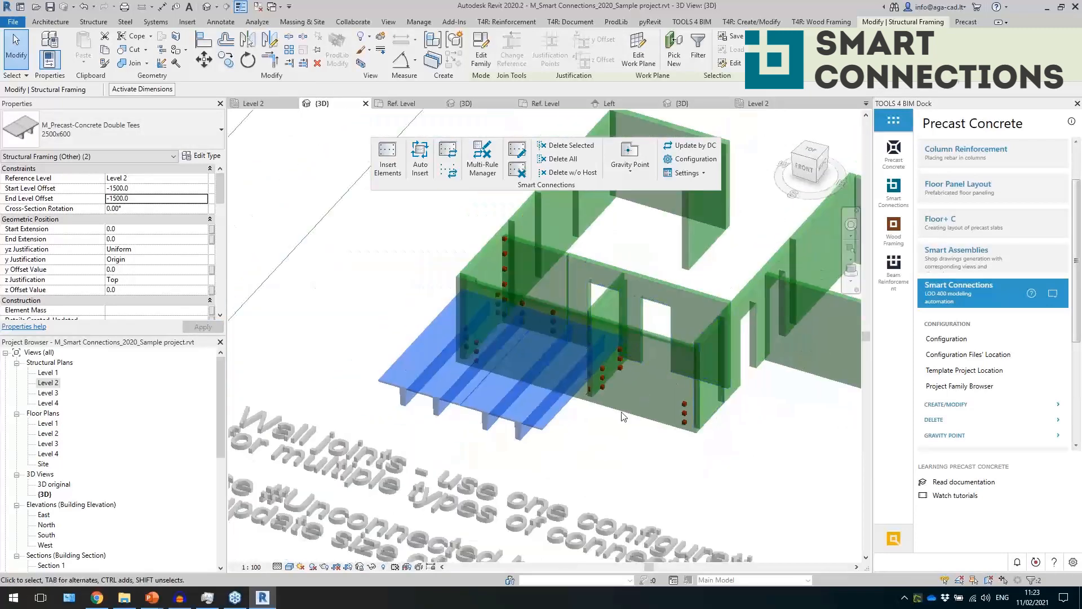
click(596, 432)
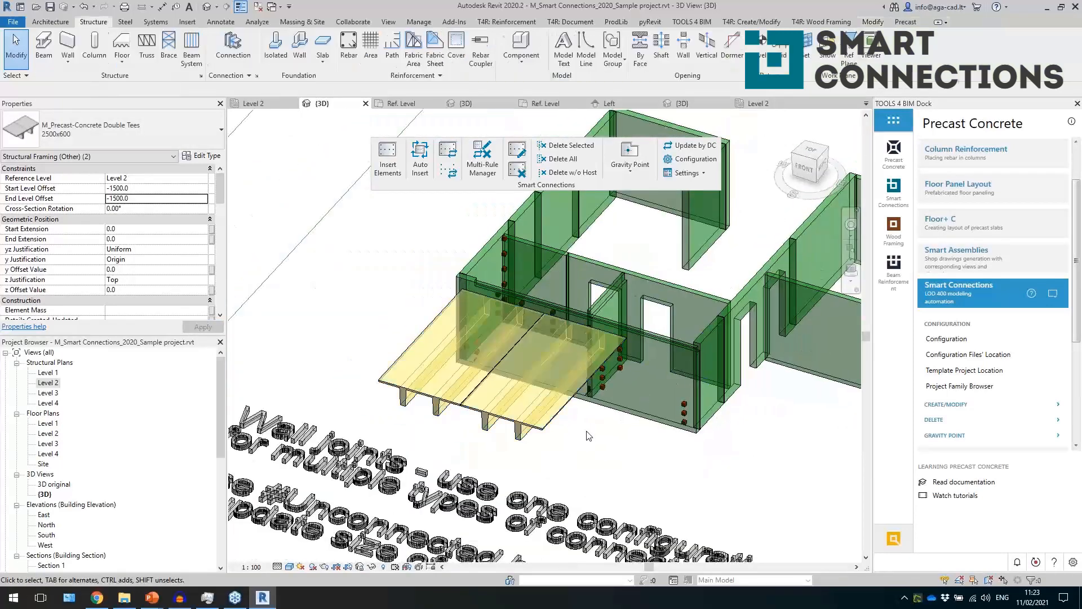
Insert the Smart Connections details into both new double tee slabs beside the wall
click(620, 420)
shift+middle_drag(619, 419, 530, 332)
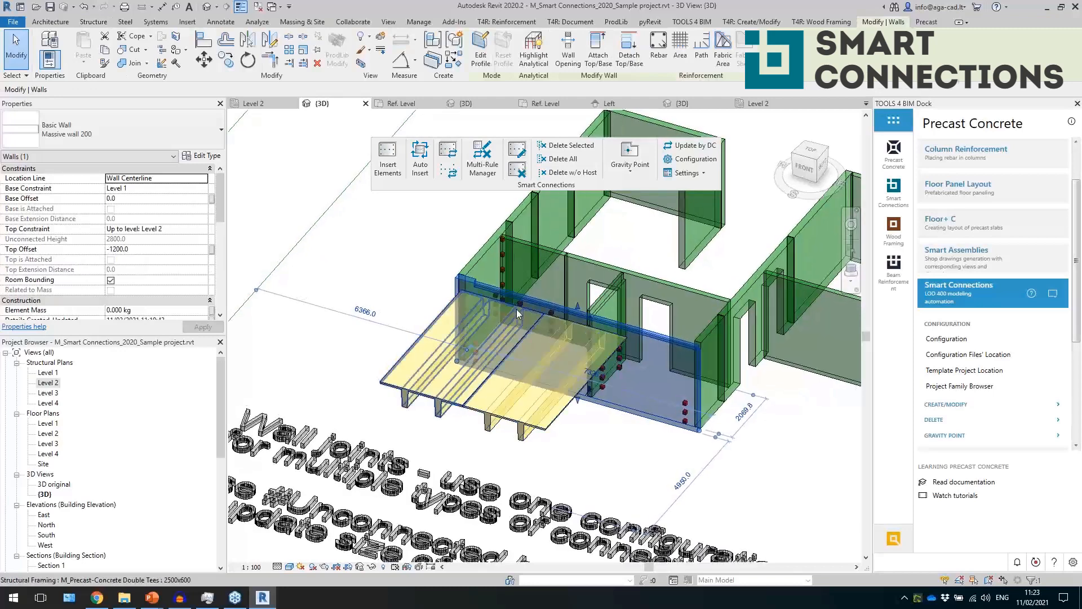
click(602, 435)
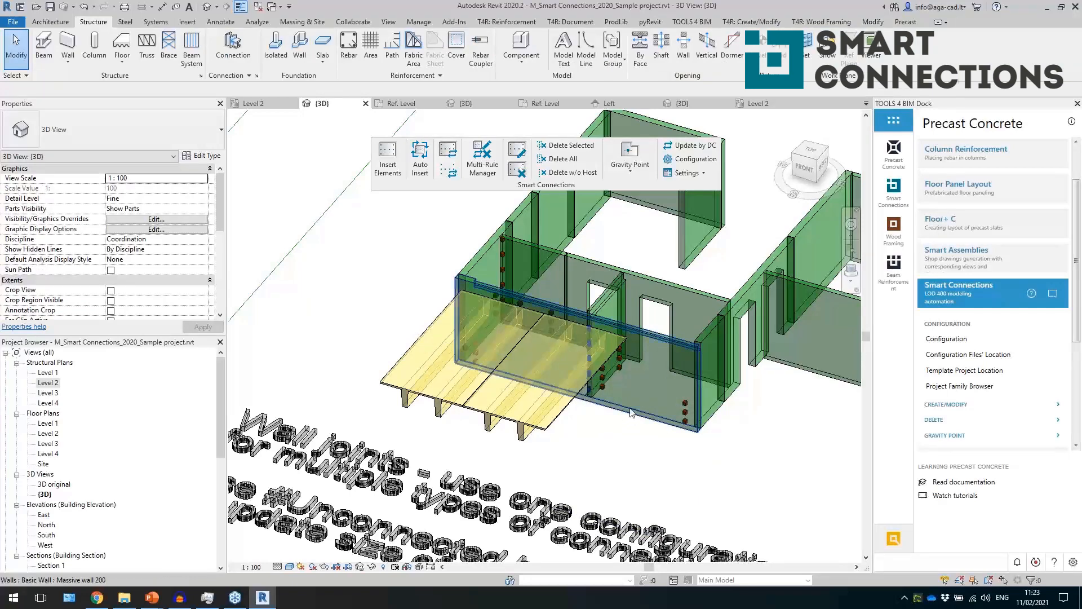
click(504, 449)
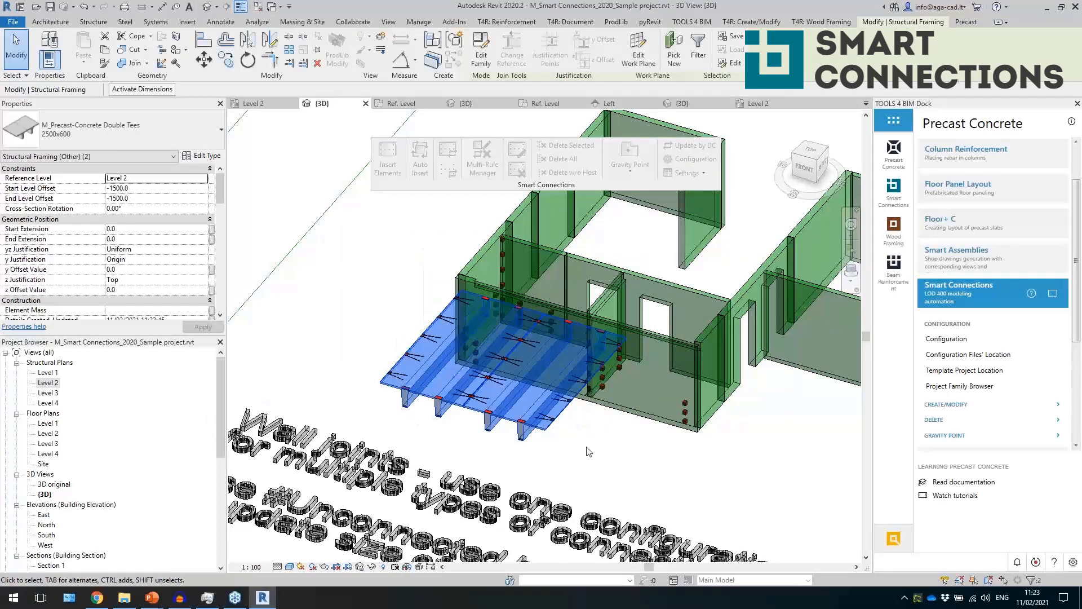
Examine the inserted plates and anchors along the double tees' ends next to the wall
scroll(524, 431, up, 3)
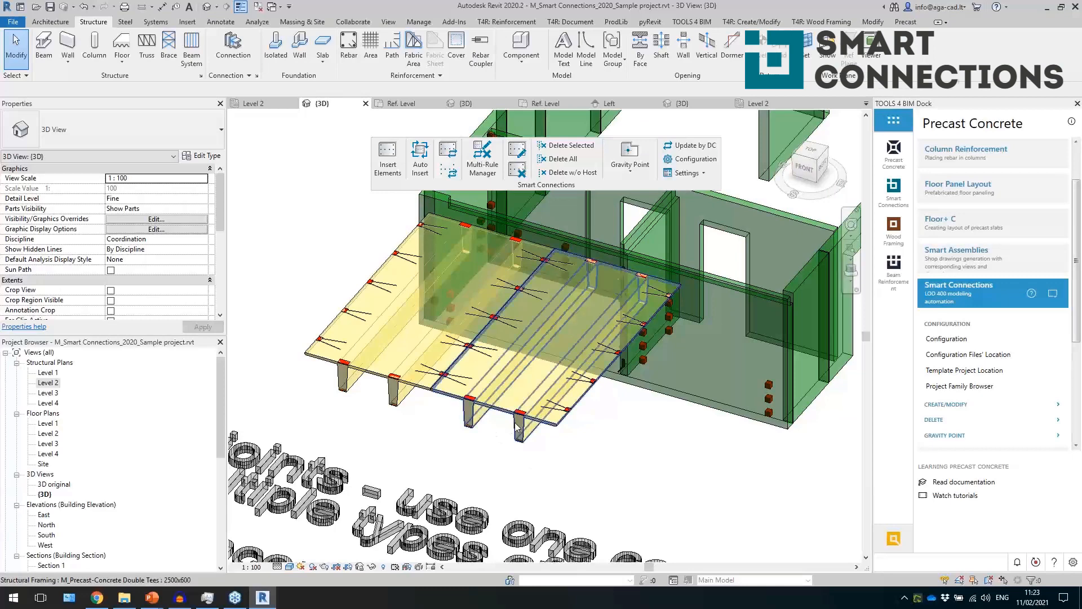
scroll(527, 407, up, 4)
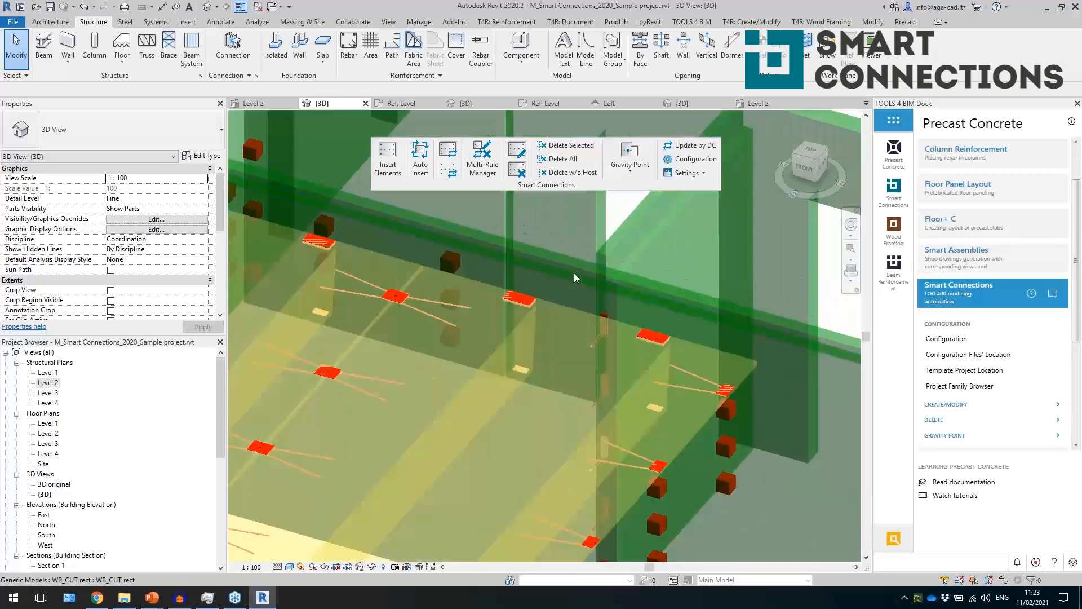
click(530, 262)
shift+middle_drag(530, 261, 657, 374)
key(Escape)
click(530, 272)
scroll(623, 350, down, 2)
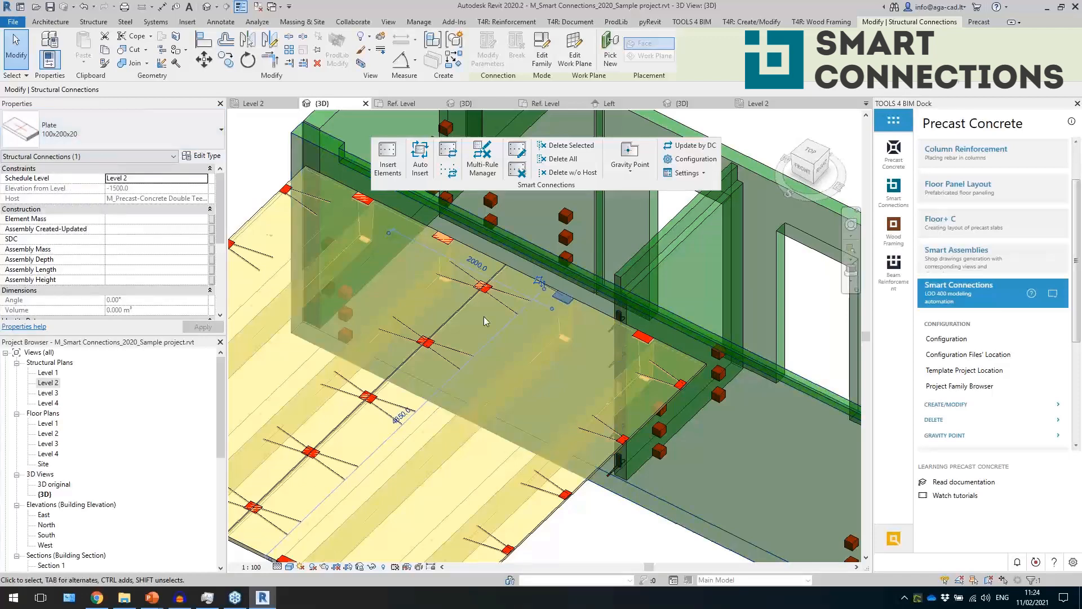
key(Escape)
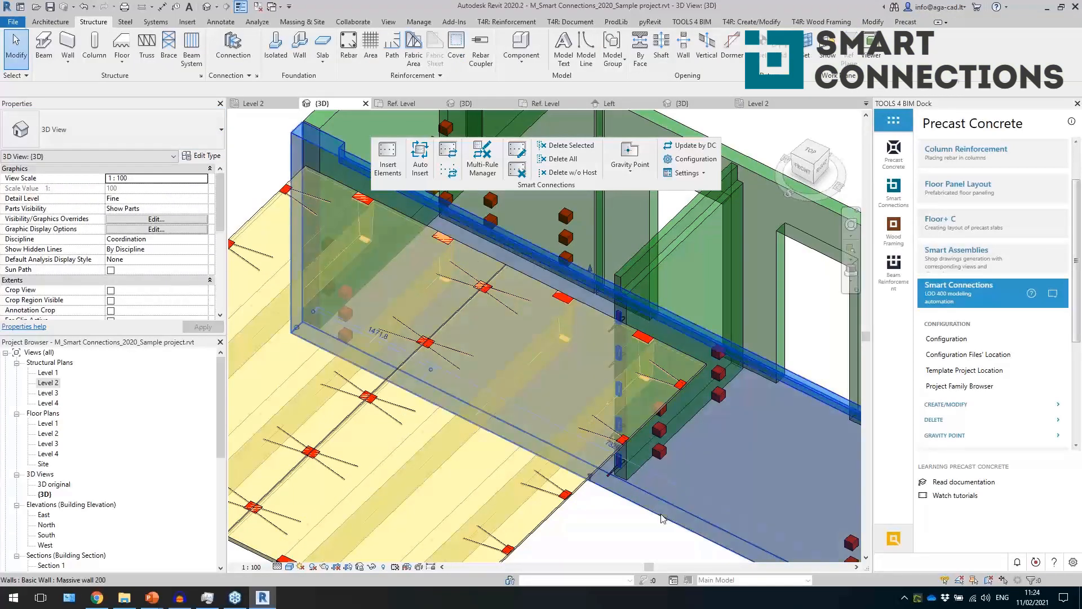
Open the wall's WB_test 1 configuration for modification and enable detail insertion in Detail Priority 3
click(662, 517)
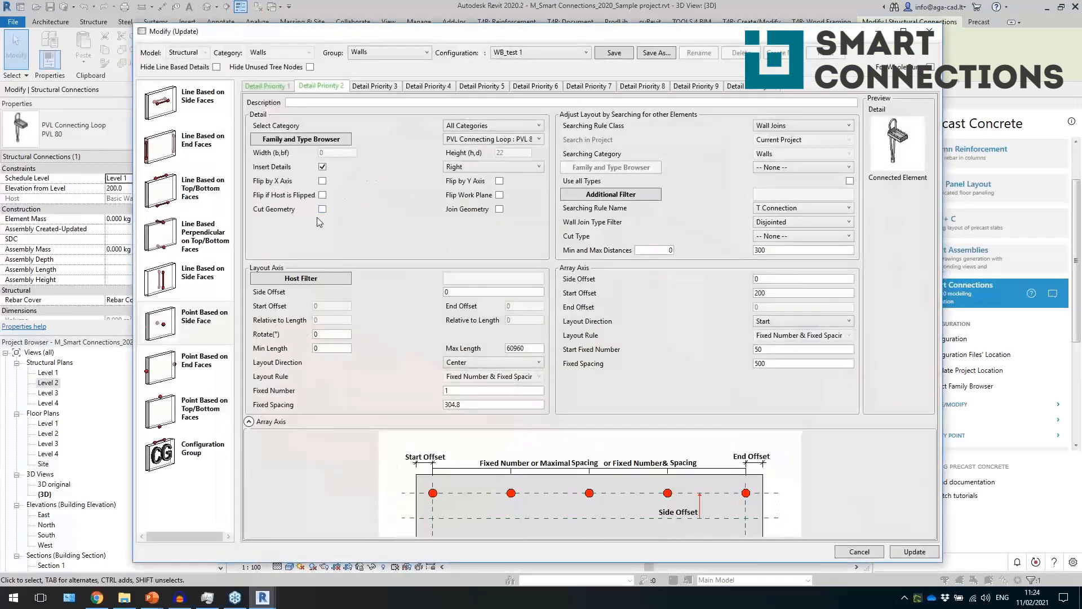
click(375, 86)
click(323, 167)
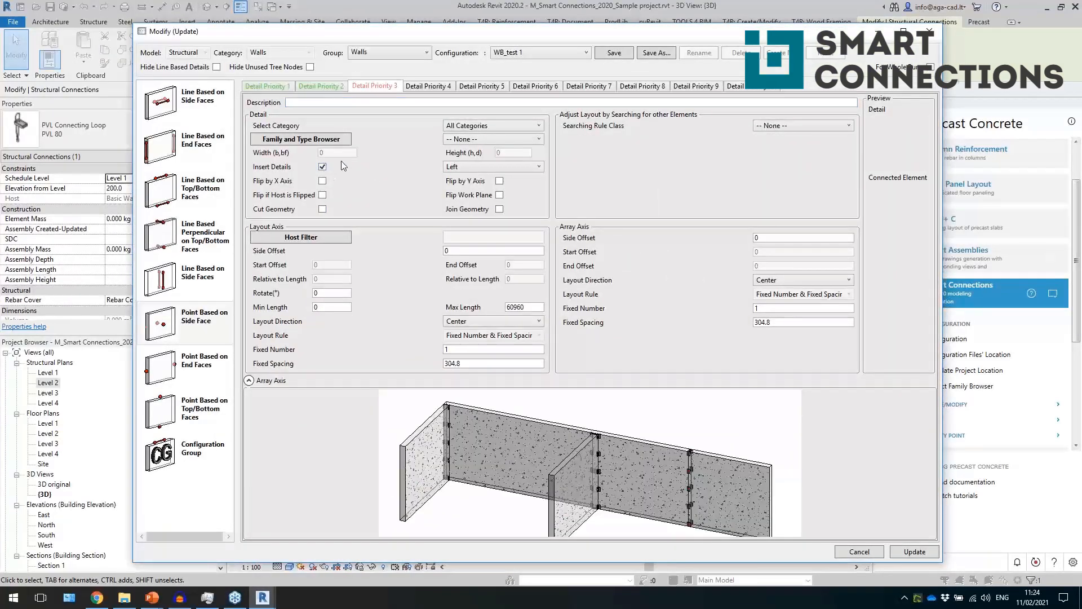
Choose the structural connection Welda : WELDA 200x200-162 2 as the detail for Detail Priority 3
click(513, 141)
click(399, 158)
click(329, 140)
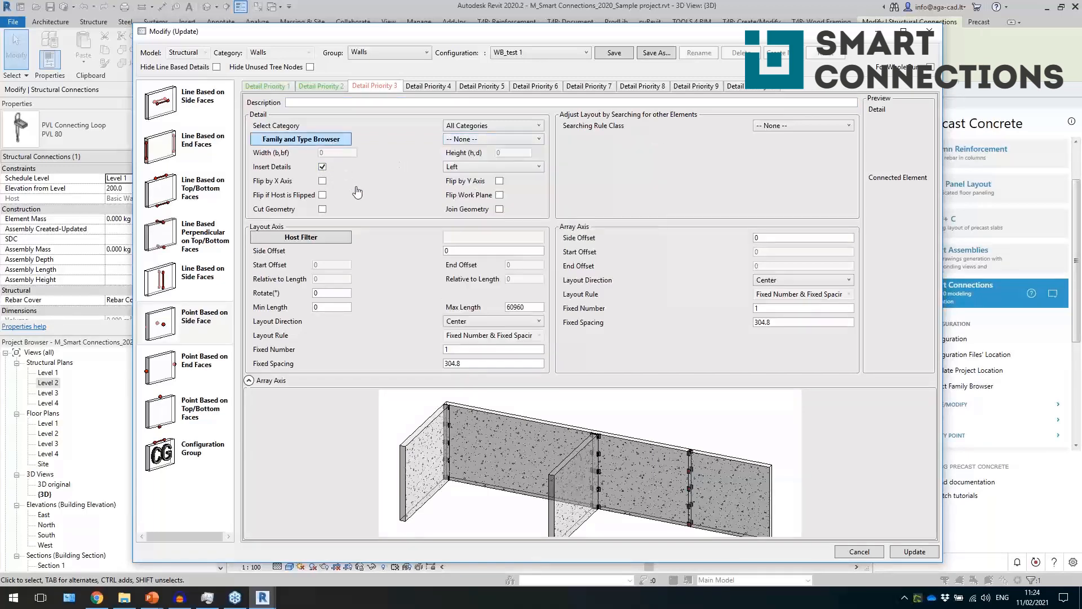
click(152, 139)
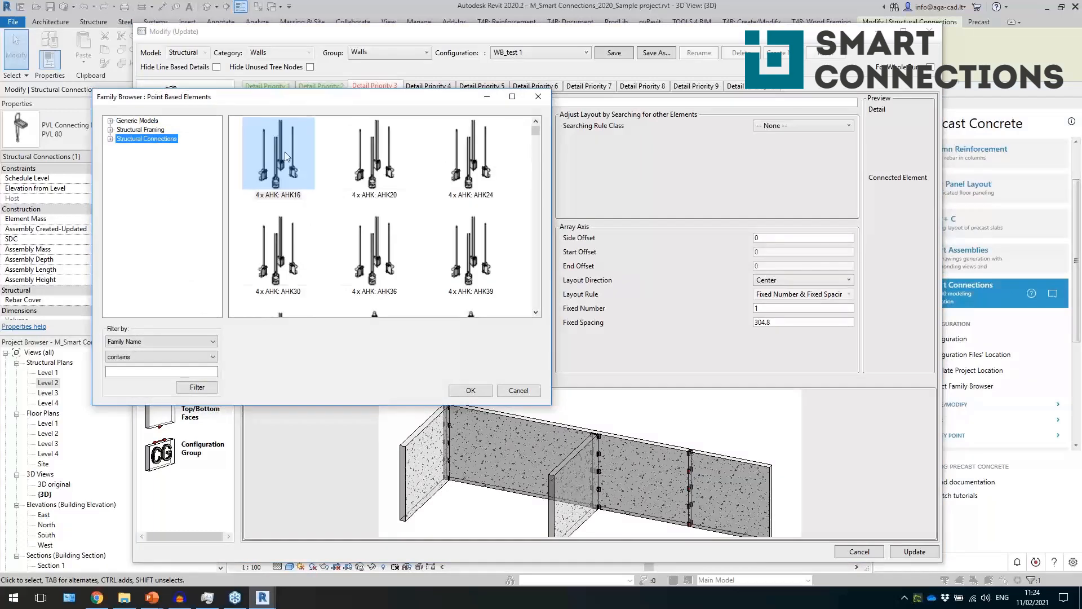
click(111, 139)
drag(214, 152, 204, 300)
click(136, 301)
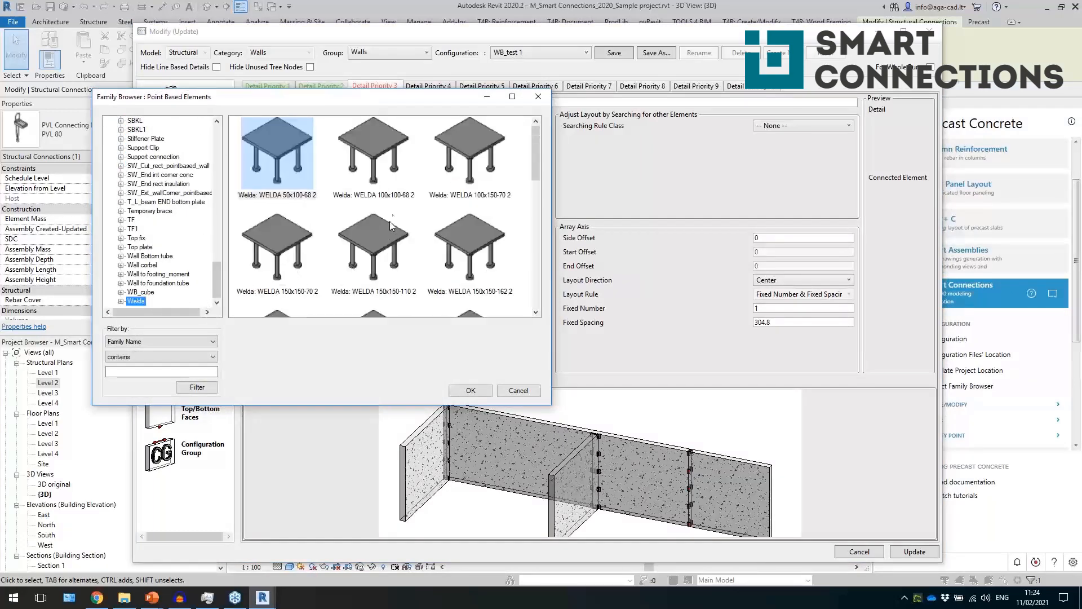
scroll(488, 199, down, 5)
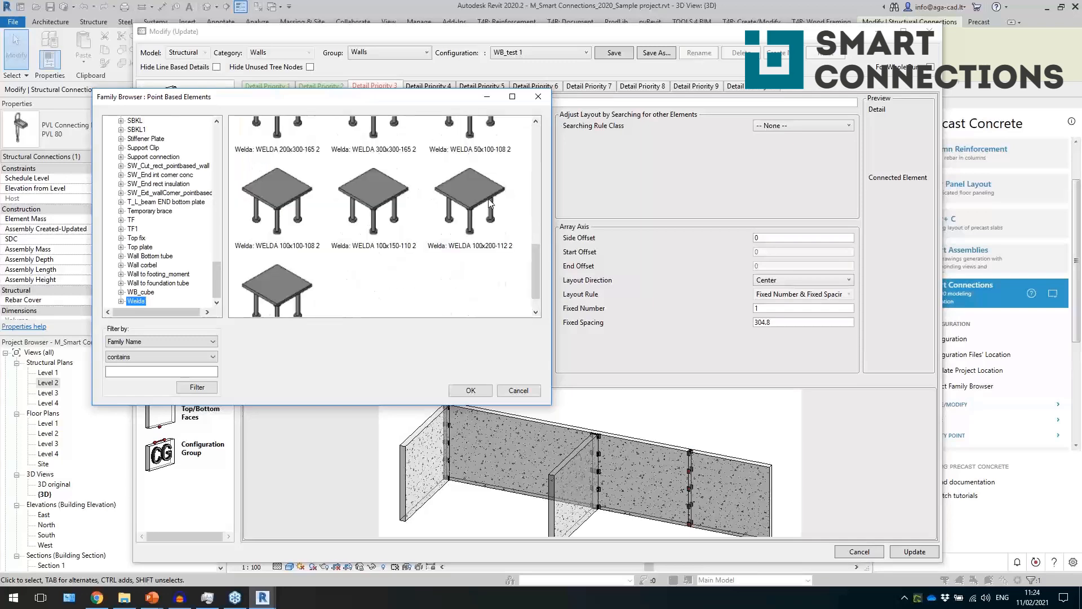
drag(536, 279, 535, 235)
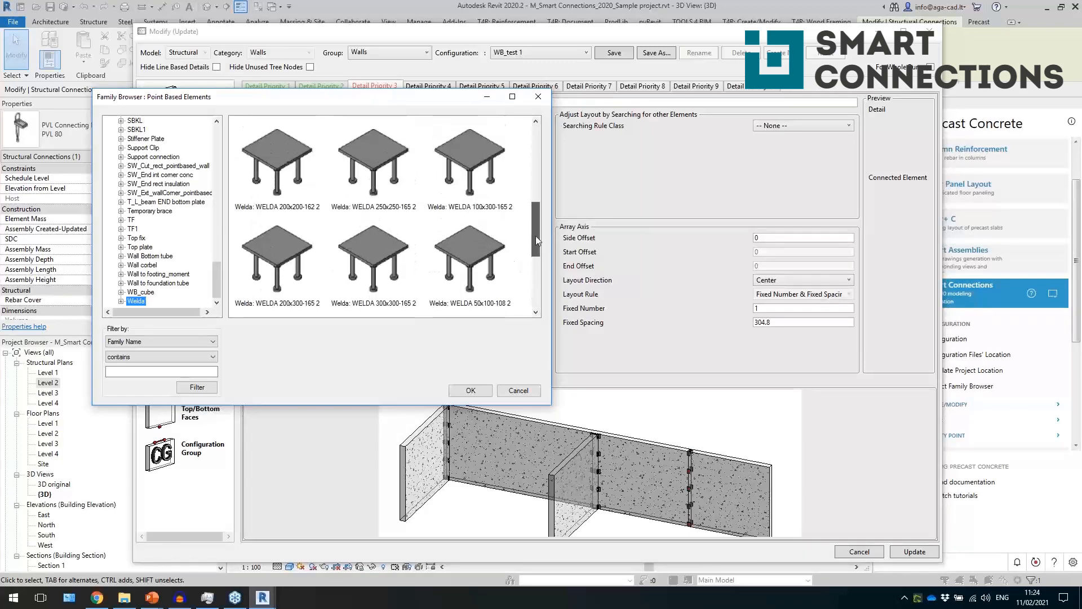
click(307, 186)
click(467, 389)
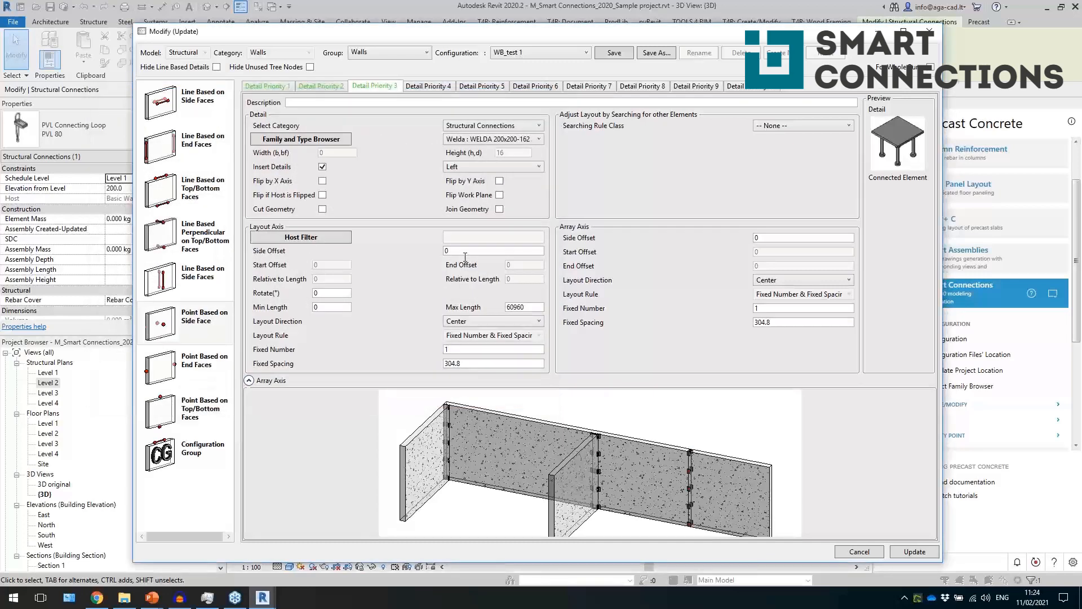
Set the Welda detail in Detail Priority 3 to be inserted on Left & Right wall faces
click(495, 167)
click(483, 181)
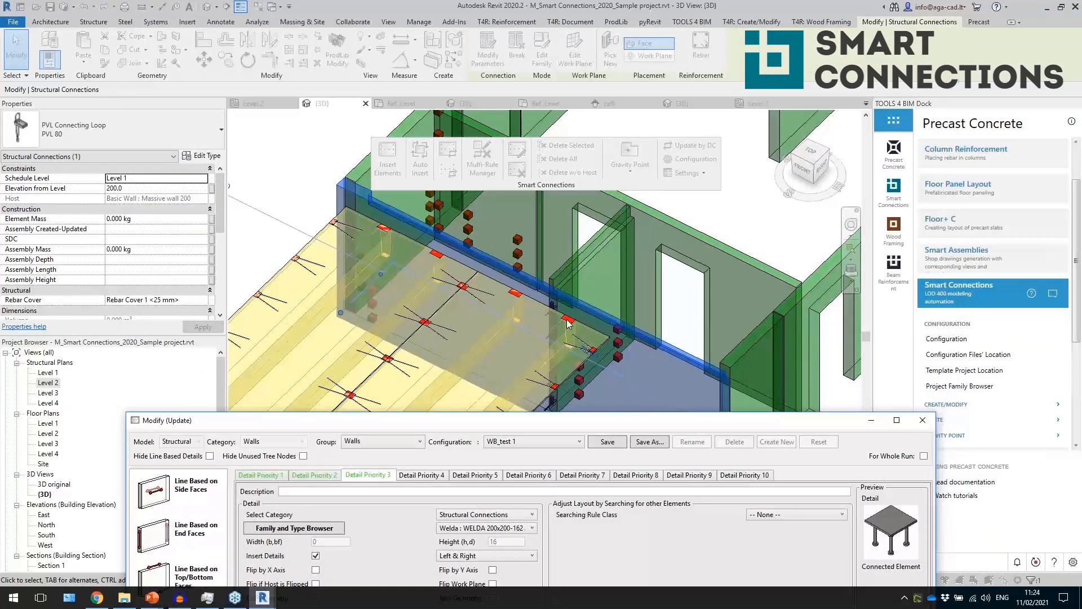
drag(581, 425, 535, 84)
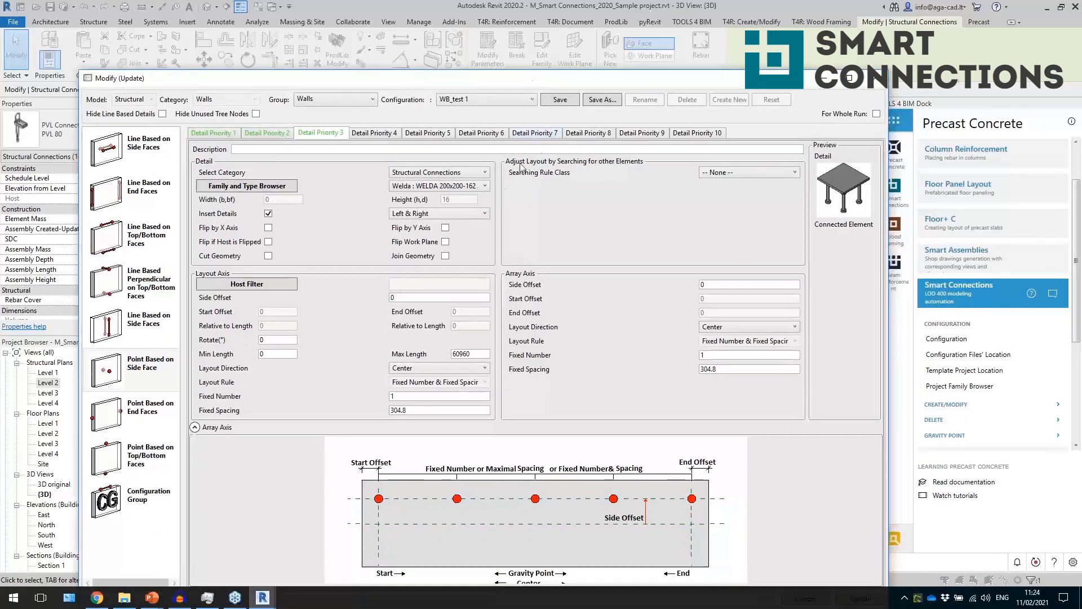
Set the layout search rule to L & R Connections, searching Structural Connections for Plate : 100x200x20
click(749, 174)
click(705, 223)
click(732, 205)
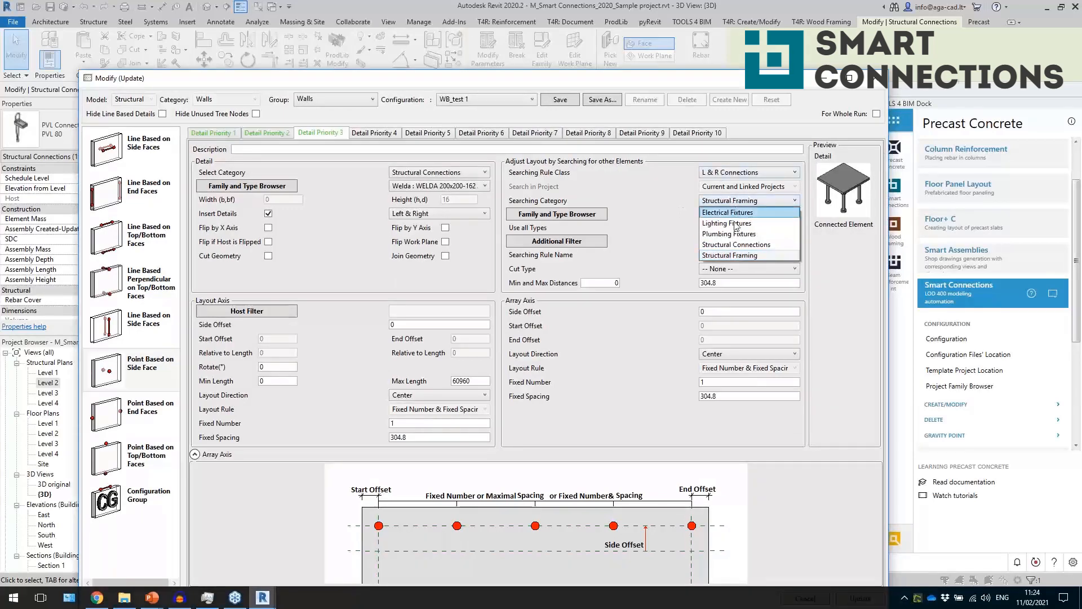
click(734, 249)
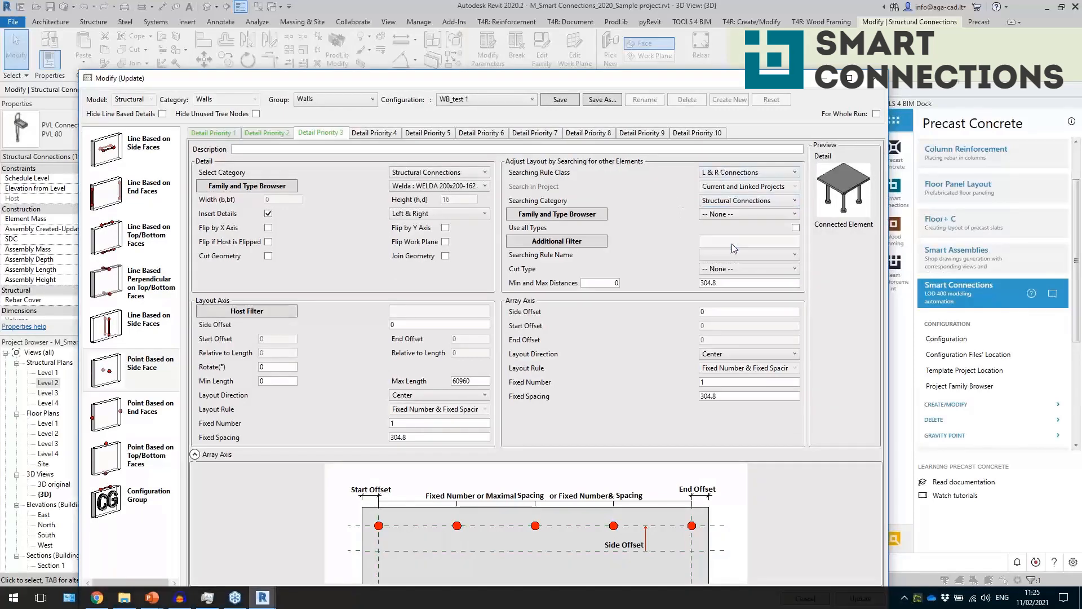
click(731, 214)
drag(915, 238, 912, 354)
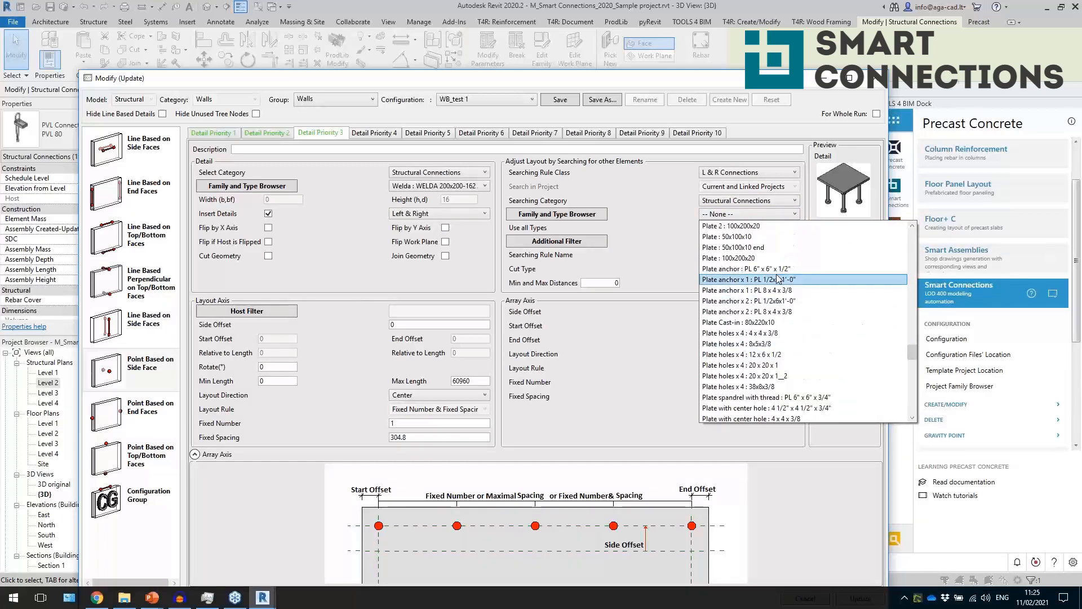
click(741, 259)
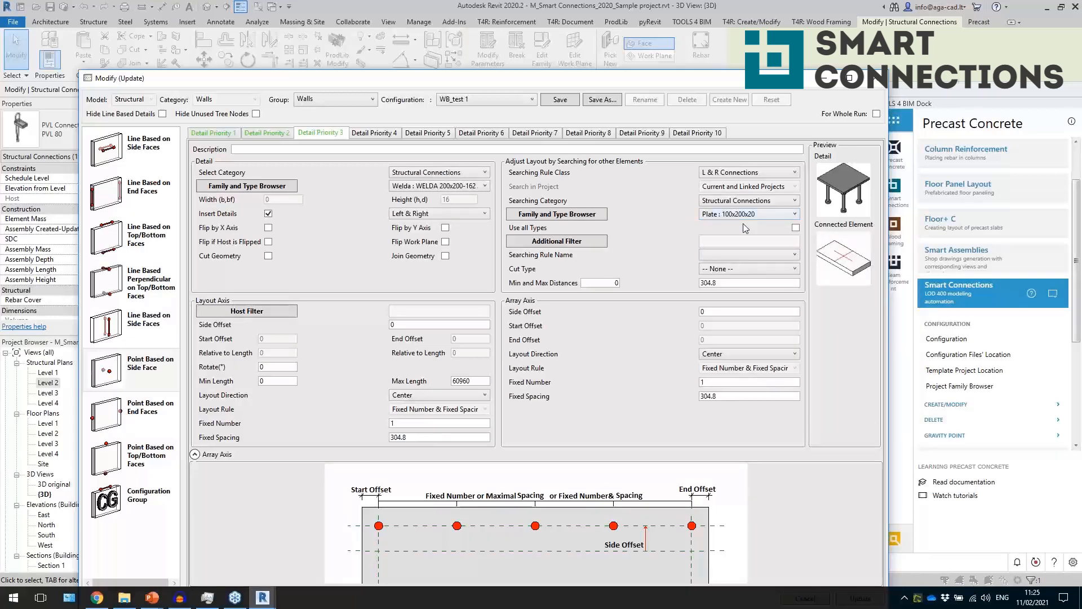
Set the searching rule name to Left & Right with a maximum distance of 200 and update the wall's details
click(737, 254)
click(727, 276)
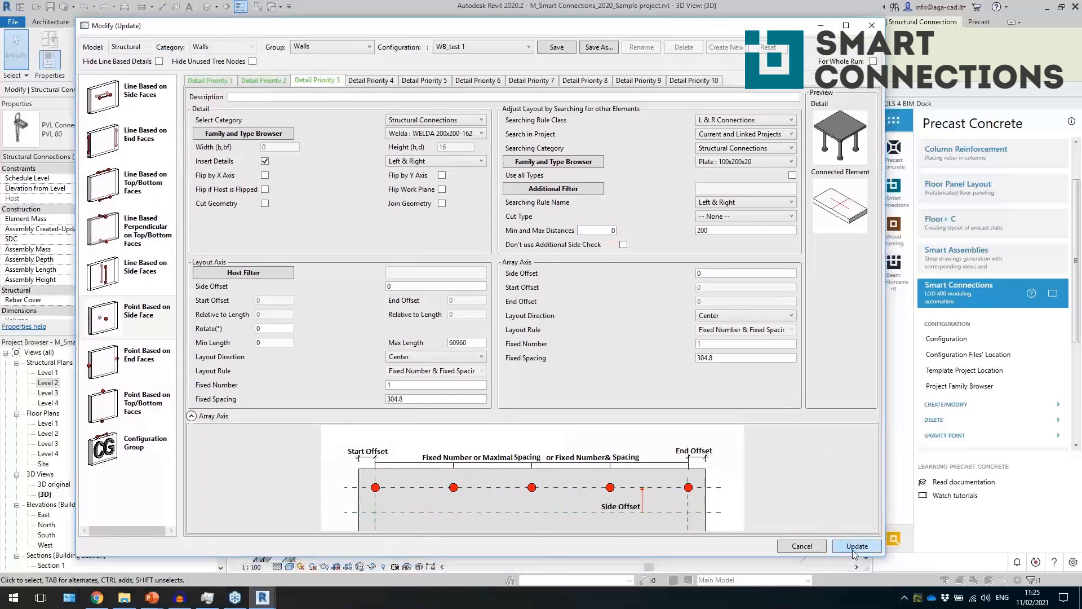
click(855, 552)
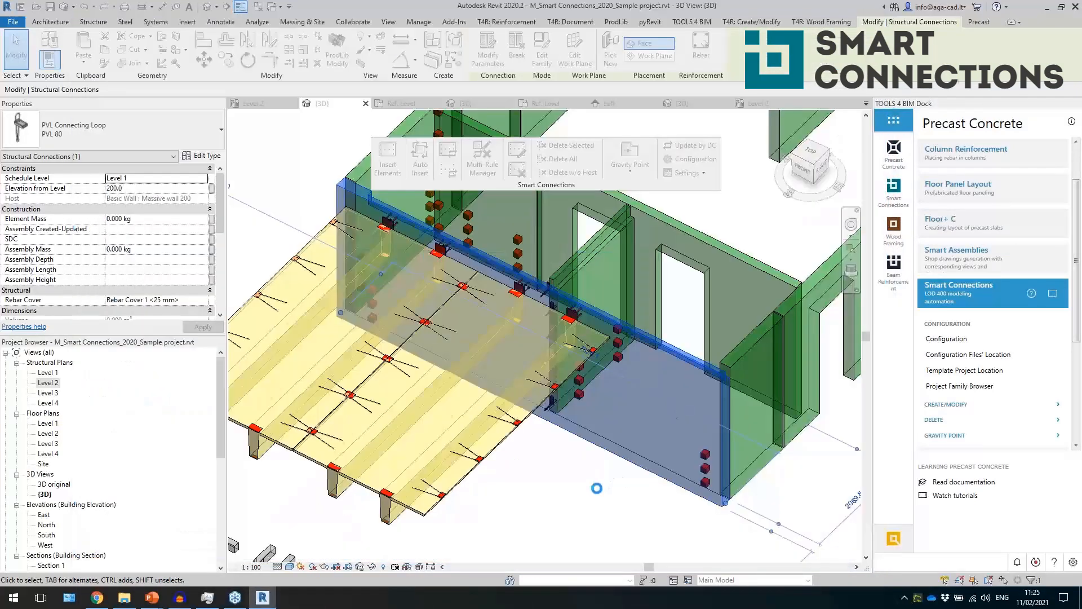
click(530, 436)
Examine the Welda plates in the wall face against the plates at the double tee slab edges
scroll(618, 338, up, 4)
click(619, 339)
shift+middle_drag(619, 339, 545, 284)
click(485, 314)
scroll(507, 313, up, 5)
key(Escape)
click(508, 314)
click(452, 315)
scroll(545, 284, down, 8)
key(Escape)
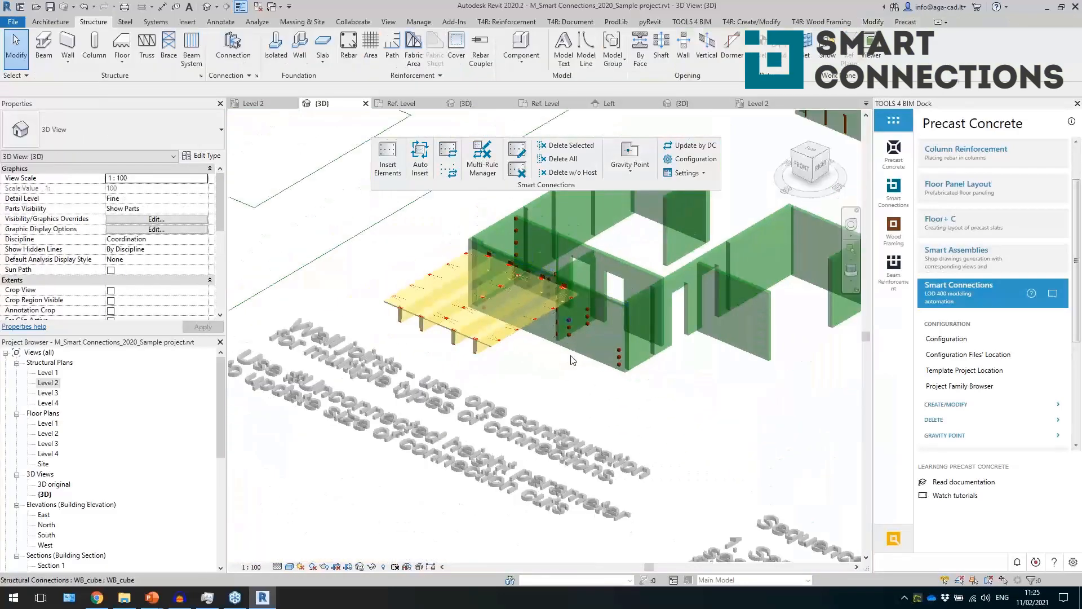
Examine the plates and rotated concrete corbels supporting the sloped double tees on the walls of the sample model
scroll(374, 438, up, 5)
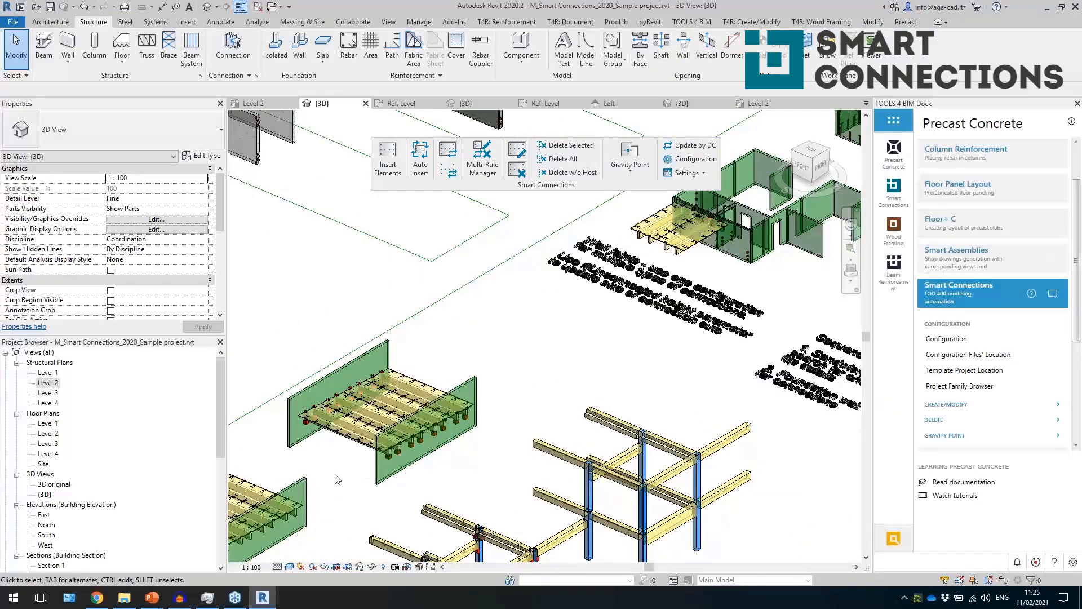
scroll(592, 417, up, 5)
scroll(592, 417, up, 3)
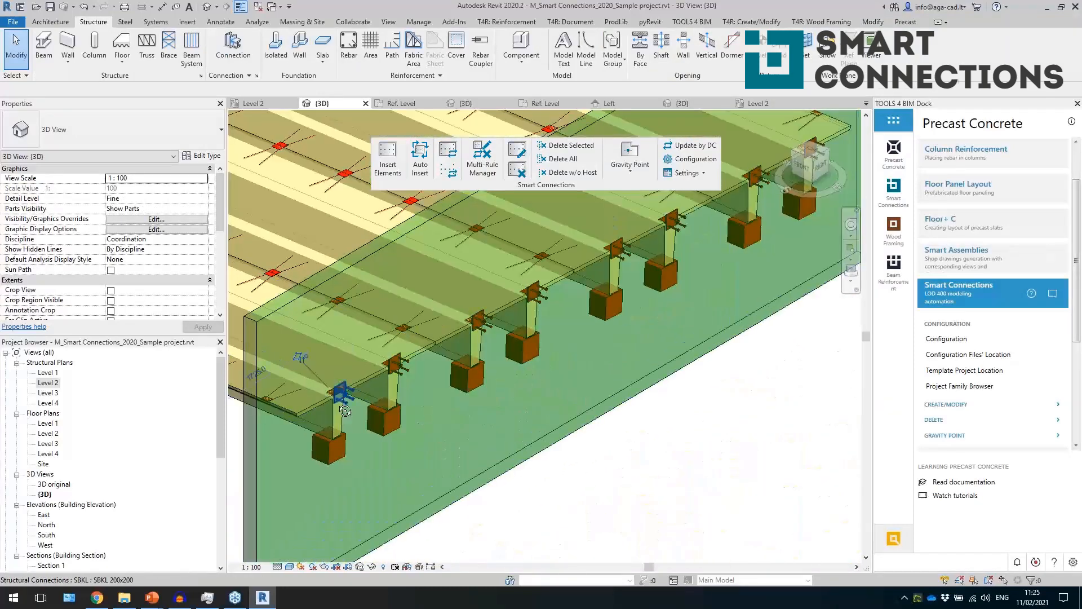
shift+middle_drag(338, 406, 361, 395)
scroll(361, 394, up, 5)
click(386, 330)
key(Escape)
shift+middle_drag(386, 331, 508, 450)
click(400, 420)
scroll(400, 420, down, 3)
scroll(447, 405, down, 3)
scroll(290, 374, up, 4)
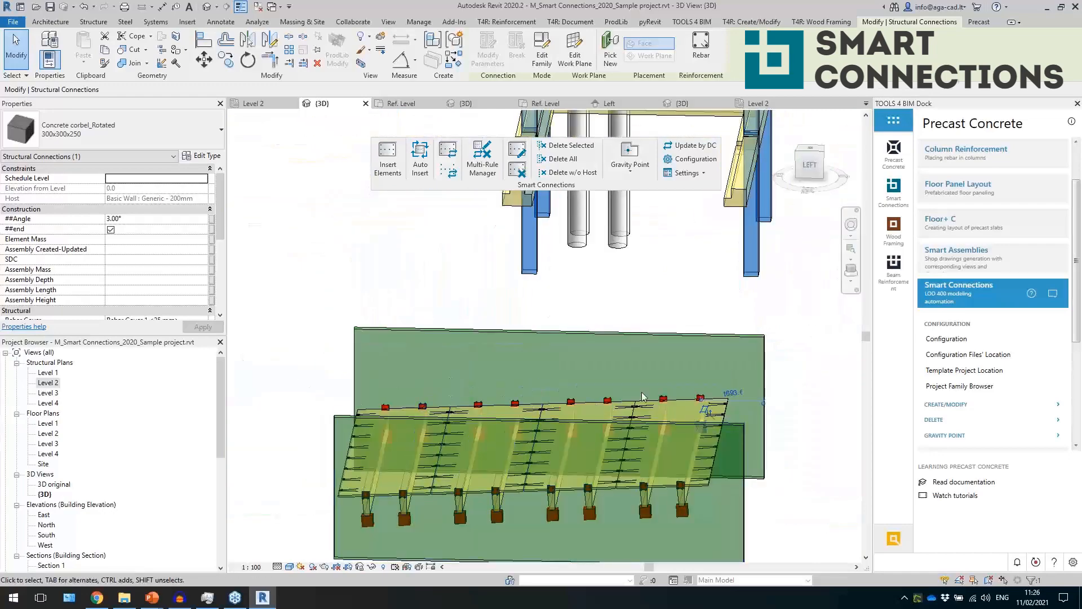
scroll(387, 383, down, 3)
shift+middle_drag(387, 384, 319, 352)
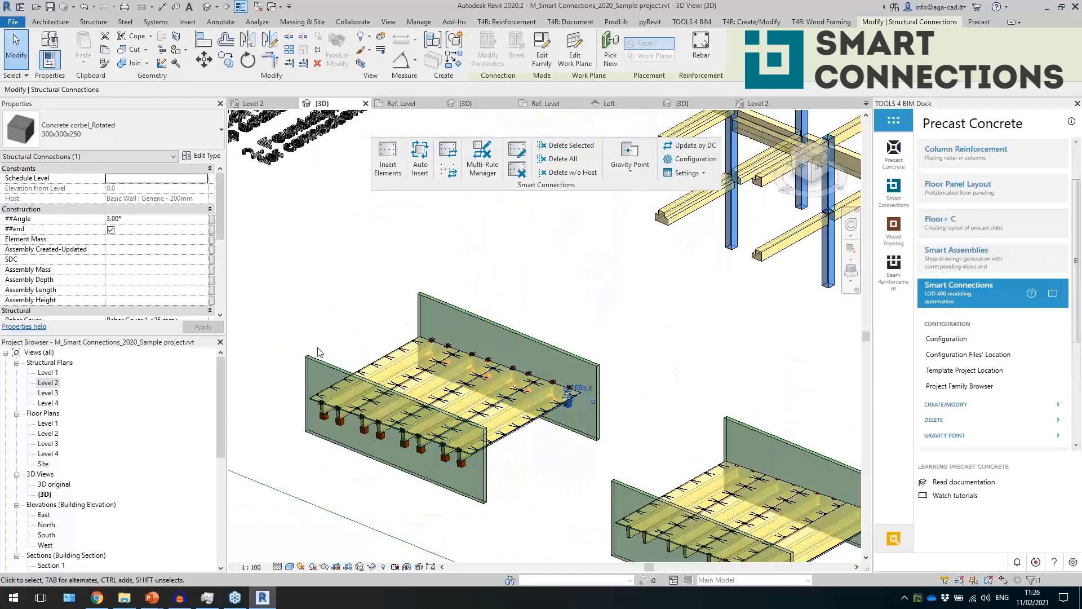
key(Escape)
scroll(319, 352, down, 4)
click(524, 382)
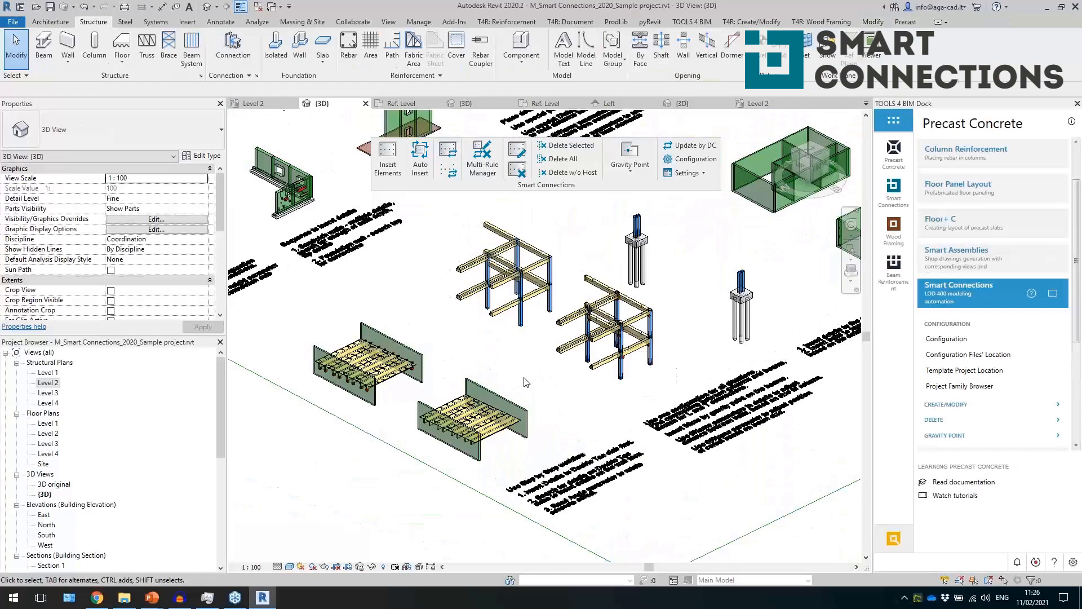
Open the Column concrete corbels configuration from a concrete corbel at the precast column and beam joint
shift+middle_drag(623, 397, 453, 506)
scroll(439, 451, up, 5)
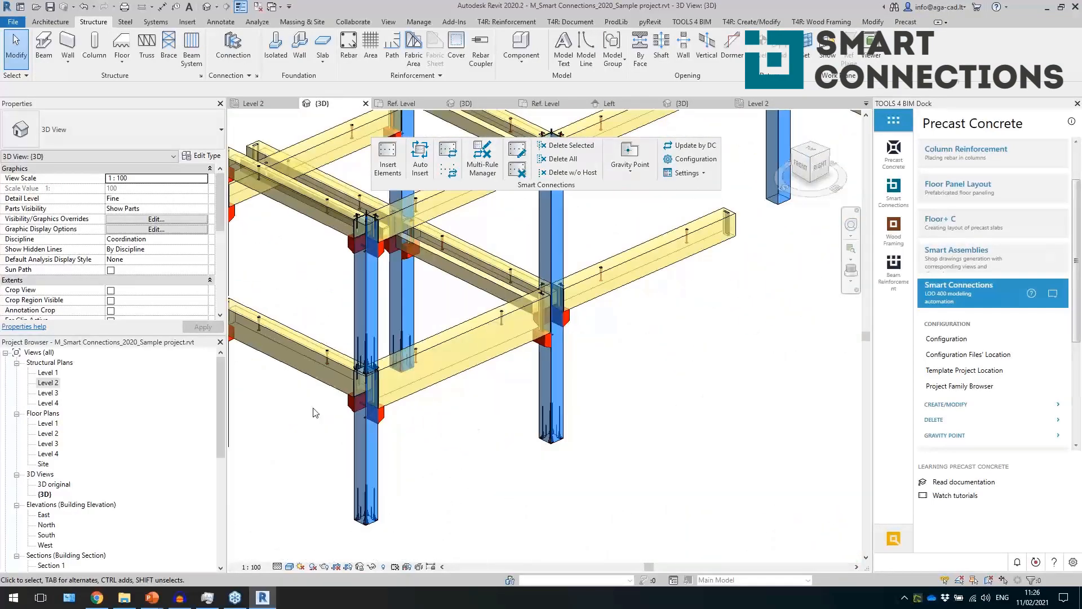
middle_drag(461, 469, 556, 458)
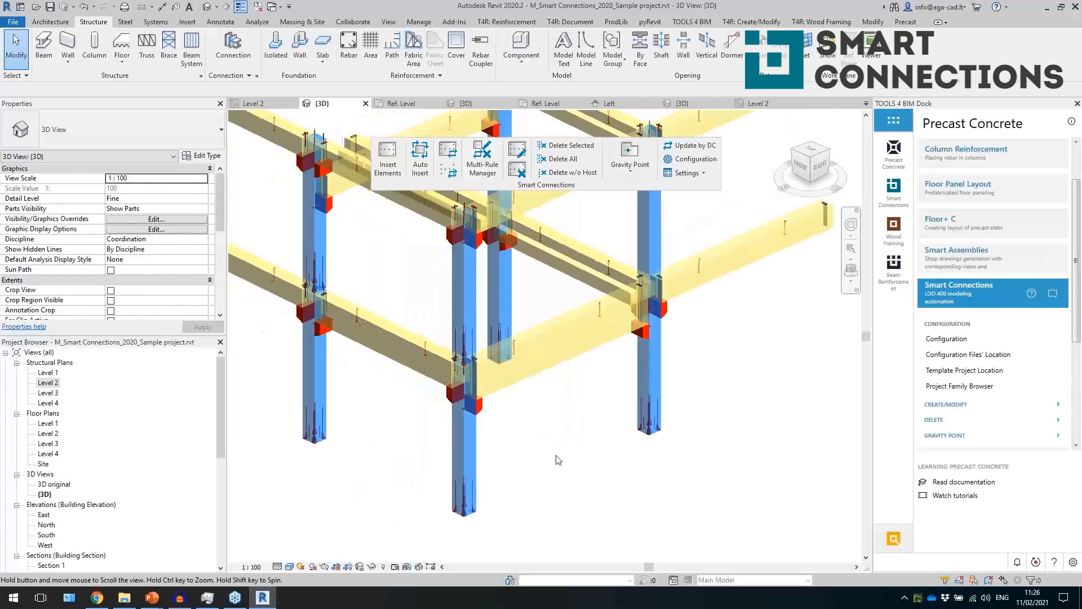
click(484, 412)
double_click(478, 418)
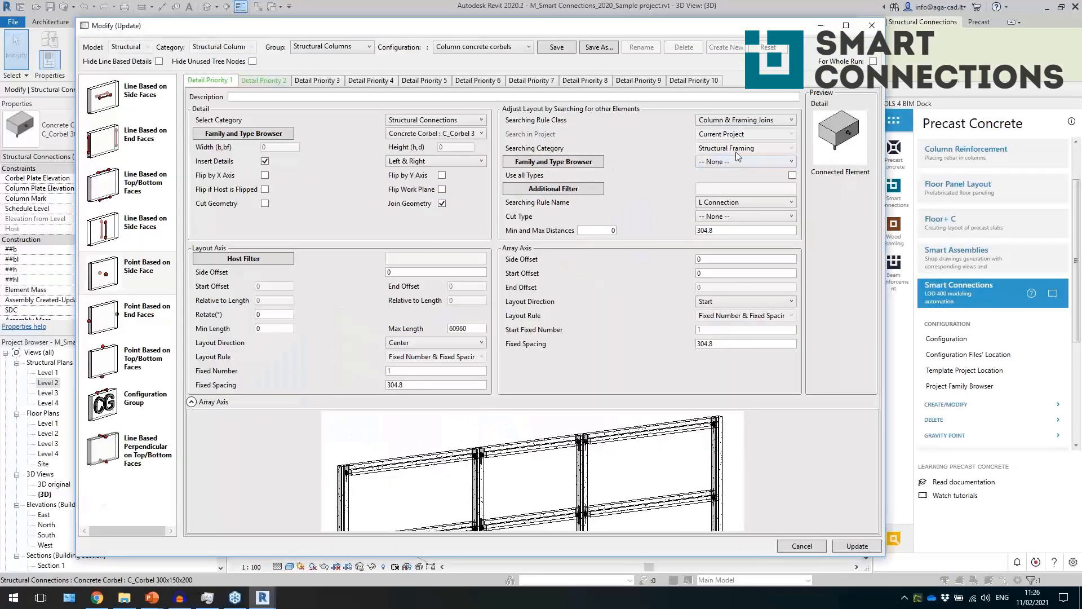
Review the Searching Rule Class options for Detail Priority 1, keep Column & Framing Joins, and close the configuration without updating
click(764, 120)
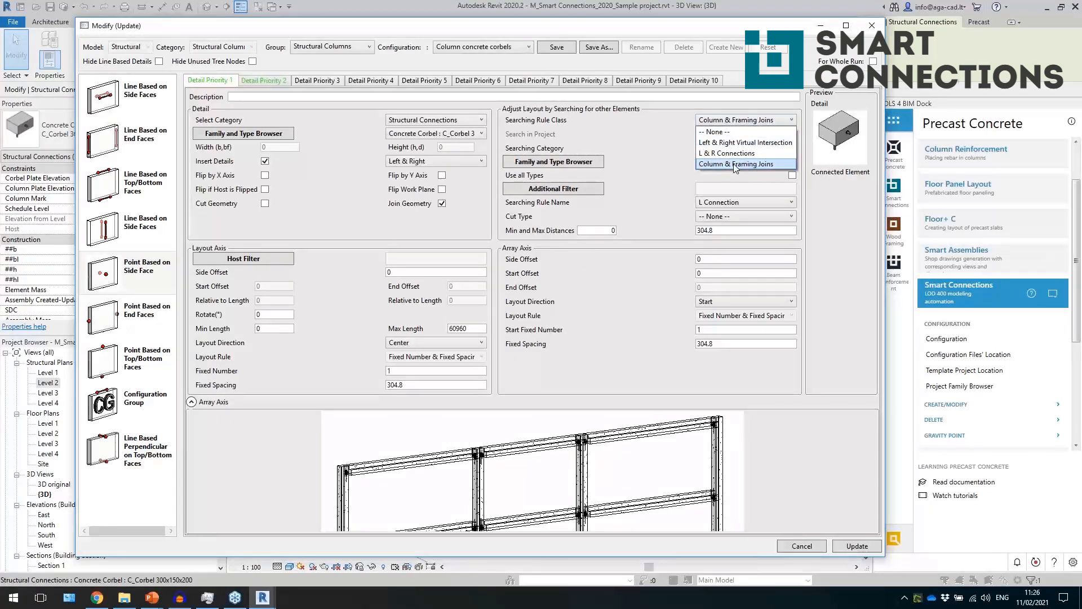
click(654, 178)
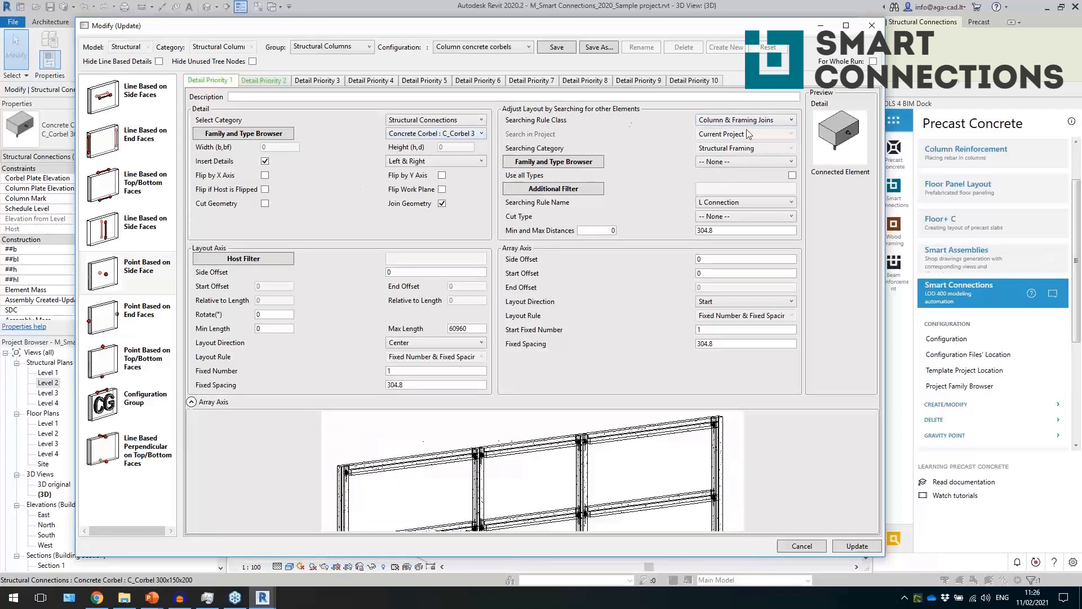
click(871, 26)
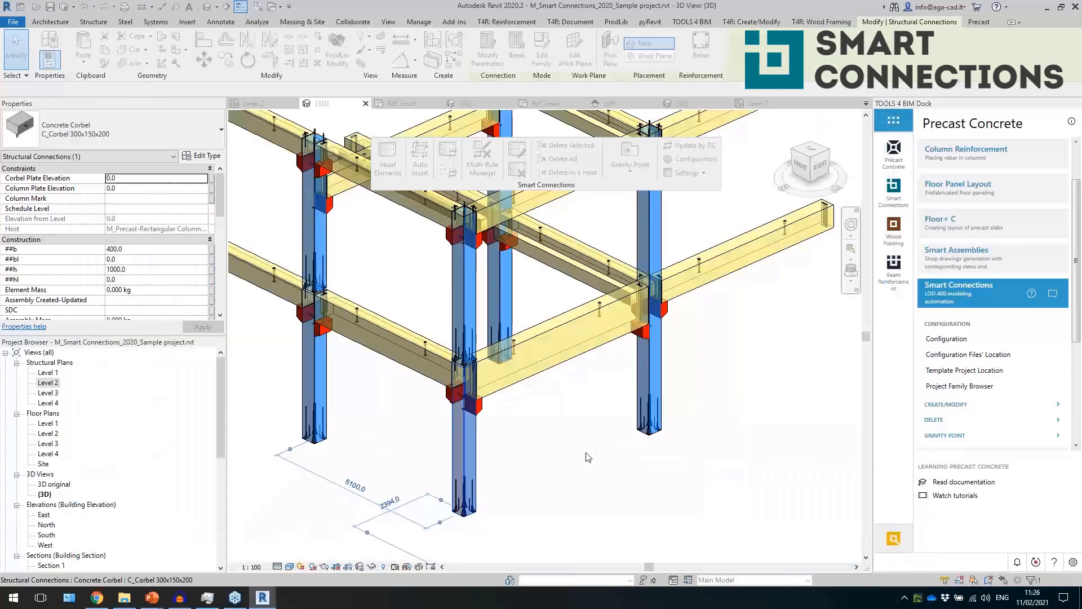
middle_drag(523, 440, 633, 434)
key(Escape)
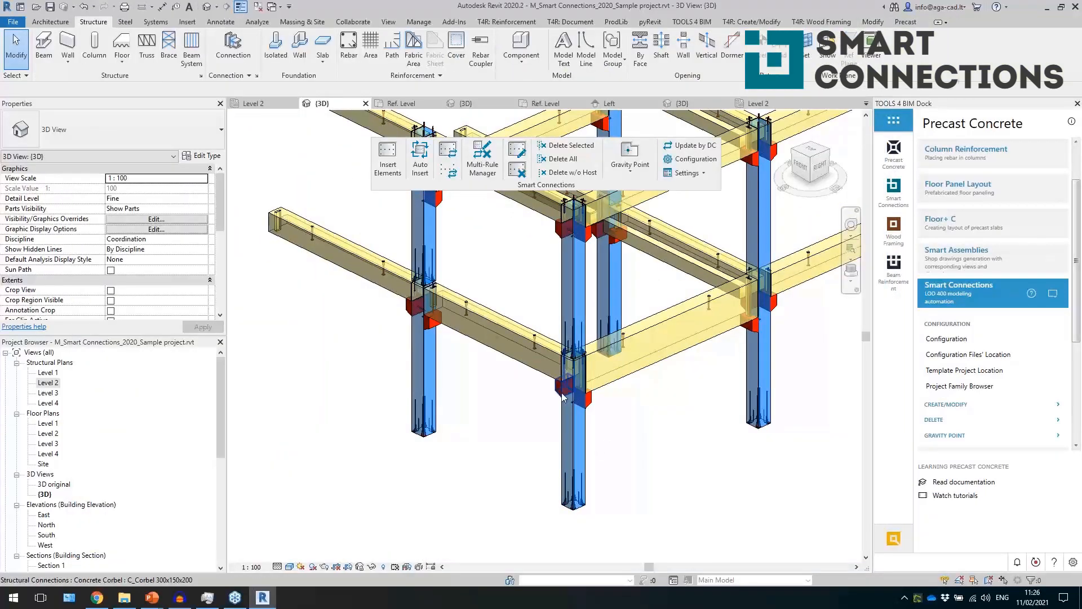
Inspect the corbels at the column and beam joints, and survey the other connection samples in the 3D model
click(597, 406)
scroll(597, 405, up, 5)
shift+middle_drag(597, 406, 592, 358)
click(519, 386)
scroll(510, 391, down, 7)
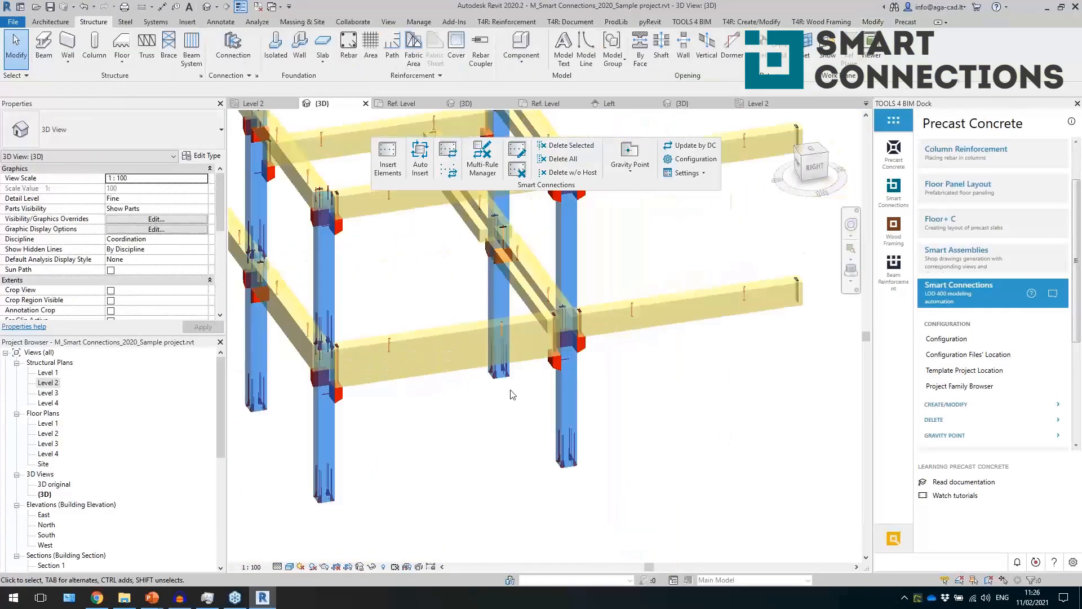
scroll(538, 424, down, 5)
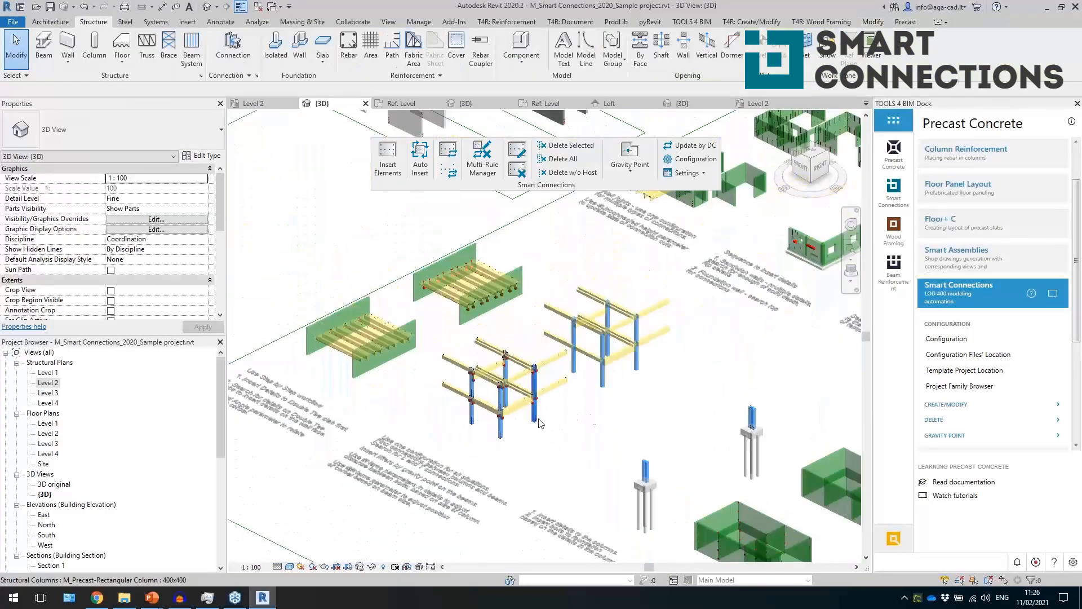
mouse_move(667, 382)
shift+middle_down()
mouse_move(502, 363)
mouse_move(524, 382)
shift+middle_up()
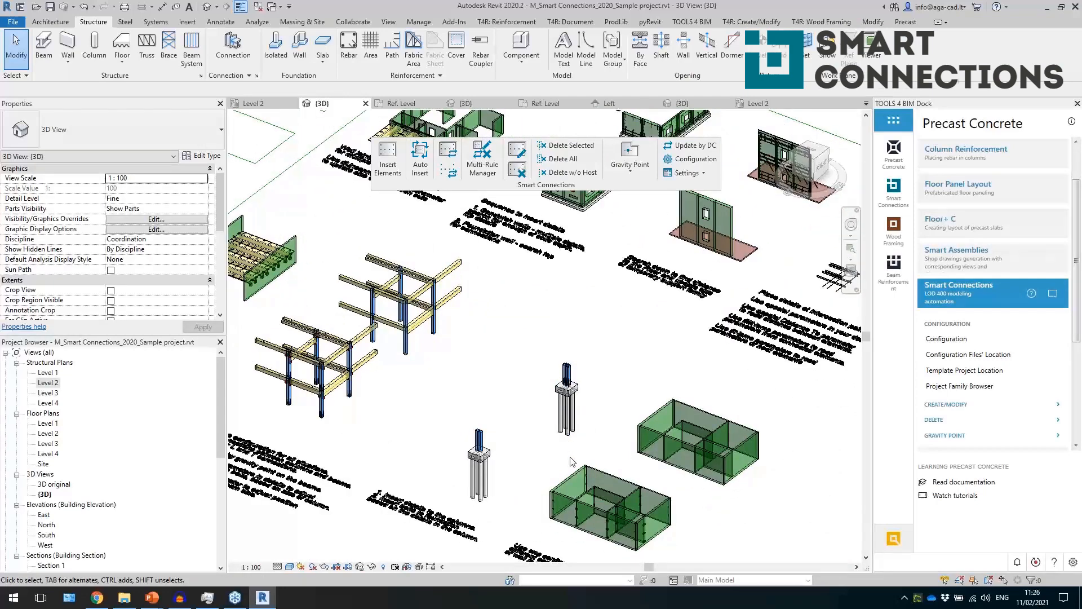
scroll(567, 463, down, 6)
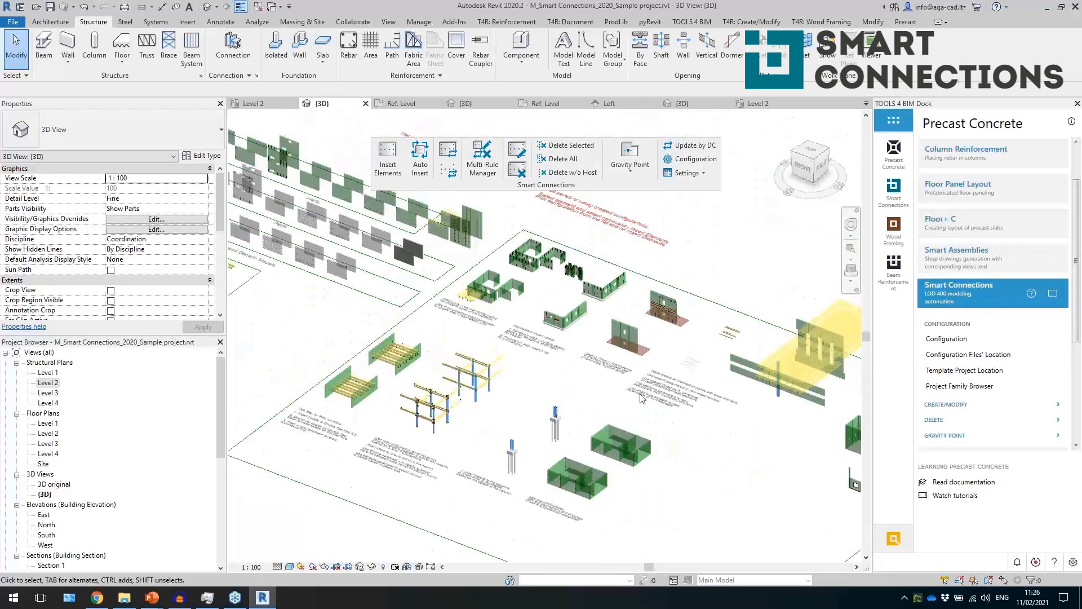
middle_drag(617, 391, 524, 365)
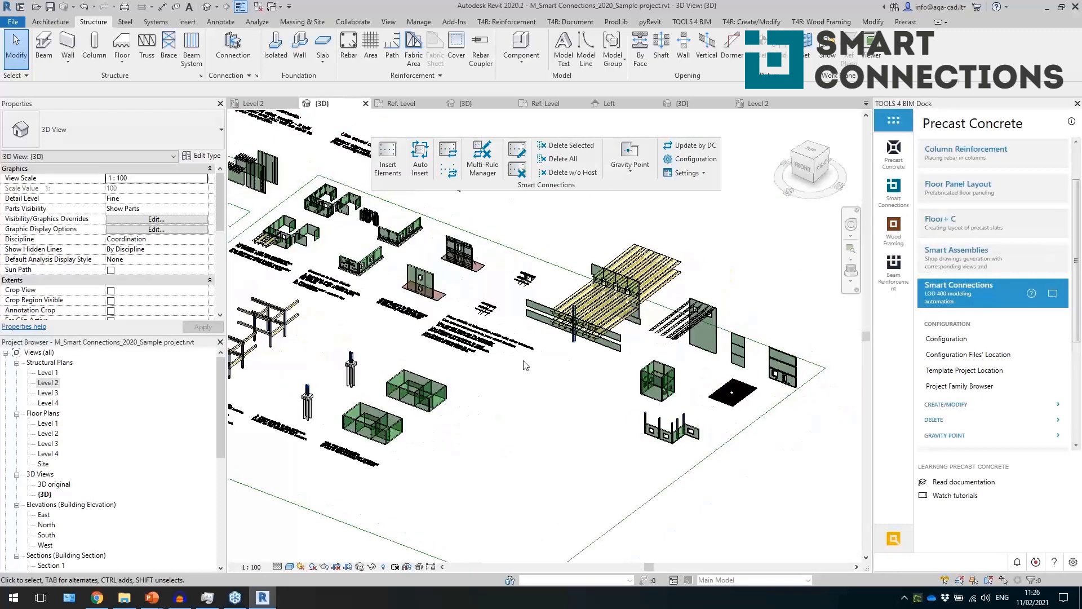
scroll(770, 383, up, 2)
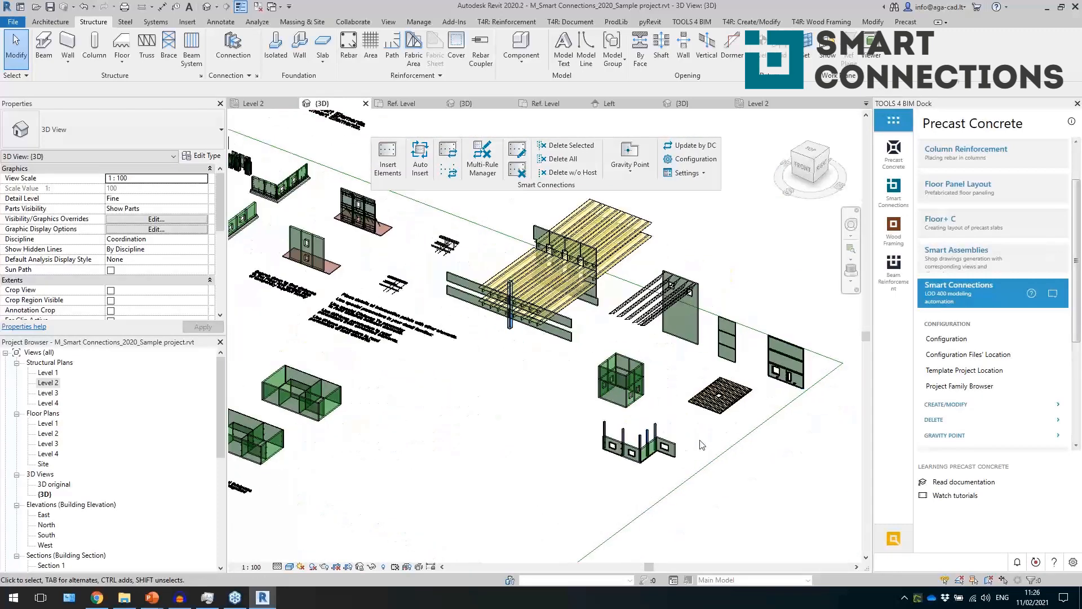
middle_drag(362, 282, 453, 326)
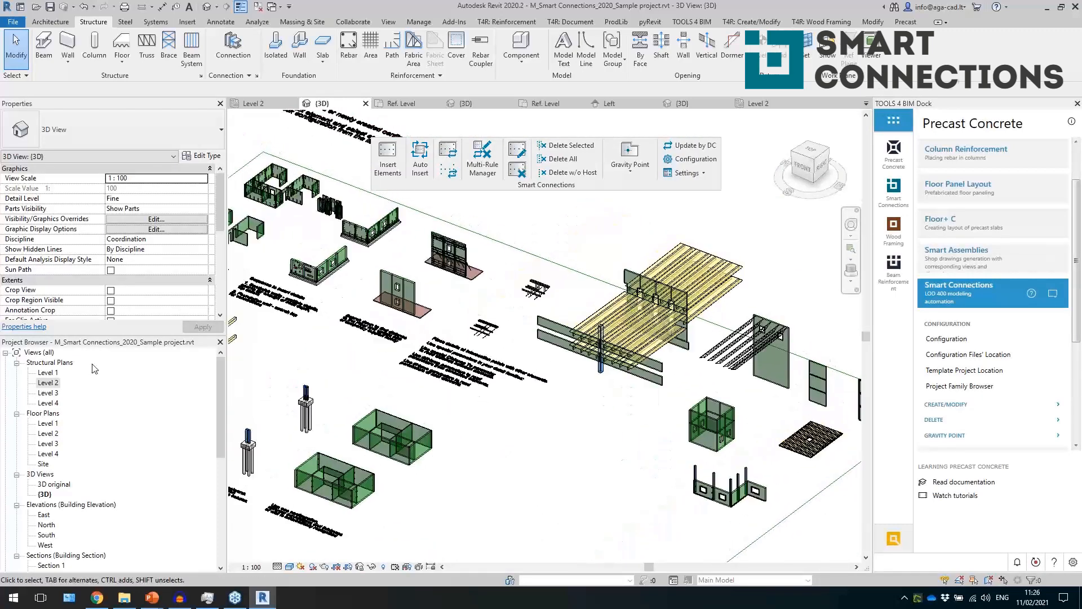
Open the Level 1 structural plan and set its Show Hidden Lines option to All
double_click(47, 372)
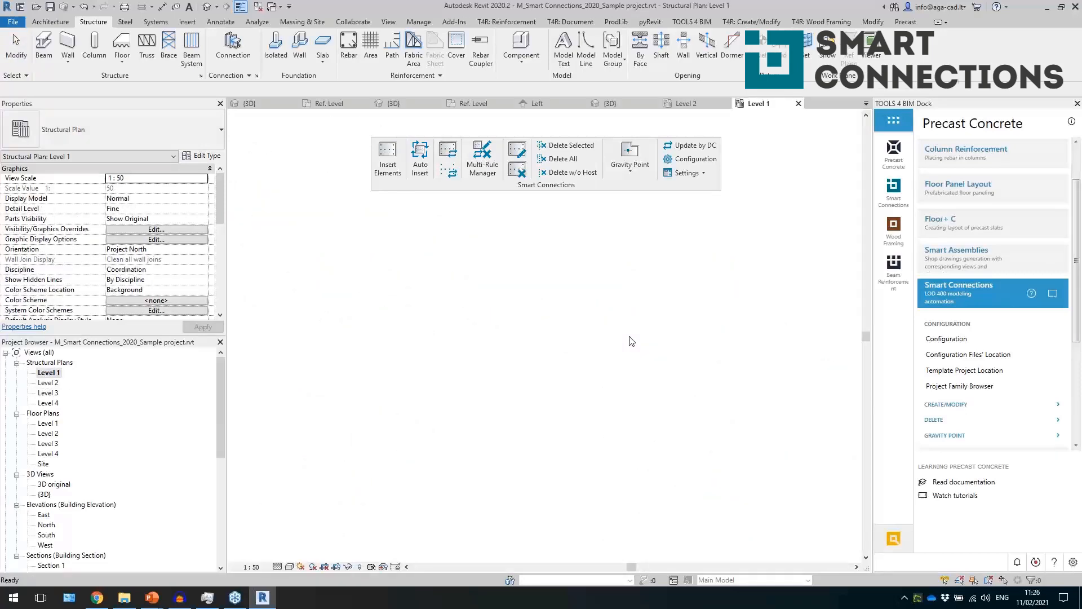
scroll(521, 386, up, 5)
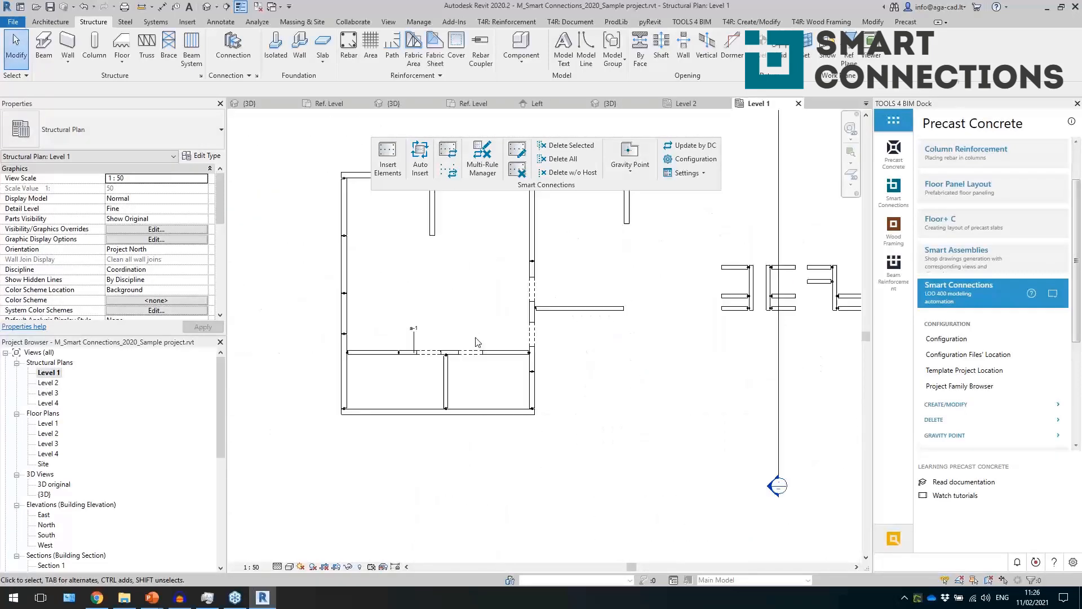
scroll(576, 401, up, 2)
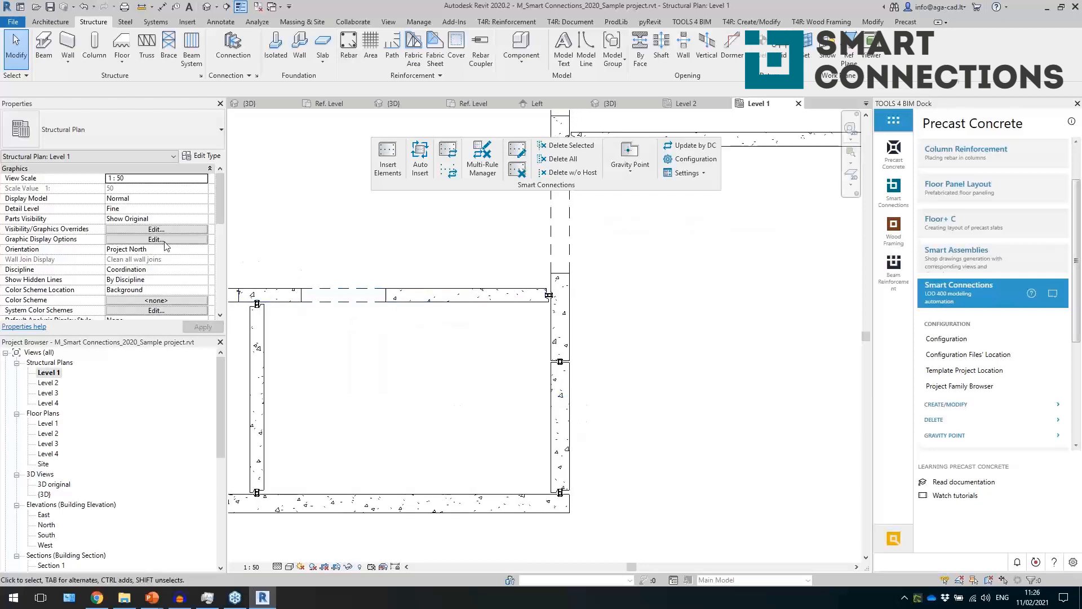
click(202, 280)
click(157, 307)
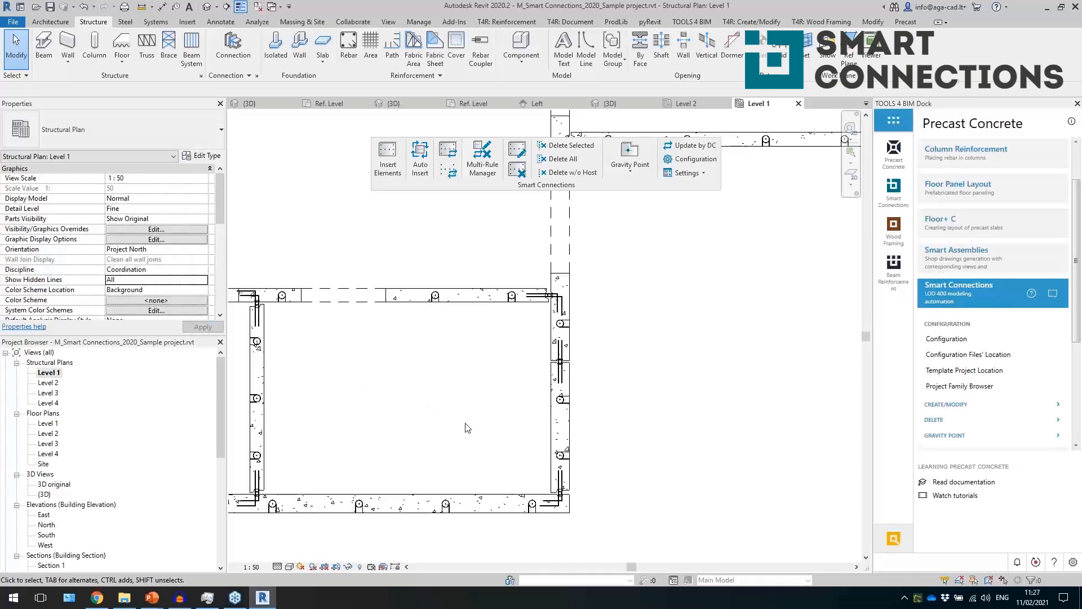
Examine in plan how the connecting loops meet at the straight, corner and T joints of the precast walls
middle_drag(717, 437, 509, 417)
scroll(337, 487, up, 1)
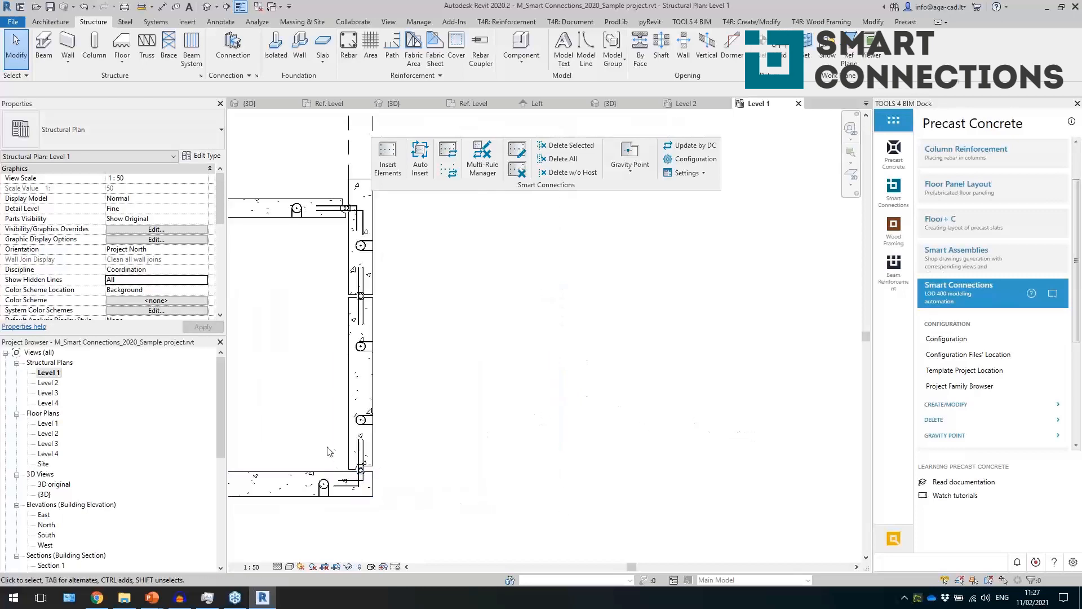
scroll(314, 375, down, 4)
middle_drag(645, 396, 536, 298)
scroll(538, 296, up, 4)
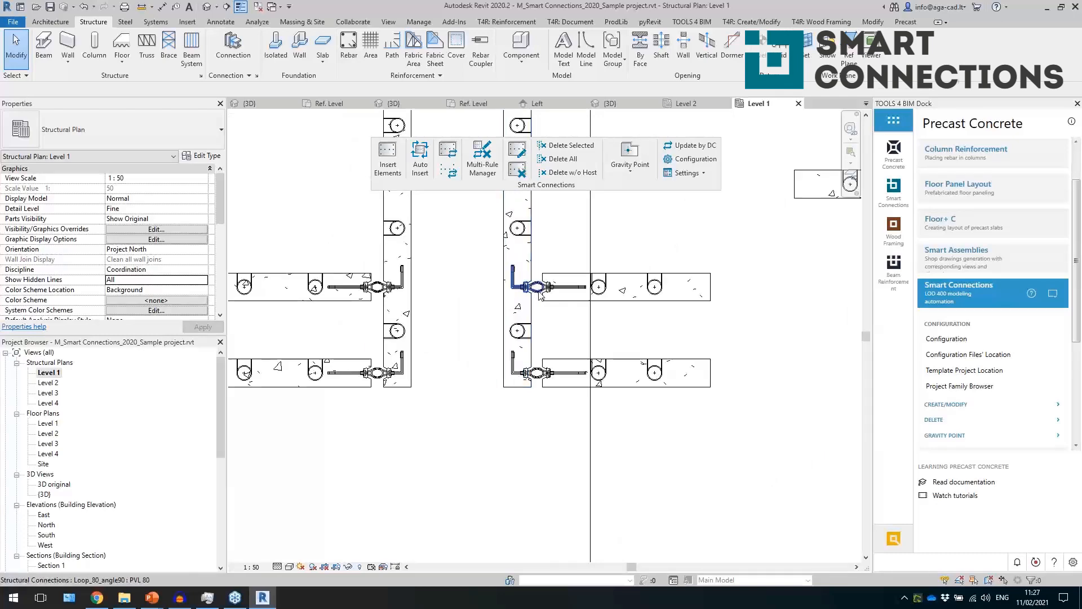
middle_drag(765, 397, 516, 403)
middle_drag(666, 388, 330, 395)
scroll(330, 394, down, 4)
middle_drag(688, 394, 374, 369)
Examine in plan the loop connections and end cuts of the Sandwich 430 walls at their straight and corner joints
scroll(434, 373, down, 3)
middle_drag(661, 470, 690, 396)
scroll(627, 448, up, 6)
middle_drag(510, 319, 666, 279)
scroll(445, 387, up, 2)
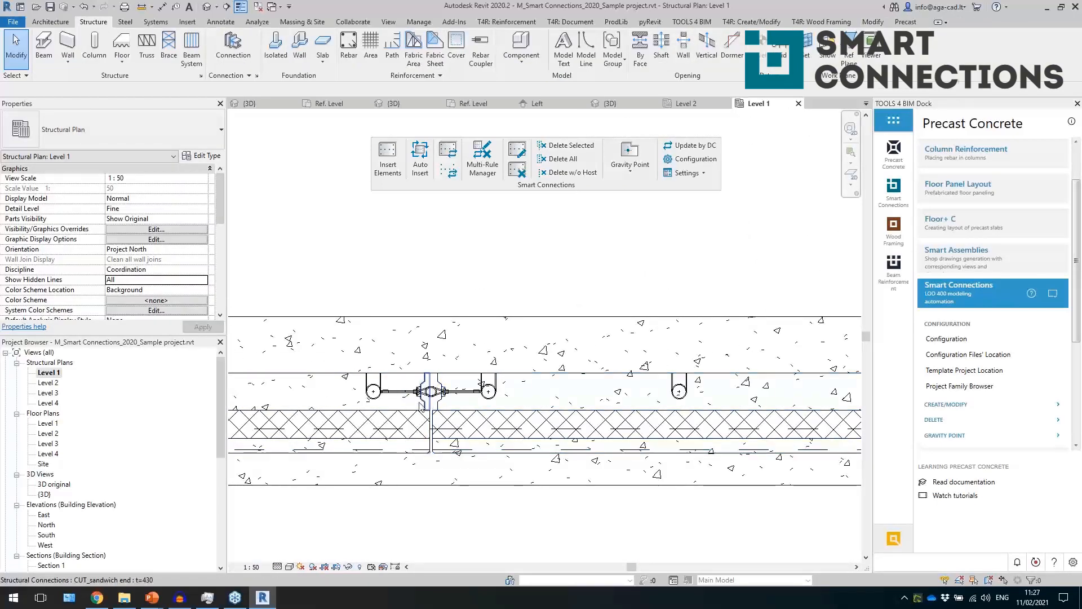
middle_drag(668, 271, 339, 272)
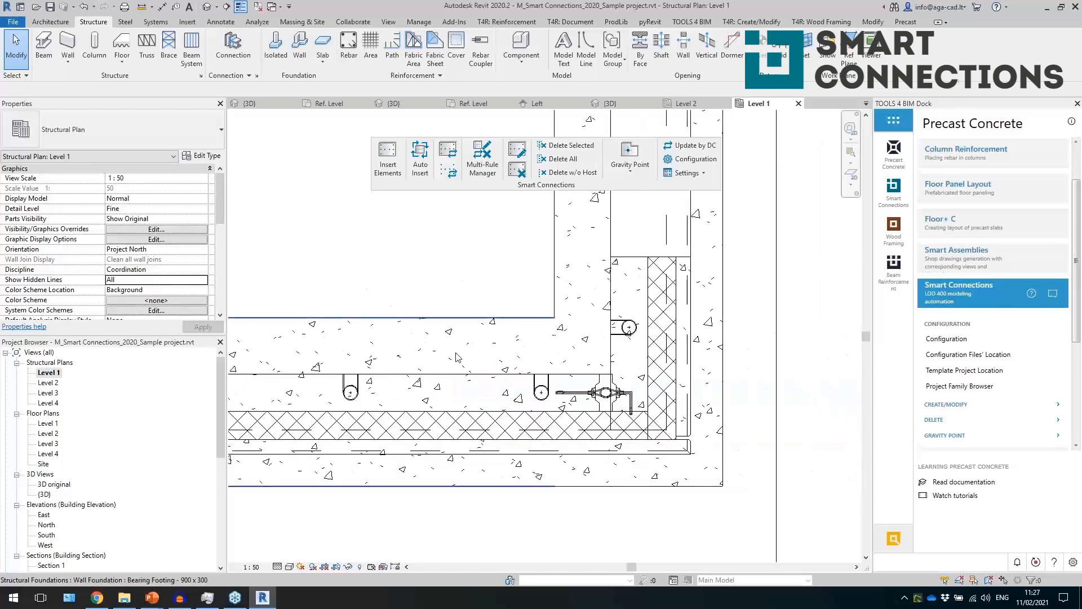
click(613, 373)
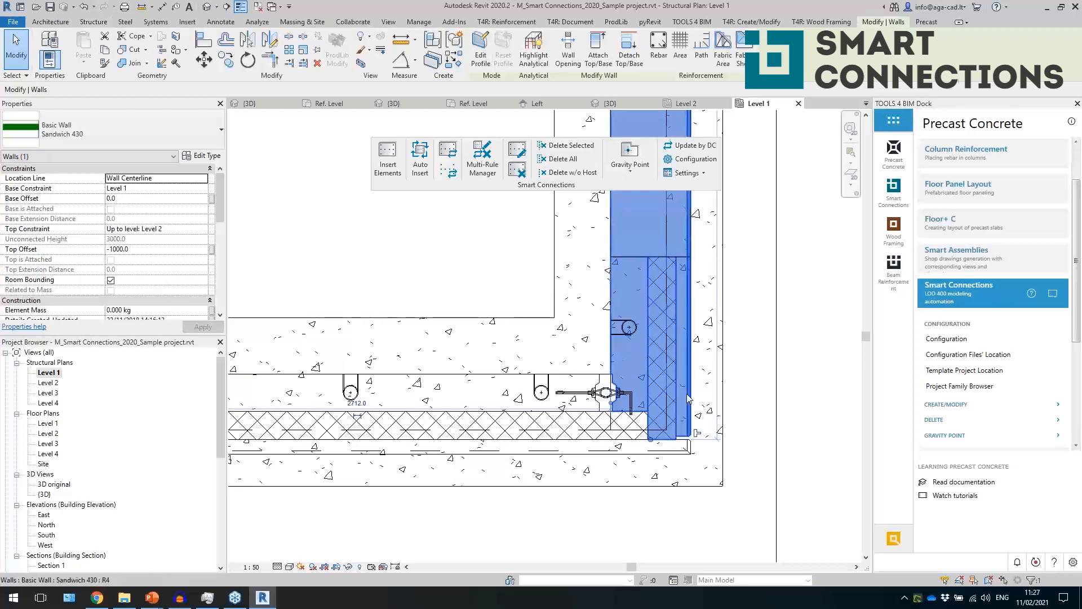
key(Escape)
Survey the remaining samples in the Level 1 plan and inspect the wall panels beside the steel columns
scroll(496, 339, down, 4)
scroll(489, 331, down, 3)
middle_drag(663, 399, 435, 345)
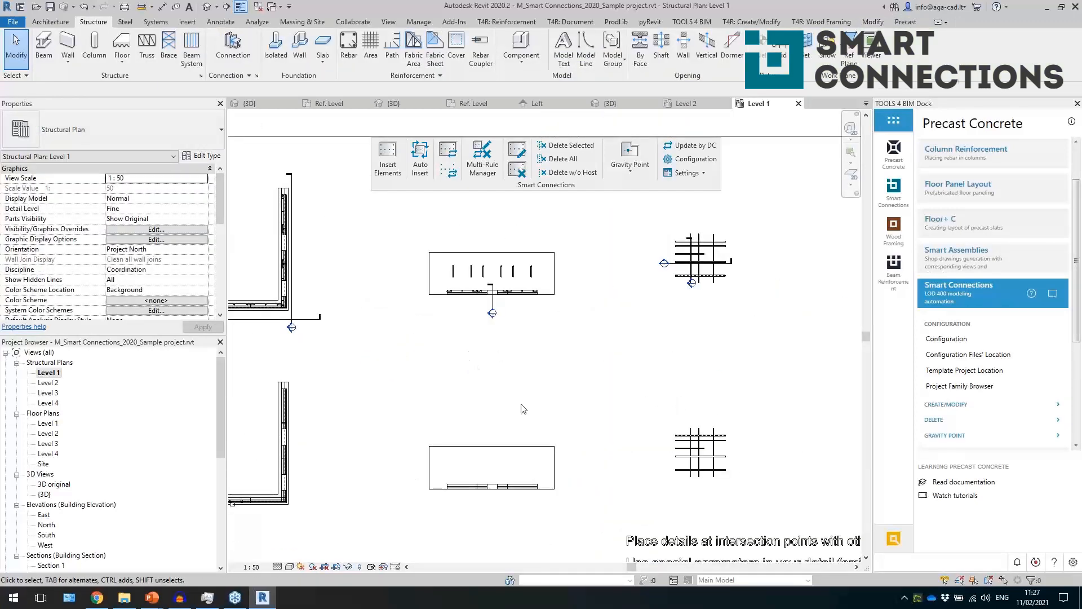
middle_drag(603, 484, 393, 350)
scroll(548, 359, down, 4)
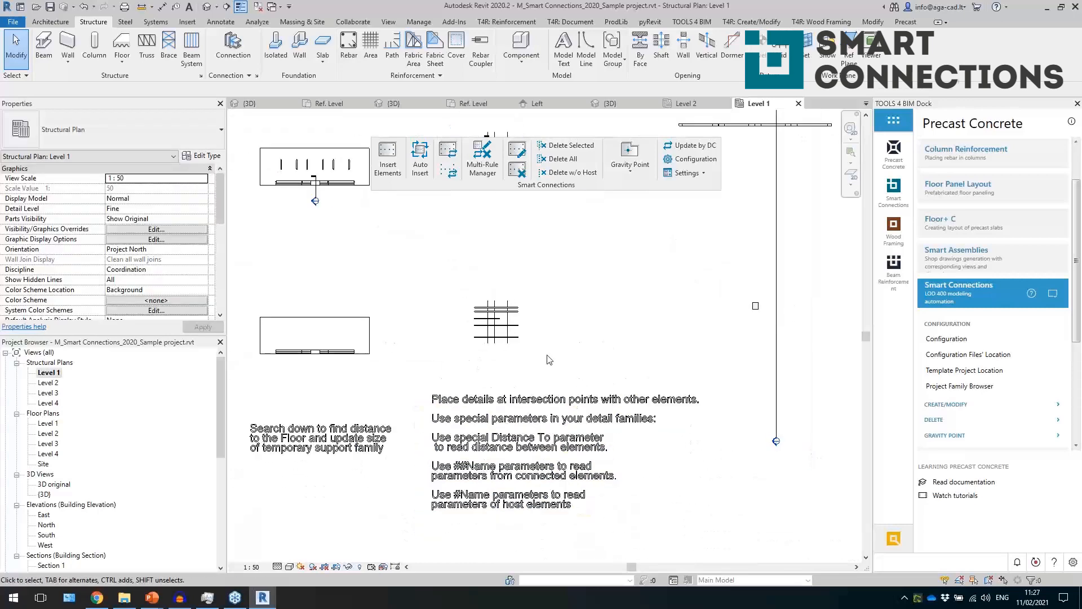
middle_drag(711, 380, 454, 316)
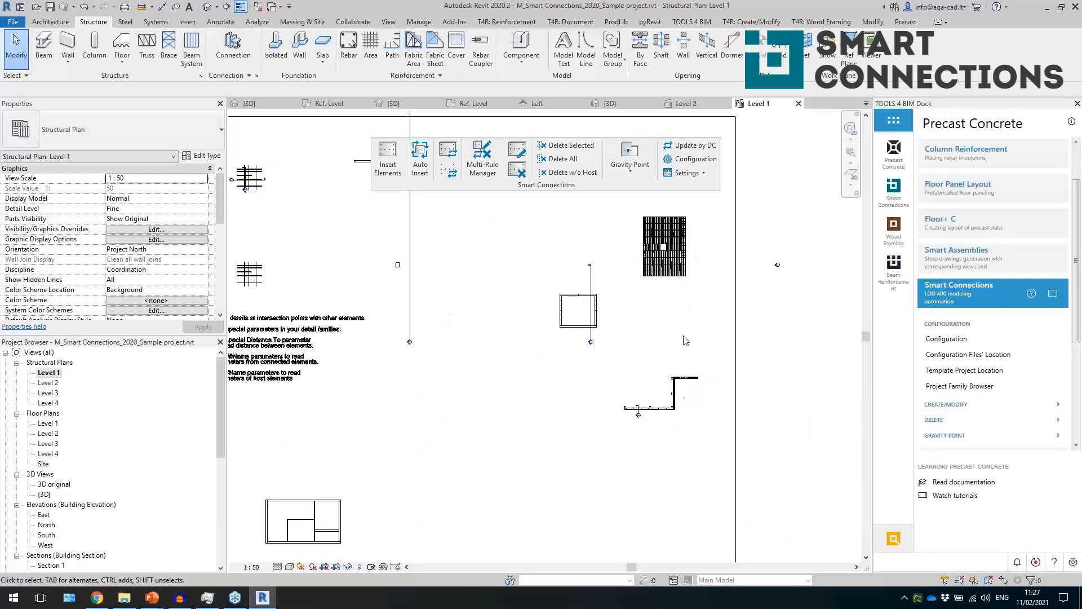
scroll(683, 417, up, 9)
scroll(356, 409, up, 6)
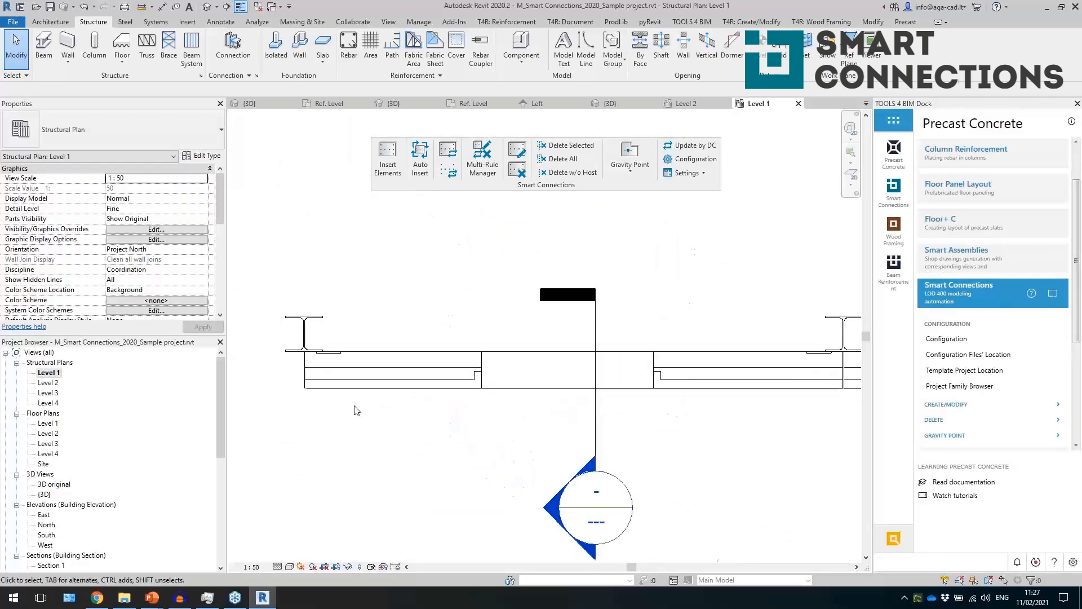
Auto insert the Smart Connections elements in the two Sandwich 300_Type 3 walls meeting at the corner steel column
scroll(355, 410, up, 2)
middle_drag(692, 417, 360, 373)
middle_drag(659, 406, 462, 403)
middle_drag(712, 406, 410, 413)
middle_drag(652, 432, 412, 441)
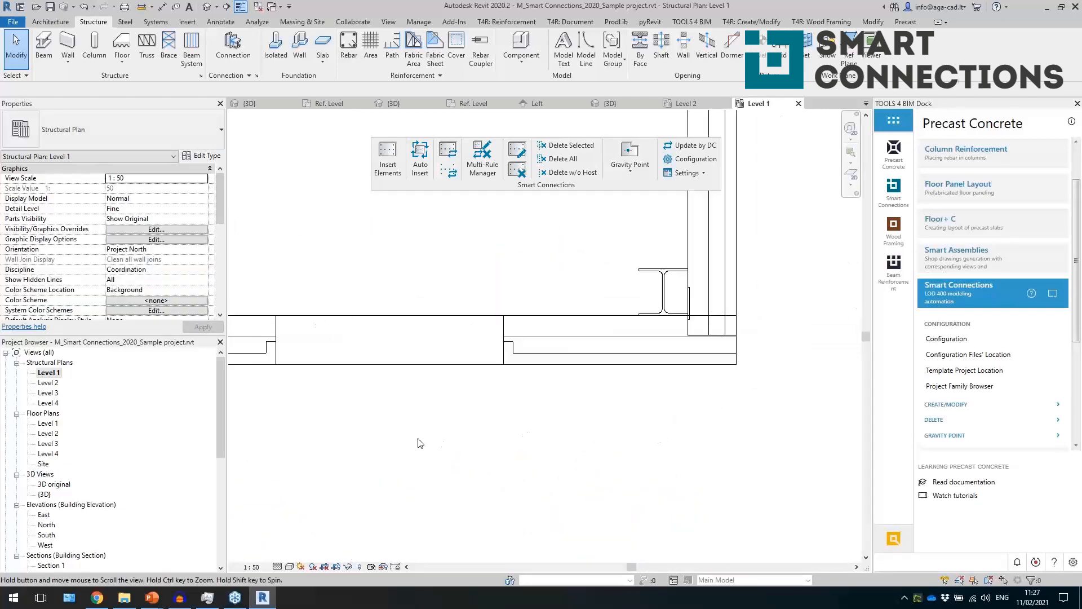
click(738, 269)
click(589, 322)
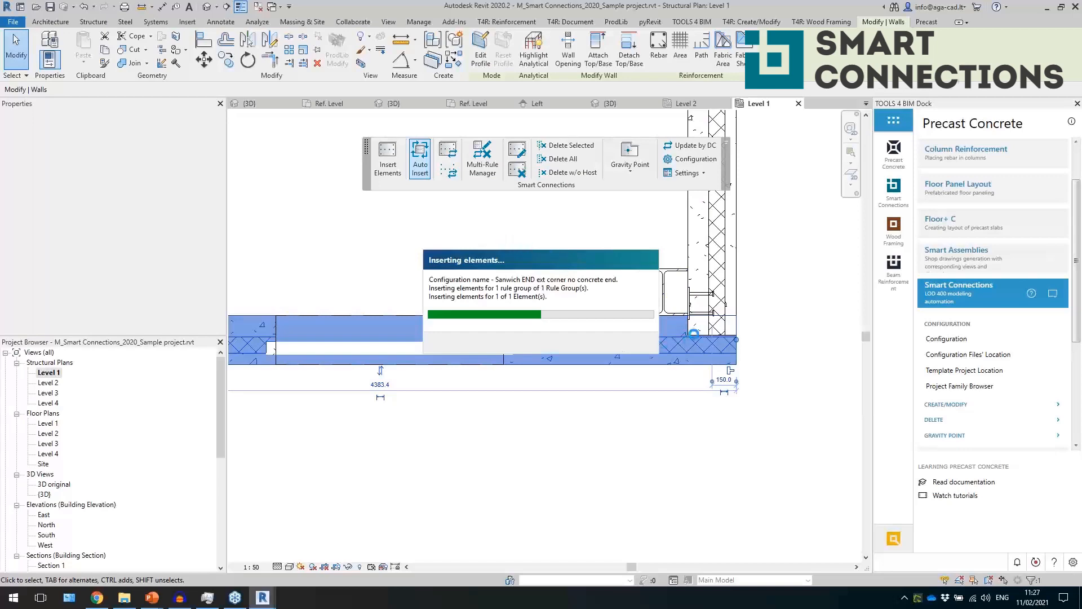
click(683, 435)
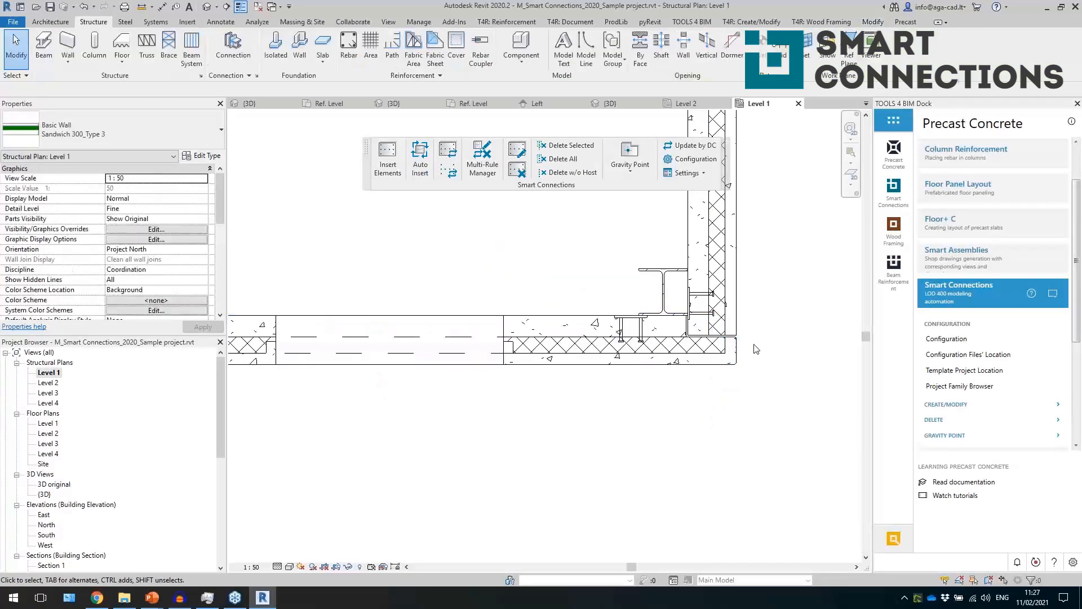
Inspect the concrete external corner piece and column plate anchors of the Sandwich 300_Type 3 walls in plan
scroll(733, 338, up, 3)
click(721, 340)
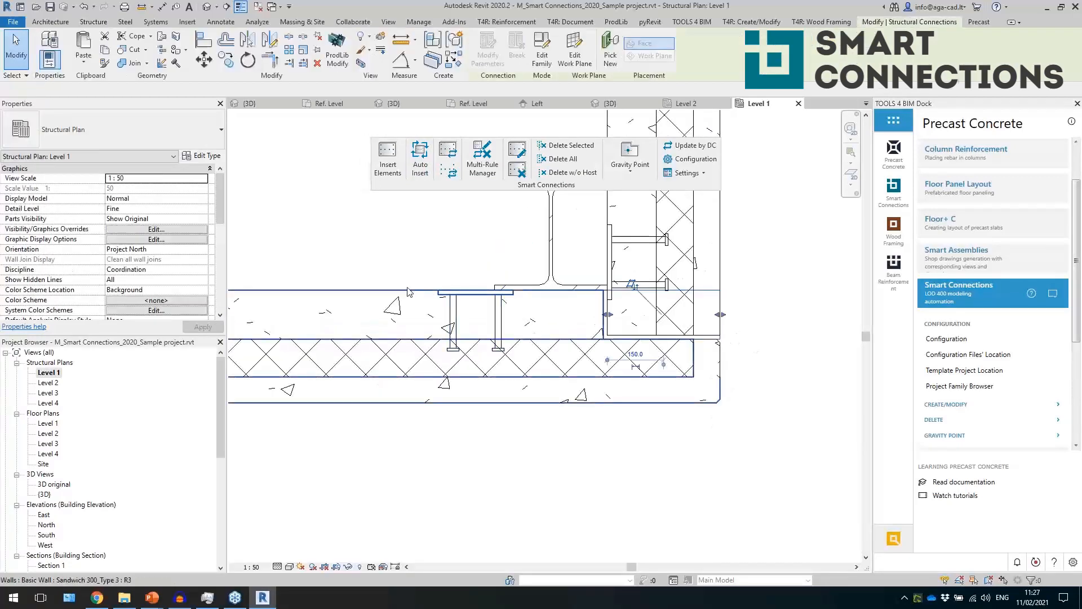
click(560, 449)
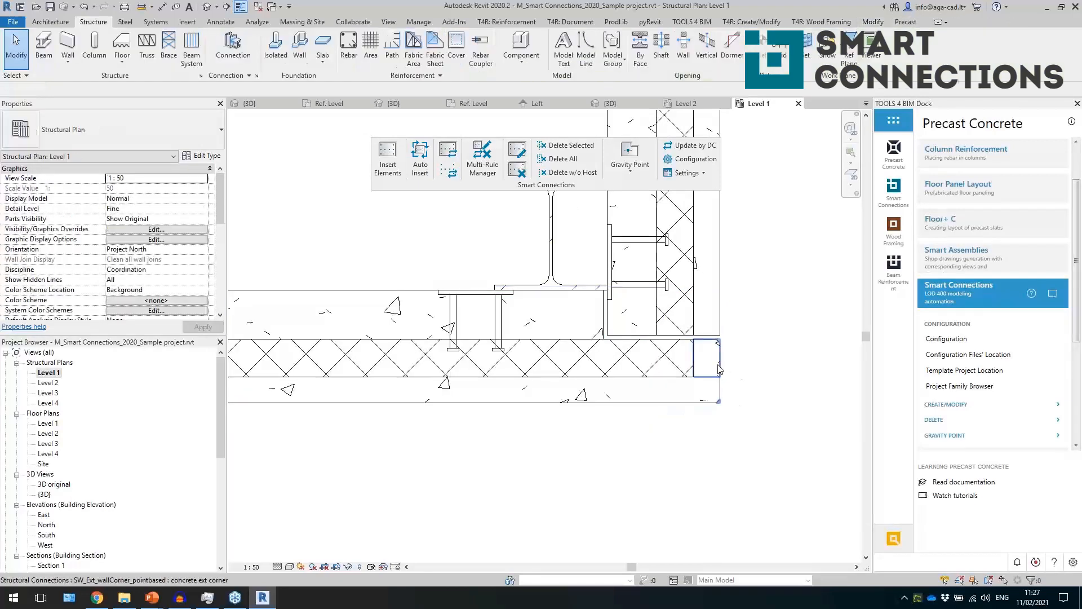
click(701, 347)
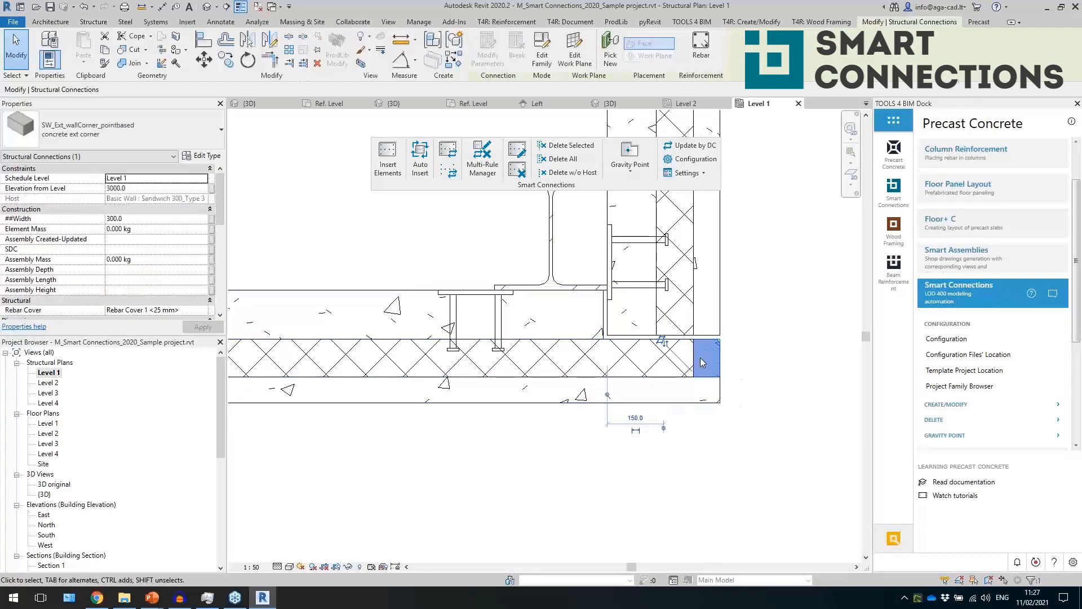
key(Escape)
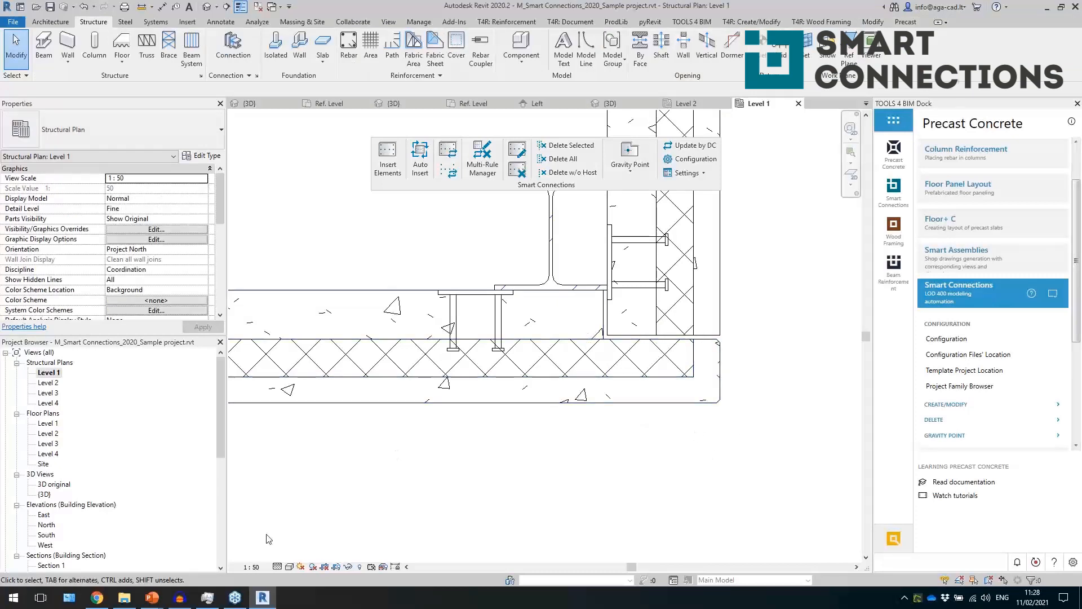
Switch the Level 1 plan to a shaded display and inspect the insulation and concrete pieces at the internal wall corner
click(289, 566)
click(310, 523)
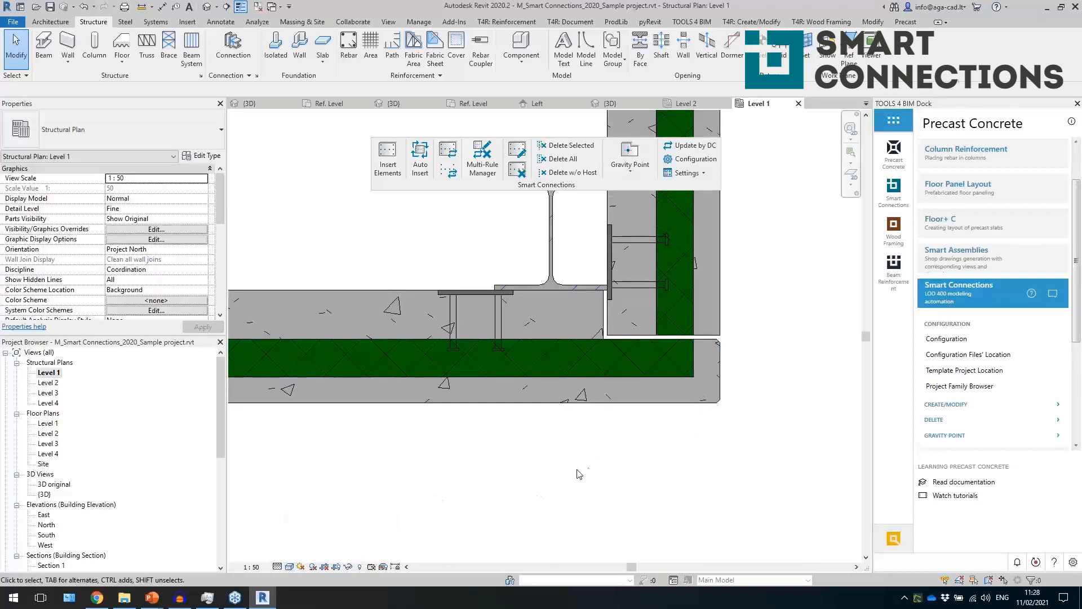
scroll(579, 473, down, 5)
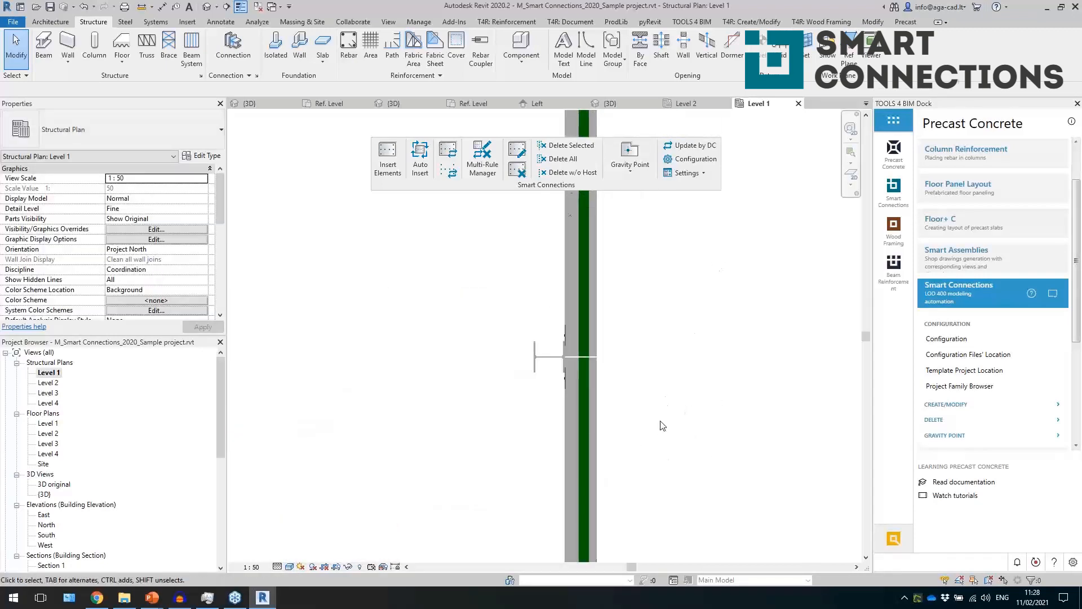
middle_drag(677, 261, 679, 454)
scroll(652, 264, up, 2)
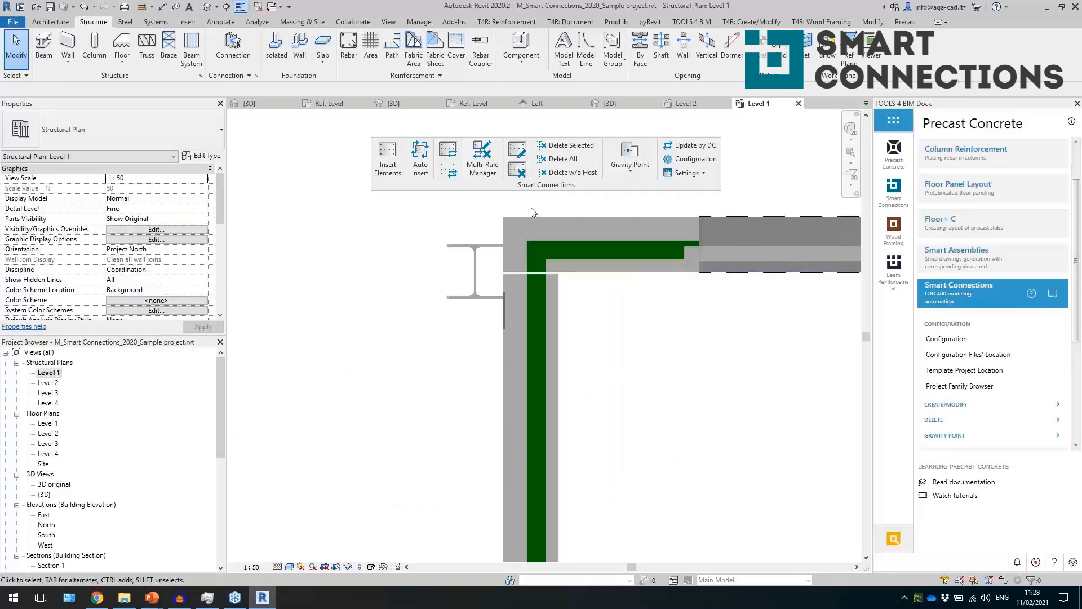
scroll(533, 212, up, 1)
click(534, 290)
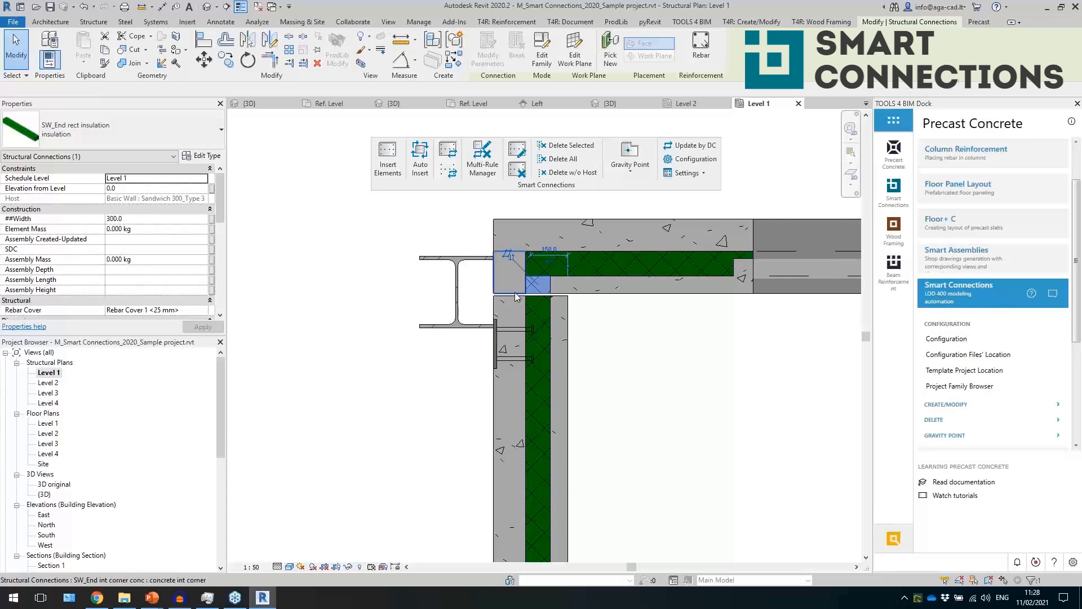
click(514, 291)
click(620, 337)
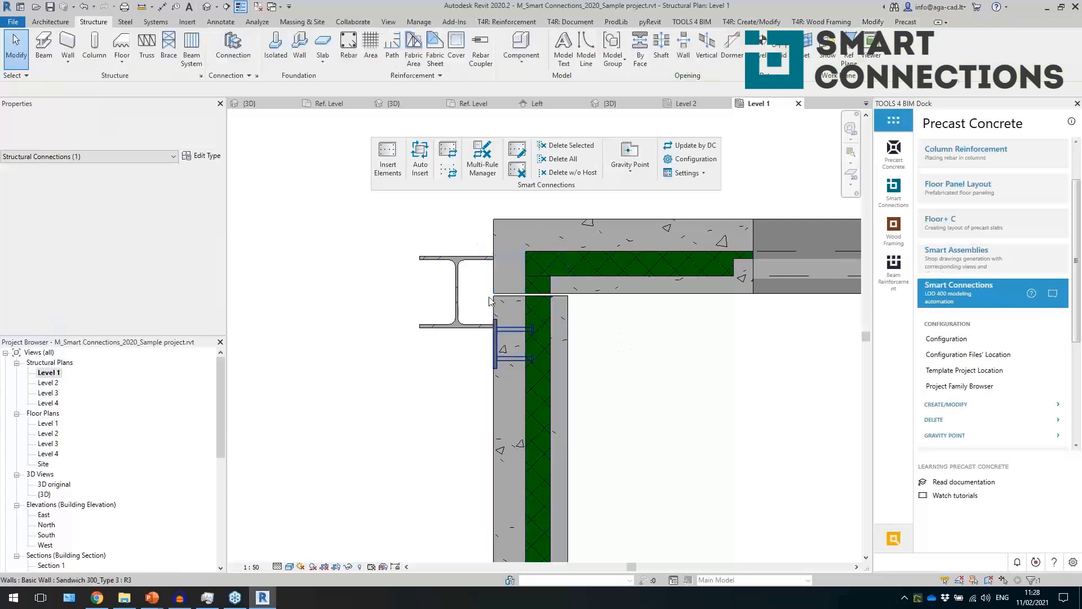
Open the Section 2 view through the sandwich wall and inspect the concrete bottom piece beneath the insulation
scroll(631, 338, down, 2)
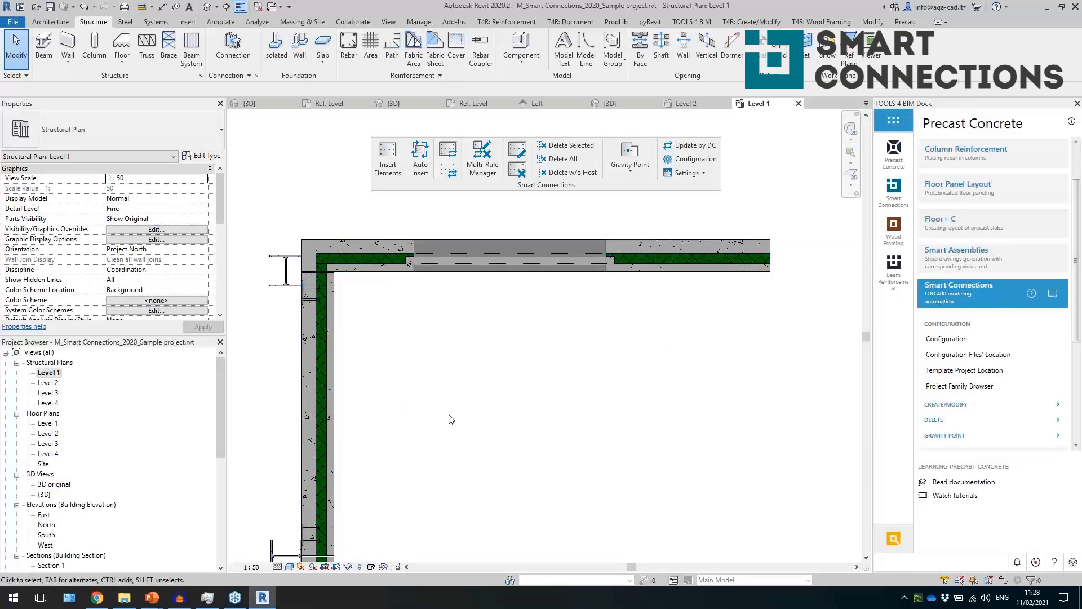
middle_drag(391, 446, 561, 343)
scroll(562, 316, up, 1)
scroll(507, 364, down, 7)
middle_drag(554, 282, 585, 387)
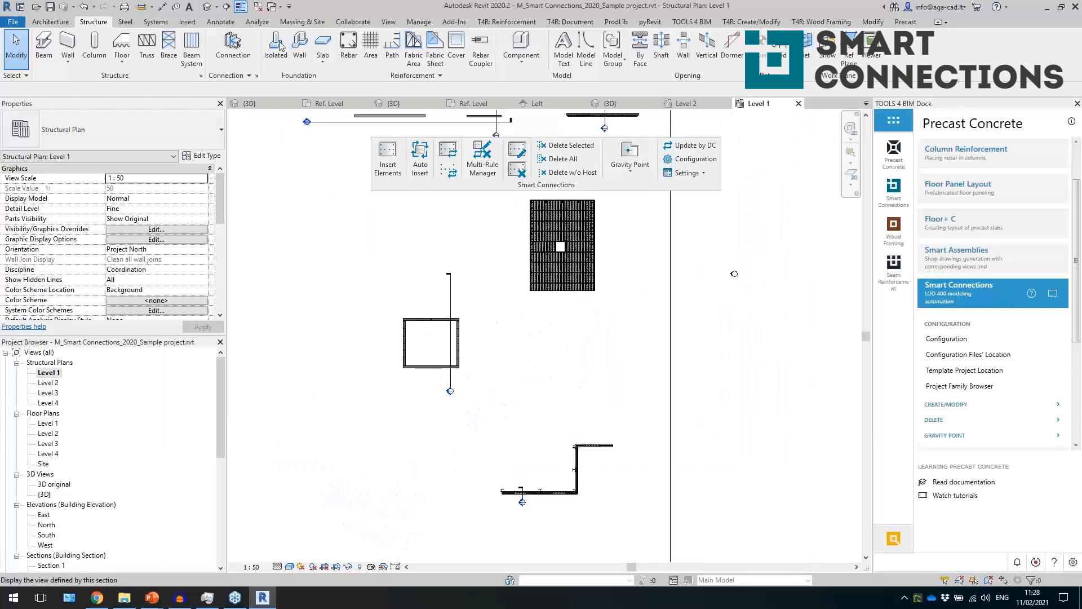
scroll(507, 487, up, 4)
double_click(507, 483)
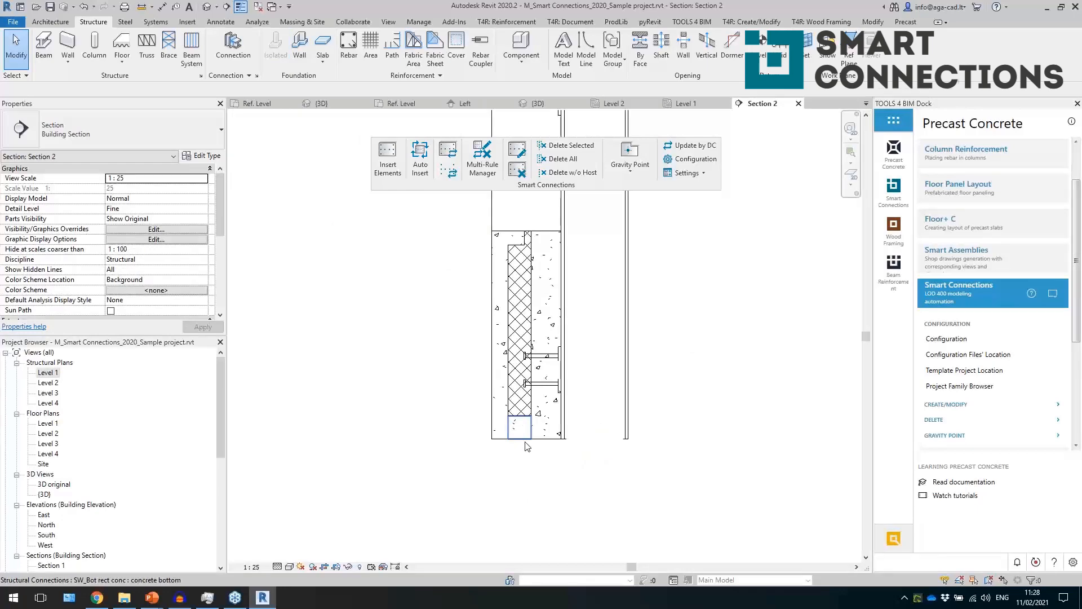
click(525, 441)
key(Delete)
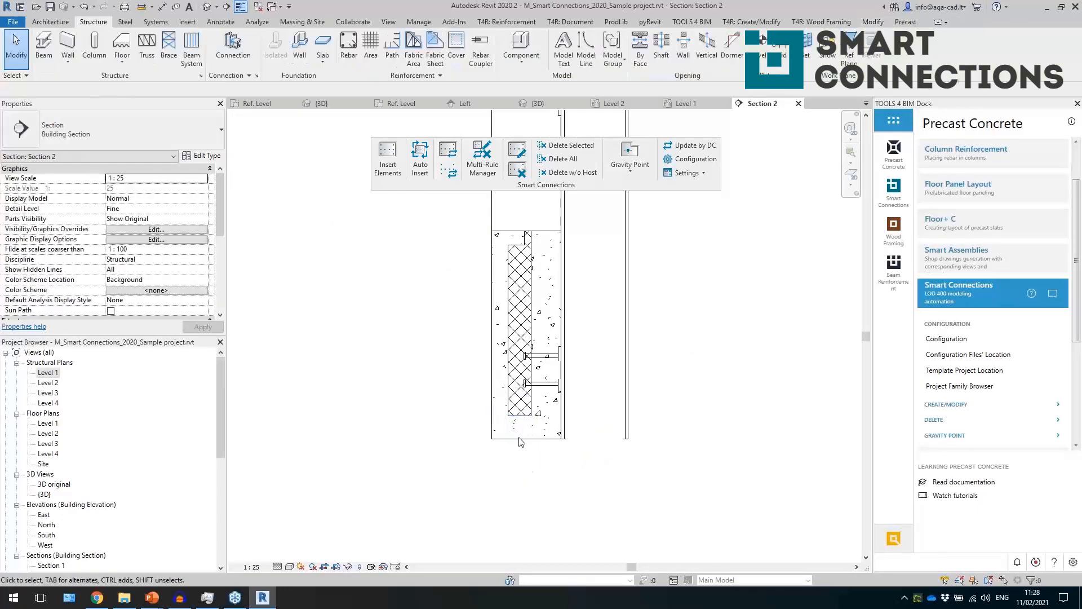
scroll(529, 435, down, 3)
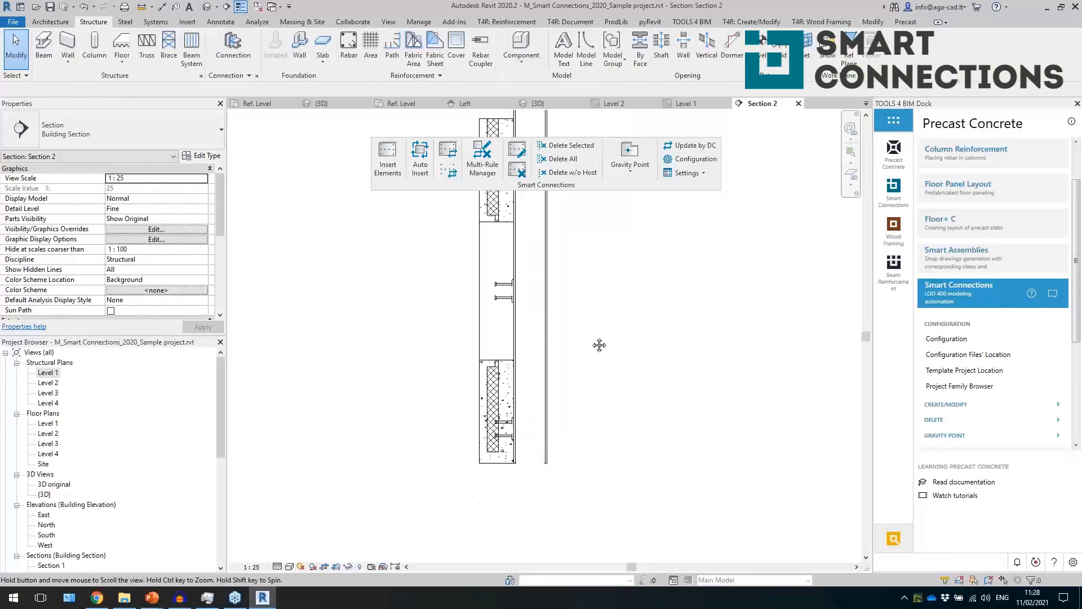
Open the 3D view and examine the window surrounds, edge pieces and column plates of the sandwich walls
click(207, 7)
scroll(556, 357, up, 8)
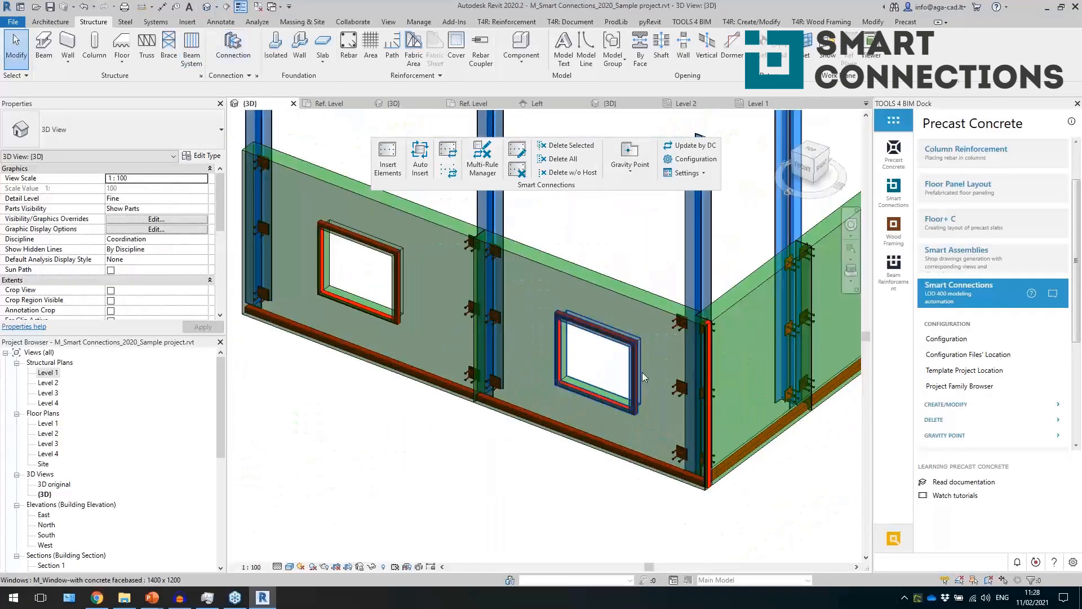
click(673, 389)
shift+middle_drag(673, 389, 495, 286)
key(Escape)
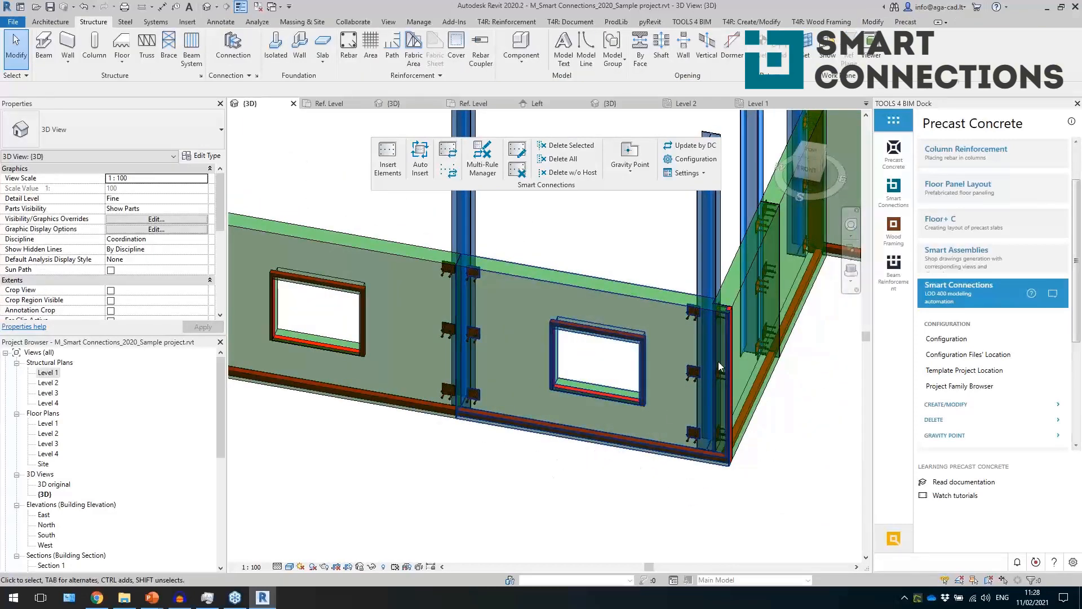
Auto insert the Smart Connections elements in all precast walls of the box-shaped sample in 3D
scroll(572, 443, down, 5)
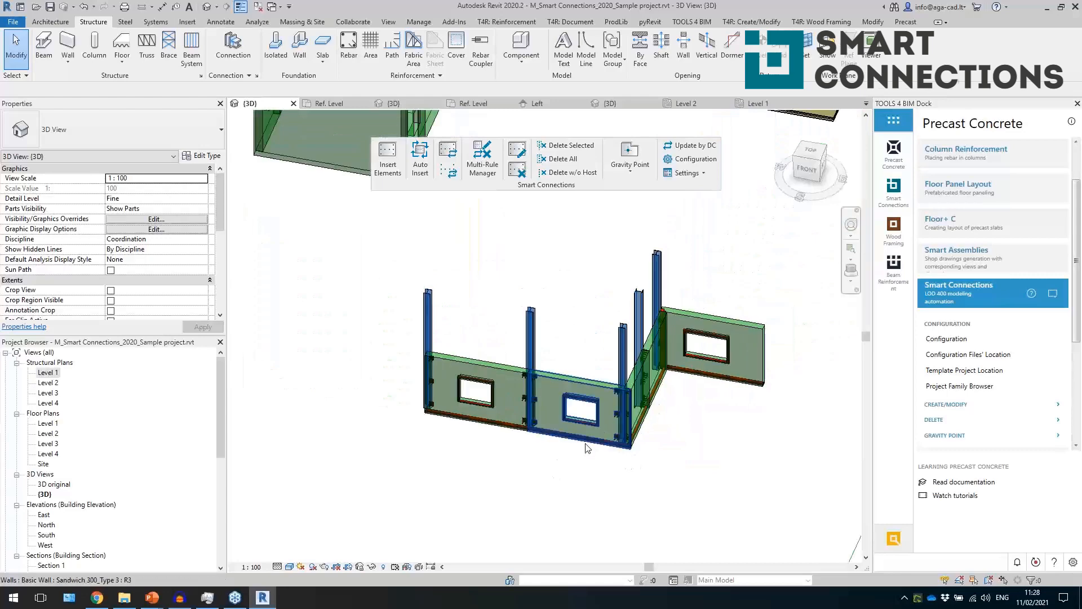
scroll(615, 311, down, 4)
scroll(509, 459, down, 4)
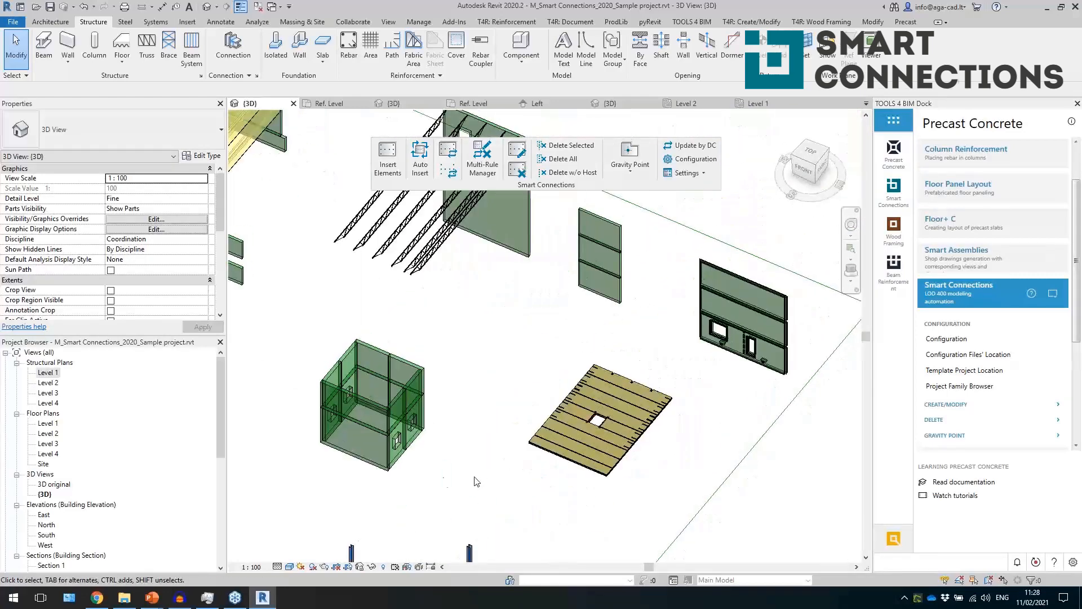
scroll(514, 471, up, 6)
drag(523, 453, 473, 180)
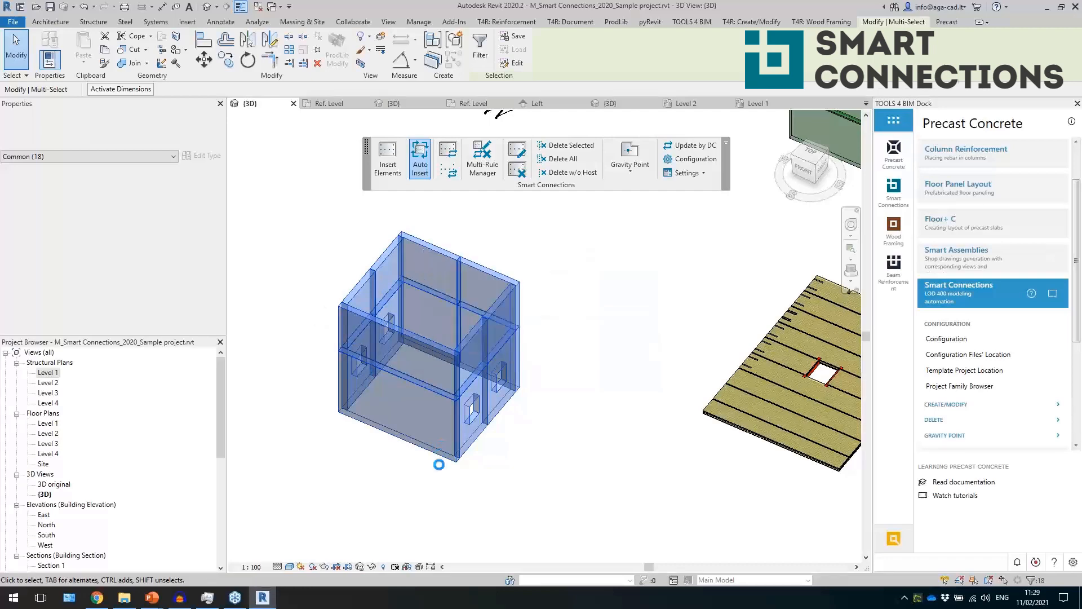
click(392, 465)
Inspect the grout tubes along the wall base and the recess with ferrules along the slab line of the precast box
scroll(394, 454, up, 10)
click(489, 425)
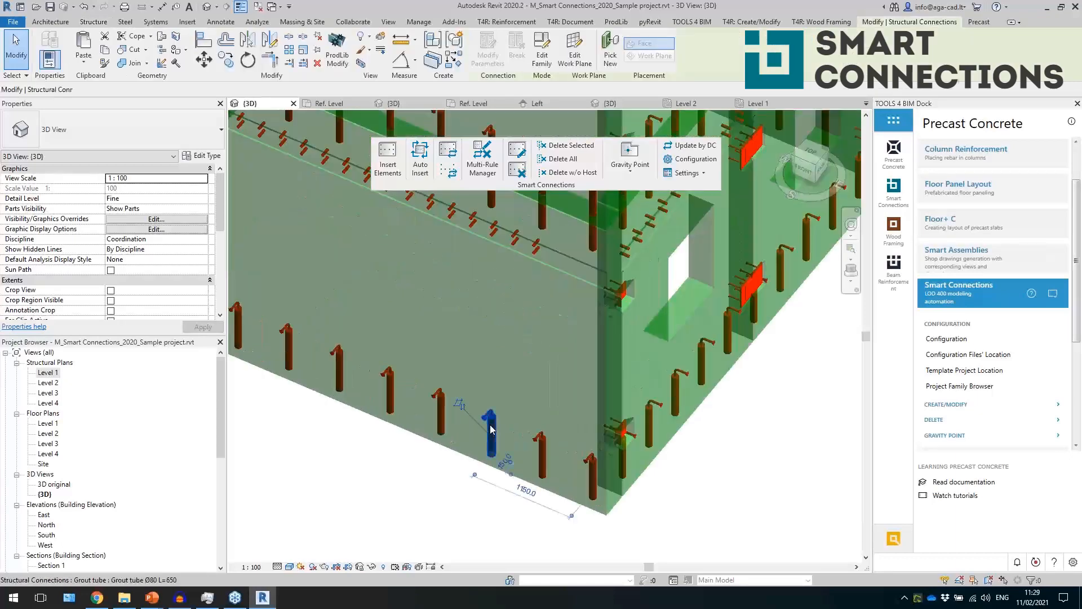
middle_drag(522, 318, 517, 342)
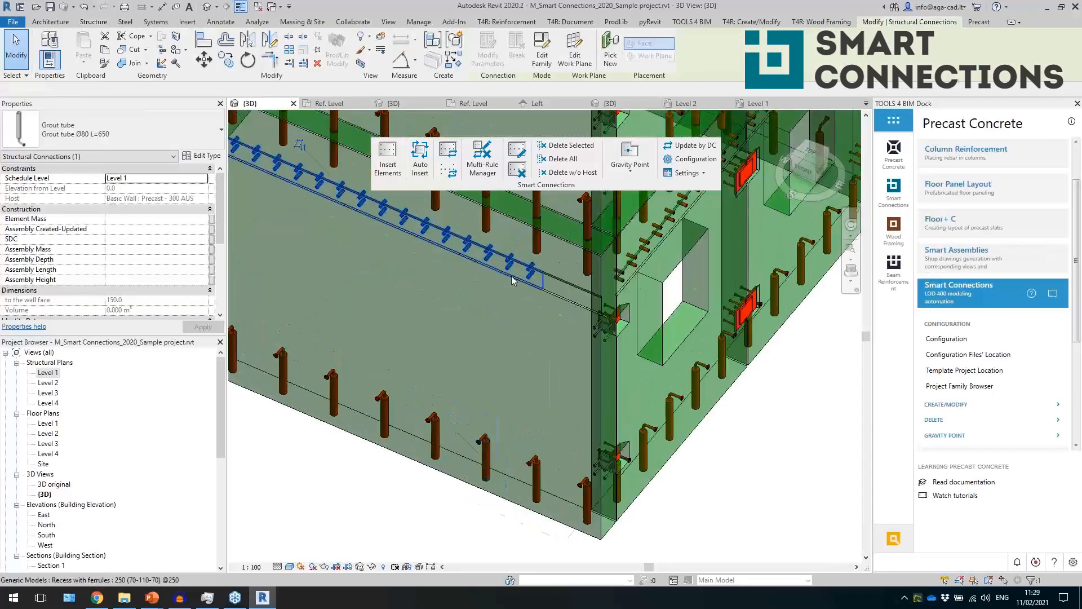
click(485, 327)
scroll(505, 310, up, 3)
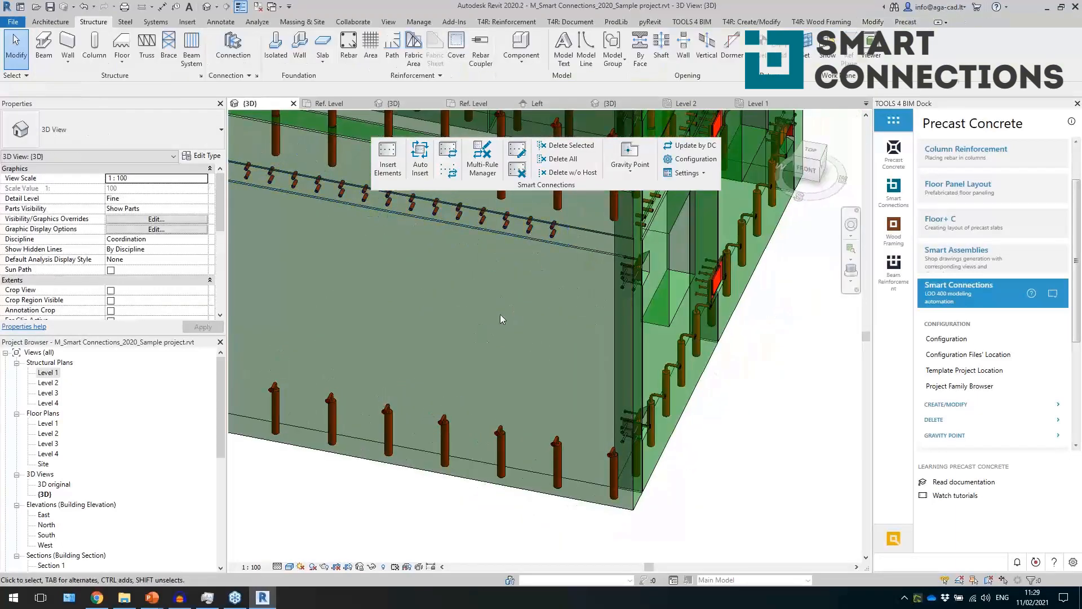
scroll(499, 319, down, 4)
mouse_move(550, 354)
shift+middle_down()
mouse_move(608, 395)
mouse_move(546, 351)
shift+middle_up()
click(546, 347)
middle_drag(586, 394, 546, 358)
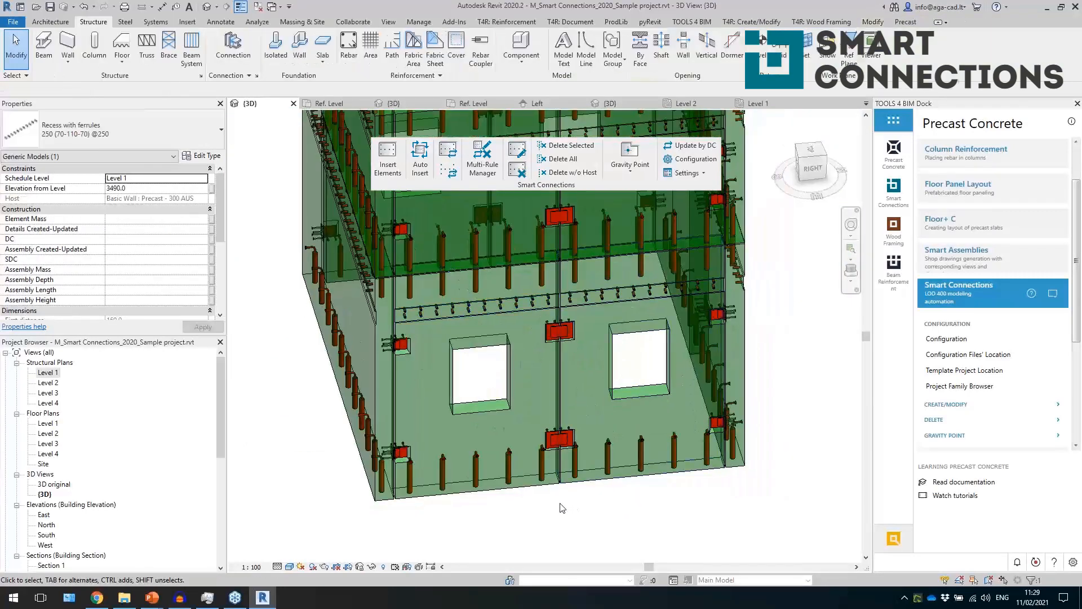
click(562, 508)
Inspect the recess with plate, the Welda plate and the loose rectangular plate at the straight wall joint
scroll(562, 507, up, 6)
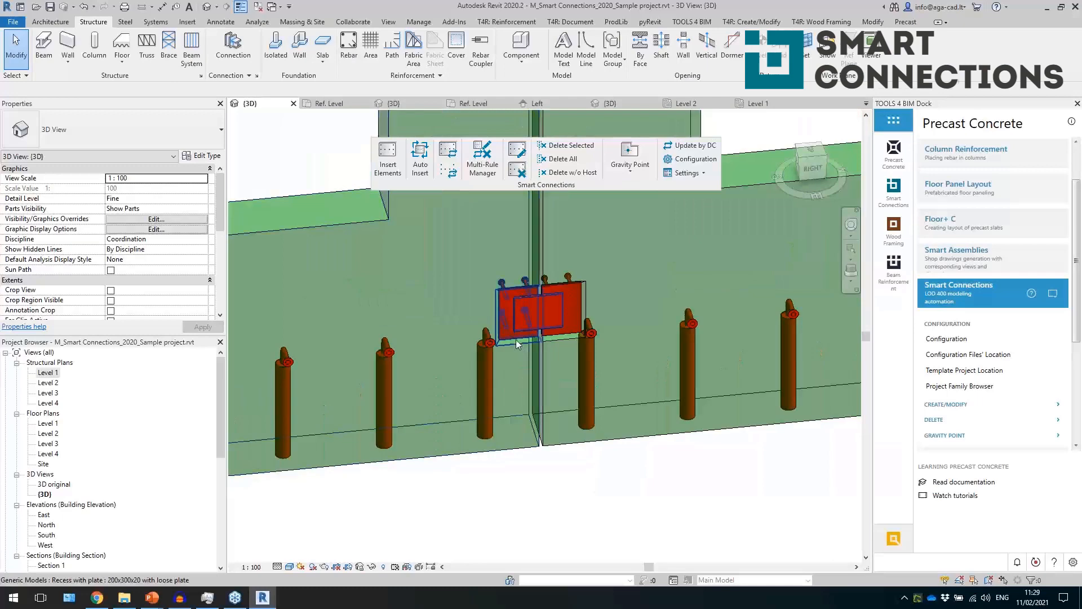
click(515, 339)
shift+middle_drag(541, 377, 624, 416)
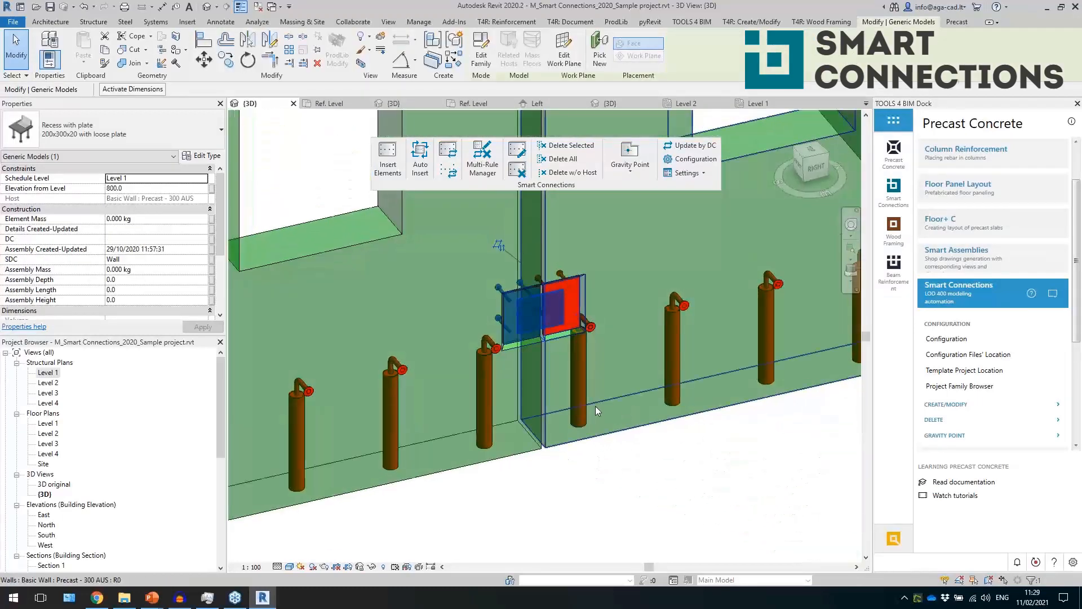
key(Escape)
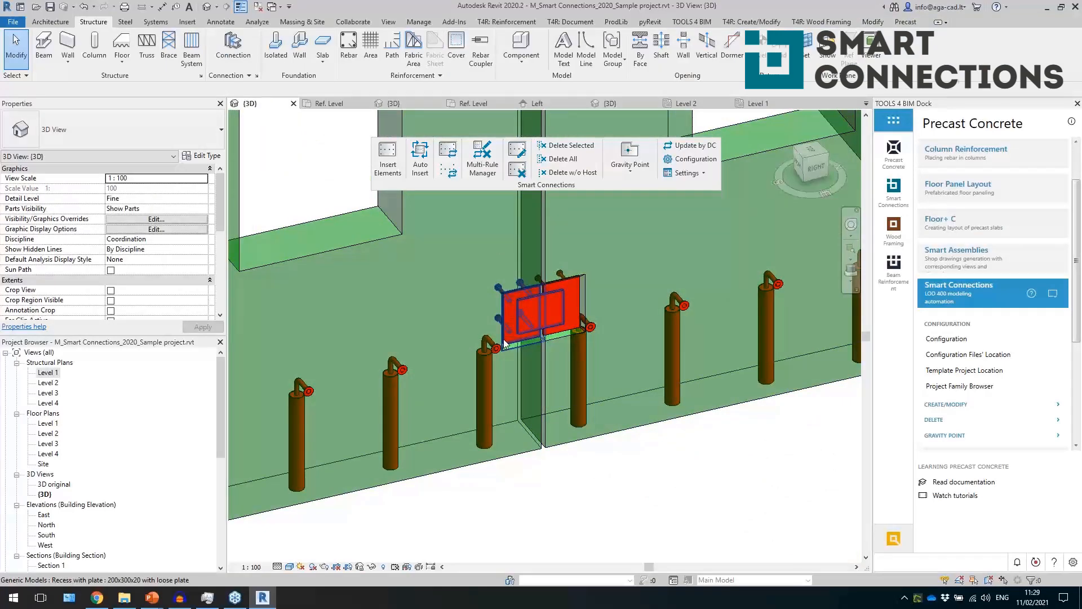
click(506, 344)
click(554, 331)
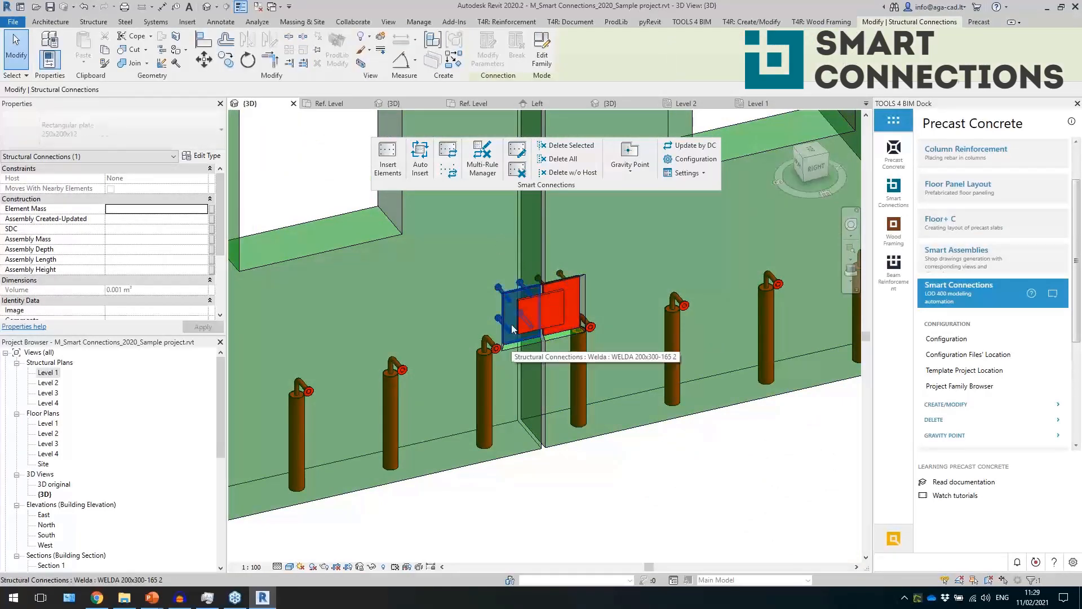
key(Escape)
click(514, 350)
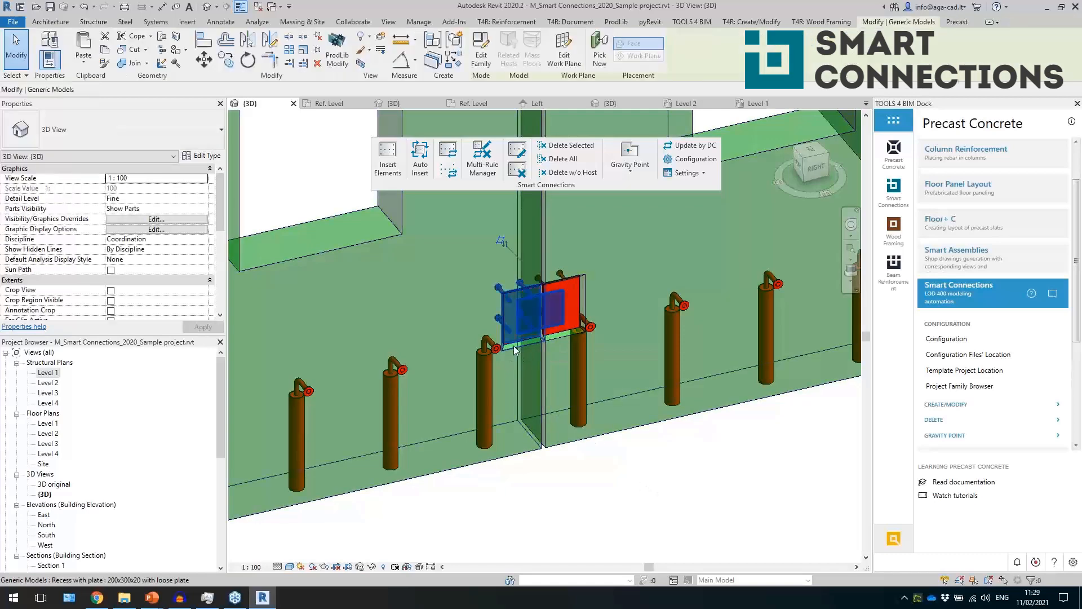
Inspect the angle connector and the recess with plate at the corner joint of the precast walls
shift+middle_drag(514, 350, 437, 348)
scroll(442, 337, up, 3)
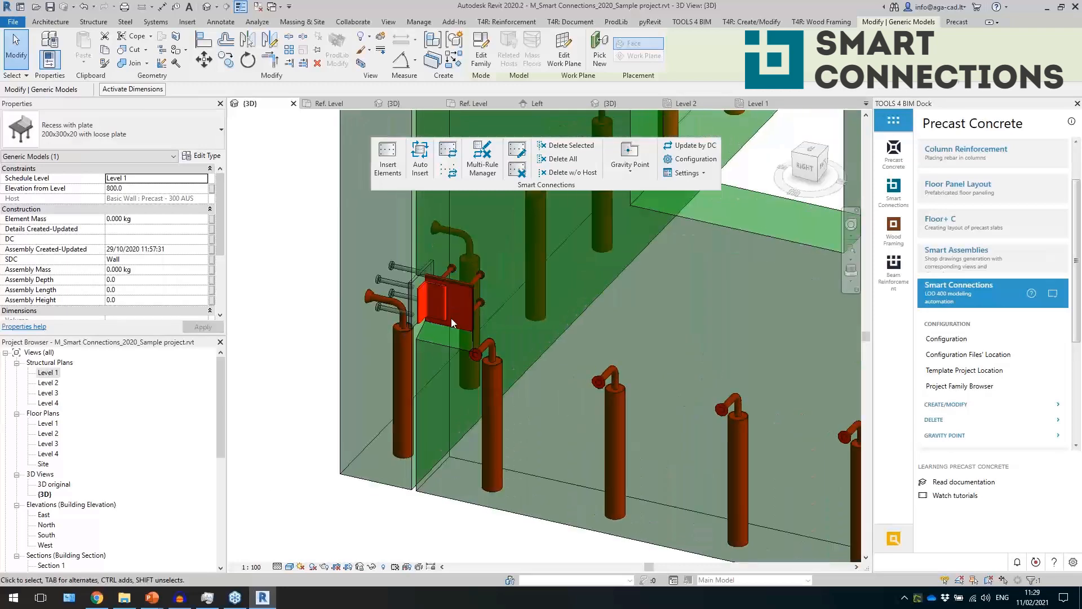
click(446, 323)
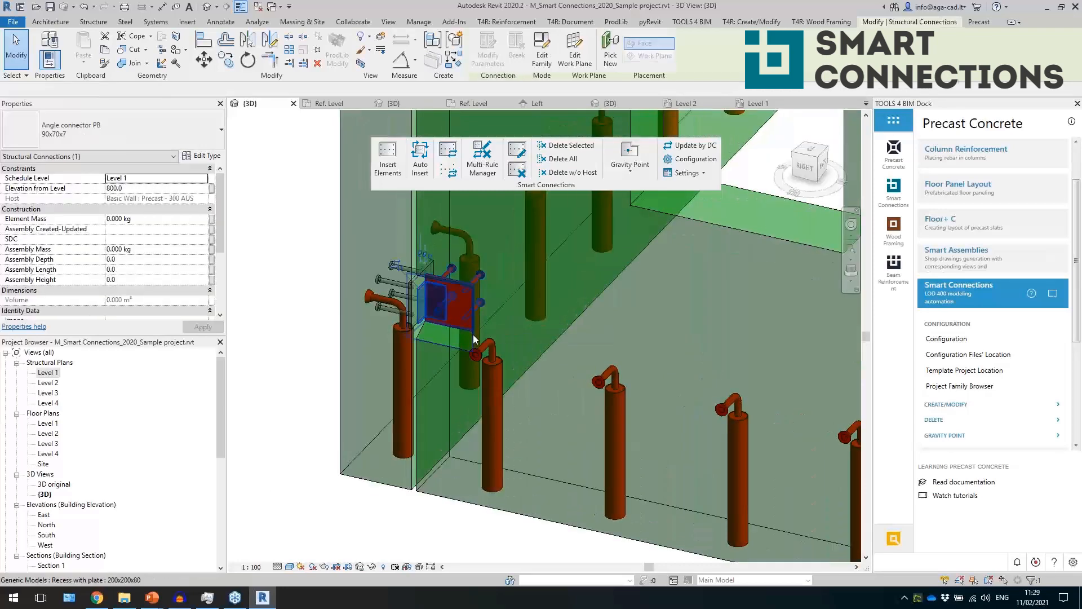
click(474, 339)
Inspect the grout duct and the connected grout tube above the slab line of the precast box
scroll(416, 414, down, 5)
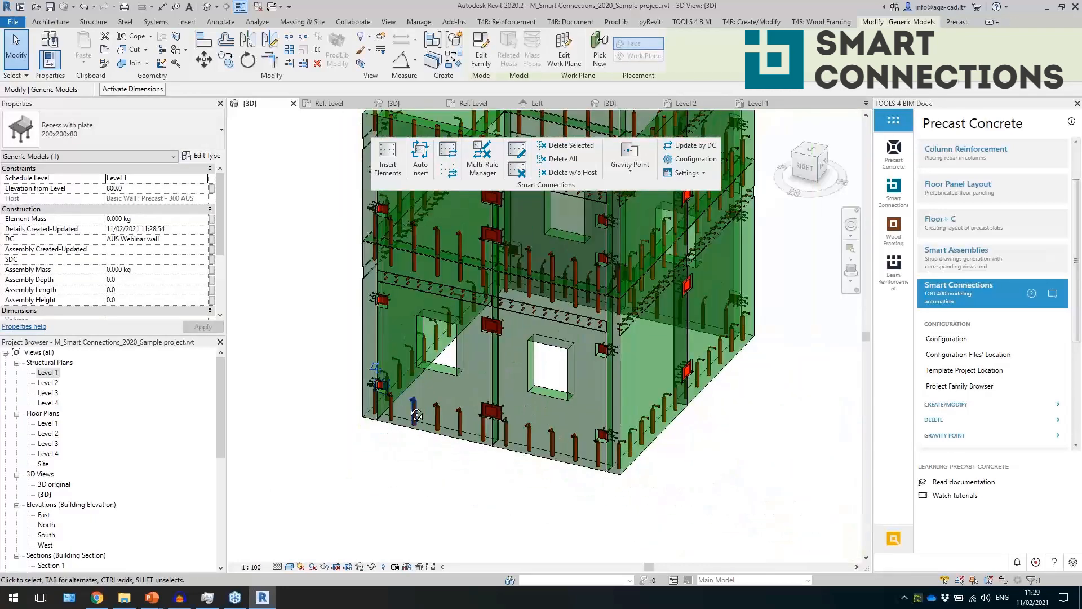
scroll(411, 361, up, 8)
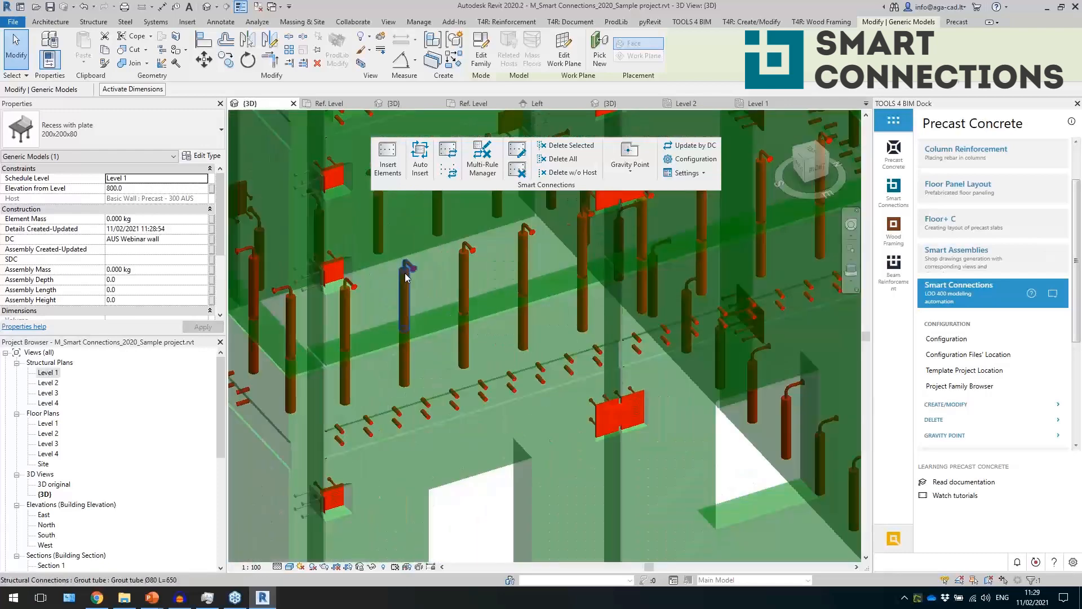
click(466, 344)
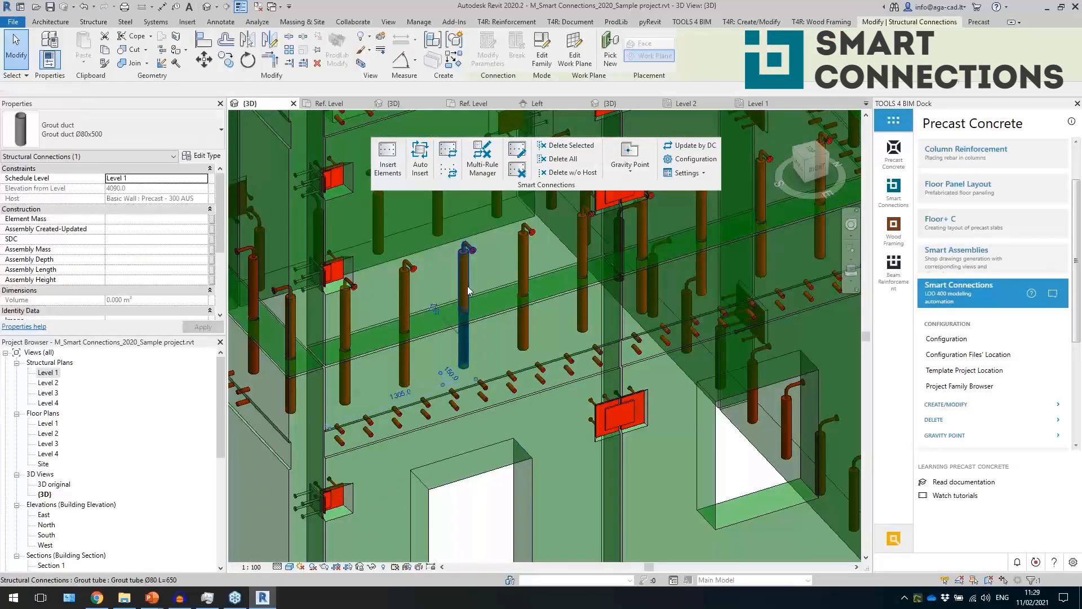
click(461, 346)
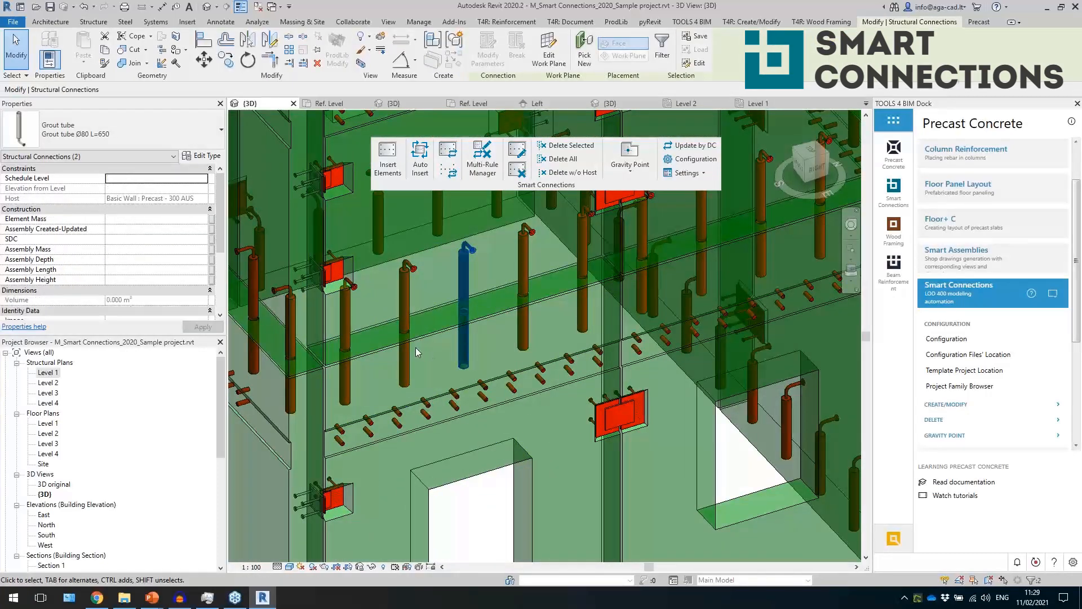
scroll(415, 347, down, 4)
mouse_move(729, 420)
shift+middle_down()
mouse_move(530, 433)
mouse_move(603, 465)
mouse_move(648, 440)
mouse_move(766, 412)
mouse_move(716, 404)
shift+middle_up()
scroll(563, 456, down, 3)
click(547, 466)
Open the Level 1 plan and from it the section through the sandwich wall with the two openings
scroll(553, 461, down, 3)
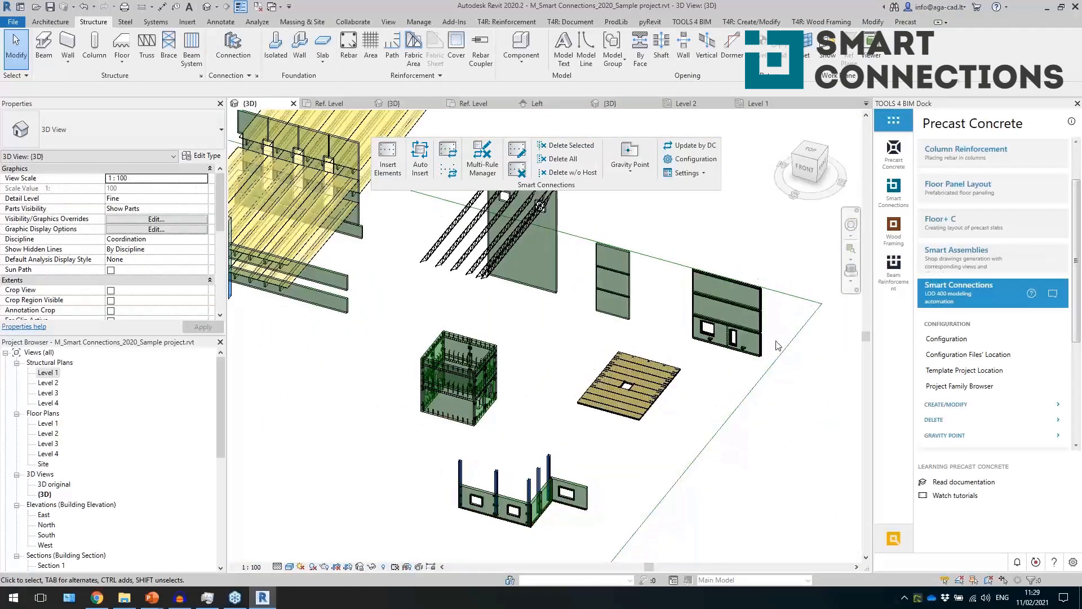
scroll(774, 309, up, 5)
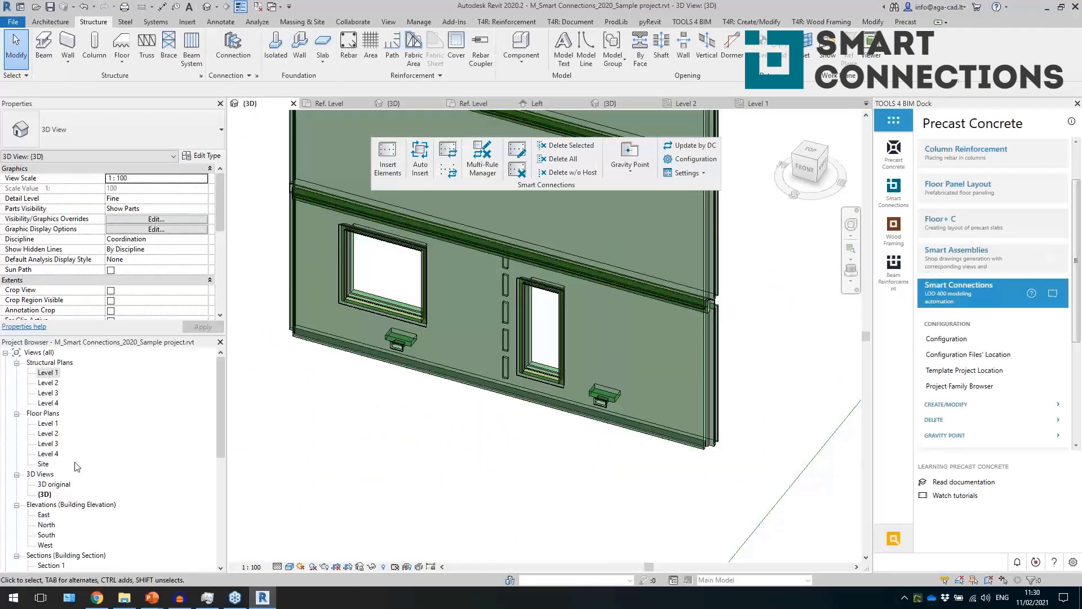
double_click(47, 372)
scroll(448, 470, up, 8)
double_click(555, 407)
scroll(555, 388, up, 4)
Inspect the wall cuts and the additional top concrete at the horizontal sandwich wall joint in section
click(538, 367)
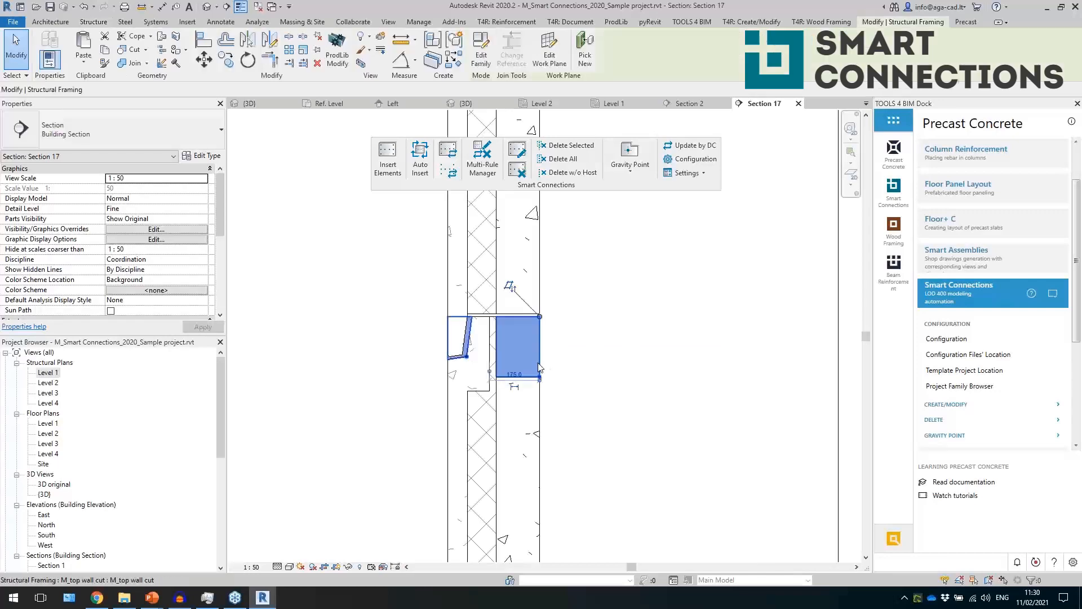
click(482, 389)
scroll(482, 386, up, 2)
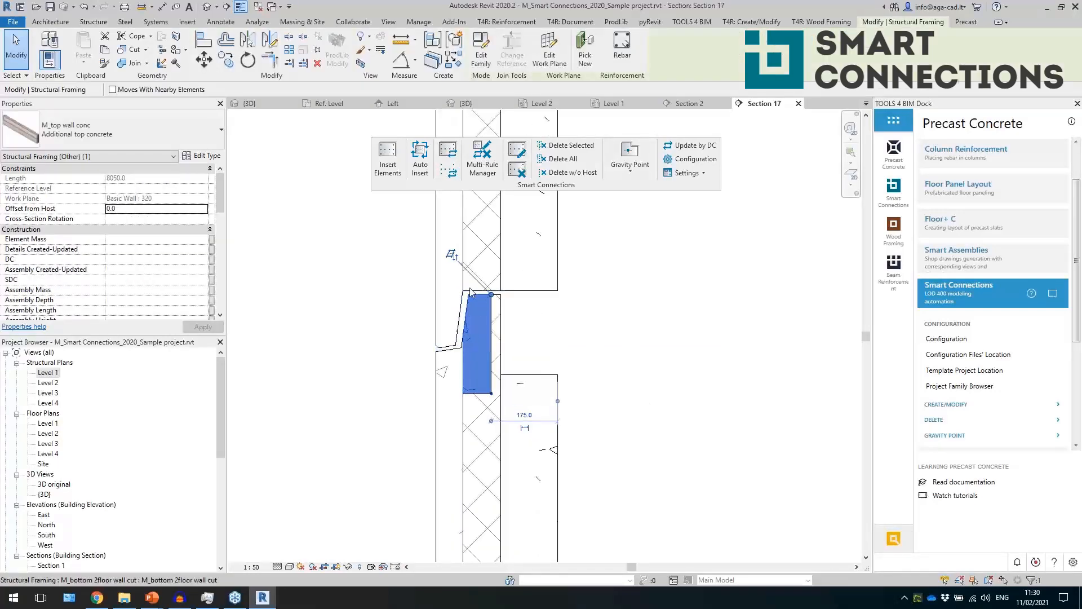
click(584, 401)
scroll(488, 345, down, 4)
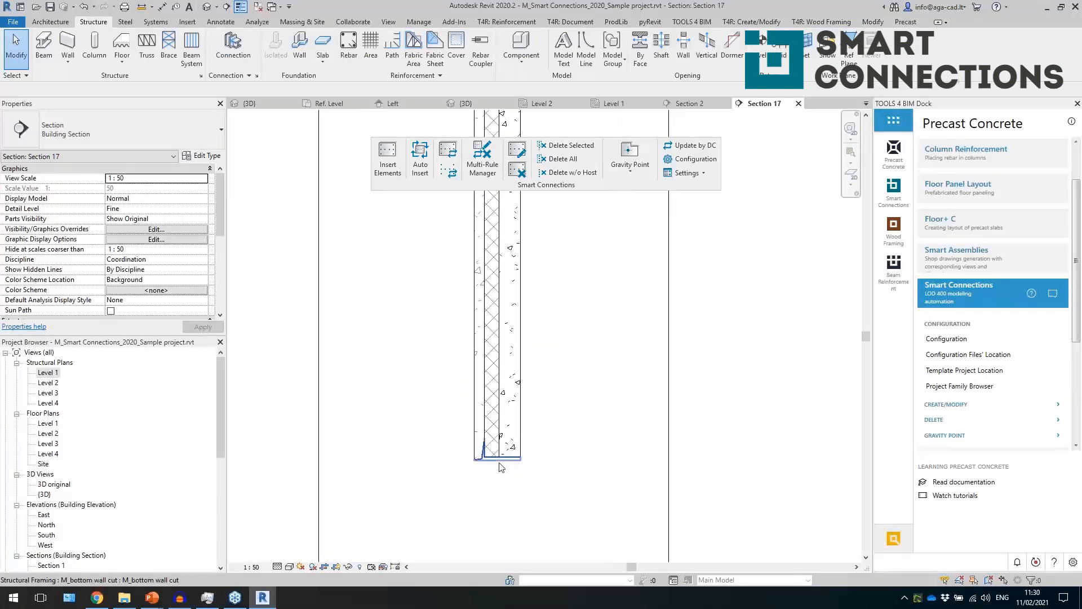
Inspect the stepped side cut at the end of the sandwich wall in the Level 1 plan
double_click(50, 374)
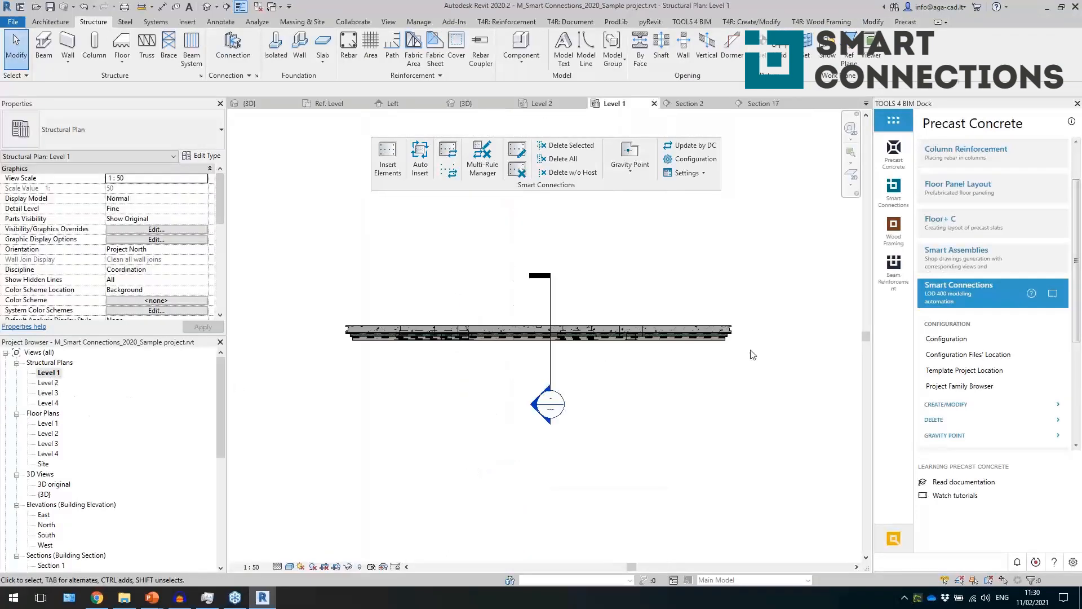
scroll(757, 338, up, 5)
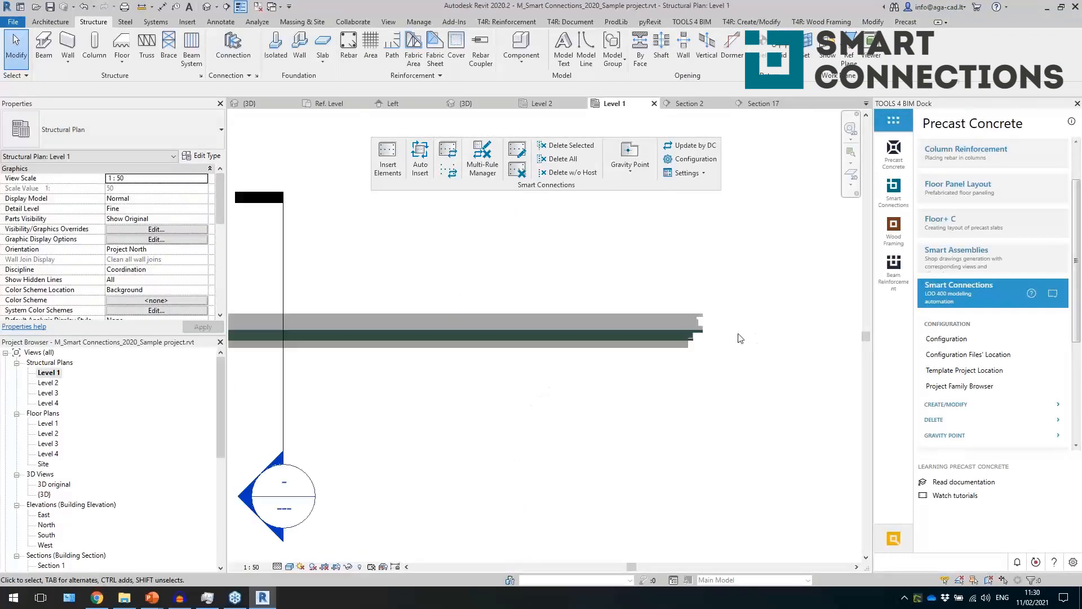
click(684, 324)
click(707, 430)
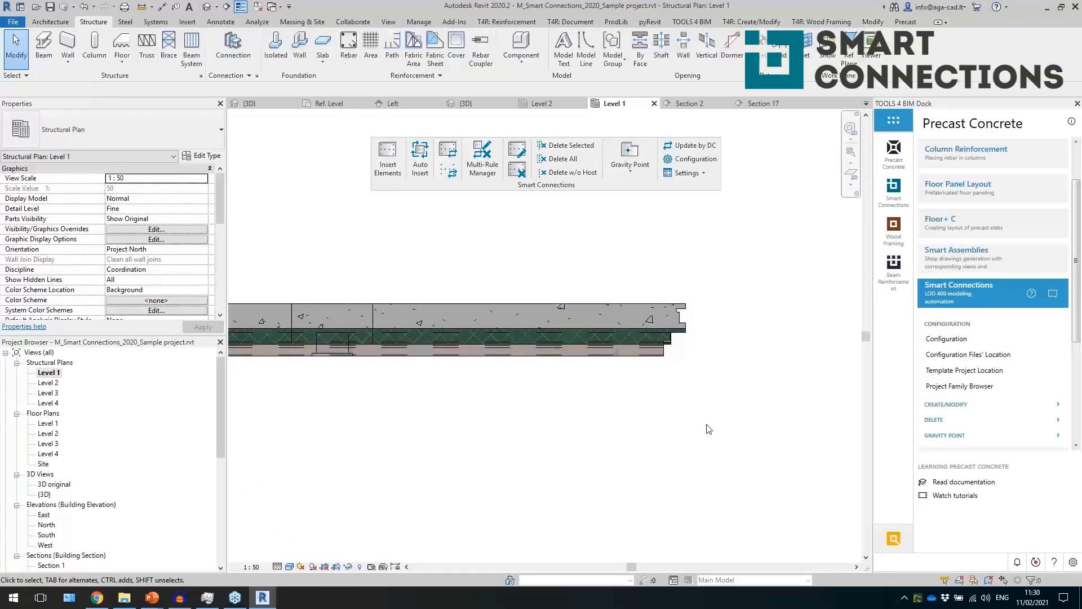
scroll(704, 422, down, 2)
click(704, 364)
click(697, 353)
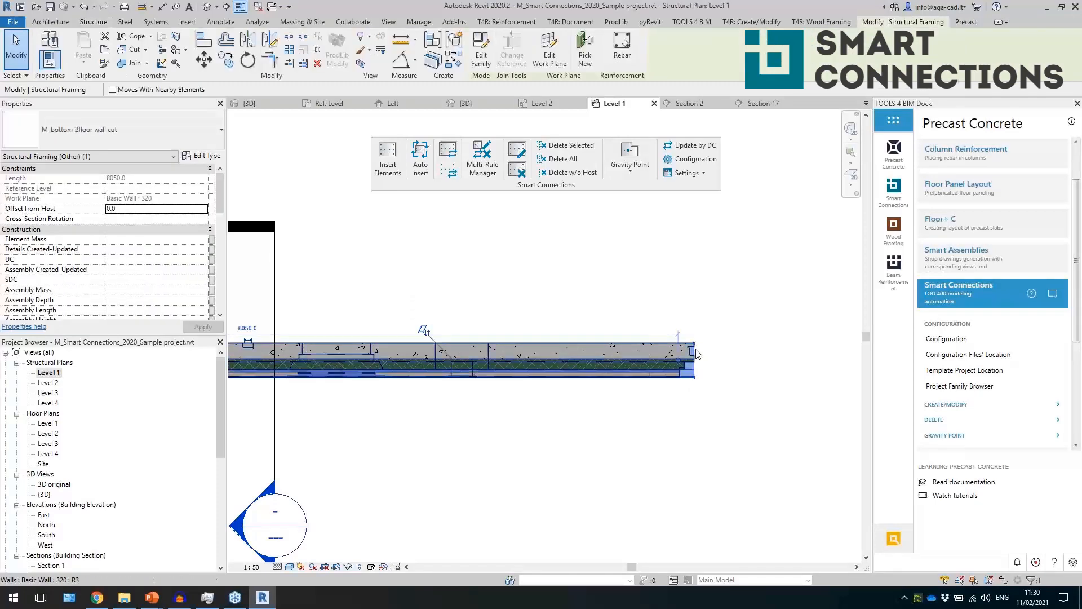
click(698, 353)
scroll(720, 411, down, 2)
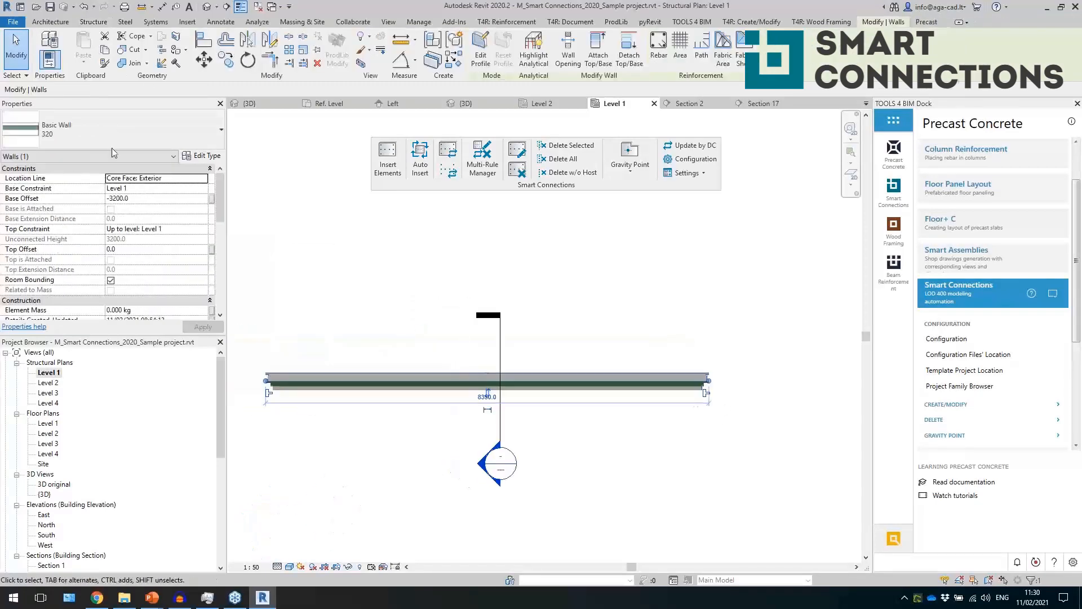
Open the side cut family at the end of the lowest sandwich wall for editing from the 3D view
click(206, 6)
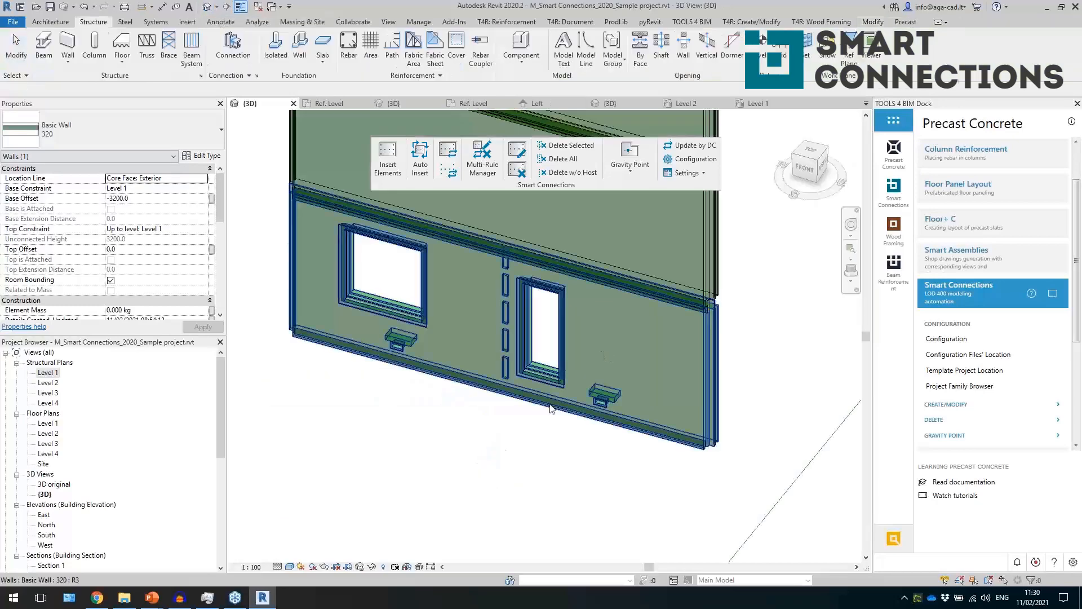
click(713, 458)
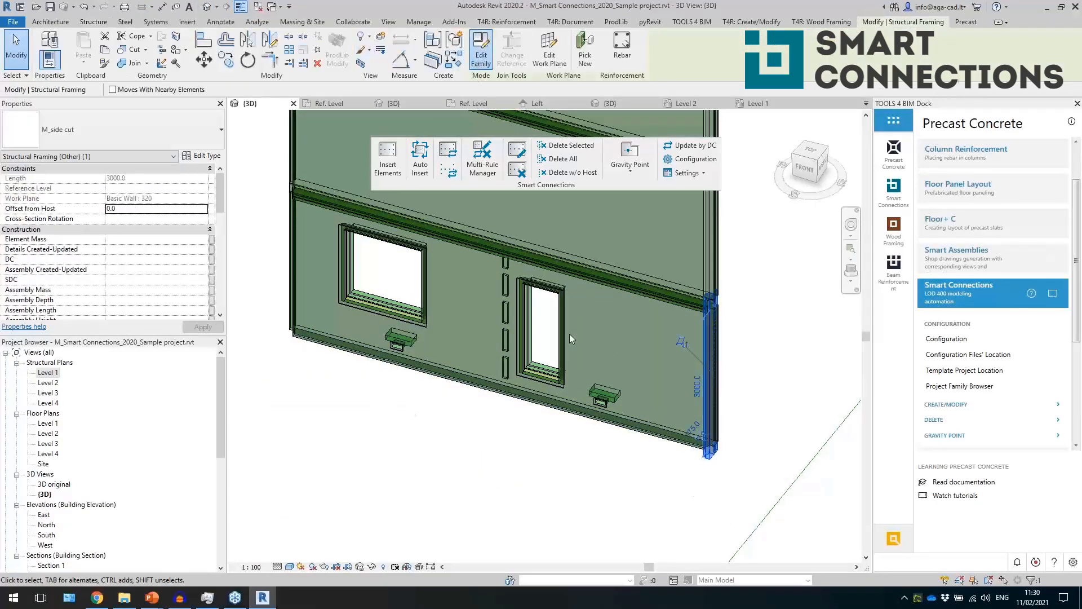
click(481, 51)
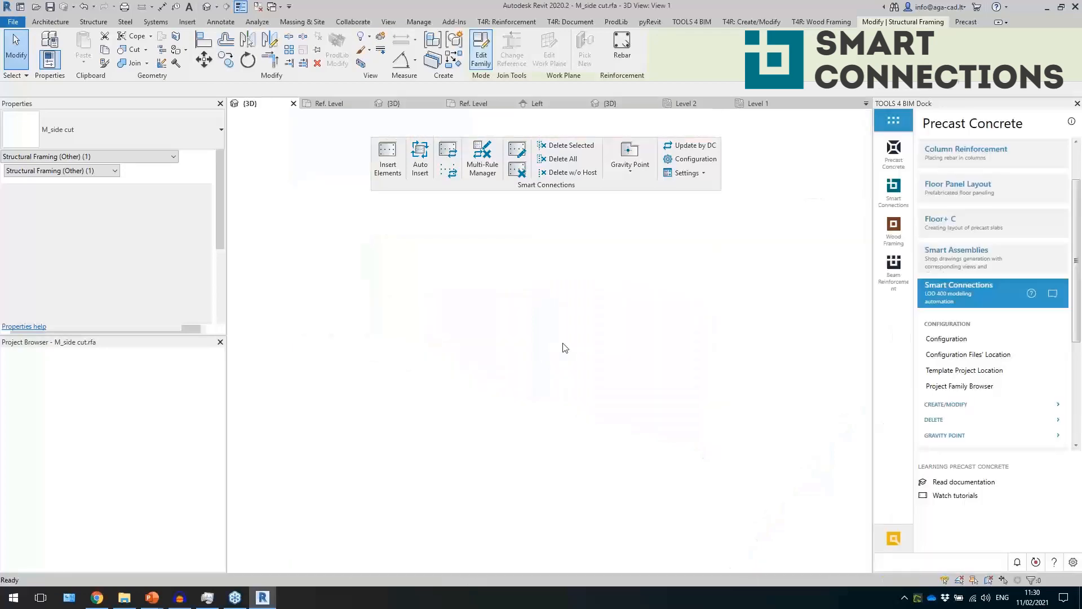
Examine the void extrusion profile of the side cut family and return to the project's 3D view
scroll(447, 383, down, 2)
shift+middle_drag(447, 384, 566, 459)
double_click(505, 423)
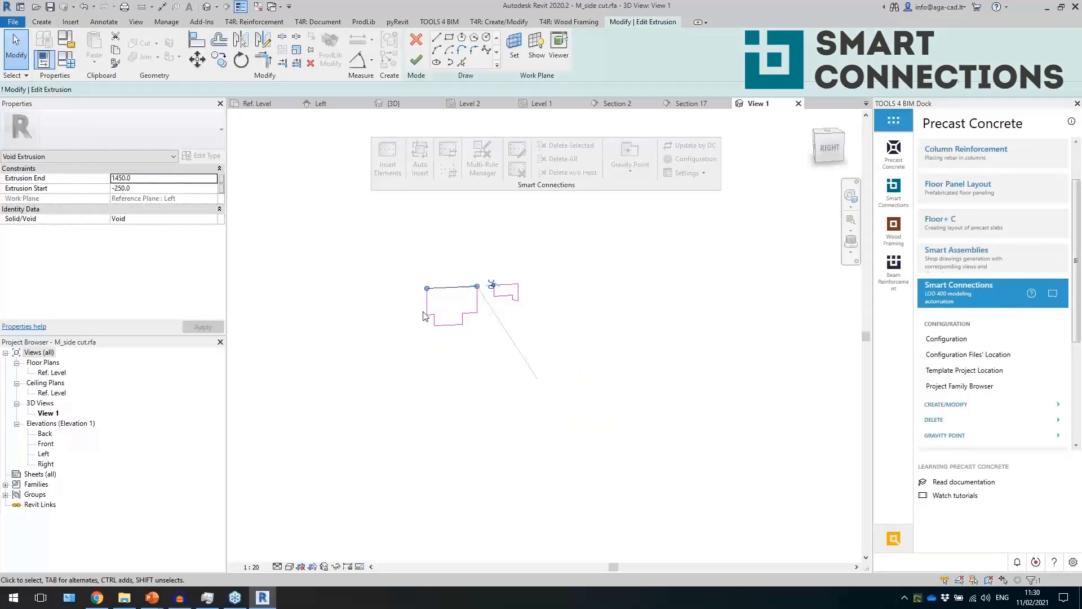
click(416, 45)
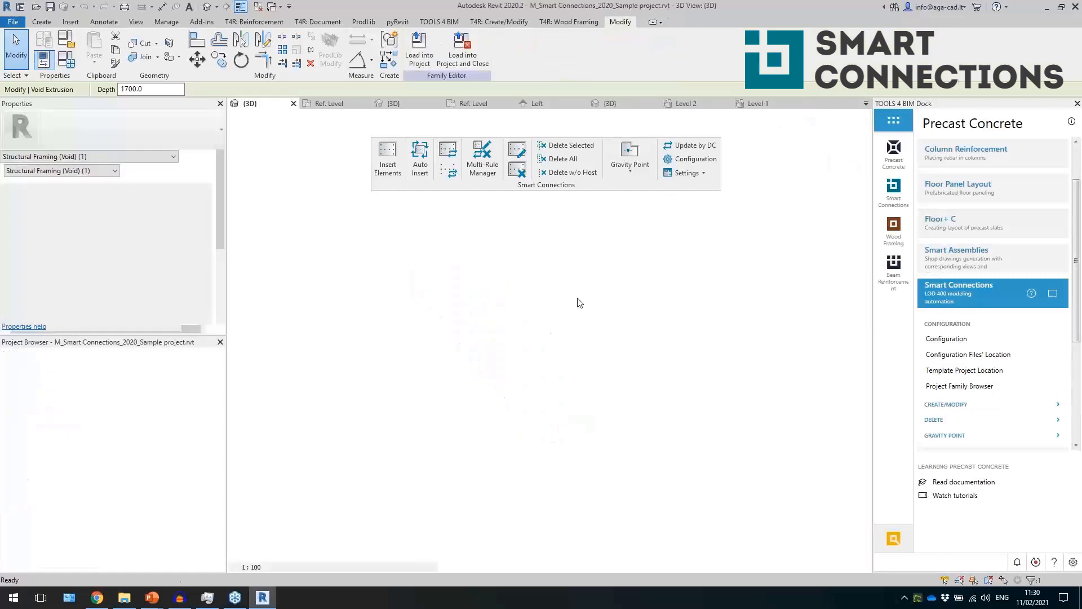
click(618, 446)
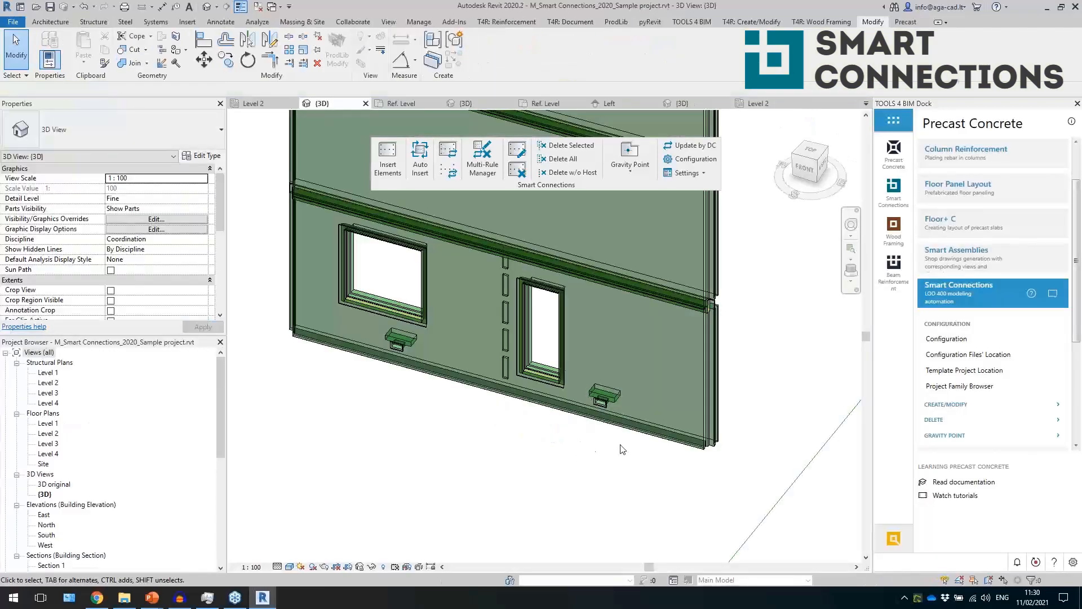
Inspect the lowest connection cut in the vertical row between the two openings of the sandwich wall
scroll(618, 447, down, 4)
scroll(541, 417, up, 5)
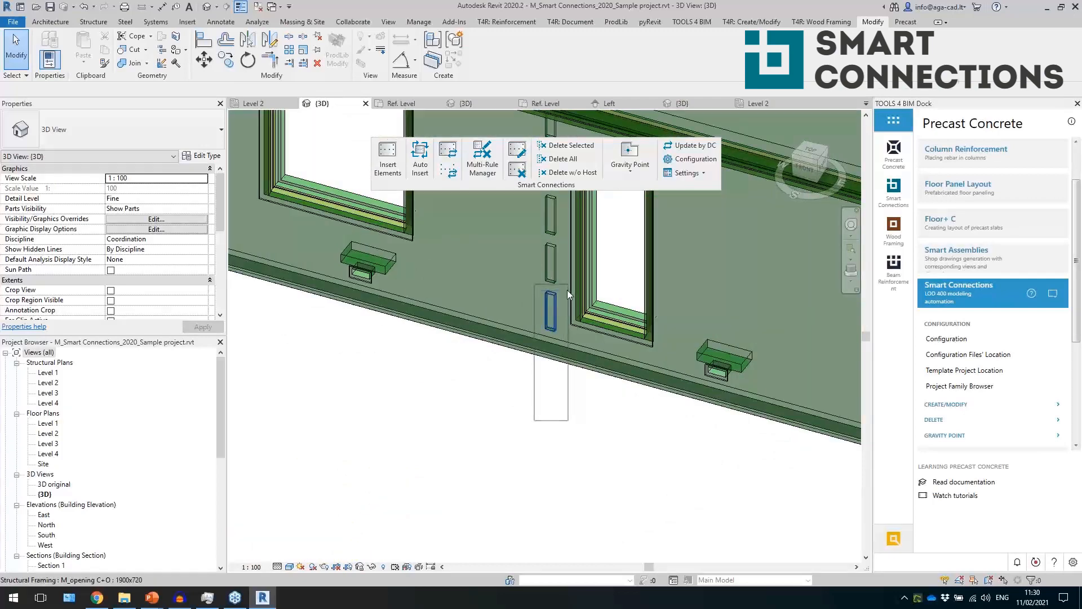
click(555, 309)
scroll(614, 460, down, 3)
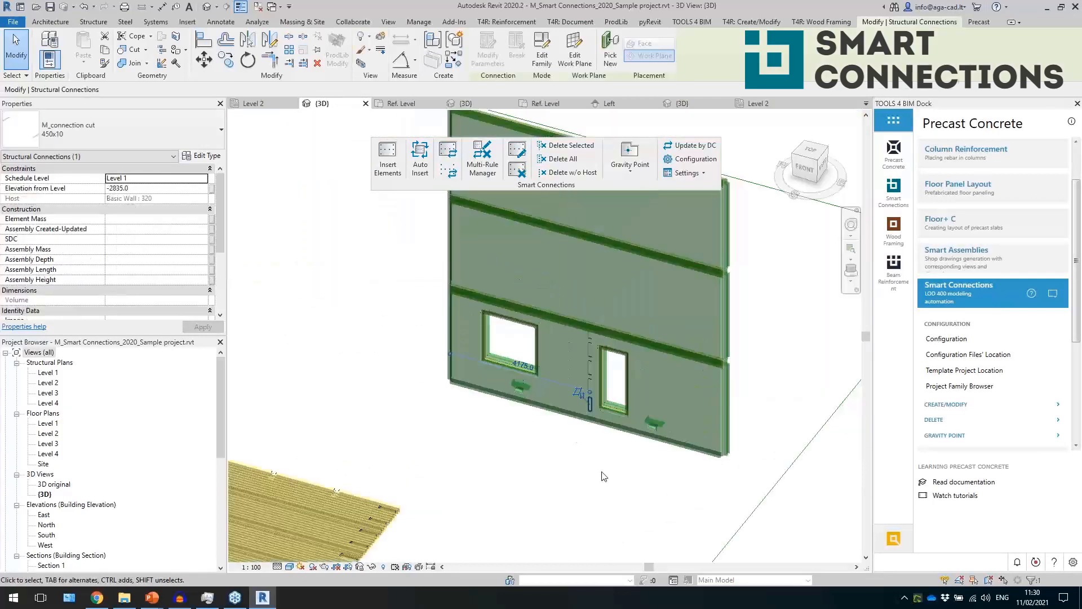
click(580, 474)
Auto insert the Smart Connections elements in the three stacked Ship lap walls
scroll(601, 455, down, 2)
middle_drag(490, 384, 715, 422)
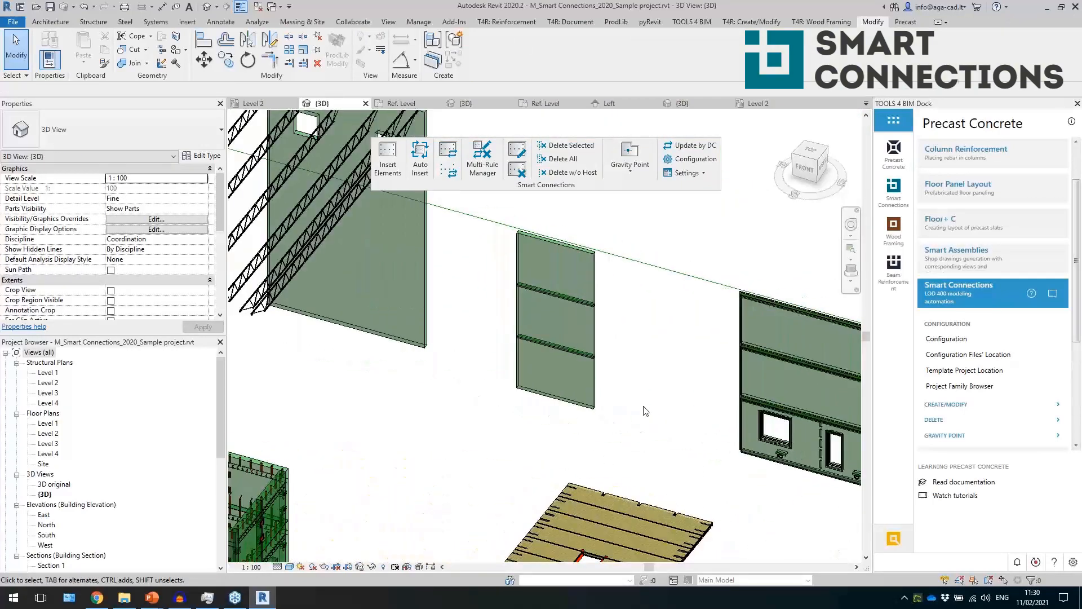
scroll(598, 344, up, 8)
scroll(574, 471, down, 6)
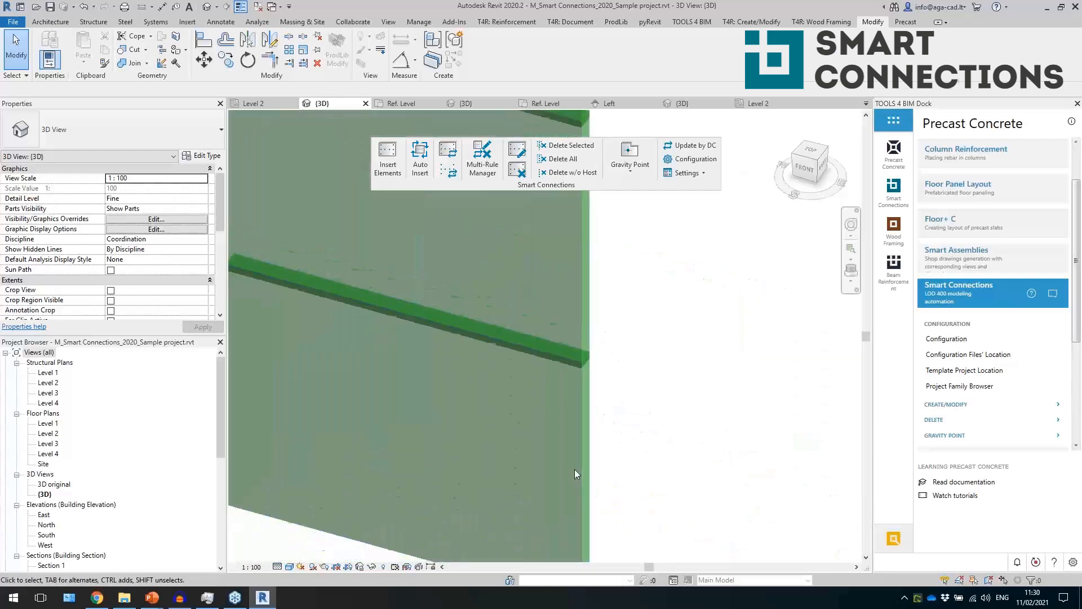
click(550, 309)
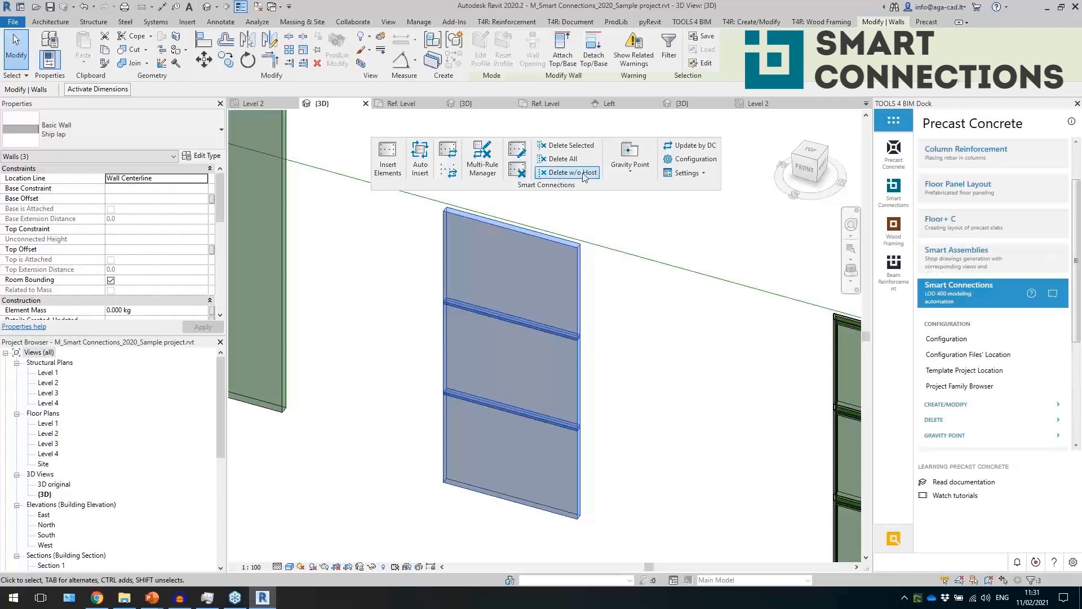
click(426, 169)
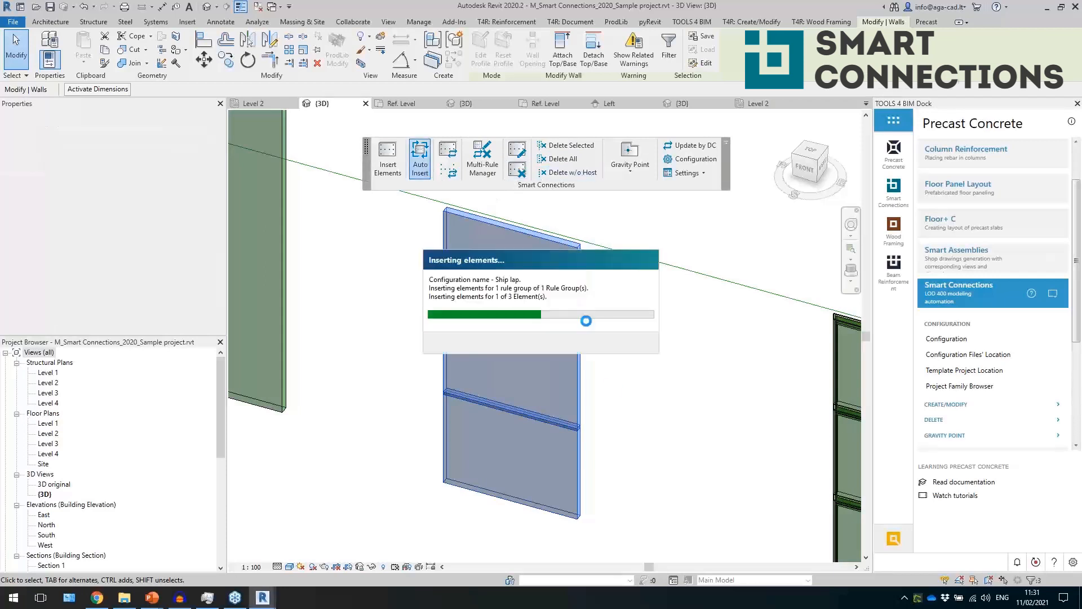
click(614, 471)
Inspect the shiplap profile at the end of the horizontal joint between the stacked walls in 3D
scroll(556, 365, up, 8)
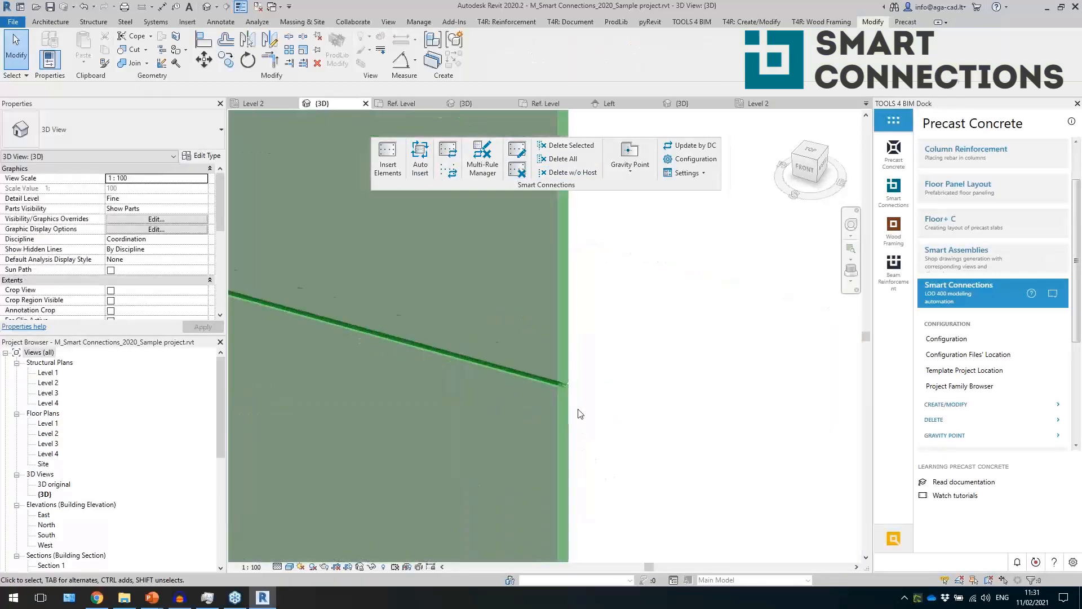
click(558, 363)
shift+middle_drag(643, 398, 580, 396)
click(504, 466)
middle_drag(505, 468, 707, 366)
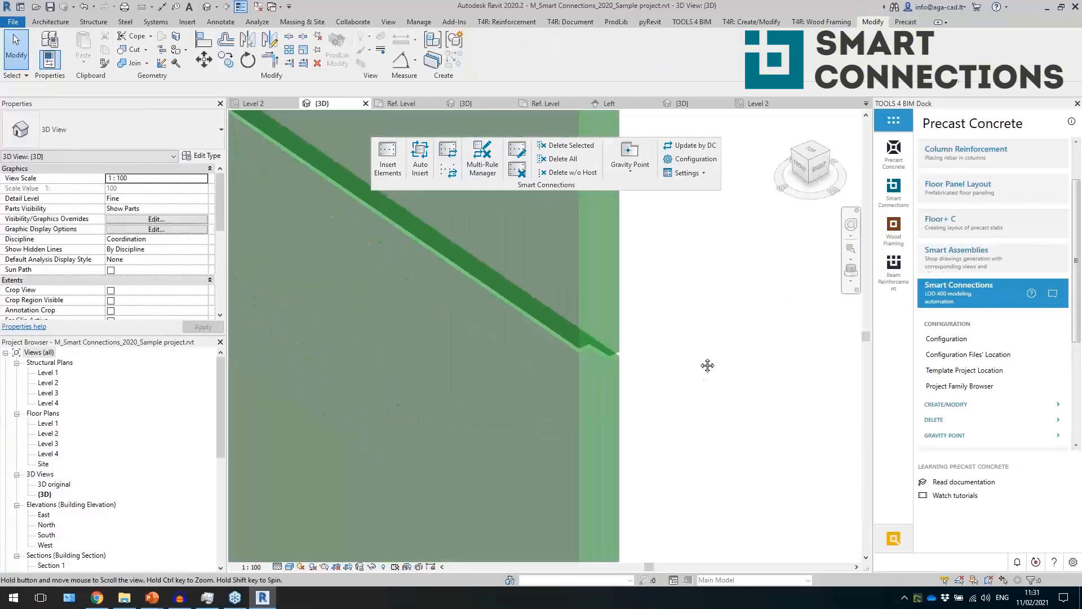
click(610, 364)
shift+middle_drag(611, 358, 652, 340)
key(Escape)
Shorten the CUT Shiplap joint element along the top of the lowest wall to about 3480 mm
click(637, 342)
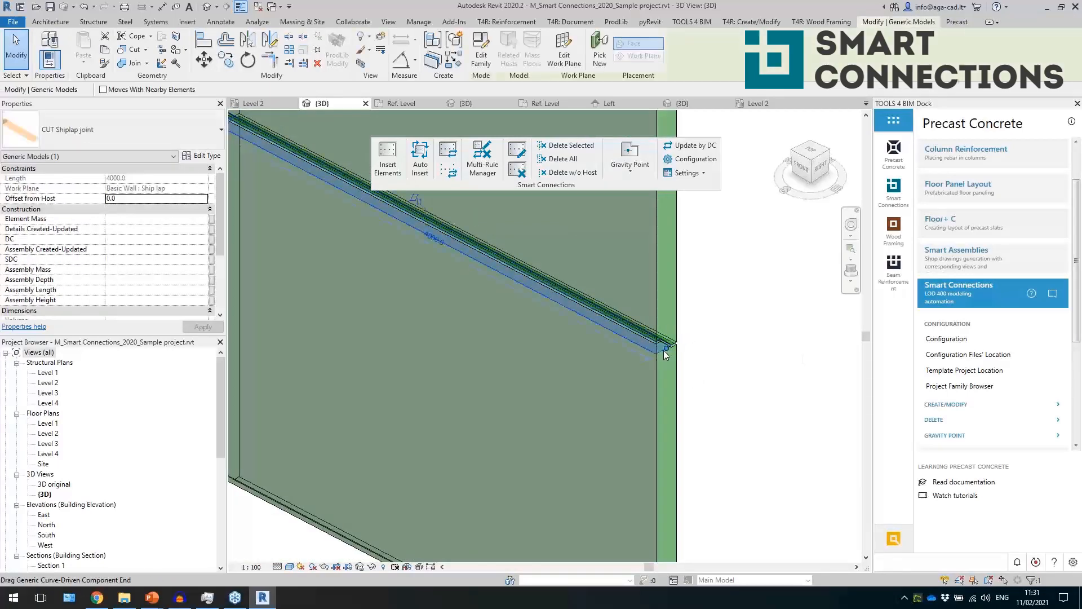
drag(602, 322, 600, 320)
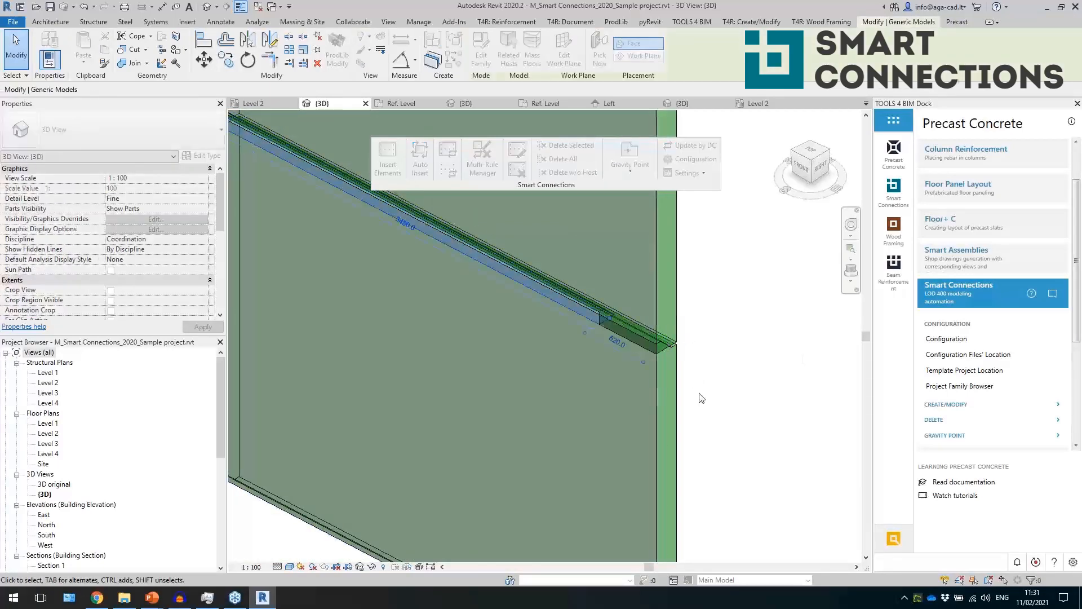
click(741, 388)
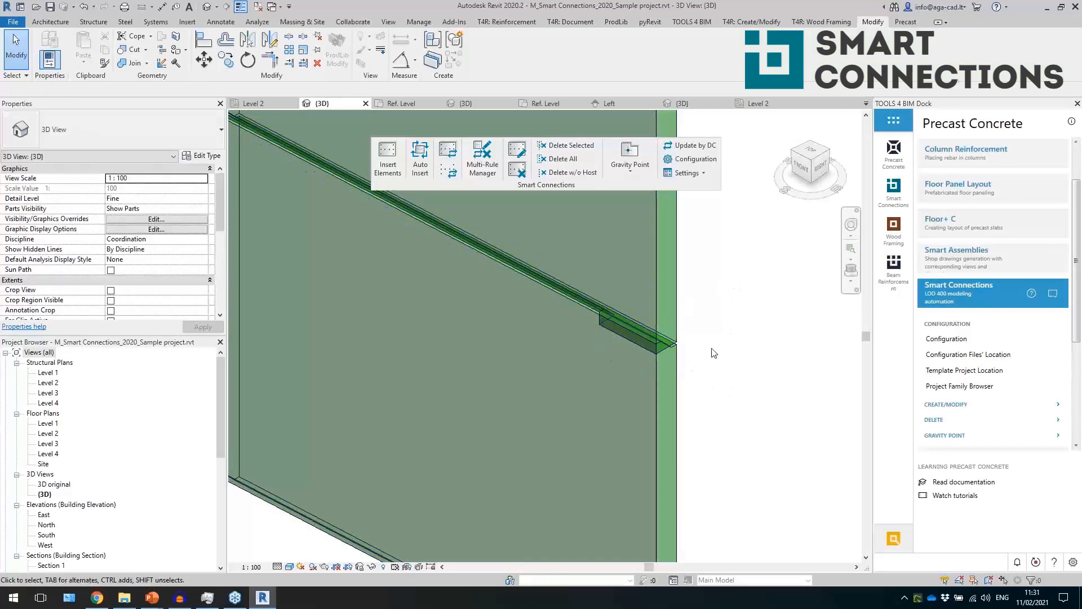
Auto insert the Smart Connections elements in the 9 1/4" basic wall with two openings and bar joists
scroll(713, 352, down, 3)
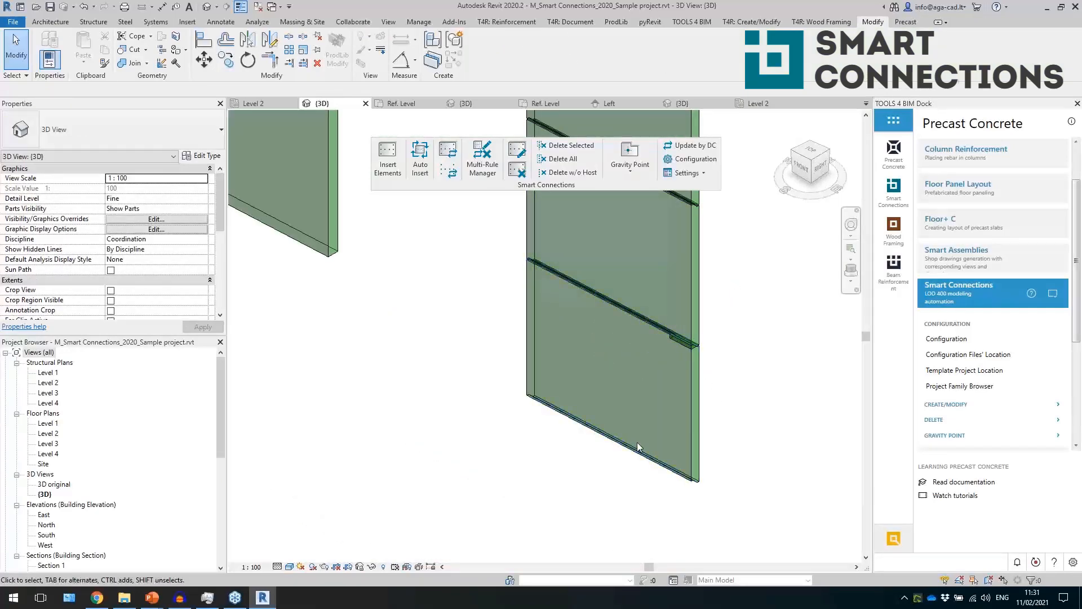
scroll(636, 441, down, 4)
scroll(573, 427, down, 3)
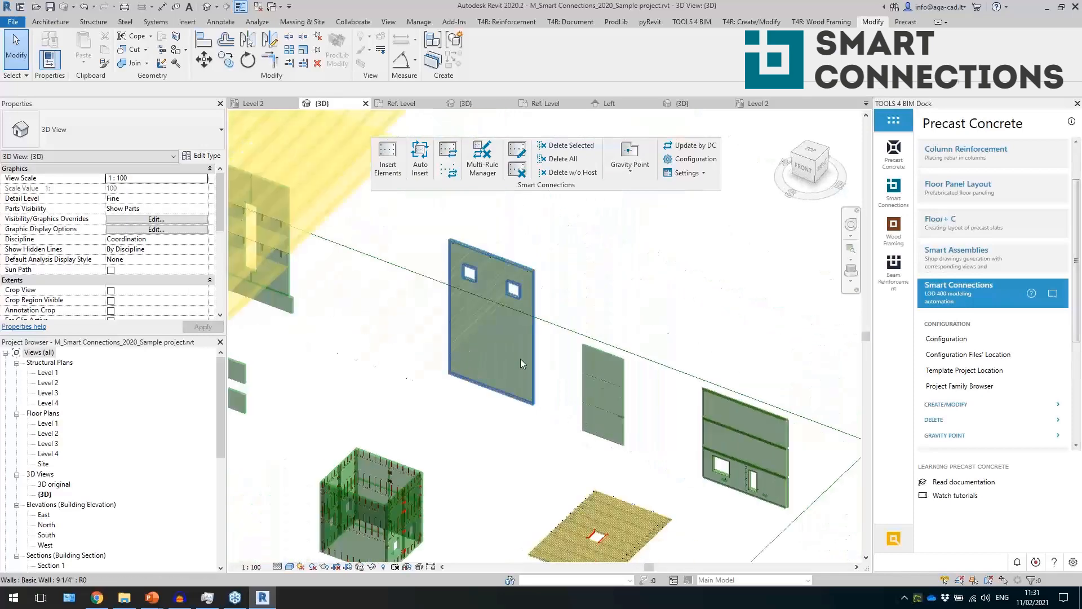
scroll(495, 258, up, 2)
click(536, 433)
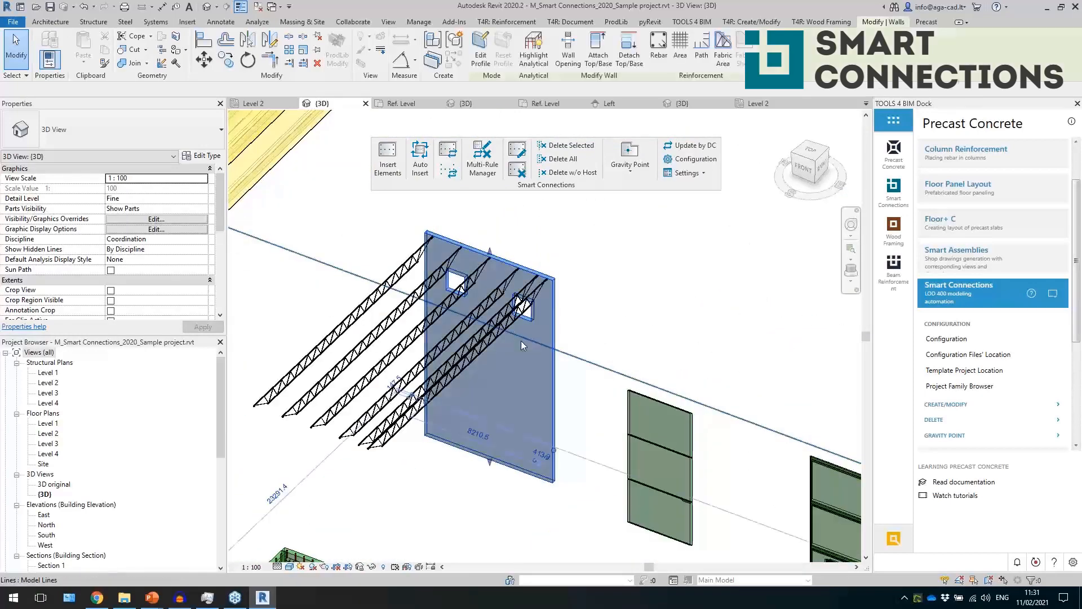
scroll(515, 356, up, 1)
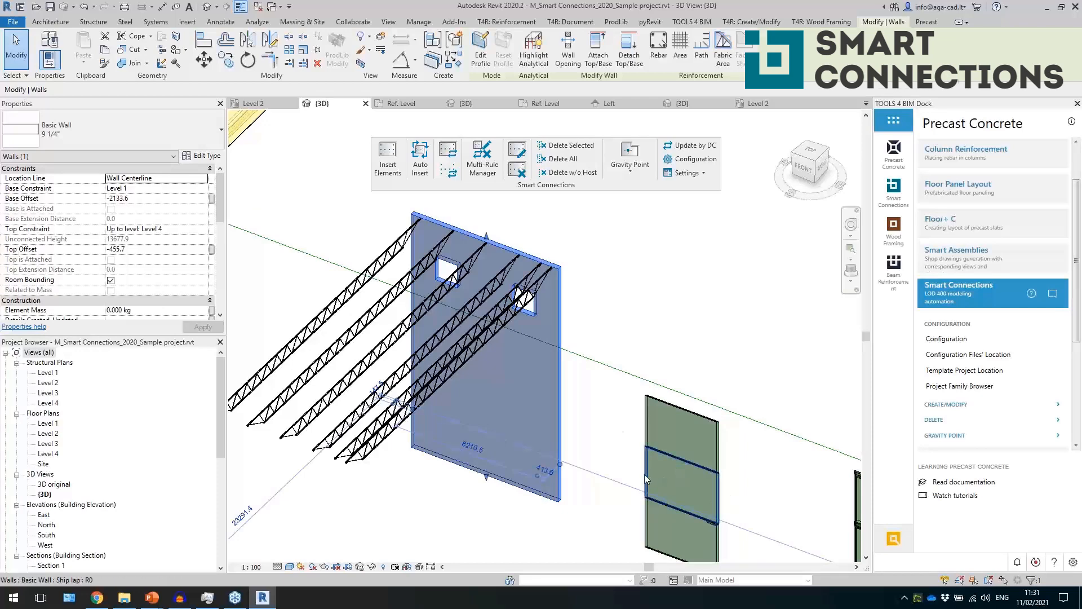
middle_drag(597, 398, 616, 417)
click(420, 164)
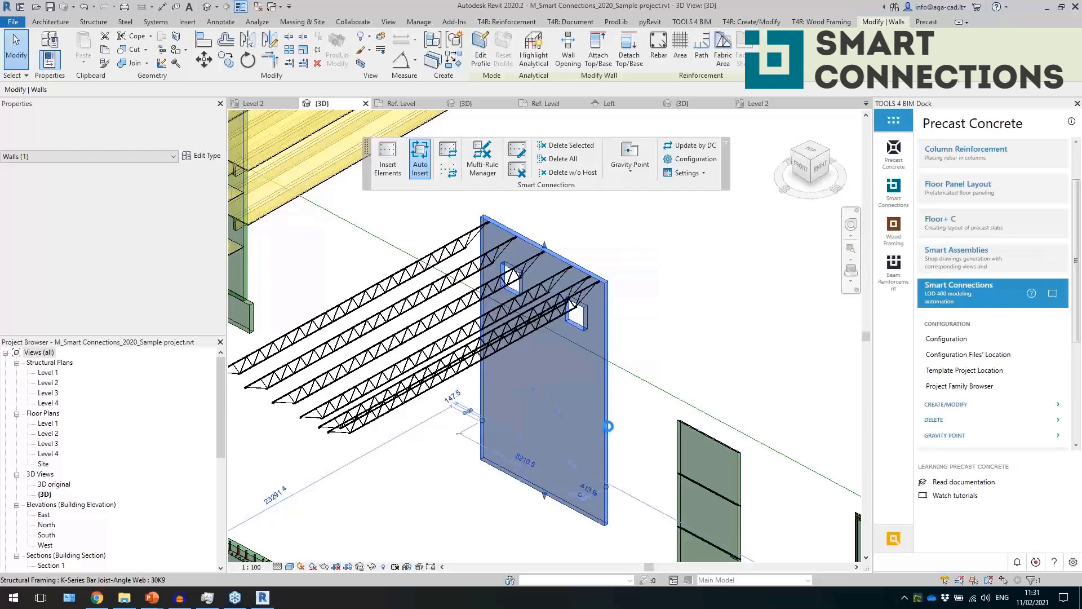
click(631, 439)
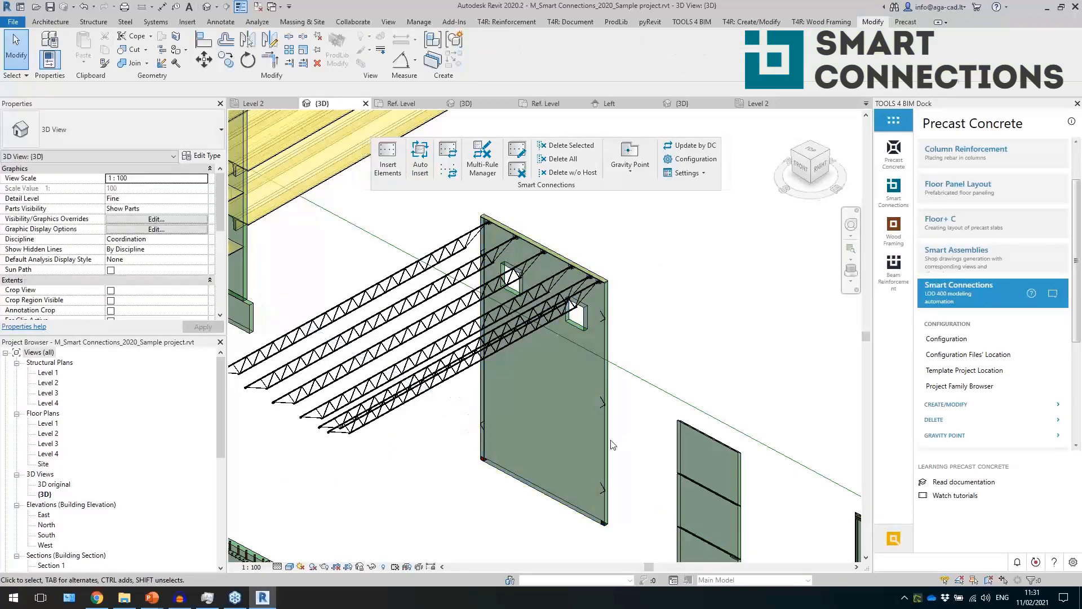
Inspect the angle support inserted at the bottom corner of the joist-bearing wall
scroll(626, 493, up, 6)
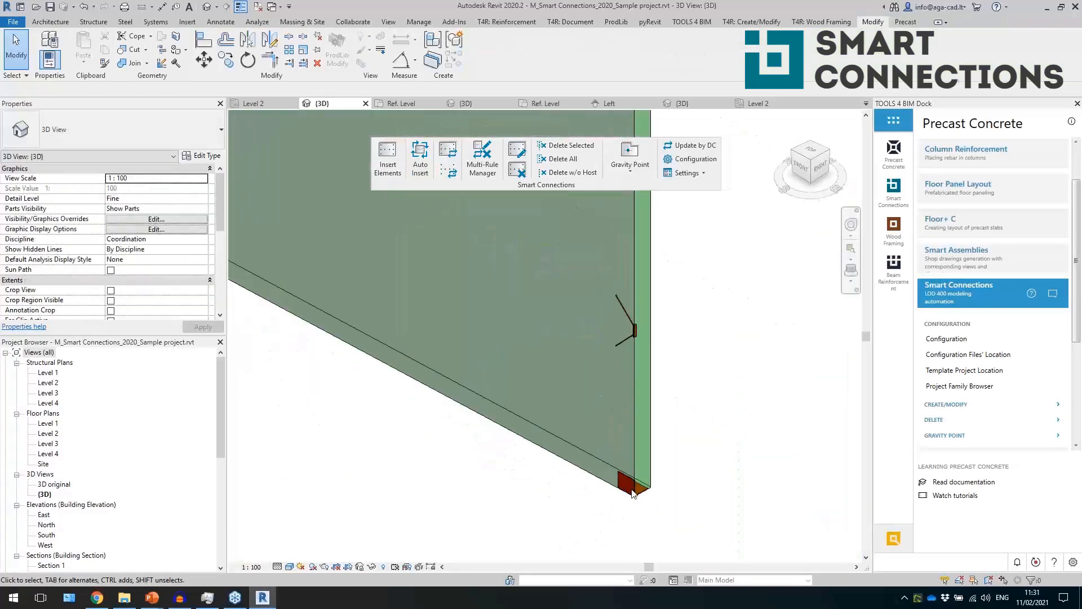
scroll(626, 494, up, 4)
click(627, 452)
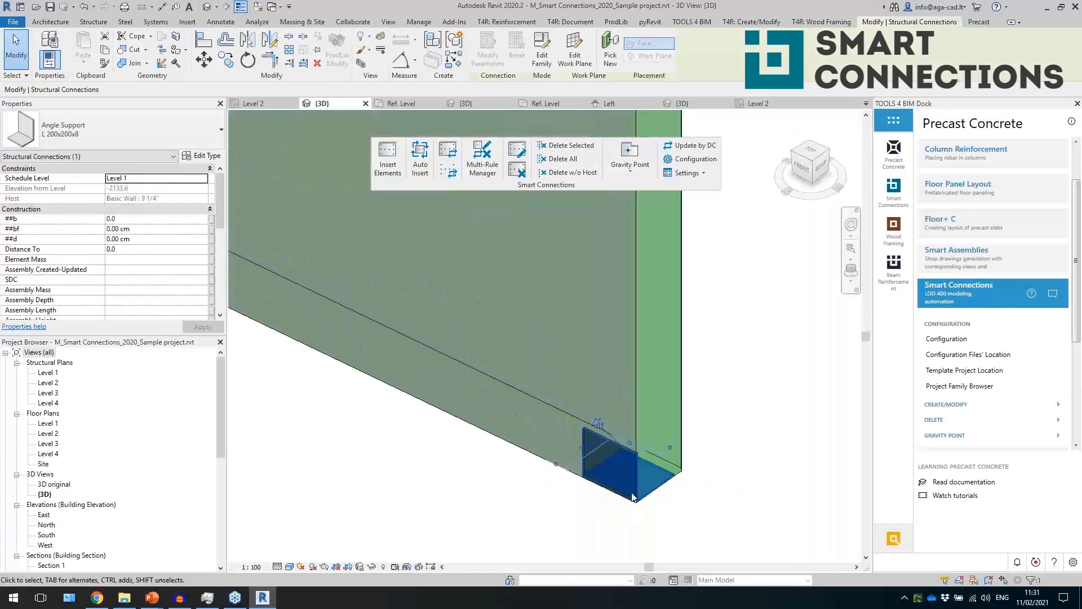
scroll(633, 496, down, 8)
click(661, 471)
Inspect the DT to DT flange connections placed along the vertical edge of the joist-bearing wall
scroll(661, 469, up, 4)
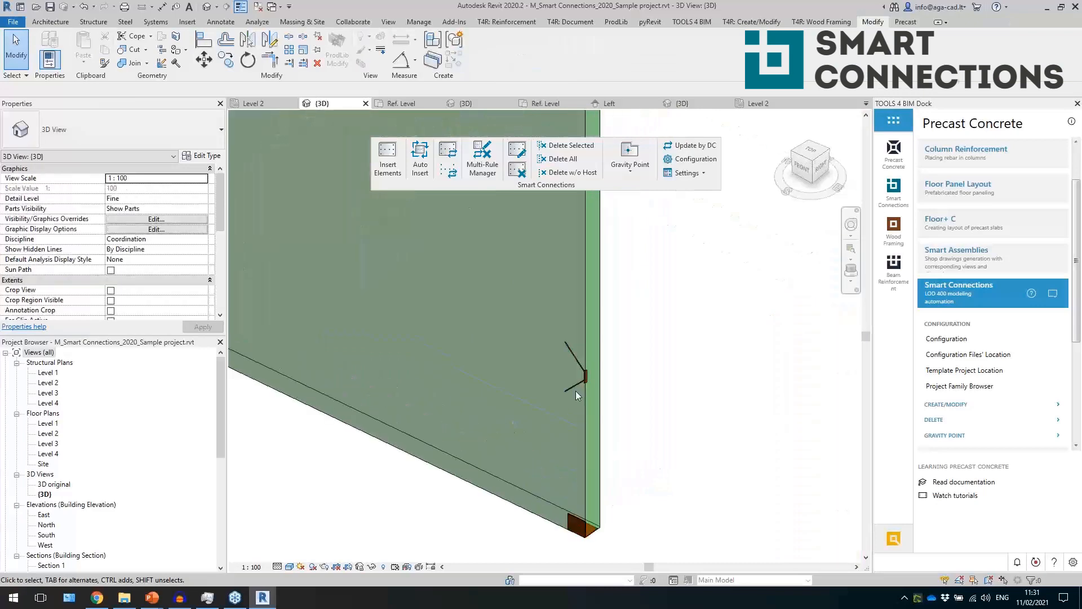
click(580, 387)
shift+middle_drag(623, 406, 671, 414)
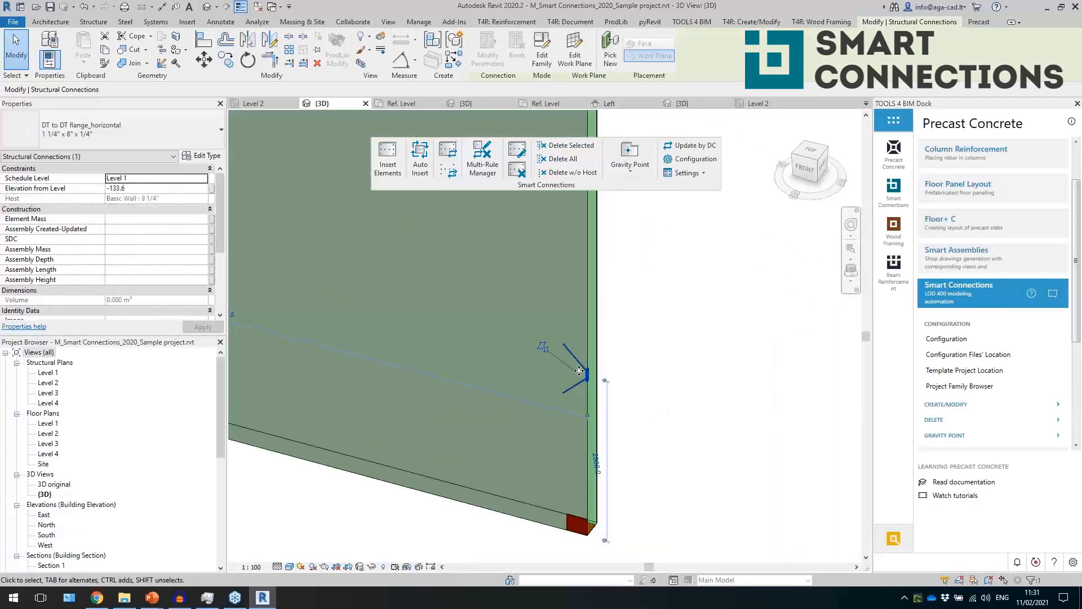
scroll(601, 480, down, 5)
middle_drag(615, 368, 635, 479)
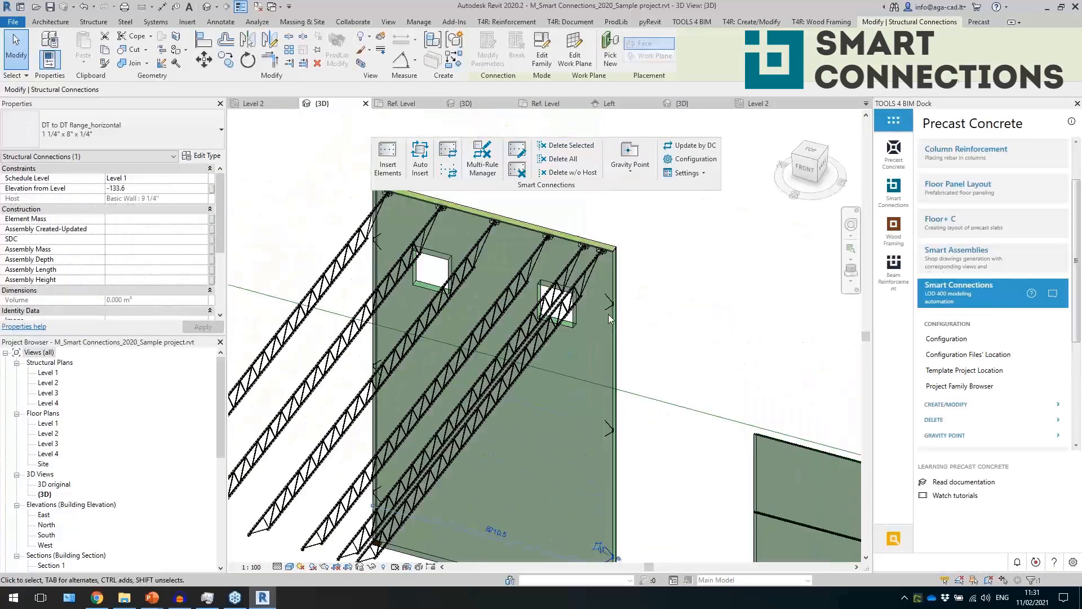
click(686, 323)
Inspect the socket pocket at the end joist's bearing near the wall's top corner in 3D
scroll(589, 327, up, 5)
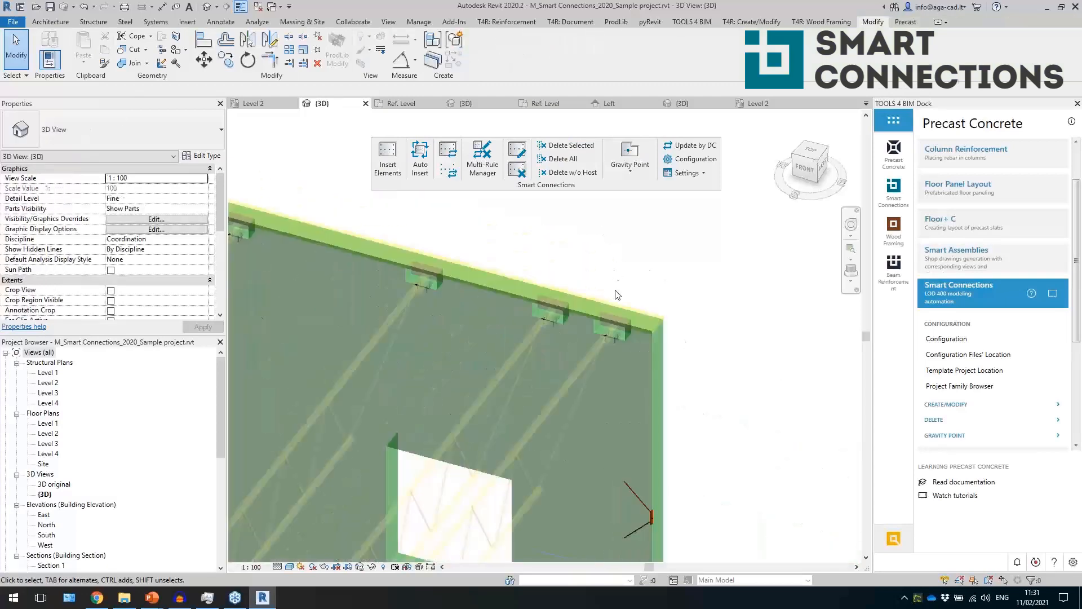
click(592, 330)
shift+middle_drag(591, 330, 560, 350)
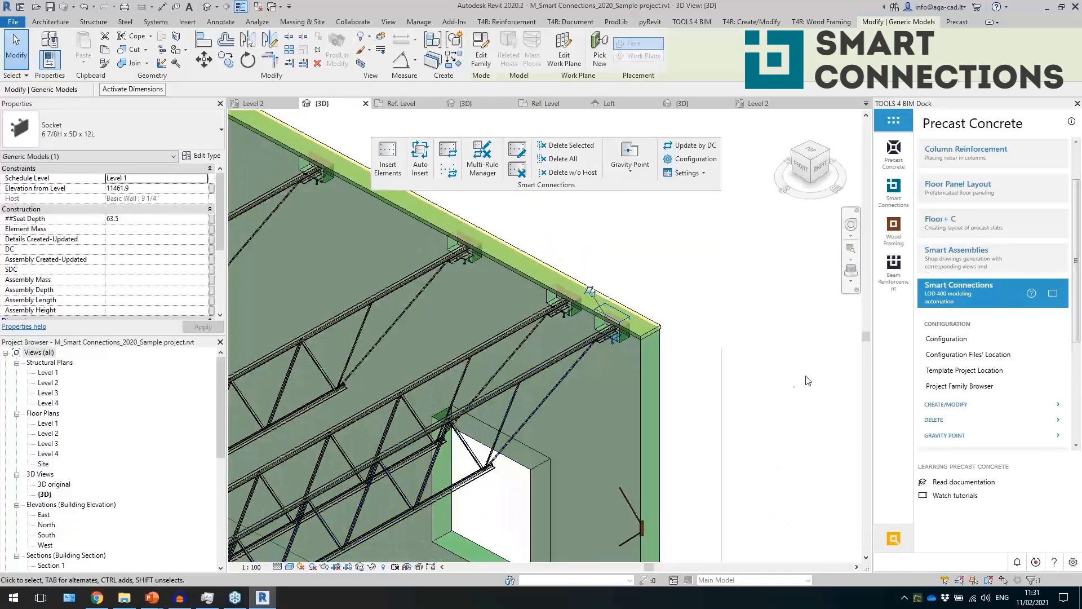
scroll(596, 254, down, 2)
Copy the fourth bar joist to a position beside the third one and regenerate the wall's Smart Connections elements
click(479, 375)
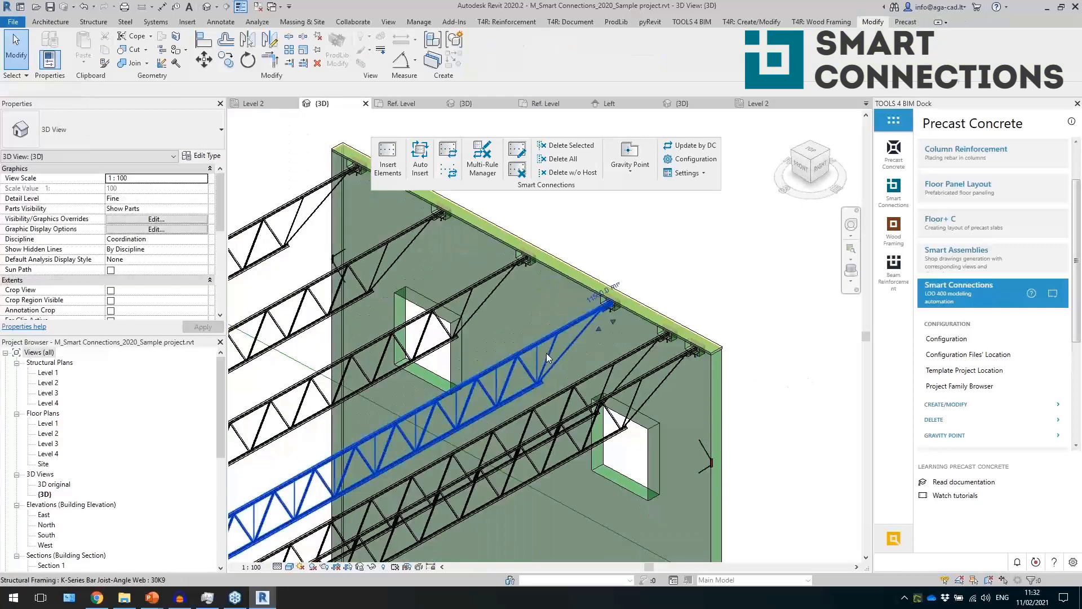
click(223, 60)
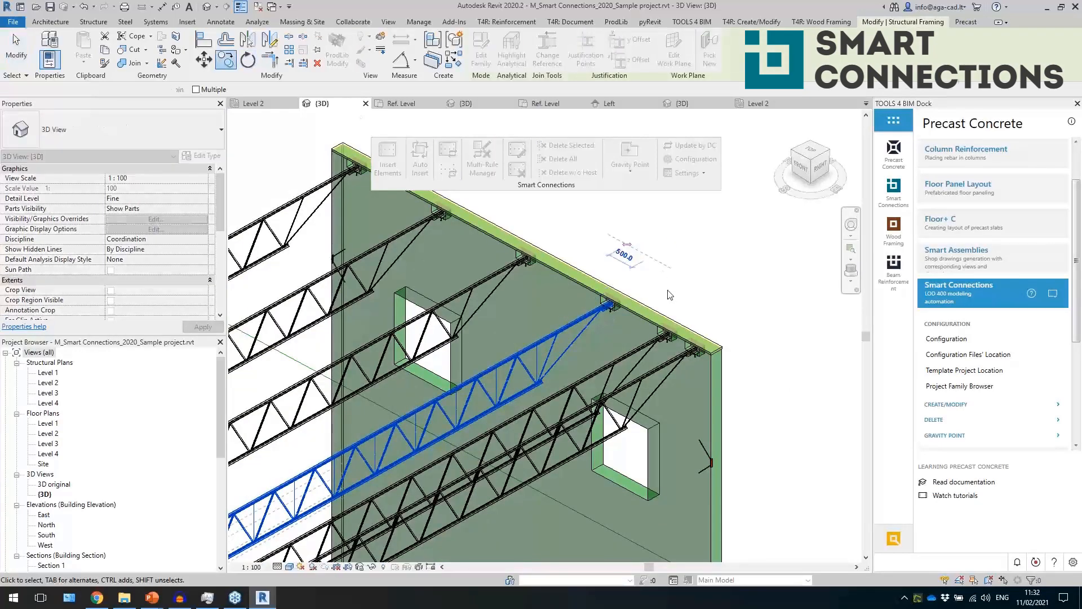
key(Escape)
key(Escape)
shift+middle_drag(699, 323, 709, 401)
click(705, 400)
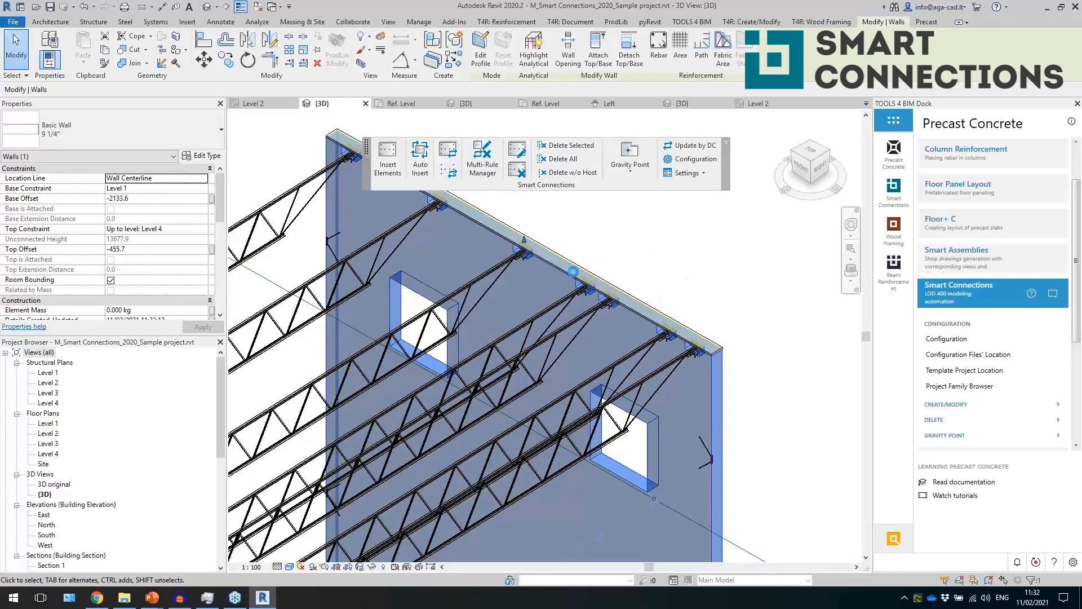
Inspect the sockets and bearing connections at the copied joist and its neighbours along the wall top
scroll(639, 314, up, 6)
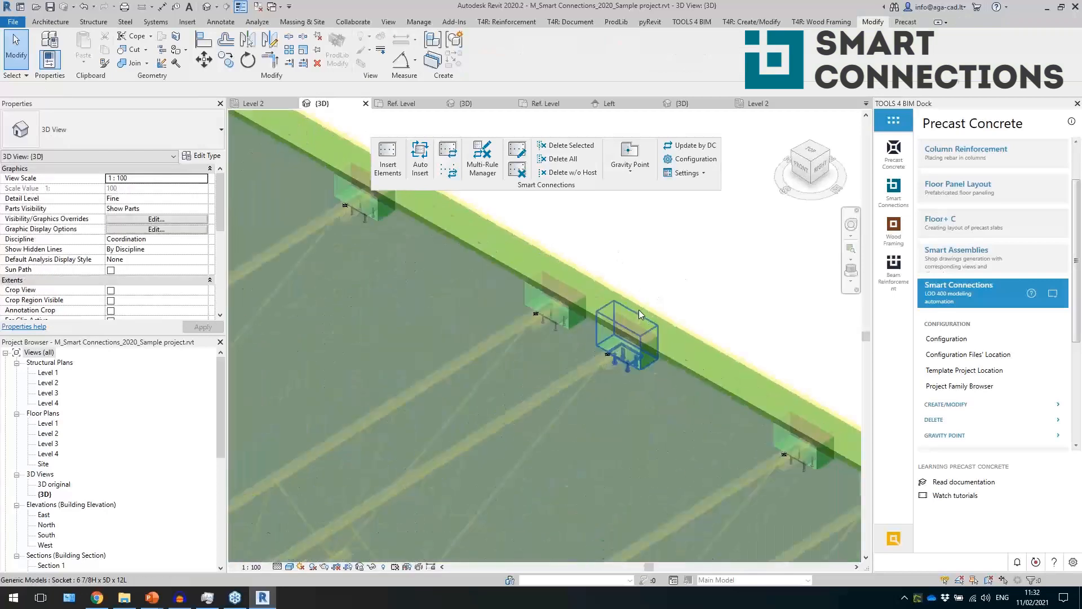
scroll(640, 314, down, 4)
click(727, 388)
shift+middle_drag(727, 388, 648, 293)
key(Escape)
Select the wood plank on the wall top and check its length and volume in the Structural Framing - wood plate schedule
scroll(135, 484, down, 3)
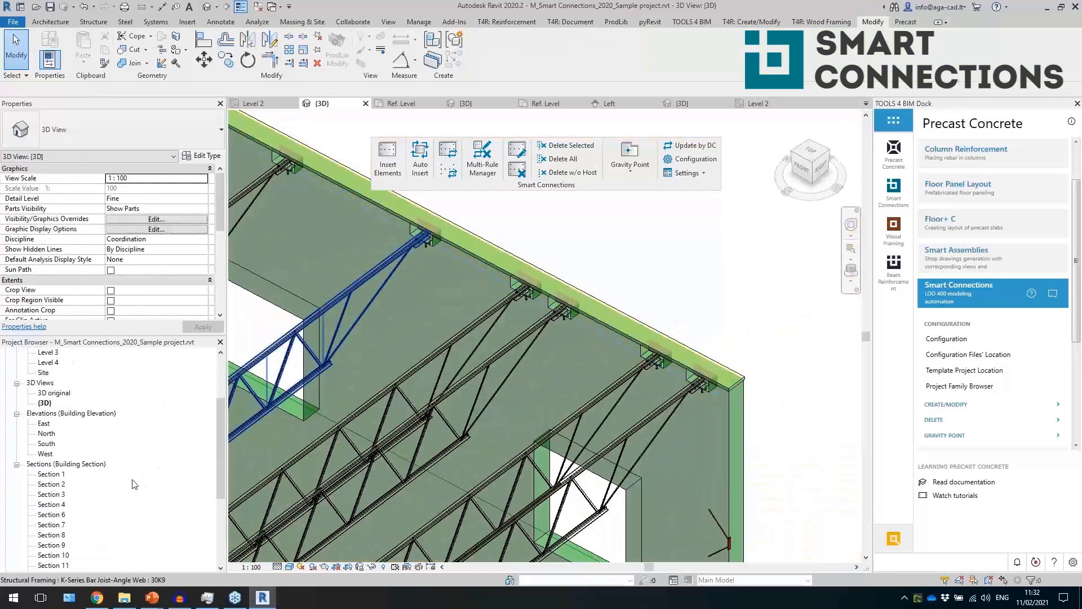
scroll(135, 484, down, 3)
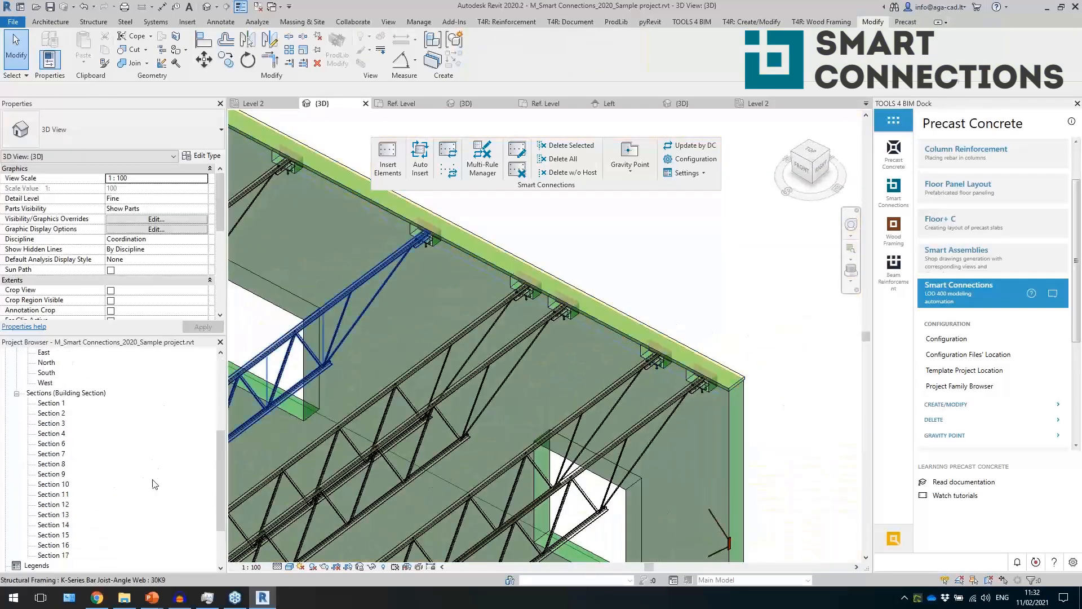
click(569, 283)
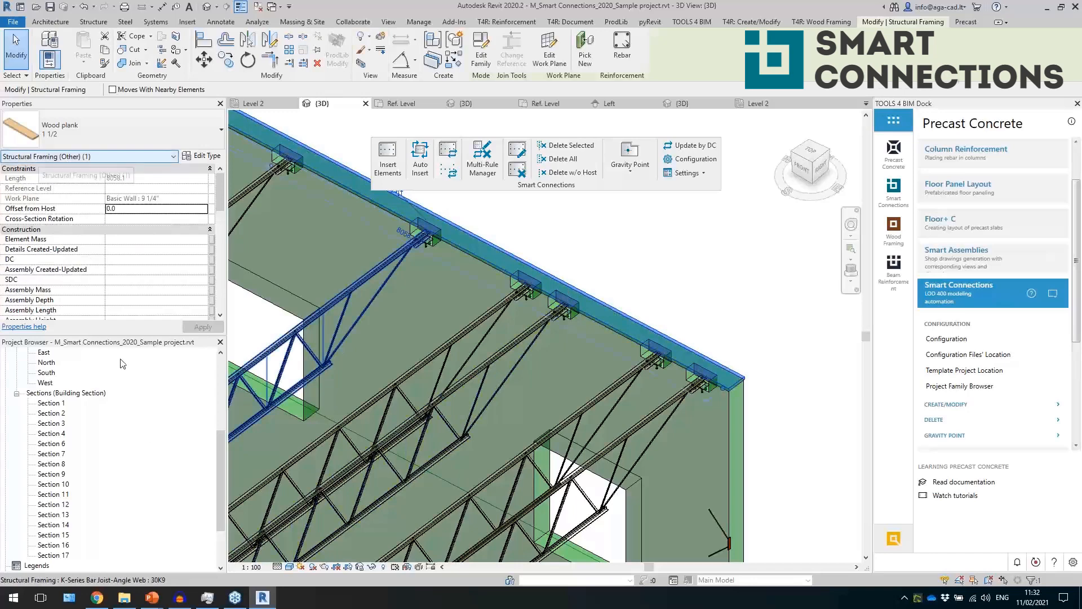
scroll(150, 438, down, 3)
click(99, 525)
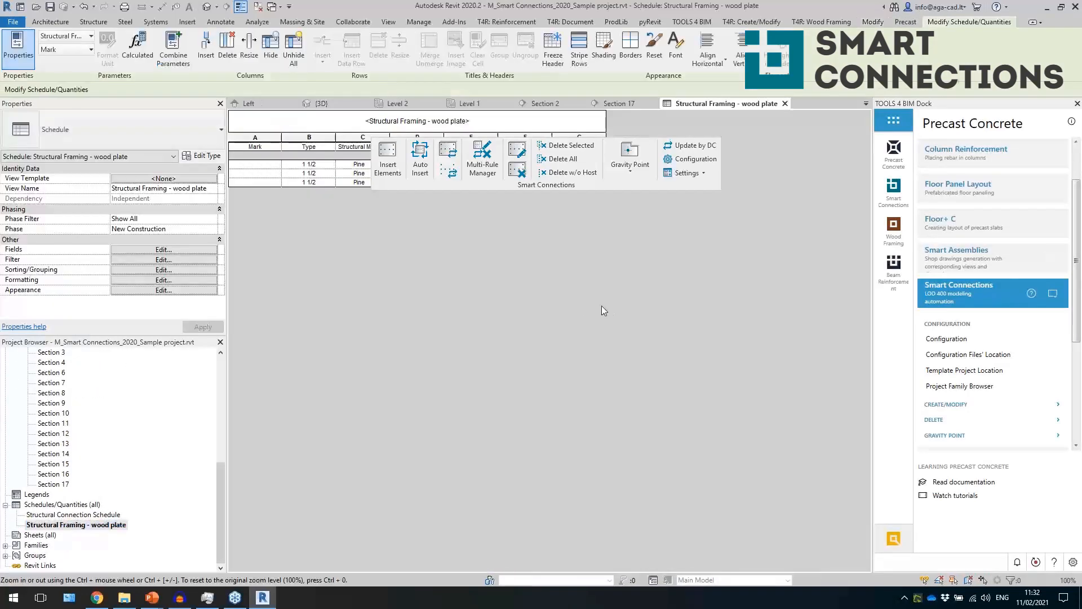
drag(378, 184, 516, 301)
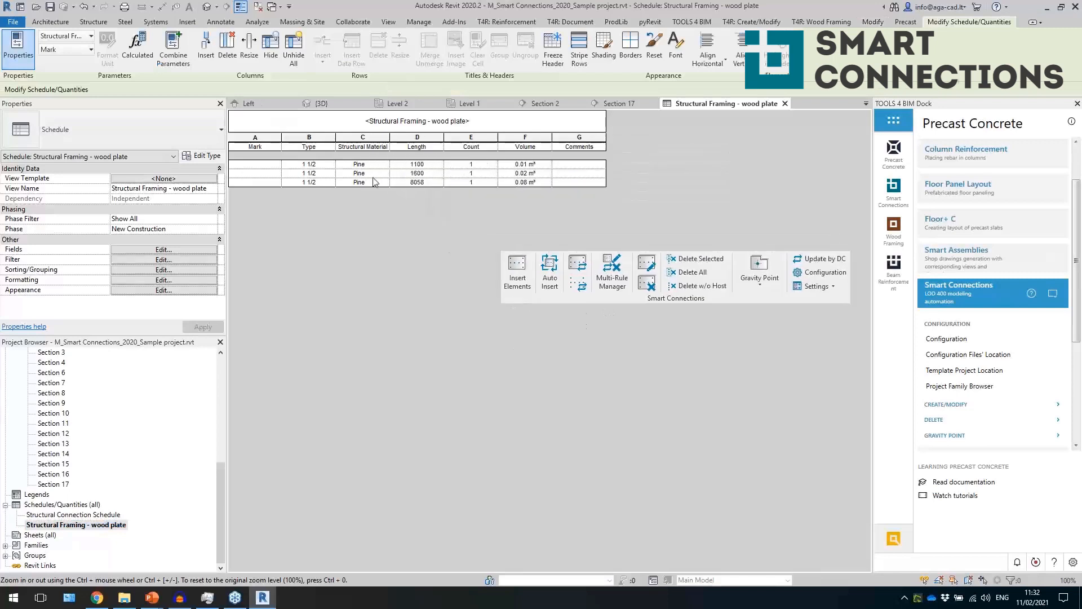
click(434, 175)
click(548, 184)
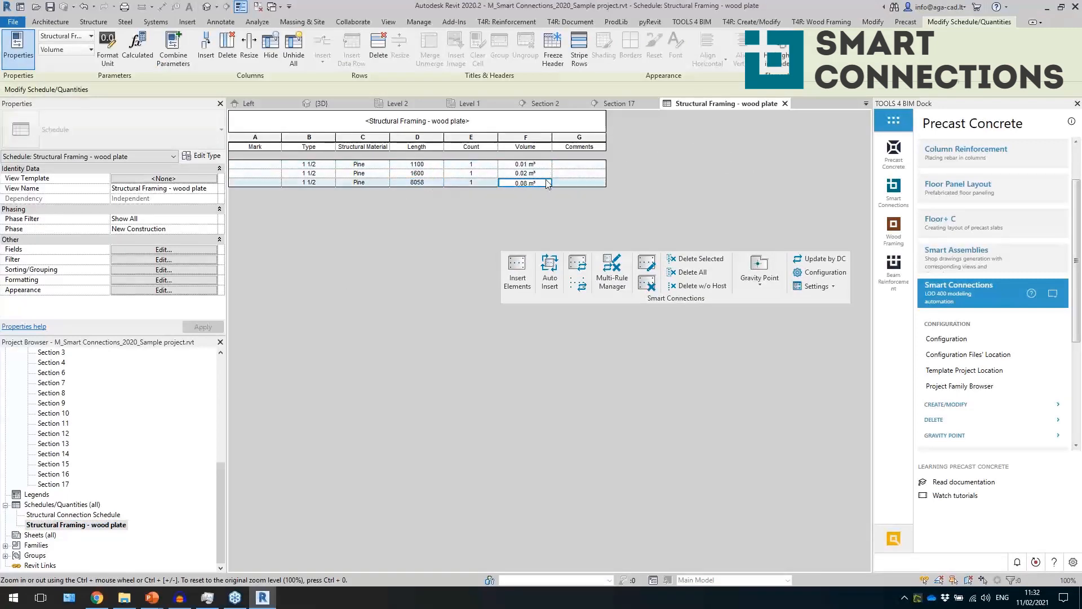
Return to the 3D view and auto insert the Smart Connections elements in the 24x28 concrete column between the spandrel walls
click(207, 6)
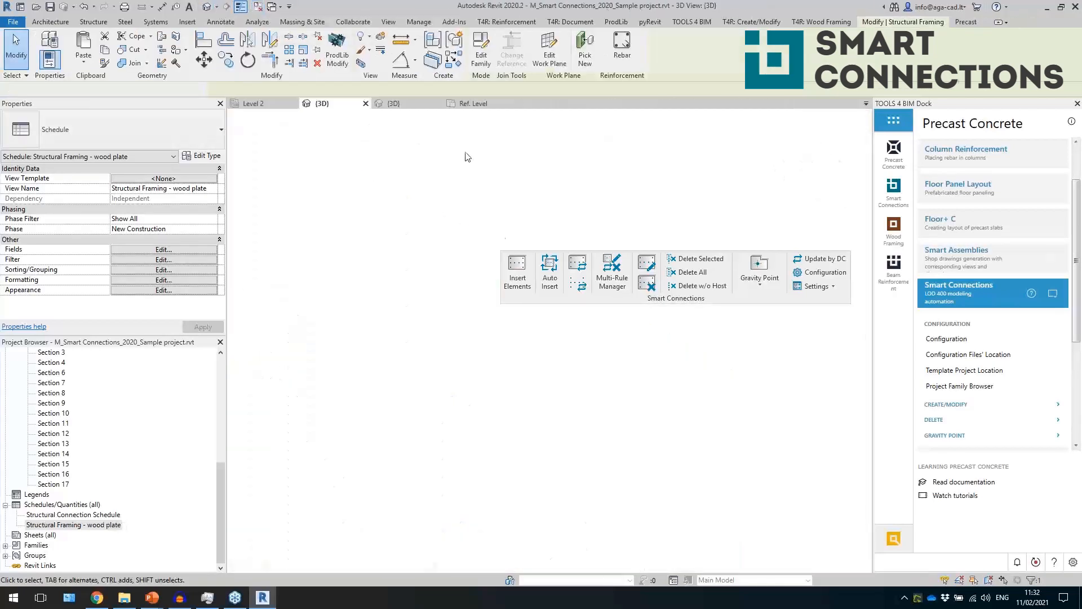
scroll(496, 299, down, 8)
middle_drag(400, 264, 633, 380)
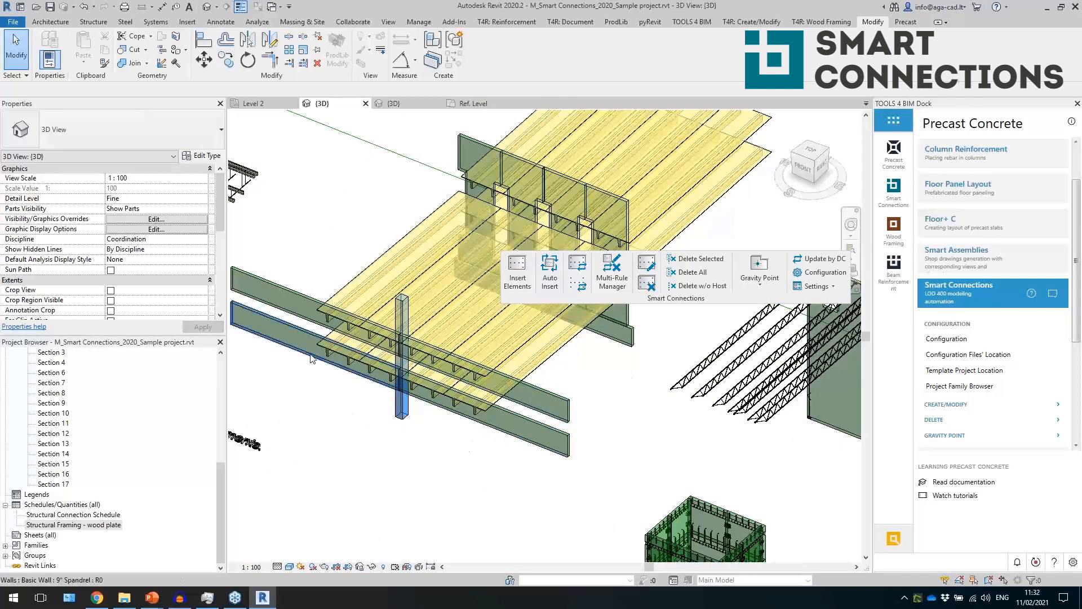
click(316, 389)
scroll(551, 434, up, 3)
scroll(428, 445, down, 2)
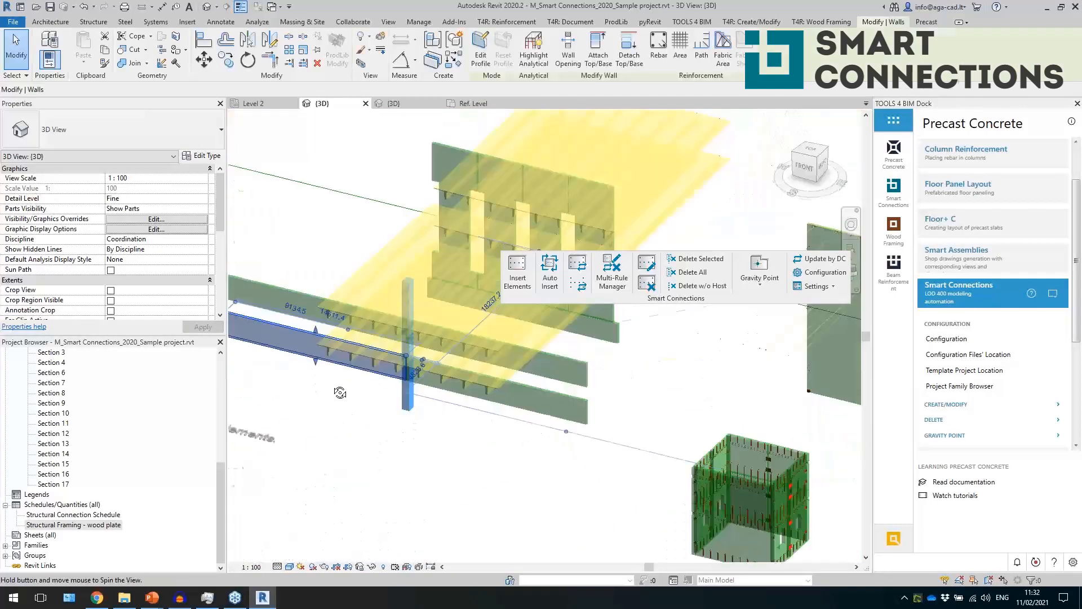
scroll(393, 466, down, 1)
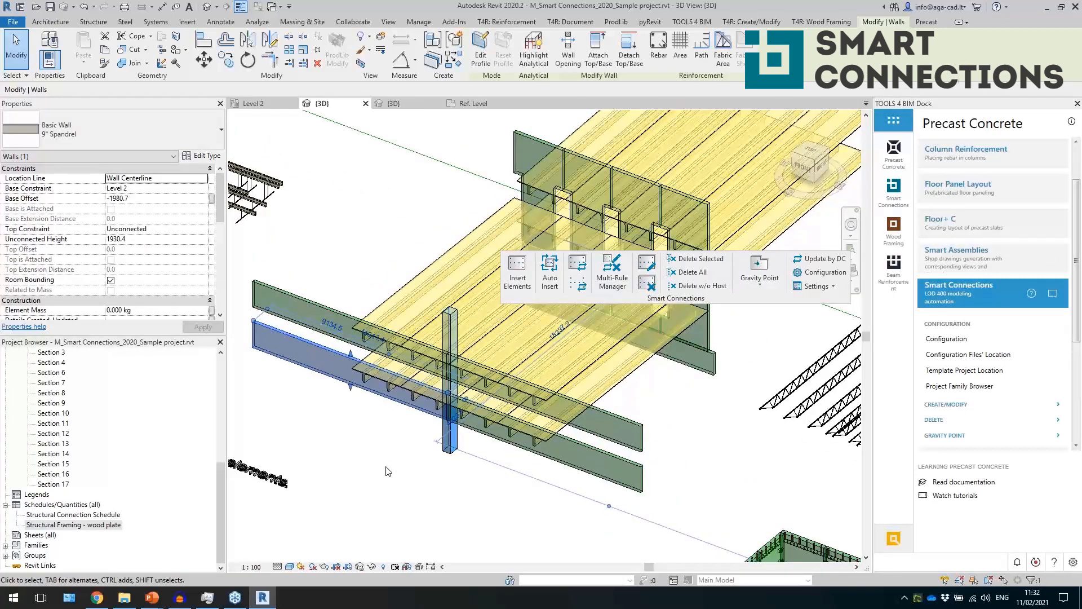
scroll(440, 453, up, 3)
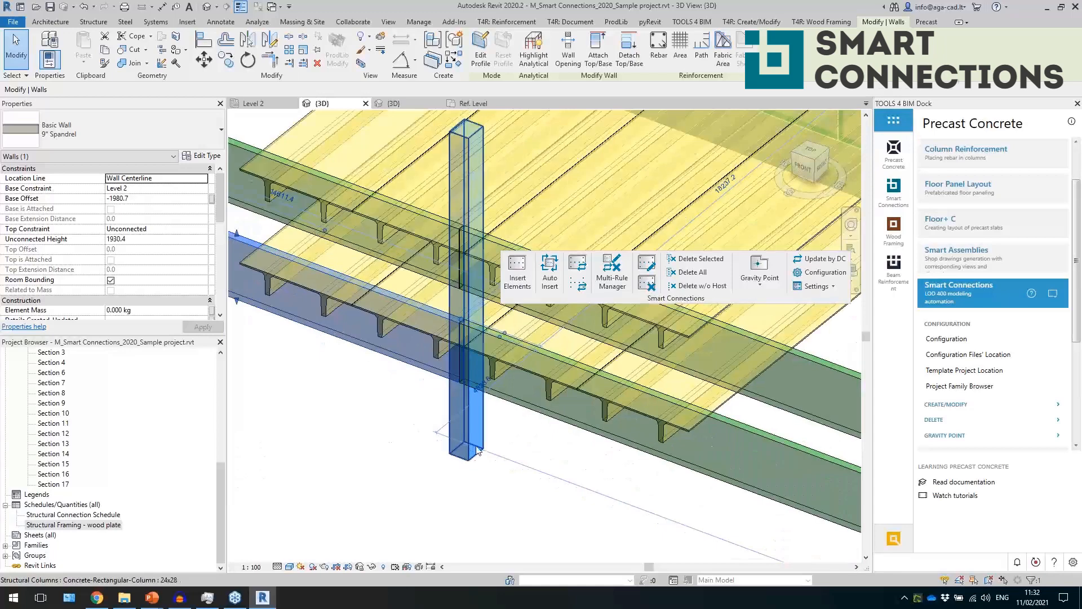
click(483, 443)
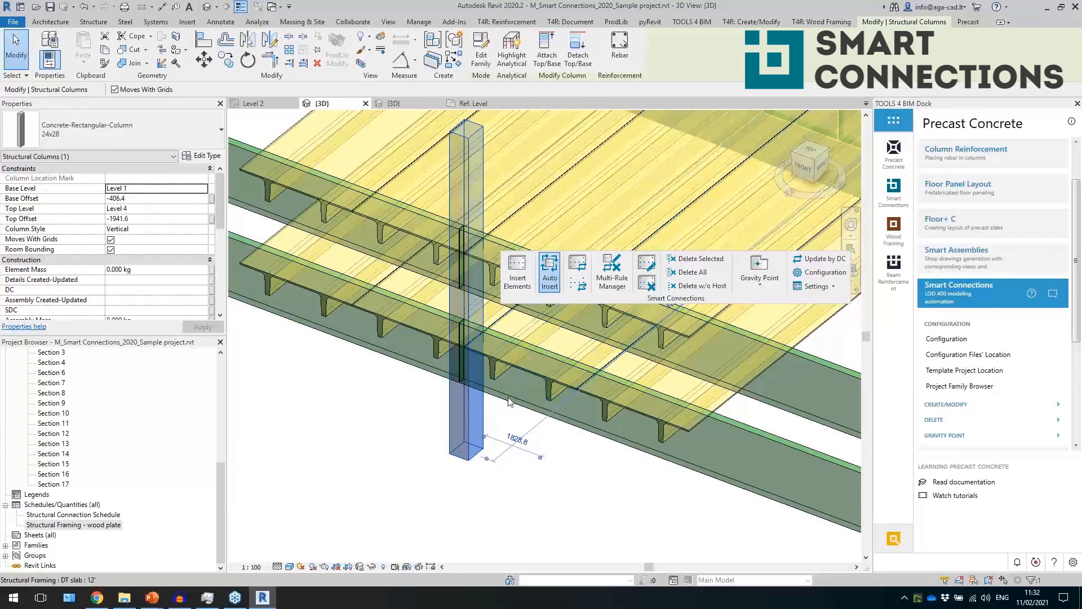
click(550, 268)
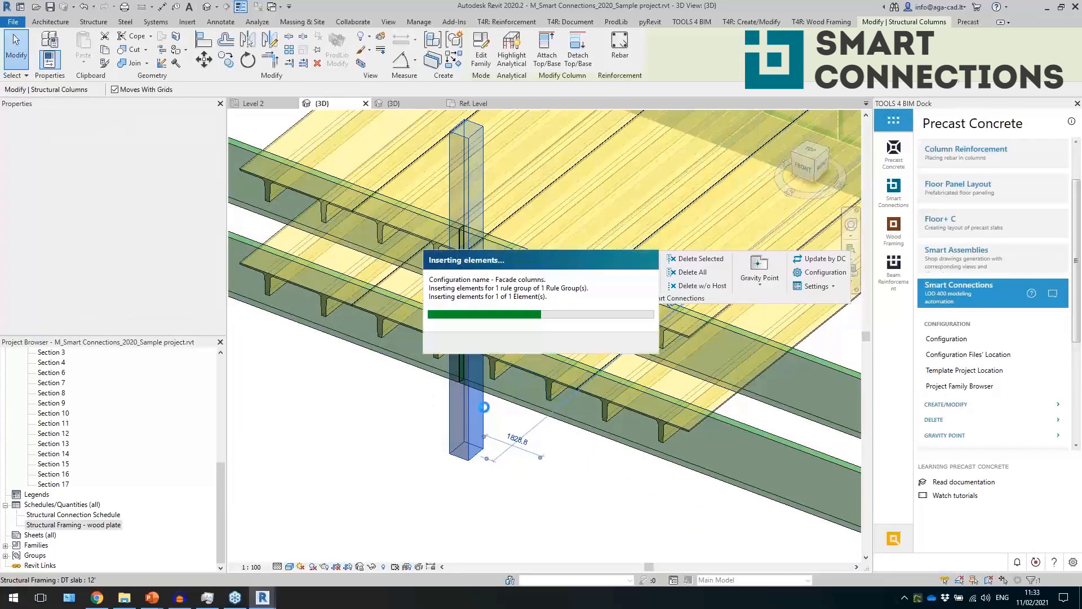
click(462, 290)
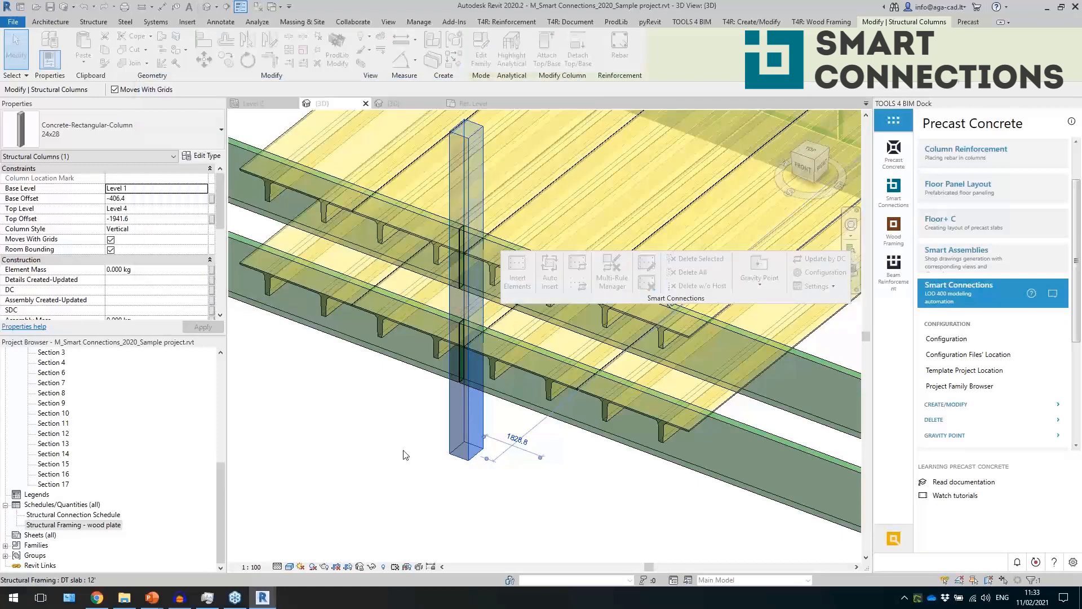
Inspect the column to footing connection at the column's base and the CUT_rect cuts along its height
click(471, 463)
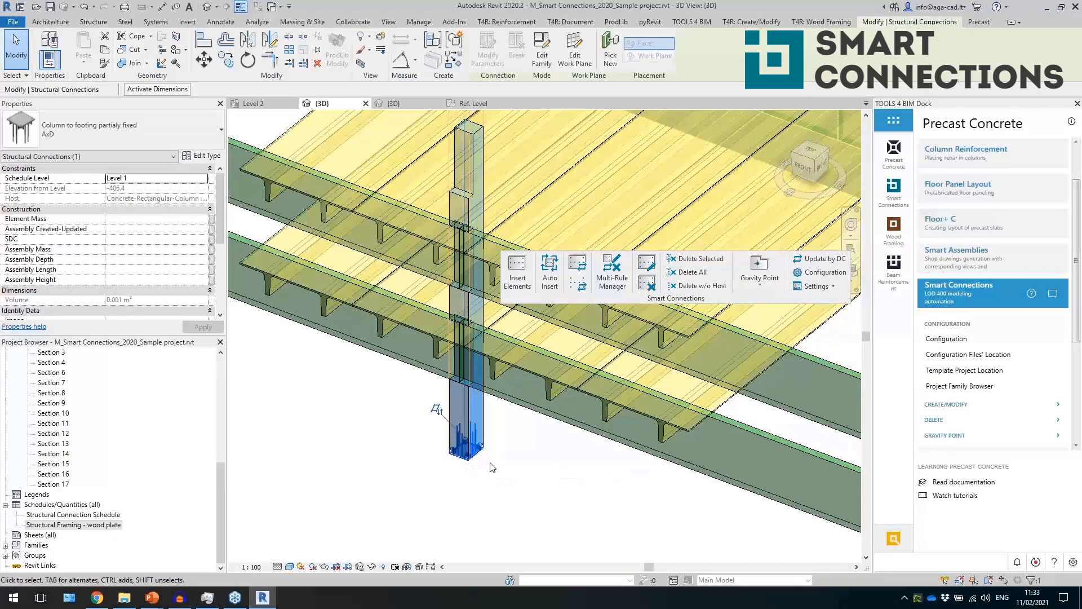
click(503, 475)
shift+middle_drag(503, 475, 455, 169)
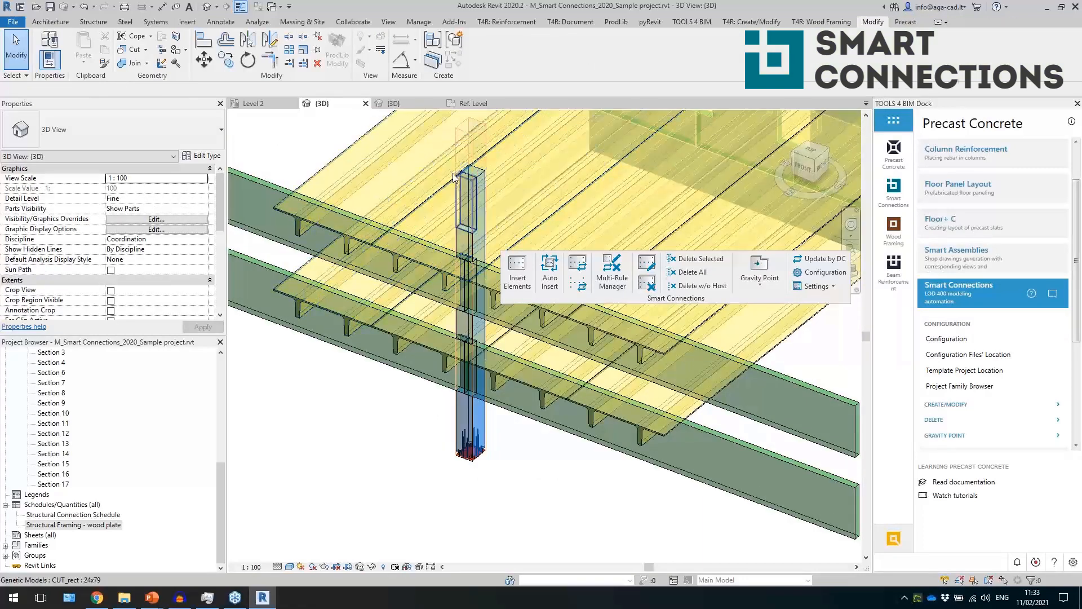
click(479, 219)
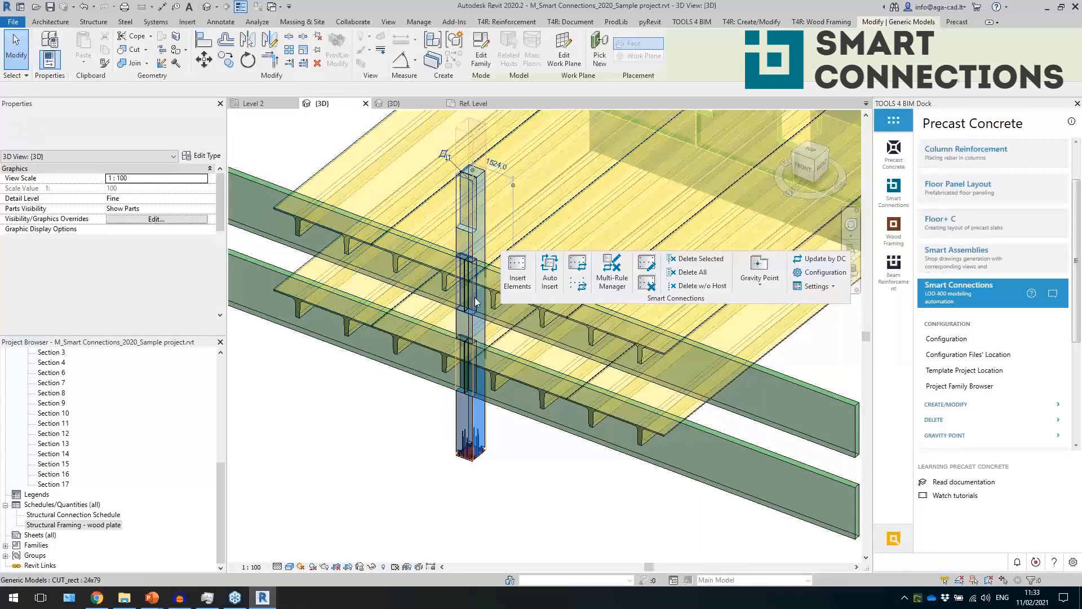
click(490, 463)
scroll(497, 460, up, 2)
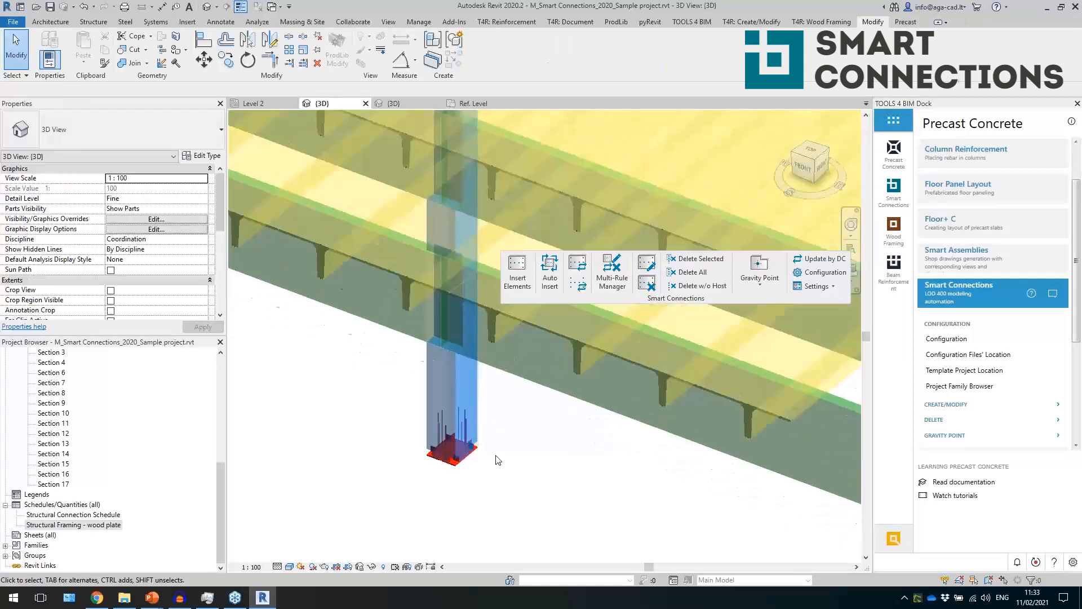
Auto insert the Smart Connections elements in the two lower 9" Spandrel walls on either side of the concrete column
scroll(498, 459, down, 1)
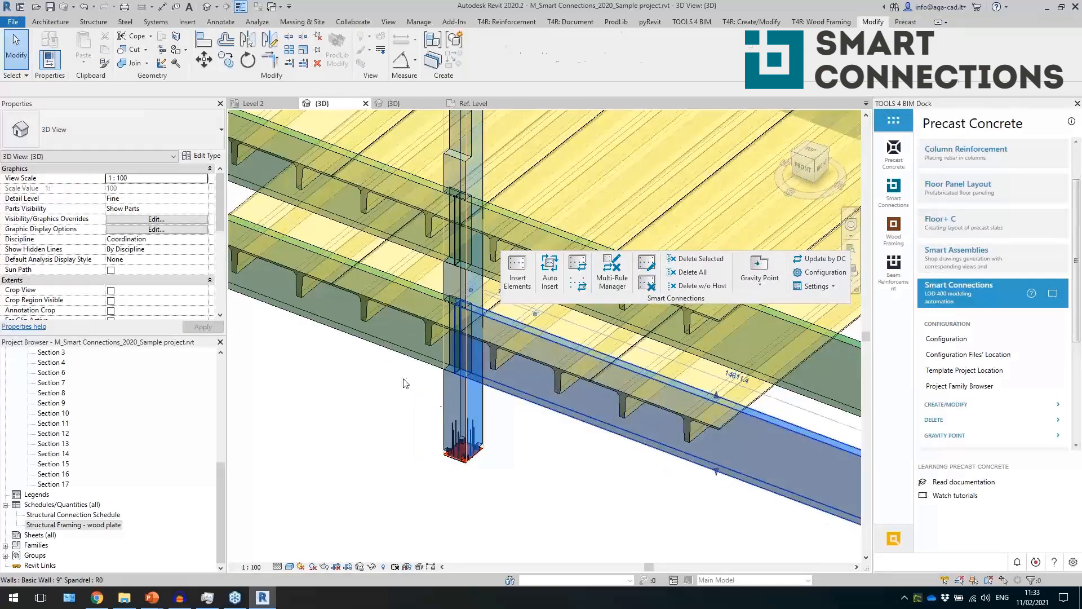
click(491, 382)
ctrl+click(404, 355)
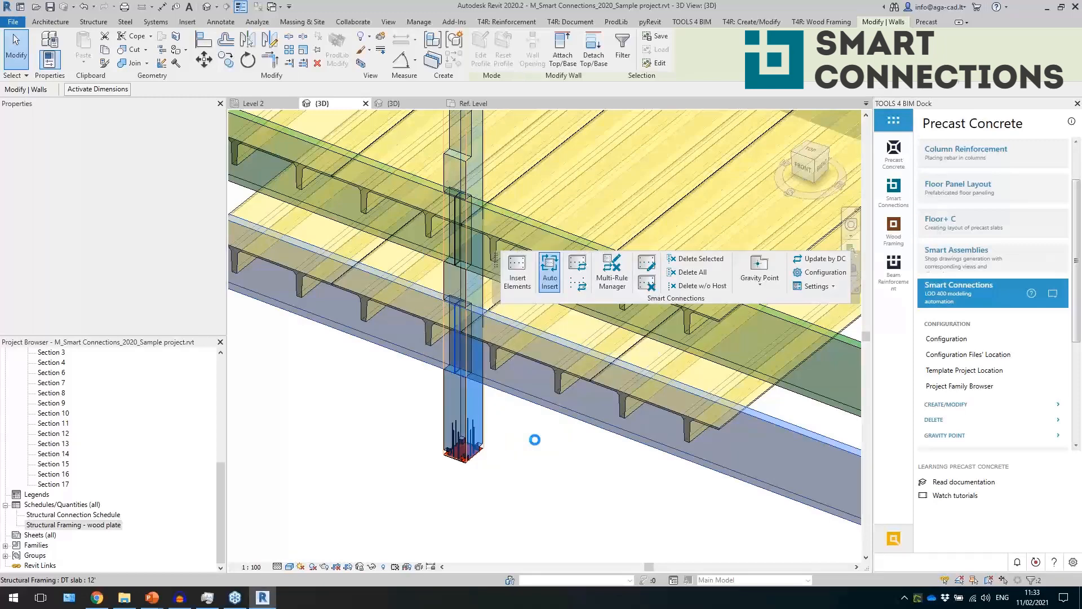
key(Escape)
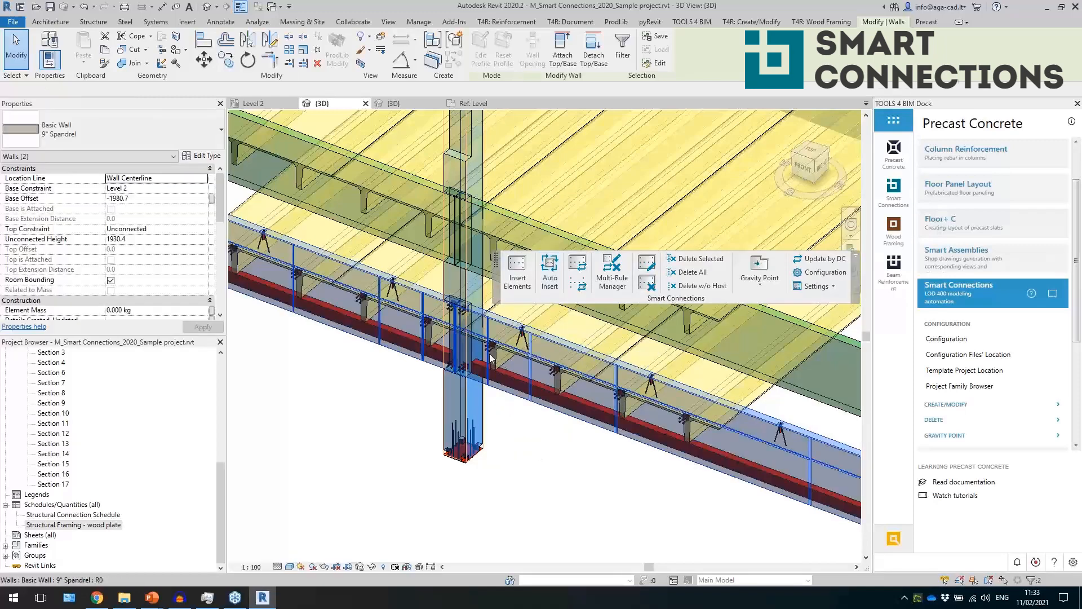
Inspect the reveal cuts, spandrel plates and column-size cut where the lower spandrel walls meet the column
scroll(487, 419, up, 4)
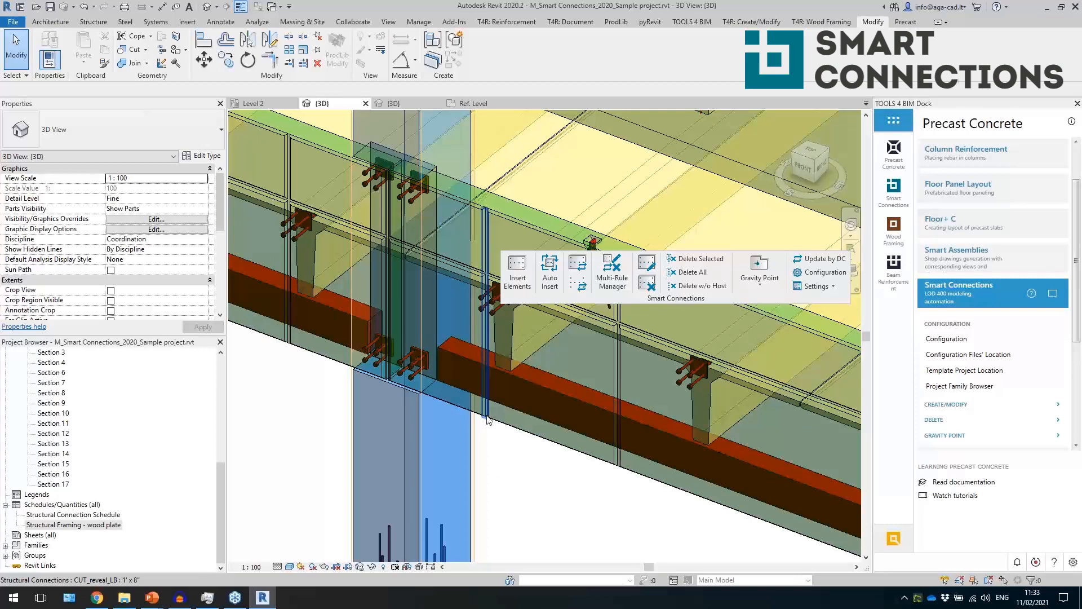
click(487, 418)
key(Escape)
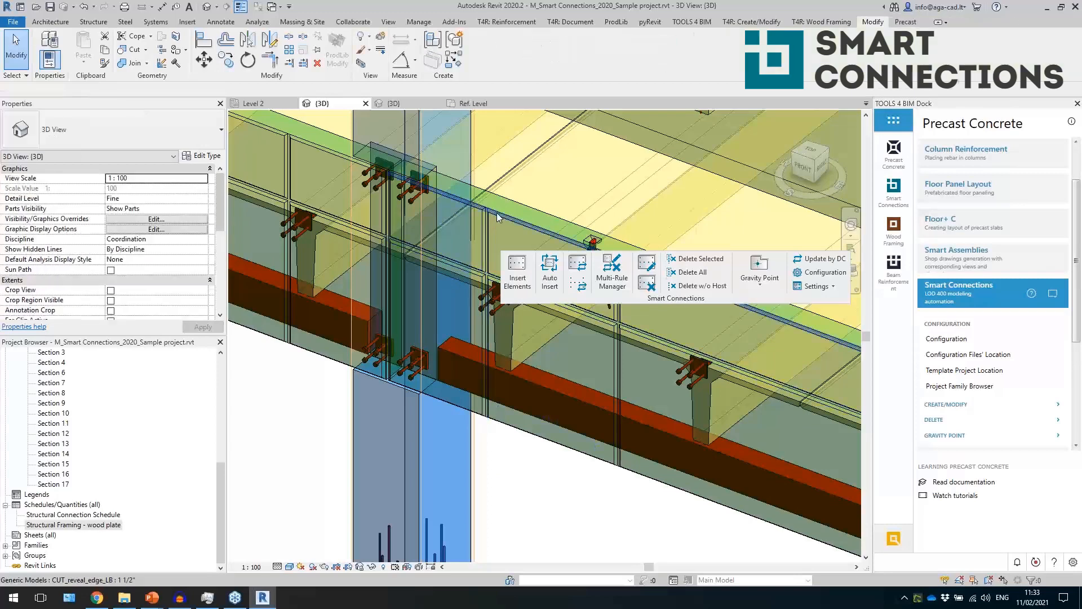
click(414, 379)
shift+middle_drag(415, 379, 446, 431)
key(Escape)
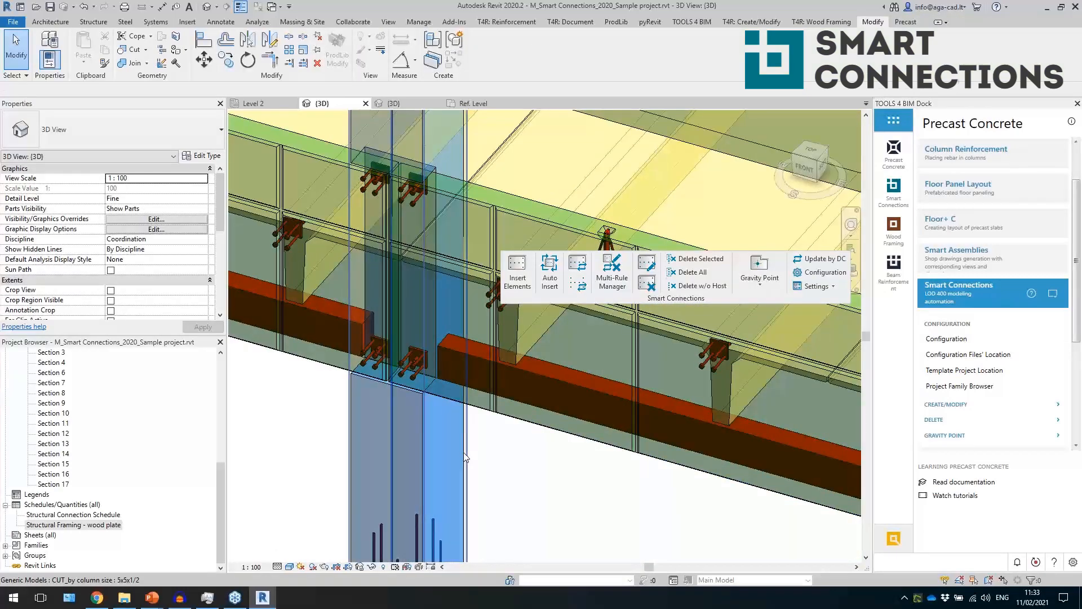
Auto insert the Smart Connections elements in the 24x28 concrete column again and accept the inserted details report
click(461, 455)
scroll(462, 455, down, 2)
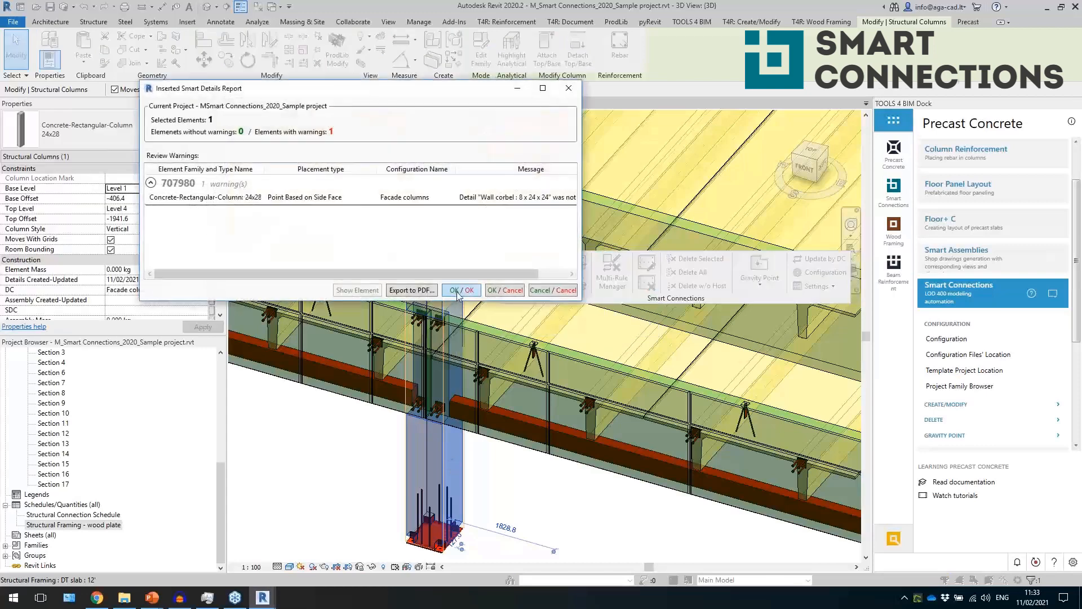
click(461, 290)
click(499, 483)
Inspect the column spandrel rod with socket and the threaded spandrel plate it meets at the lower spandrel
scroll(488, 335, up, 2)
scroll(488, 335, up, 1)
click(488, 335)
shift+middle_drag(488, 334, 467, 367)
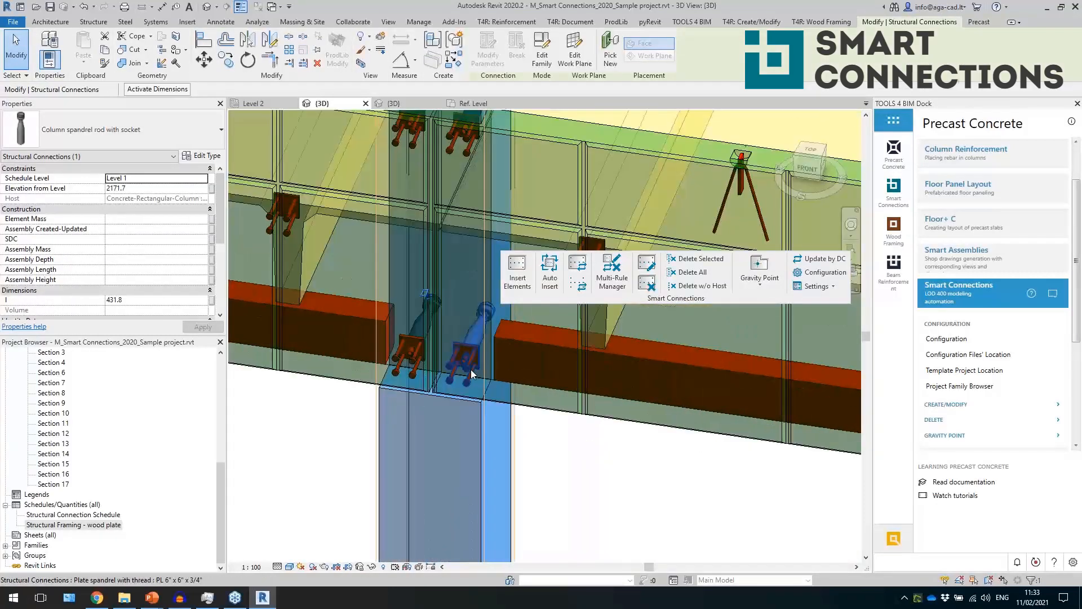
click(473, 375)
click(479, 326)
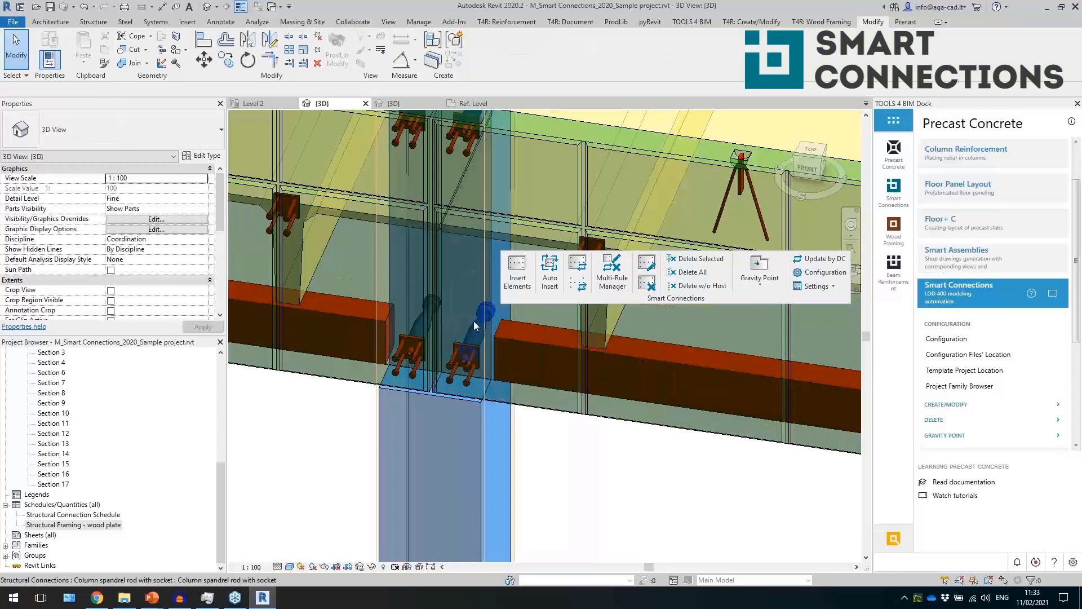
Review the Facade columns configuration rules for the column spandrel rod with socket, including its L & R Connections search, without updating
click(479, 326)
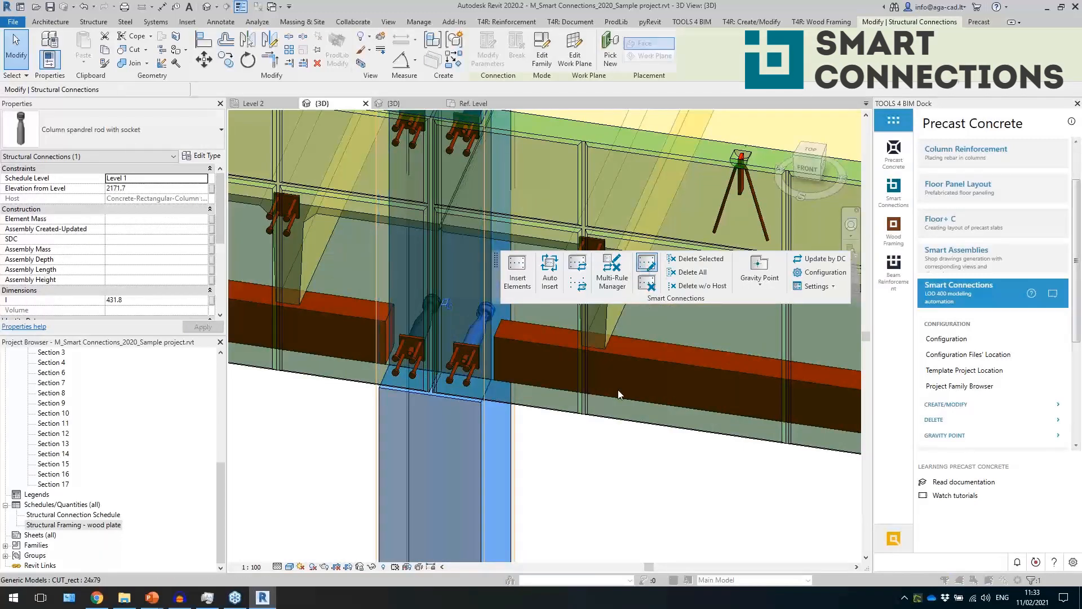
click(646, 262)
click(739, 120)
click(744, 153)
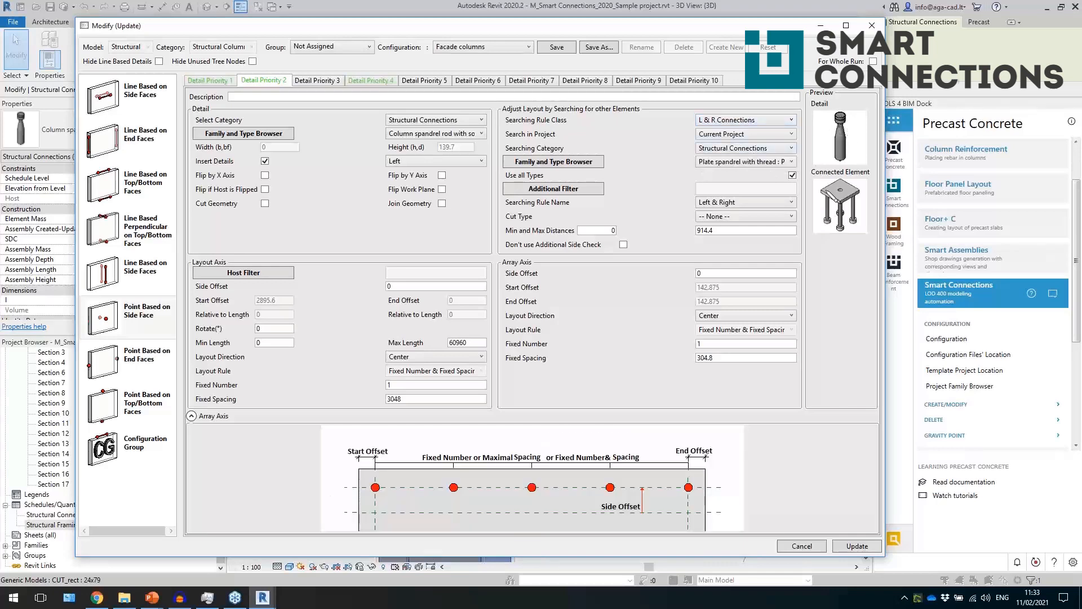
click(870, 27)
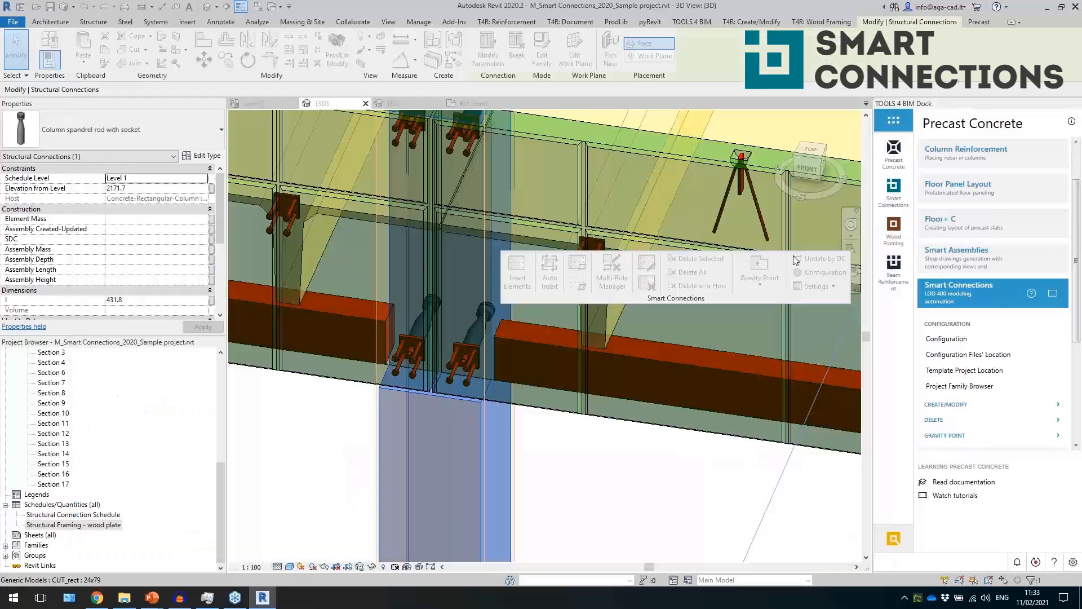
Auto insert the Smart Connections elements in the eight 12' DT slabs on both sides of the middle wall
shift+middle_drag(541, 452, 555, 480)
drag(555, 477, 491, 414)
scroll(519, 485, down, 2)
shift+middle_drag(570, 479, 533, 479)
drag(466, 271, 494, 381)
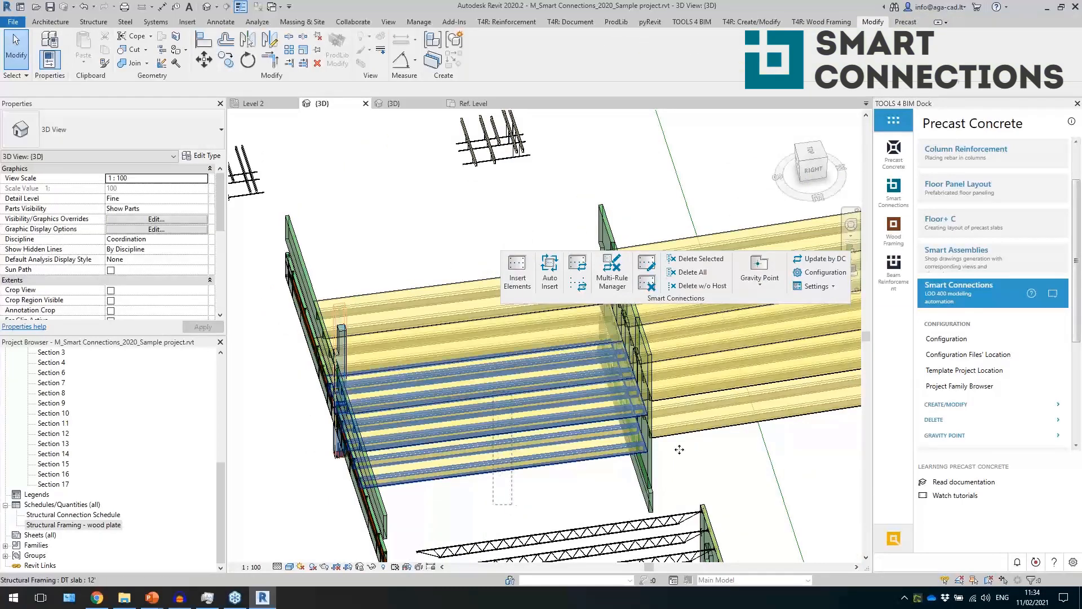
ctrl+drag(727, 452, 703, 361)
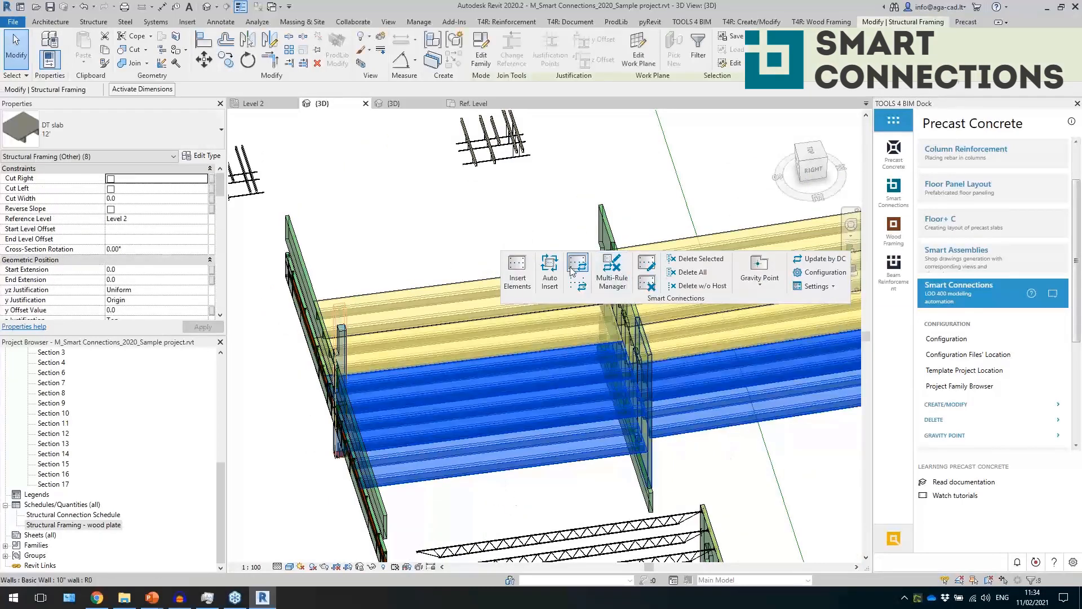
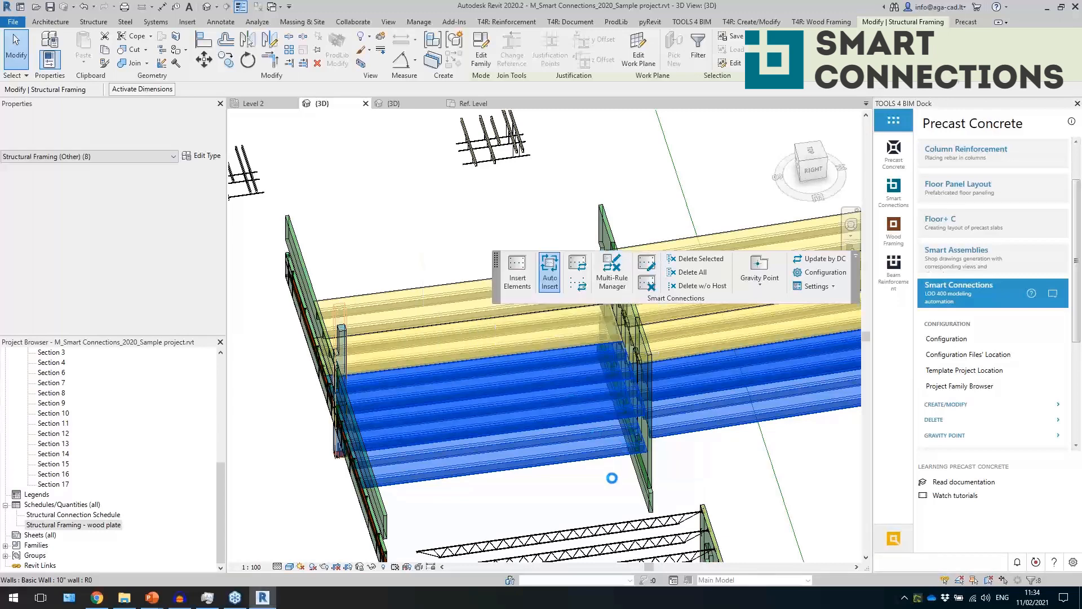
Inspect the DT to spandrel TOP connection and the 12 x 6 x 1/2 DT bottom plate at the slab ends
shift+middle_drag(615, 482, 695, 442)
scroll(691, 440, up, 4)
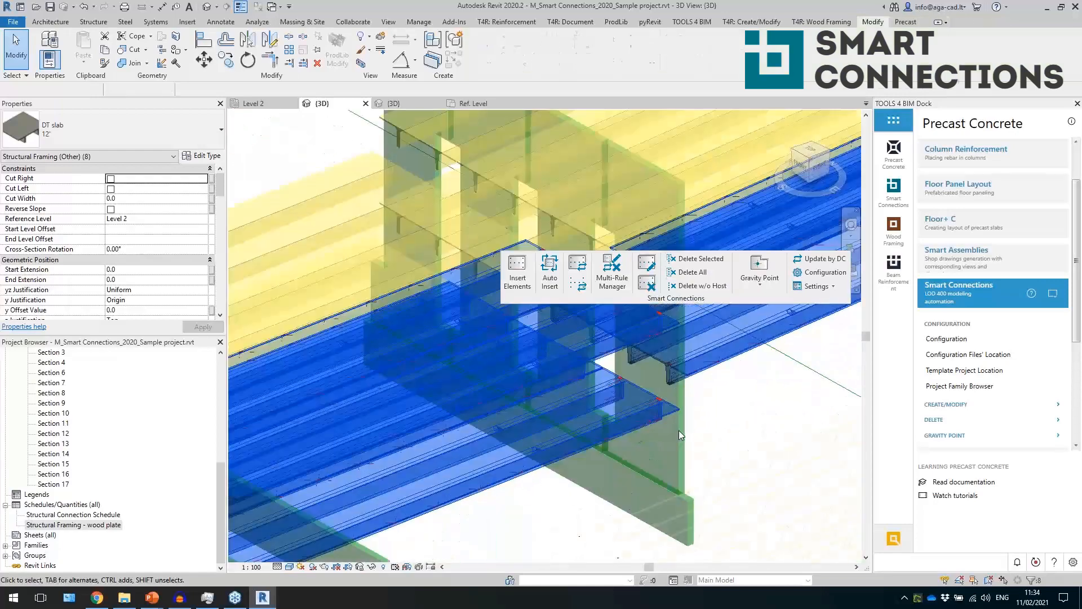
click(673, 424)
scroll(673, 423, up, 5)
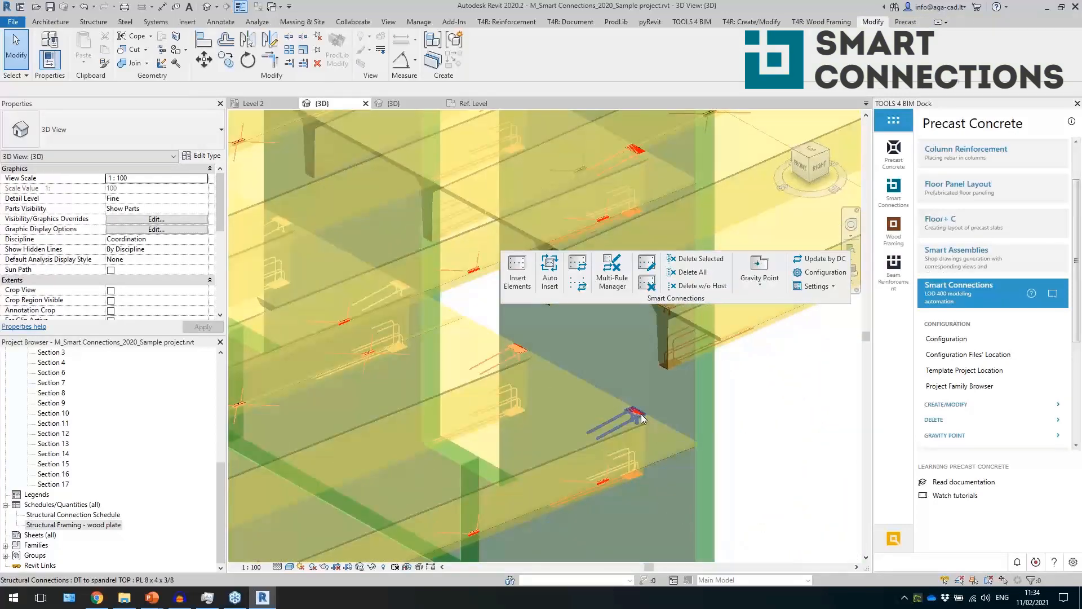
click(626, 420)
scroll(613, 424, up, 3)
shift+middle_drag(610, 418, 688, 522)
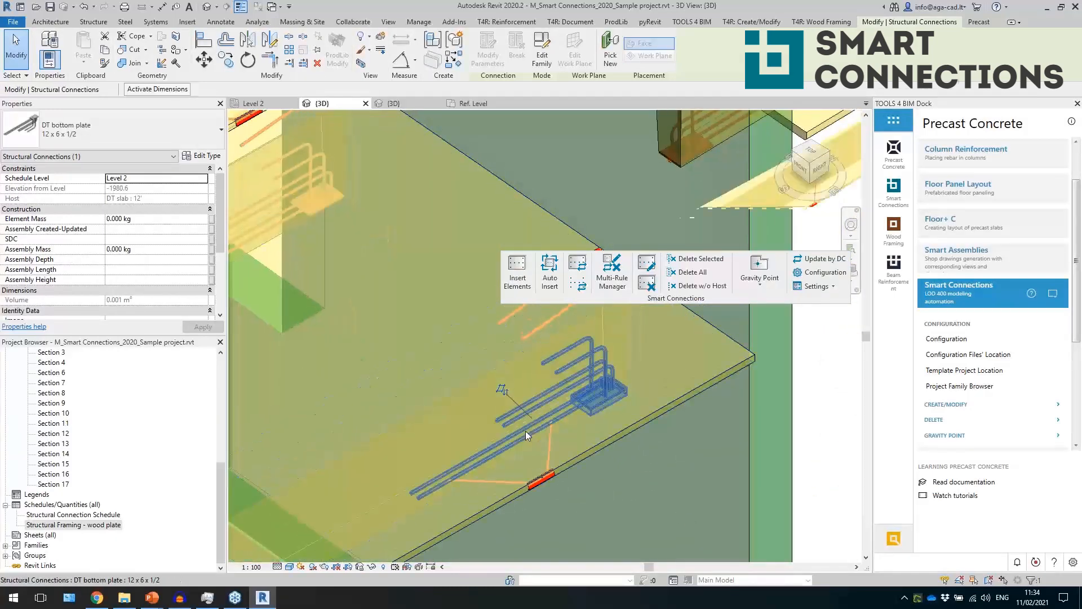
scroll(510, 432, down, 4)
click(553, 466)
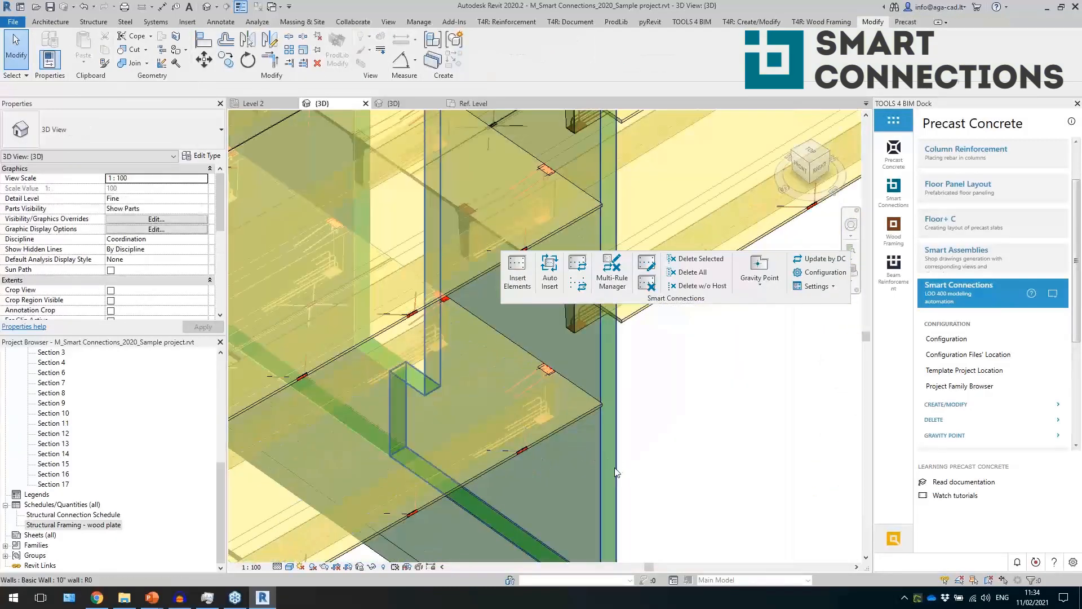
Auto insert the Smart Connections elements in the three 10" walls supporting the DT slabs and accept the inserted details report
click(614, 471)
scroll(521, 416, down, 2)
shift+middle_drag(442, 448, 413, 449)
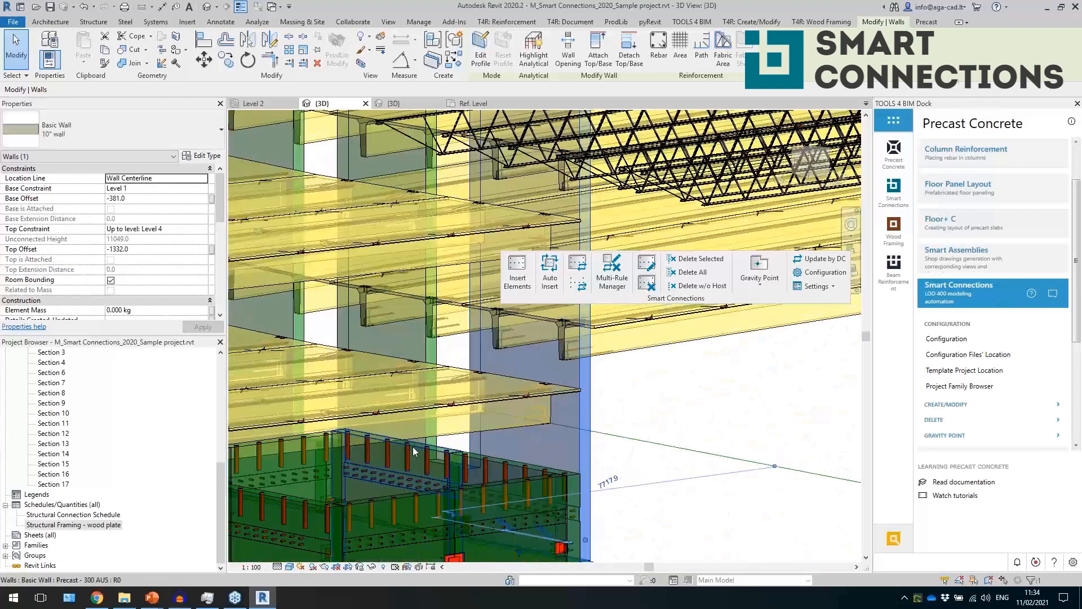
shift+middle_drag(612, 459, 344, 451)
key(Tab)
click(659, 435)
click(550, 271)
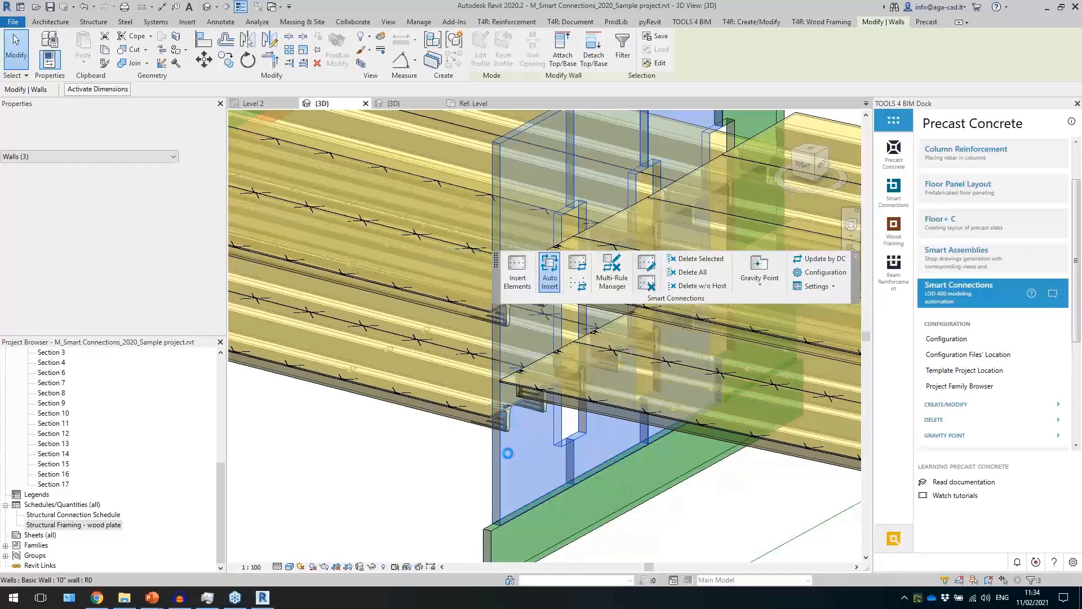
click(457, 290)
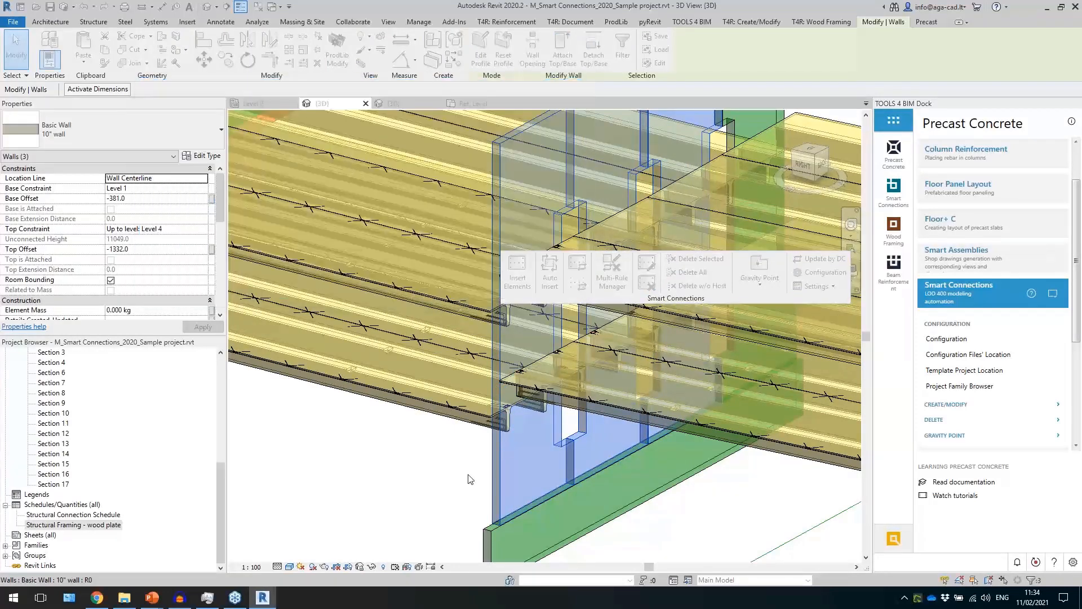
click(468, 474)
Inspect the rotated corbel under the DT slab and the Wall to footing_moment connection at the wall's base
scroll(528, 451, up, 3)
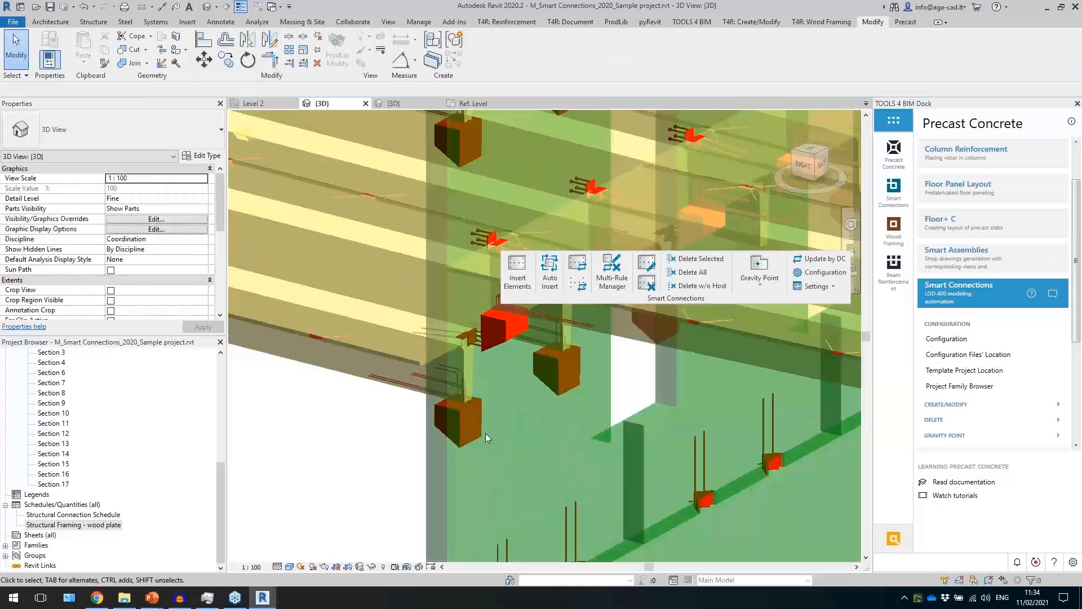
click(478, 434)
shift+middle_drag(514, 447, 529, 418)
scroll(484, 495, up, 1)
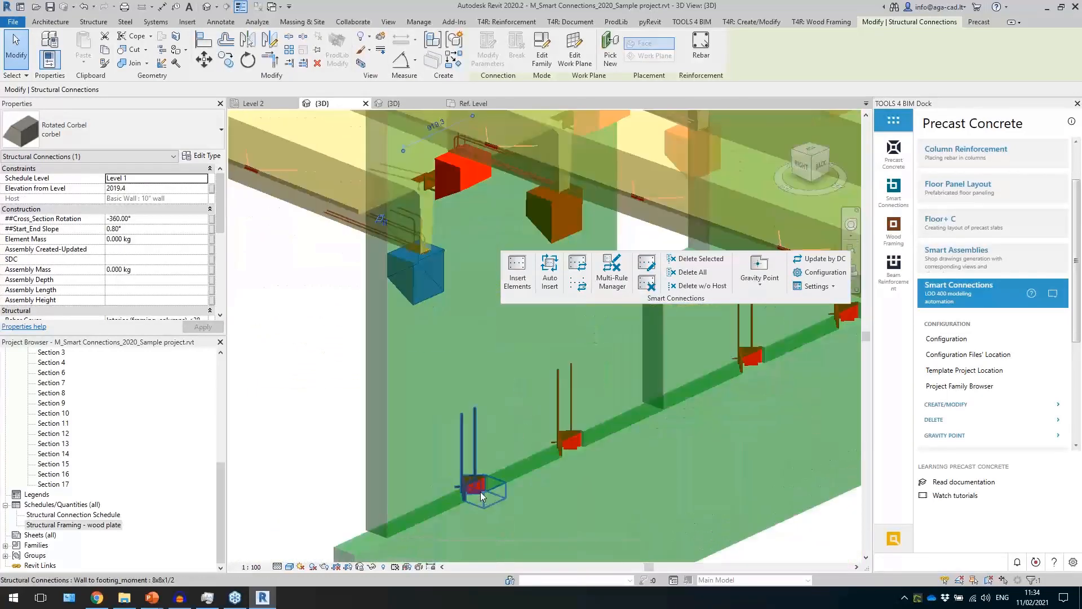
click(480, 491)
middle_drag(536, 518, 501, 381)
scroll(442, 369, up, 2)
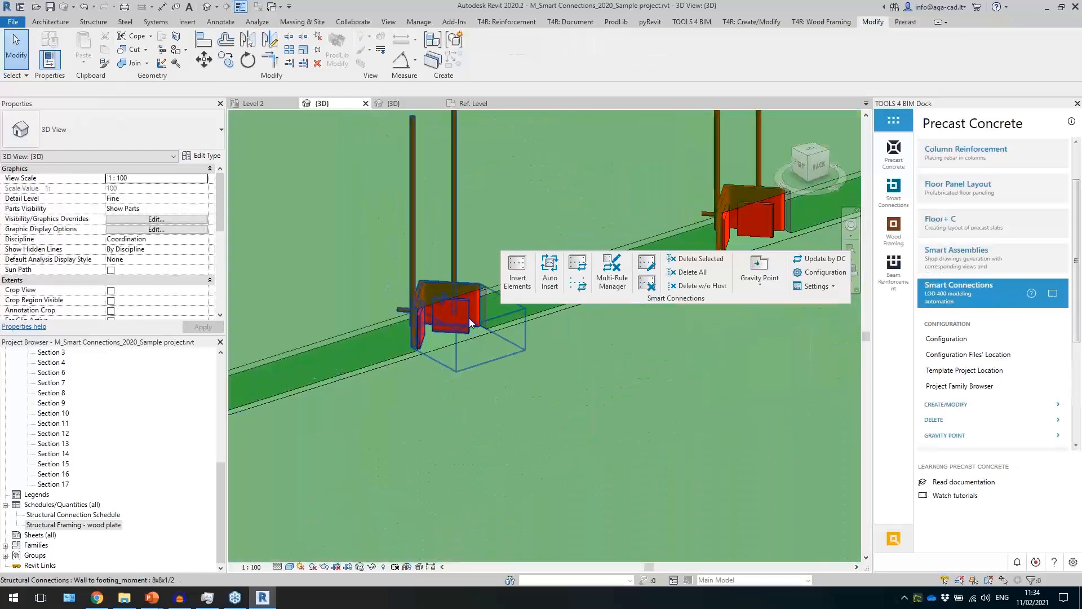
click(469, 318)
shift+middle_drag(555, 400, 595, 419)
Try to auto insert the Smart Connections elements in the Foundation - 250 wall and accept the inserted details report
scroll(526, 350, down, 4)
click(486, 324)
click(318, 418)
click(420, 374)
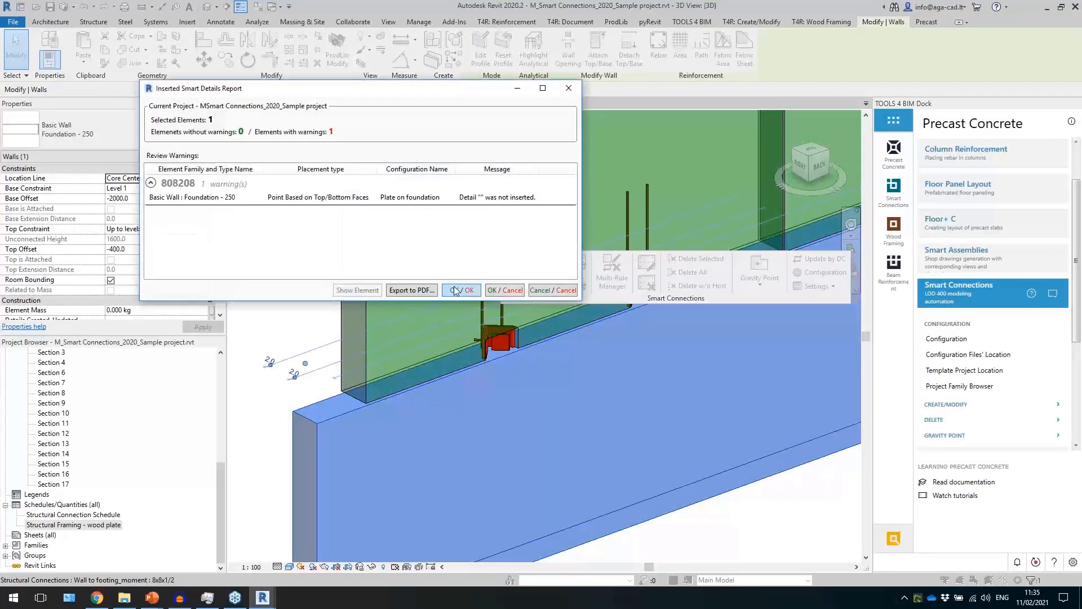
click(458, 290)
scroll(388, 419, down, 3)
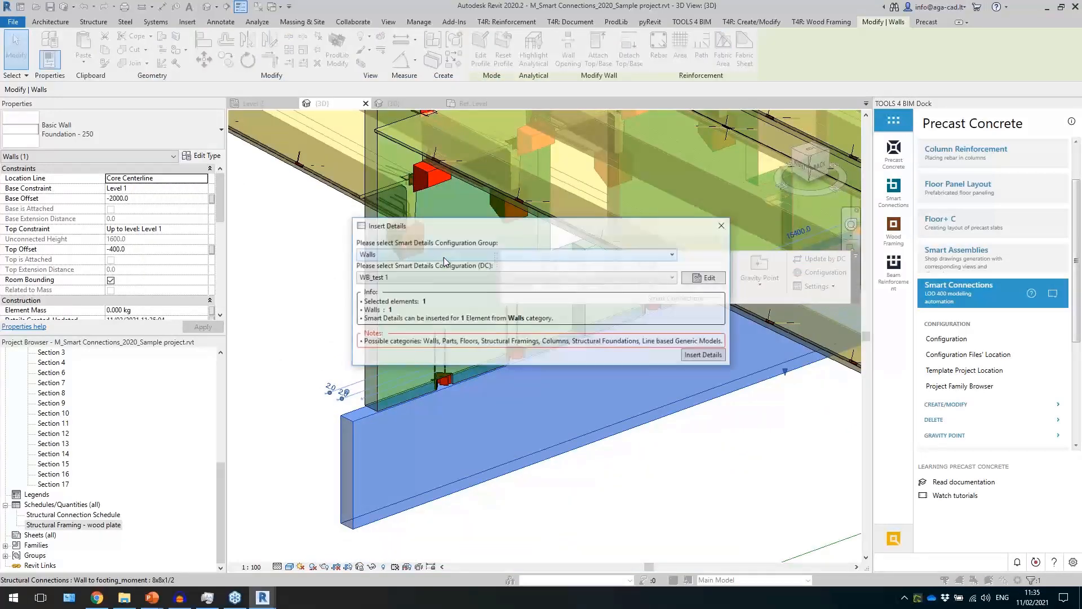
click(465, 277)
click(463, 255)
click(462, 255)
click(456, 269)
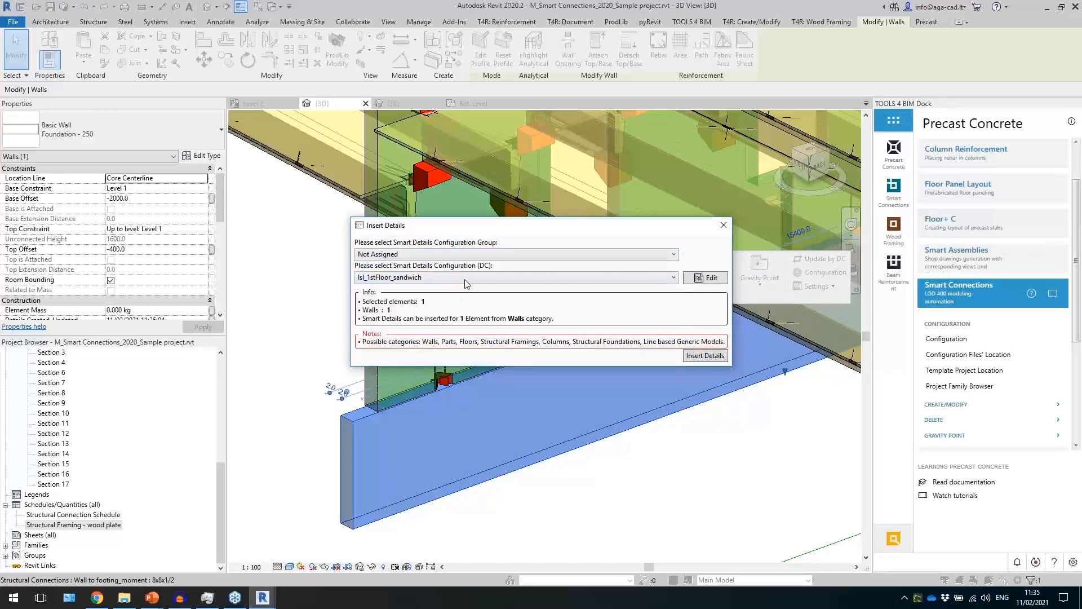
click(463, 278)
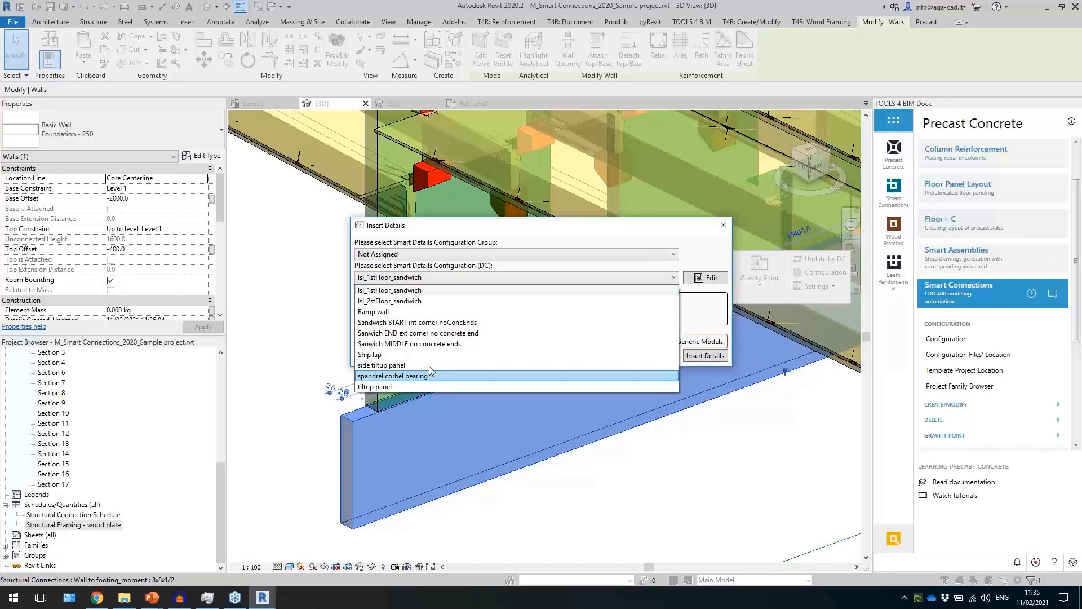
click(464, 272)
Insert the Plate on foundation configuration from the Walls group into the Foundation - 250 wall
click(468, 254)
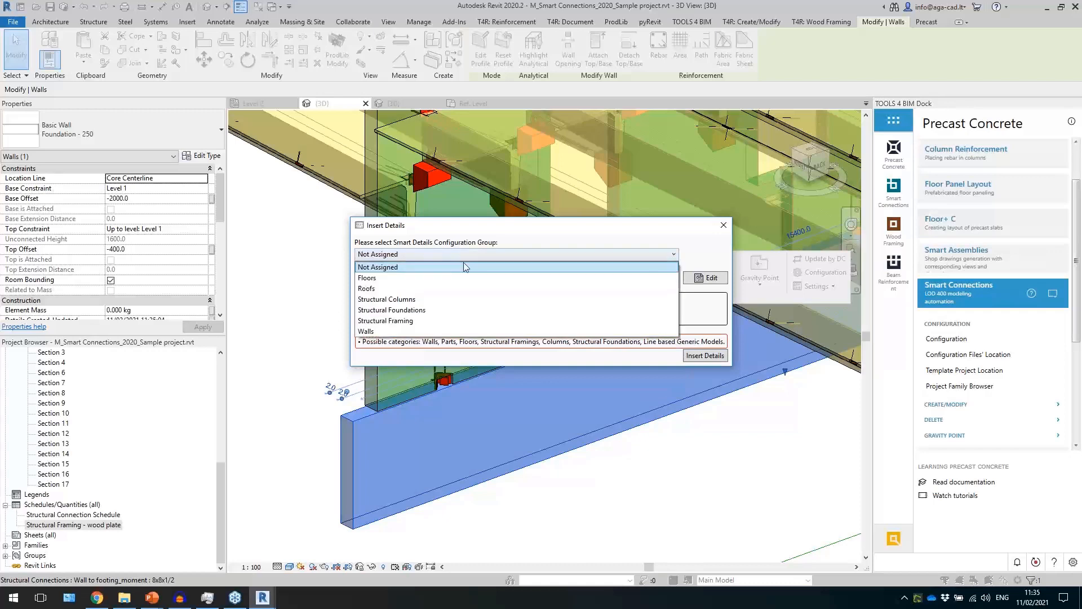
click(431, 333)
click(447, 278)
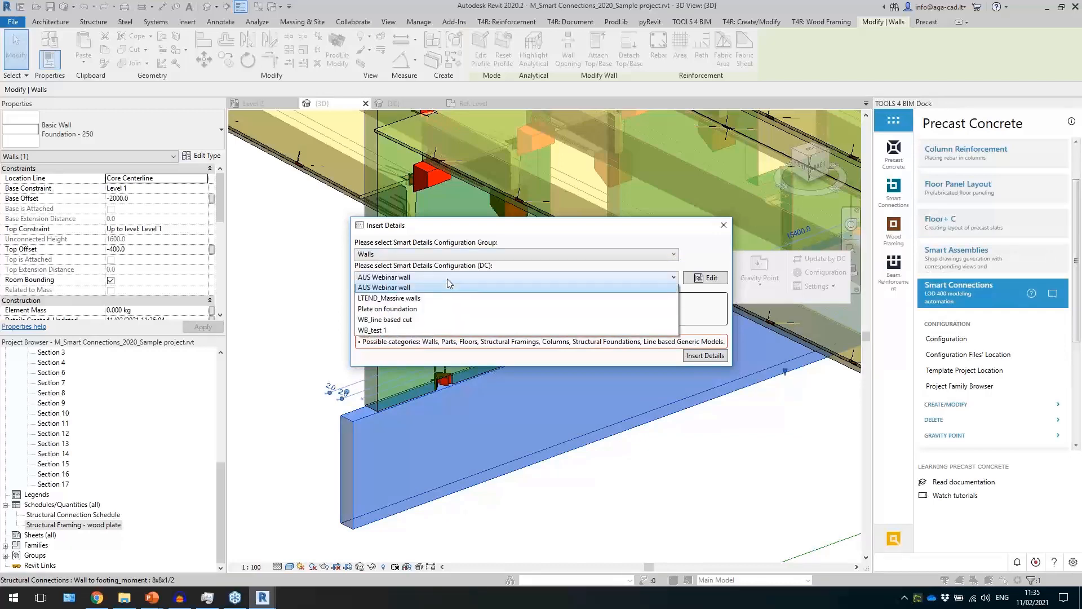
click(428, 311)
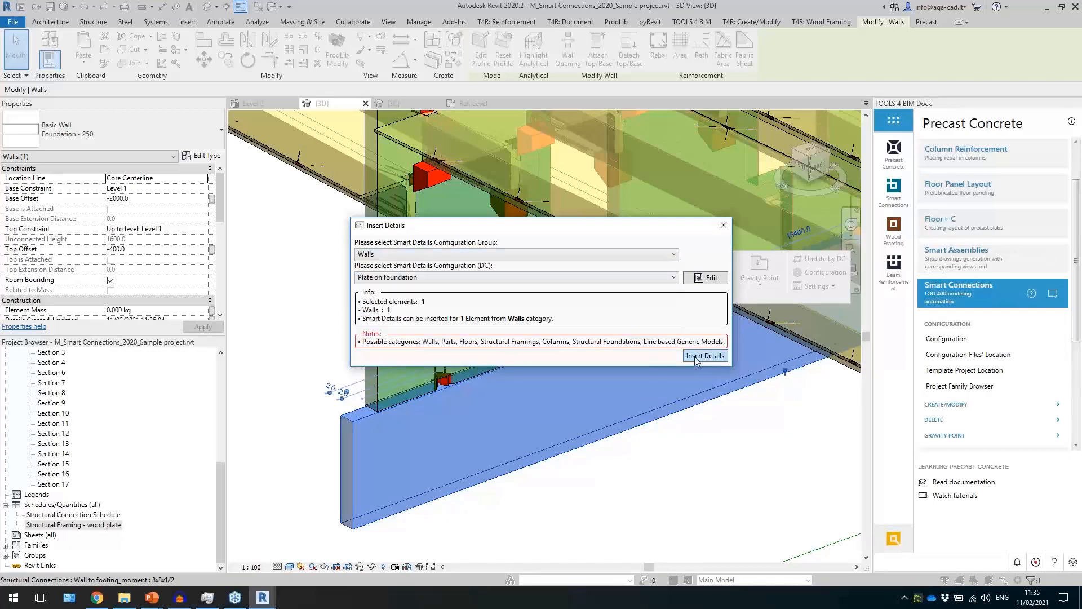
click(705, 355)
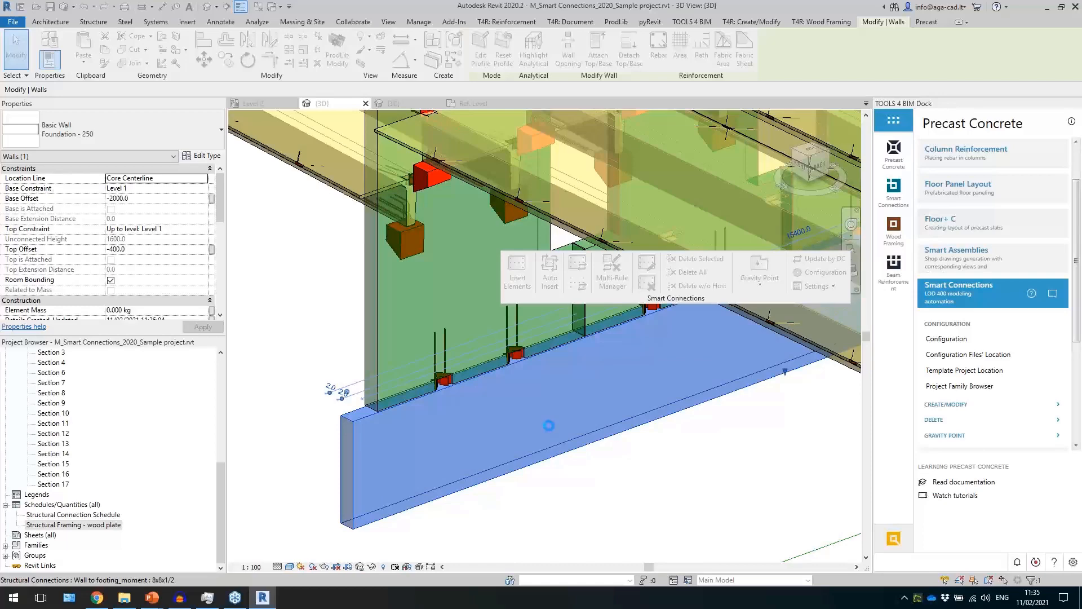
click(537, 340)
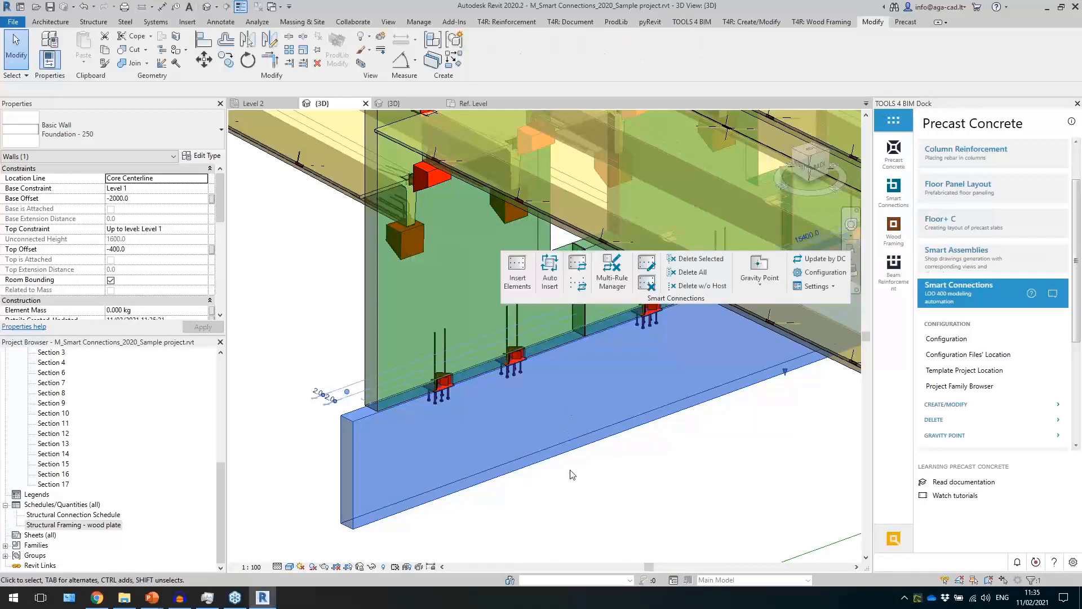
Move the Wall to footing_moment connection nearest the wall's end slightly along the wall base, off its foundation plate
scroll(451, 395, up, 2)
click(450, 375)
scroll(461, 346, up, 2)
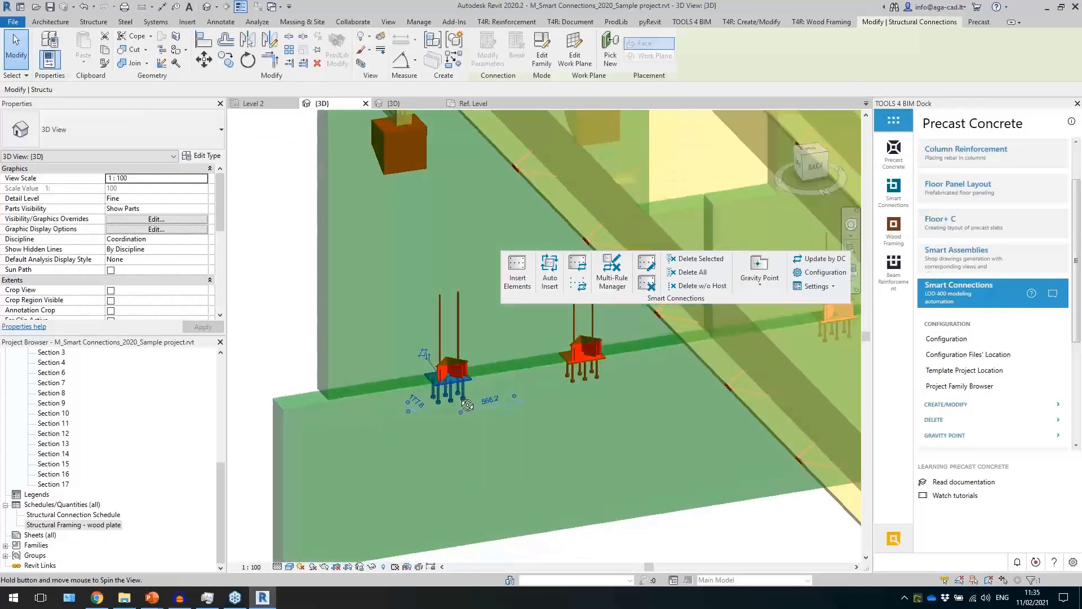
click(457, 342)
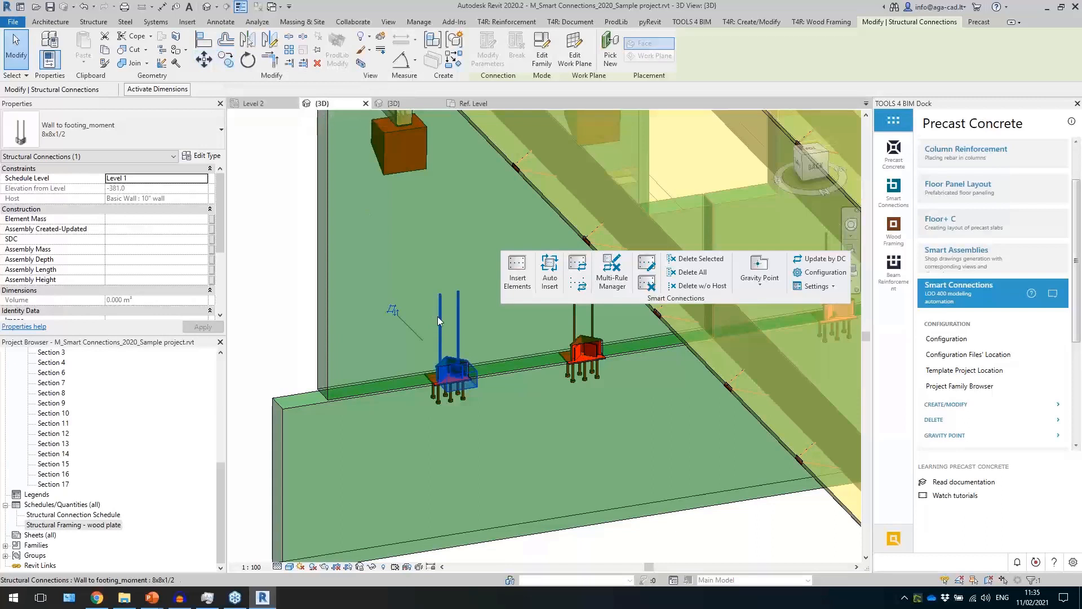
key(m)
key(v)
click(287, 300)
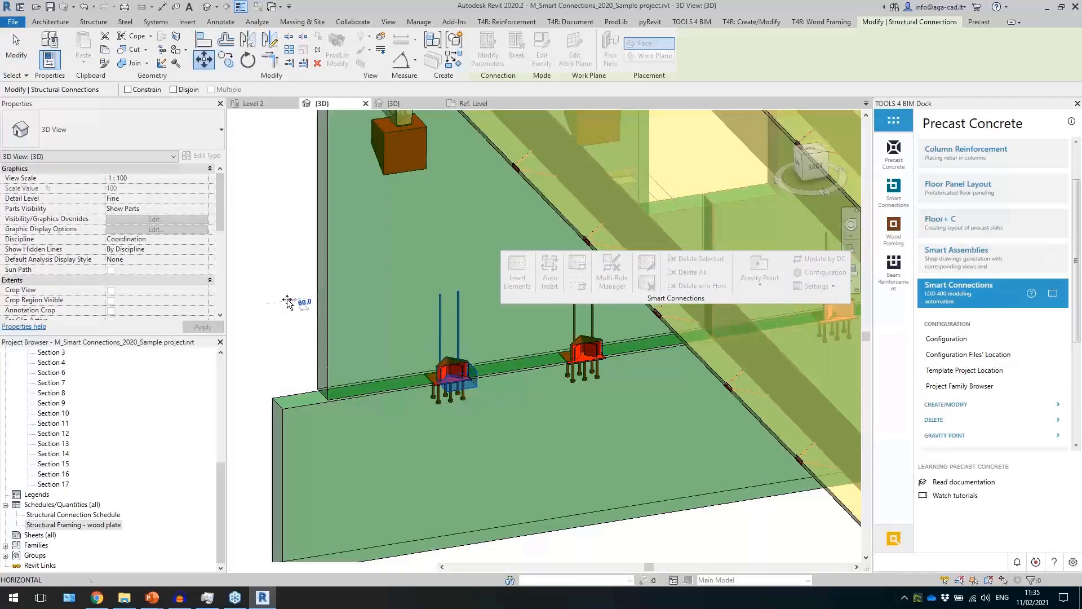
click(279, 299)
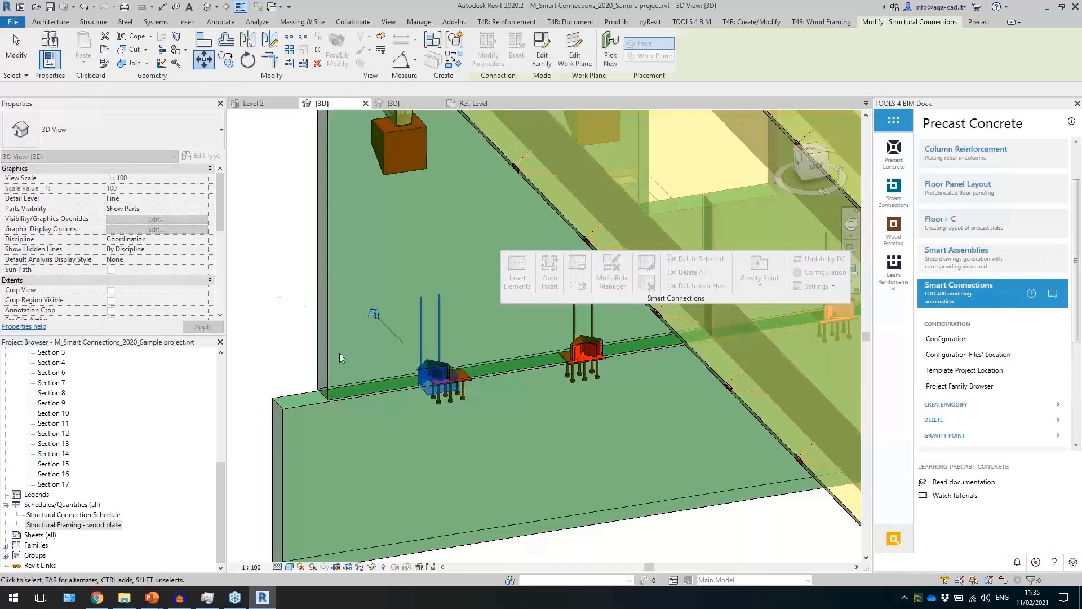
key(c)
key(o)
click(307, 316)
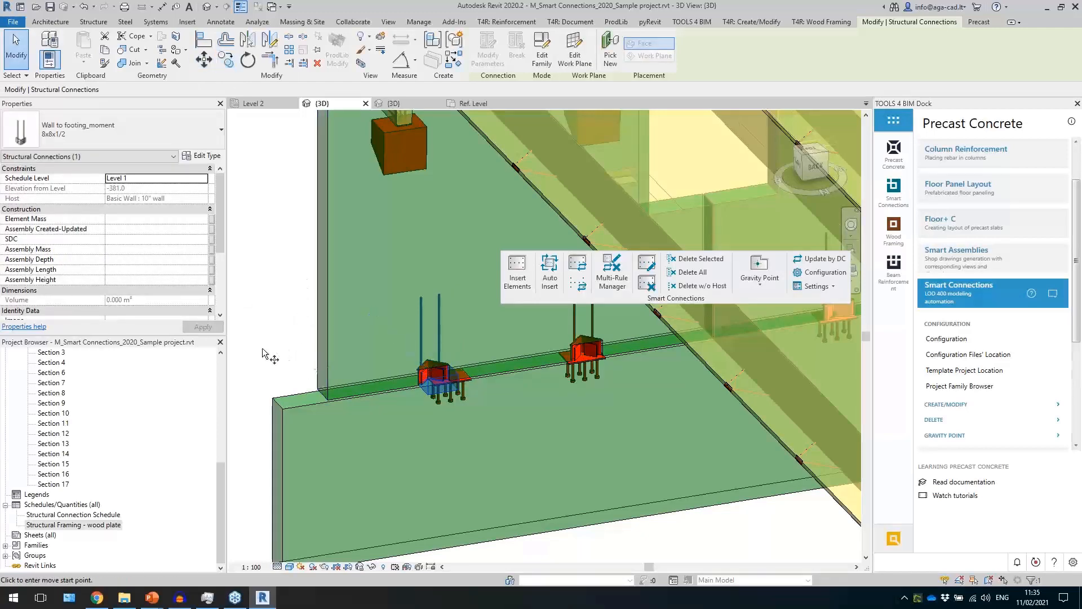
click(298, 348)
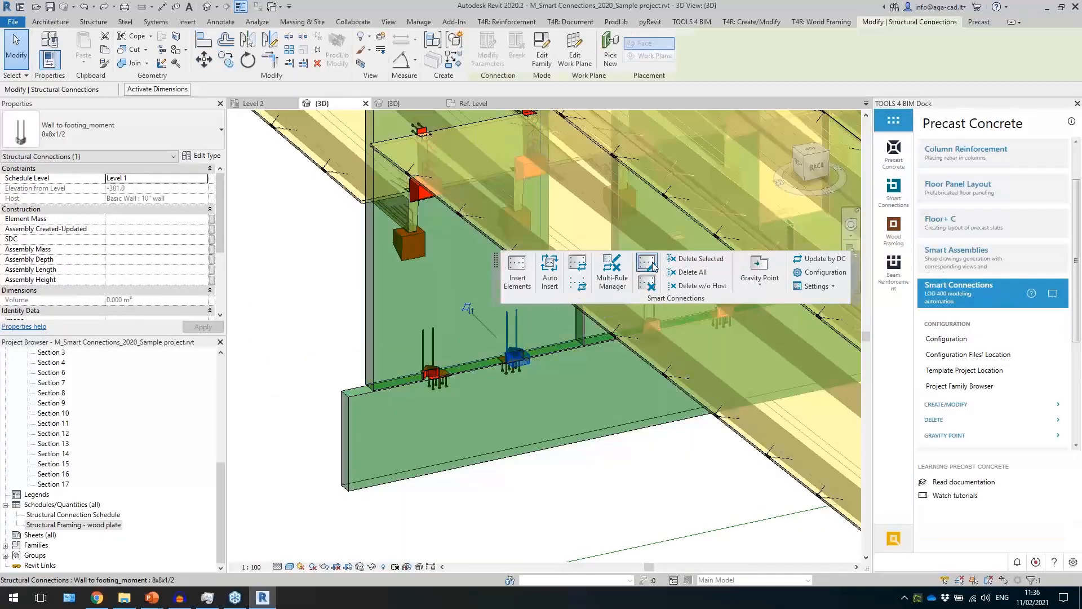
In the wall's Ramp wall configuration, set the connections' layout direction to Start End, the layout rule to Fixed Number and the number to 3
click(647, 262)
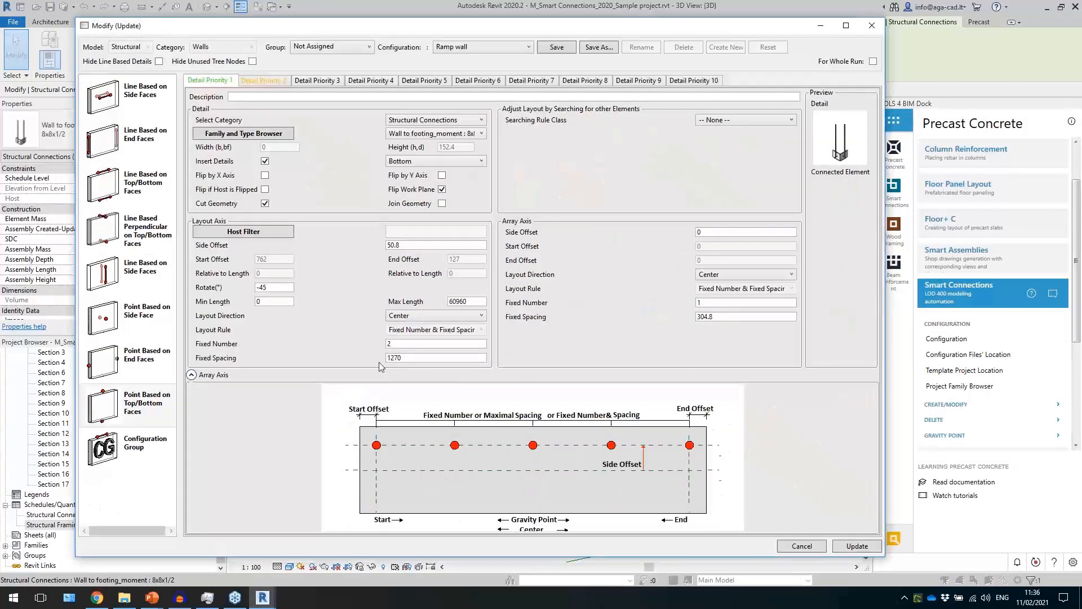
drag(397, 345, 369, 349)
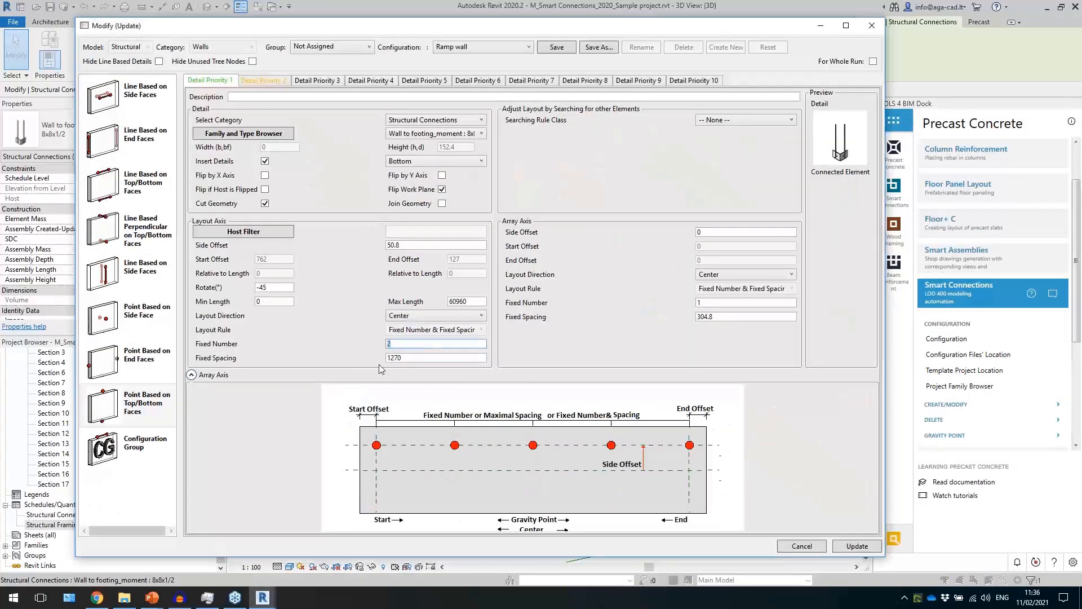
click(411, 319)
click(415, 370)
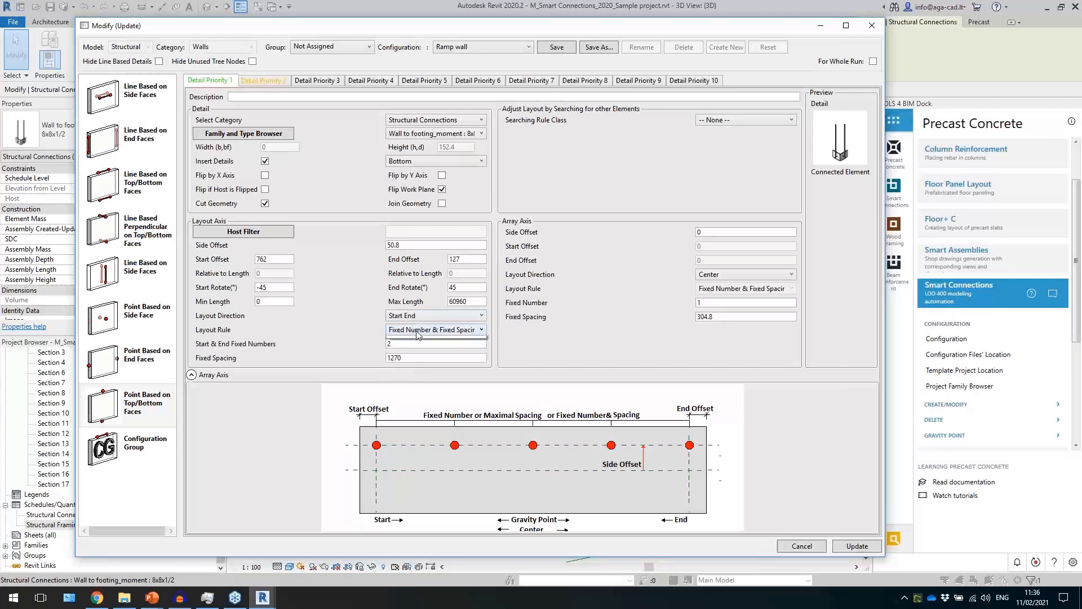
click(431, 329)
click(397, 354)
double_click(407, 357)
click(425, 333)
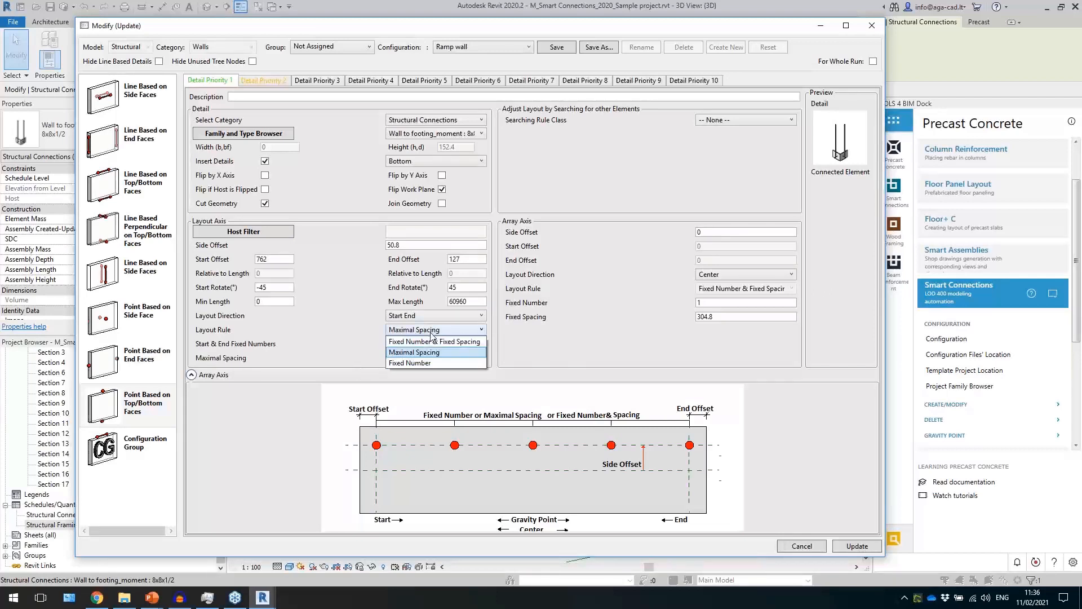
click(393, 362)
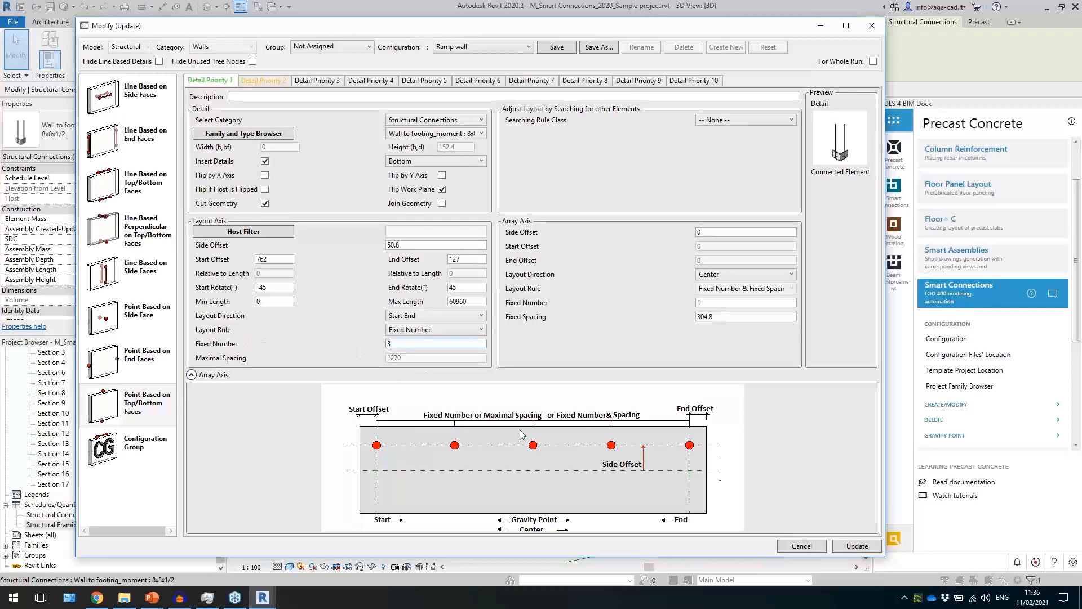
Update the 10" wall with the modified connection layout and accept the inserted details report
click(837, 549)
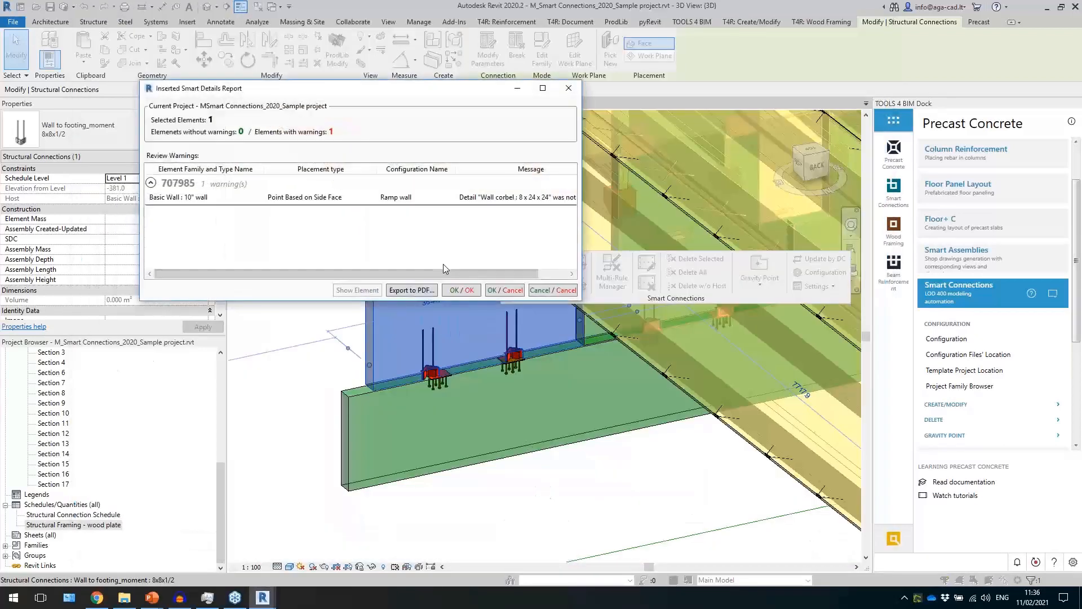
click(453, 290)
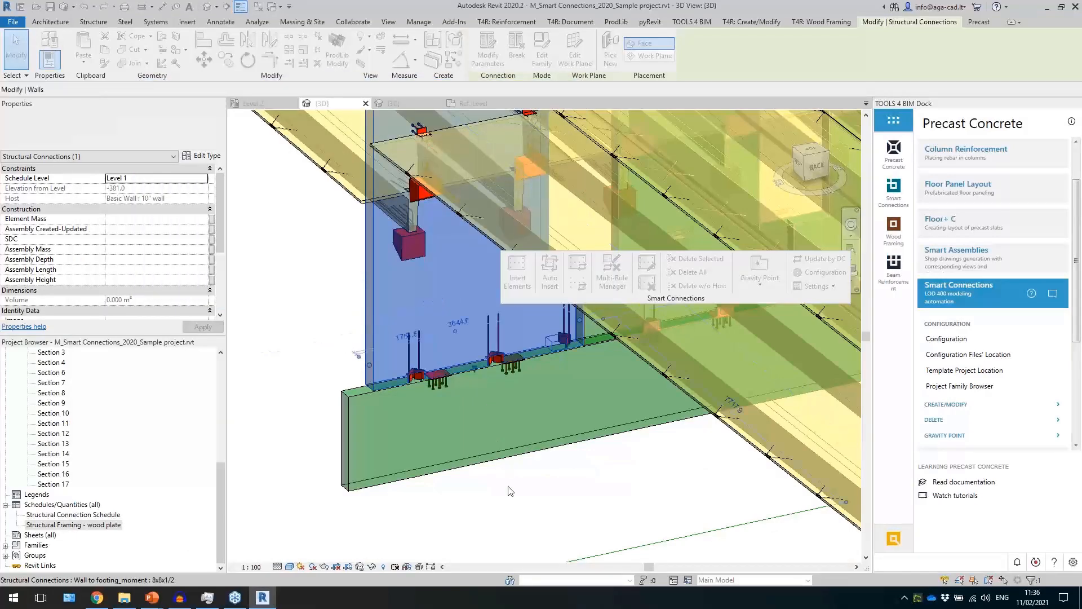
click(509, 487)
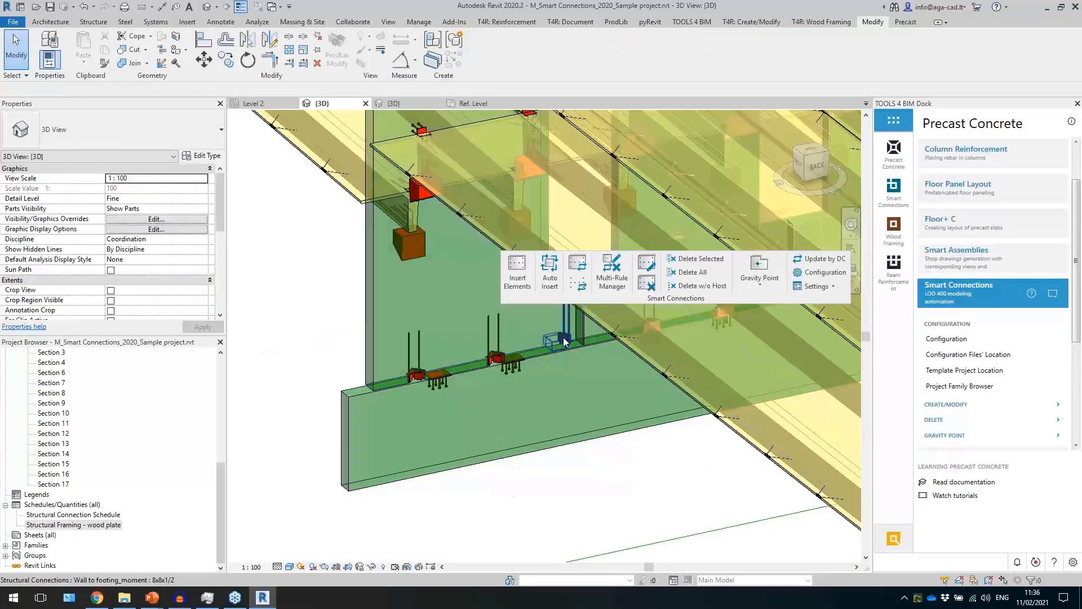
Change the End Rotate angle so the wall's end connection faces like the others, update the wall and accept the inserted details report
click(564, 337)
scroll(564, 341, up, 3)
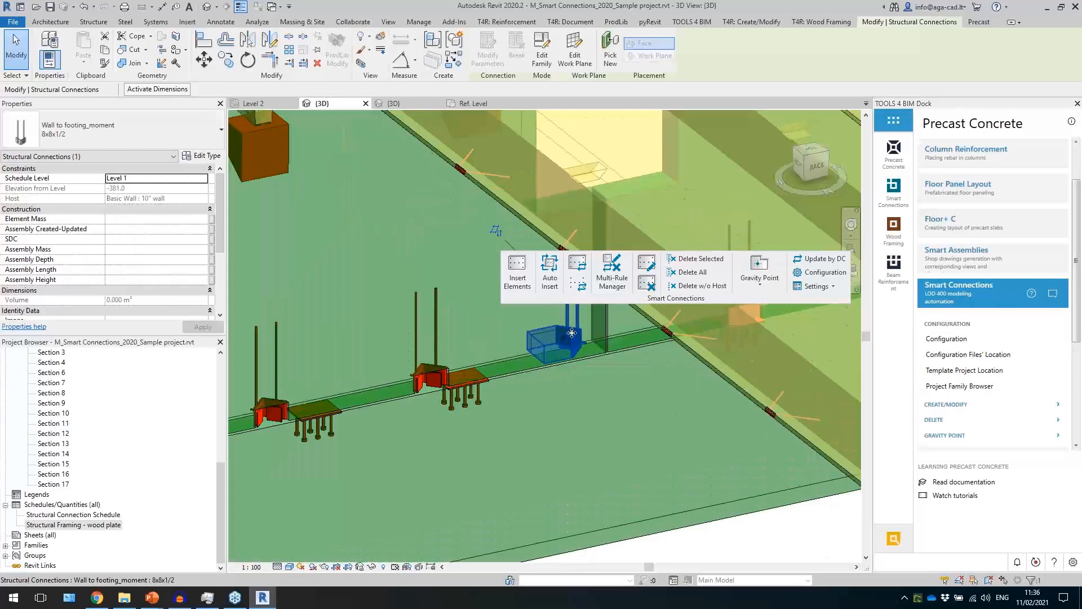
click(646, 263)
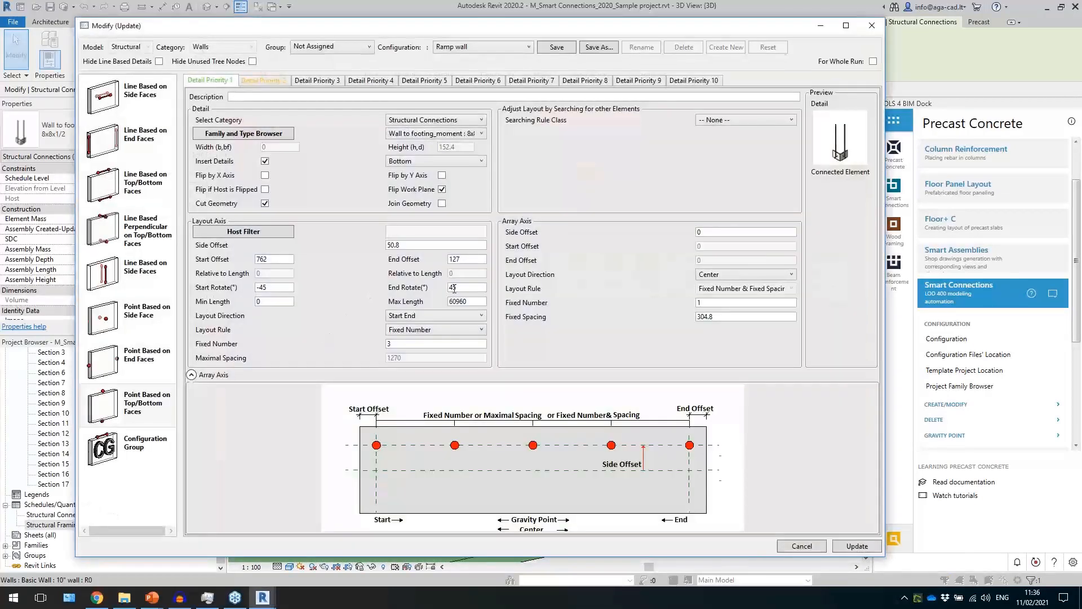
click(450, 289)
click(854, 546)
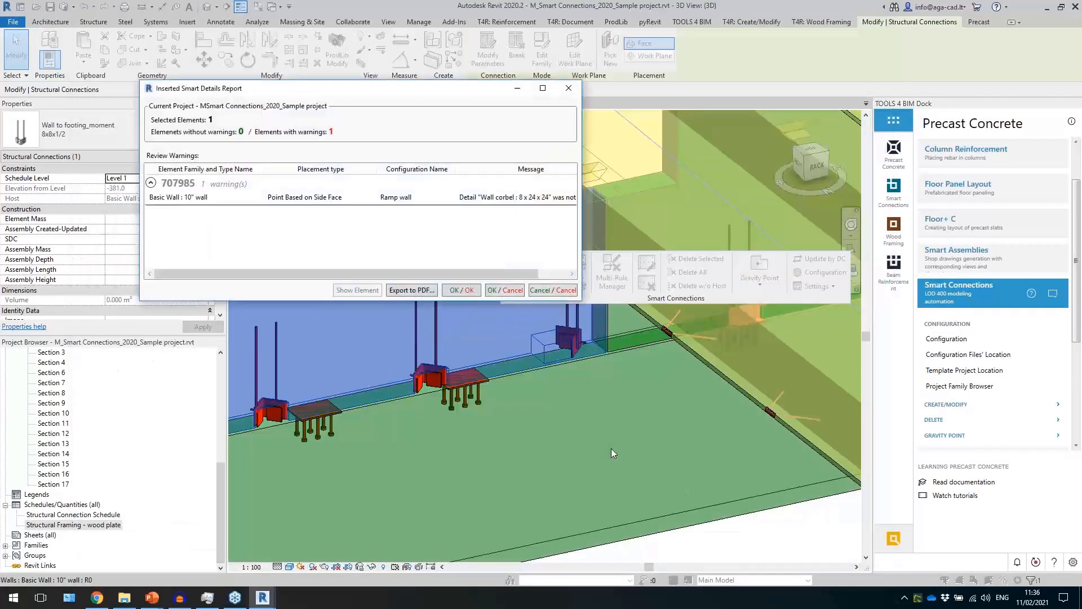
click(467, 291)
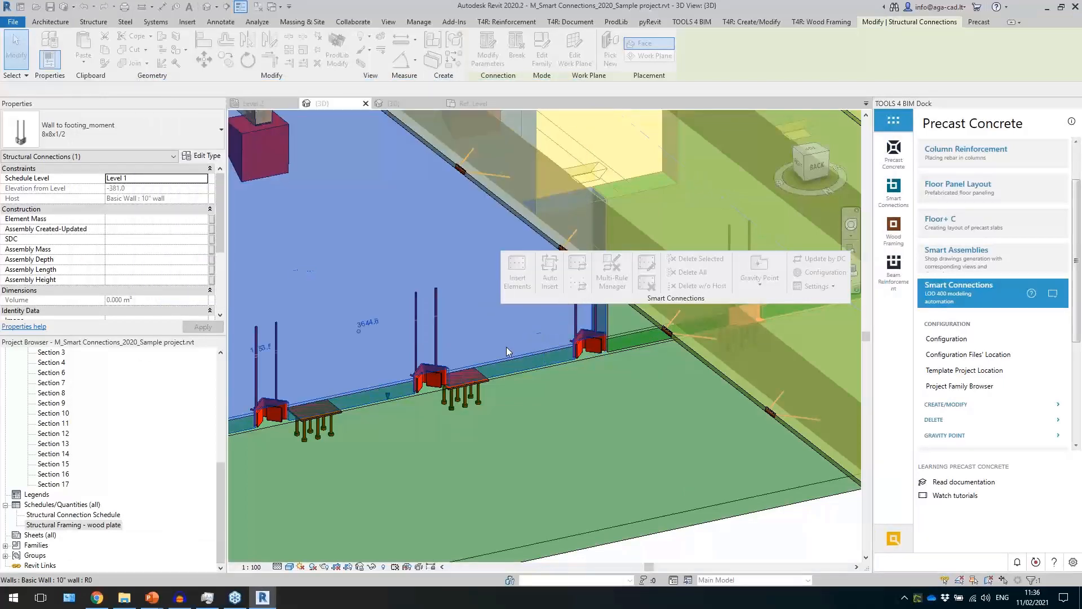
key(Escape)
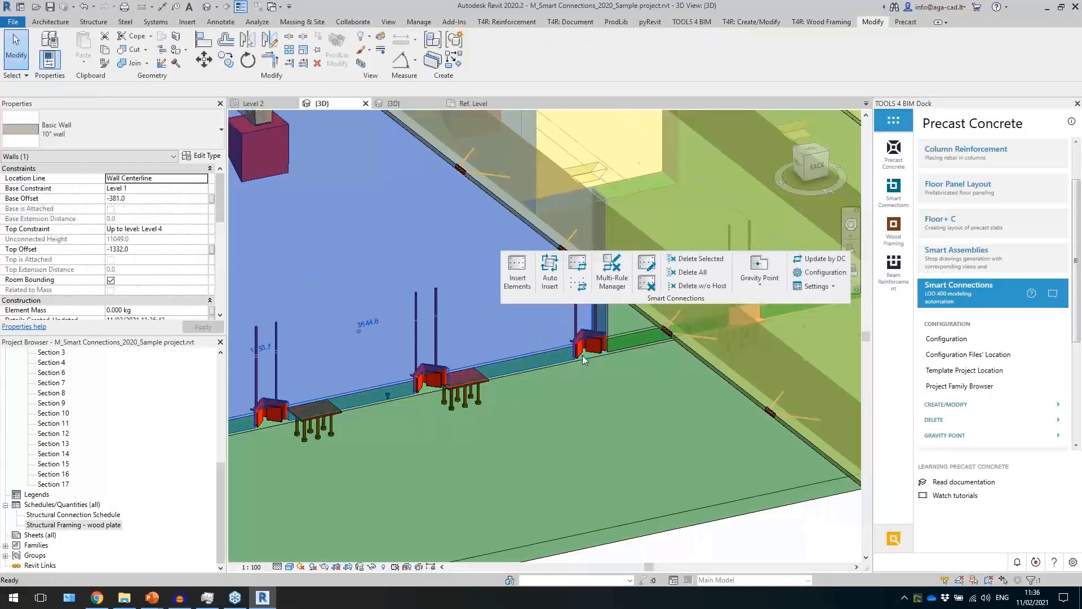
Update the Smart Connections elements in the Foundation - 250 wall and check its plates against the wall connections
scroll(584, 358, down, 1)
click(545, 507)
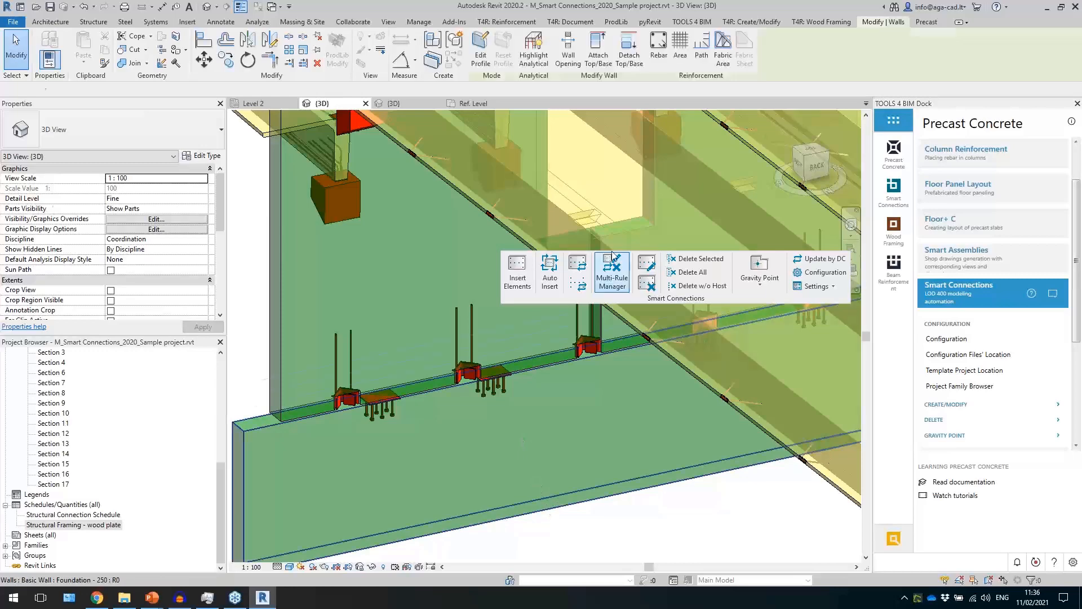
click(577, 265)
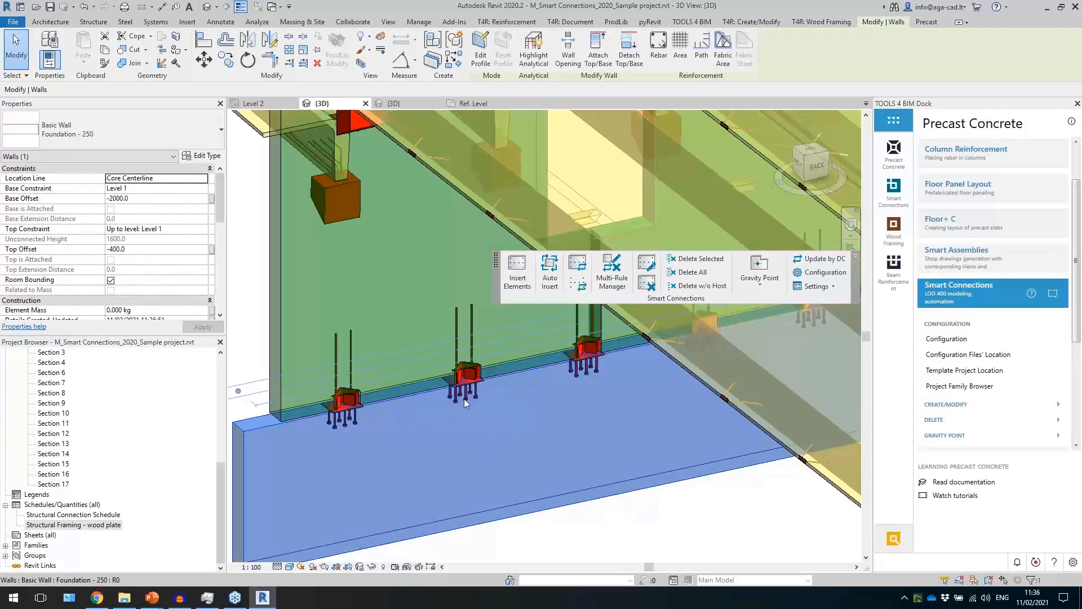
click(465, 398)
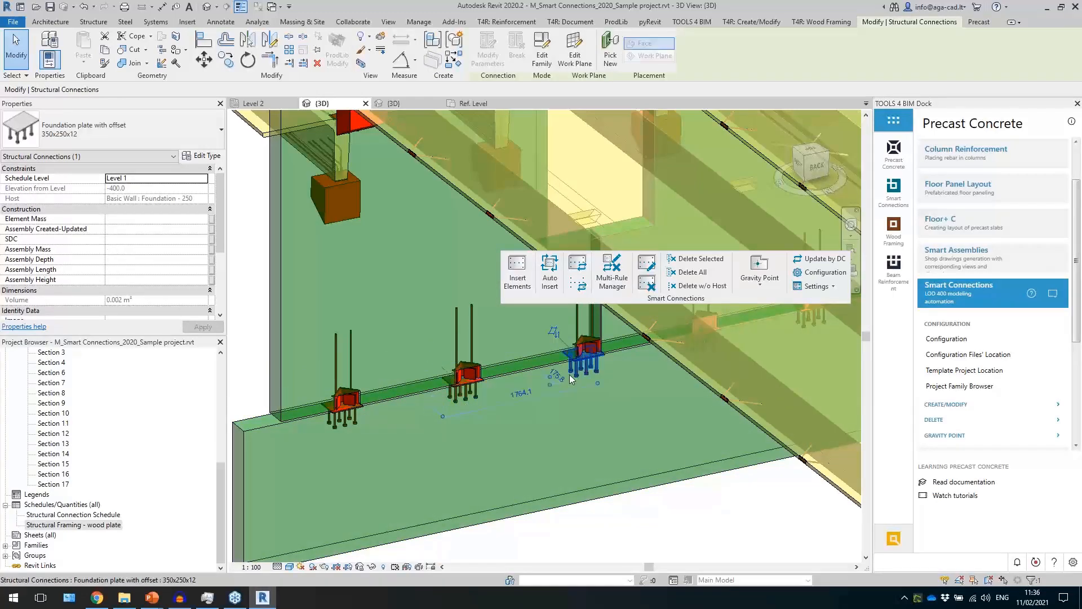
Examine the Temporary brace connections supporting the wall panel on its floor slab
shift+middle_drag(382, 393, 488, 434)
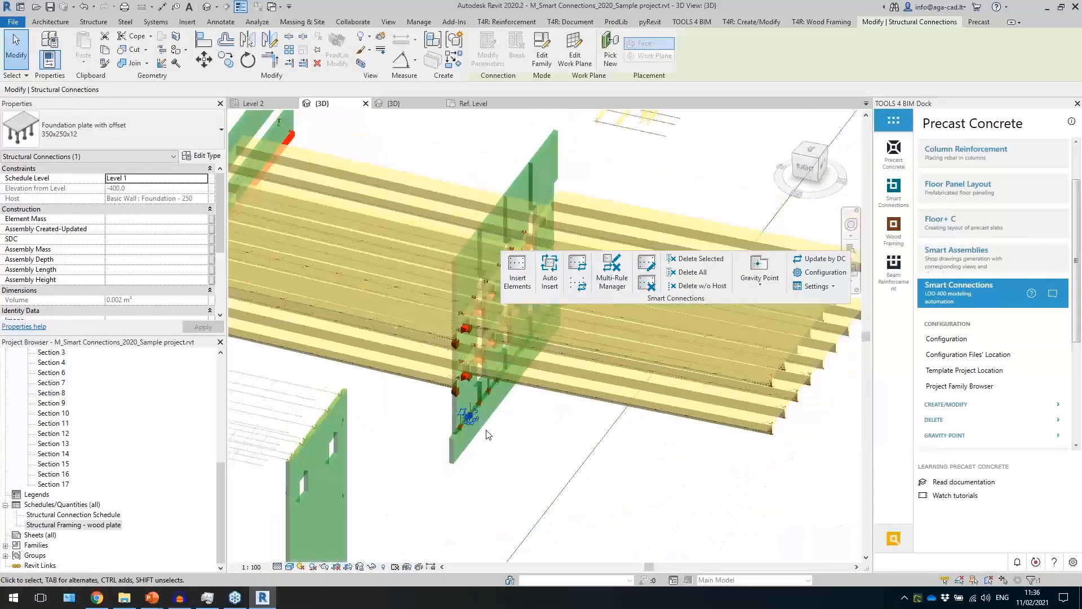
scroll(488, 435, down, 6)
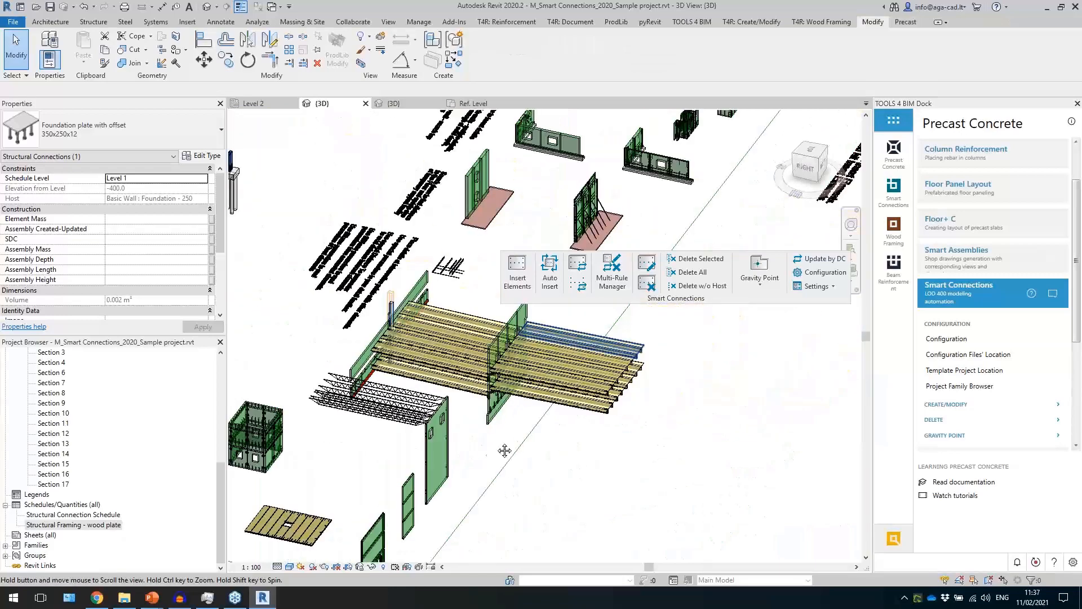
scroll(504, 451, up, 6)
key(Escape)
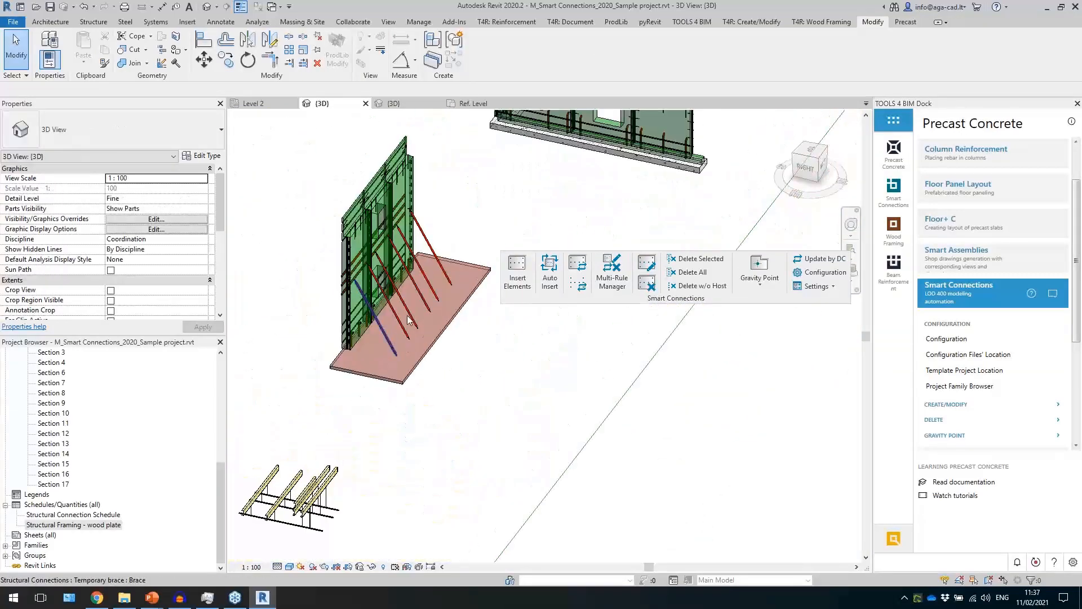
click(409, 320)
scroll(410, 320, up, 5)
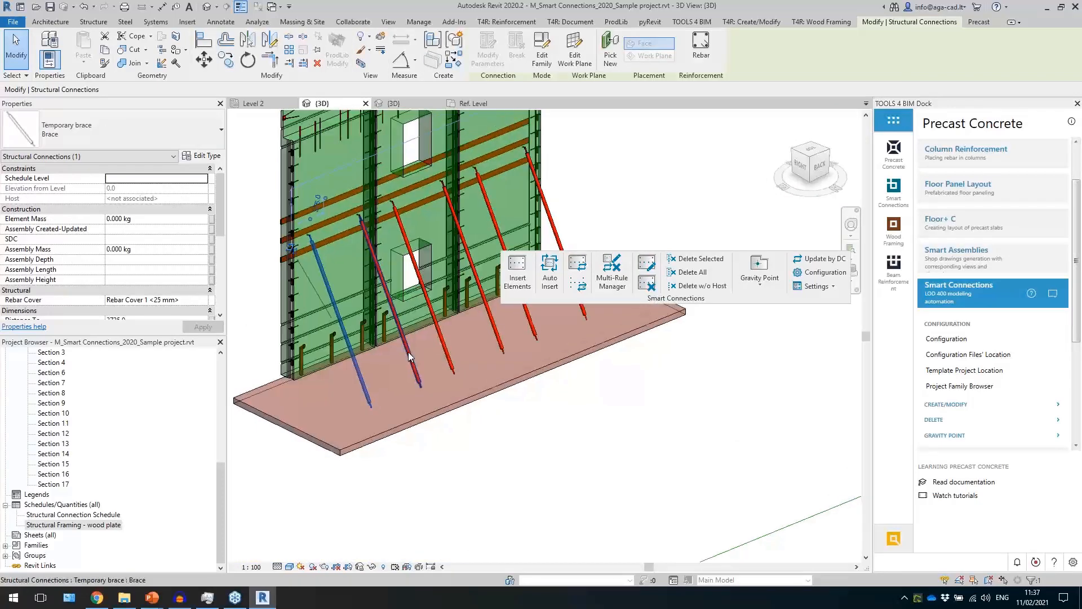
Survey the sample project's walls, columns, framing and DT slab examples as a whole in the 3D view
scroll(334, 423, down, 5)
middle_drag(543, 401, 352, 443)
scroll(461, 396, down, 2)
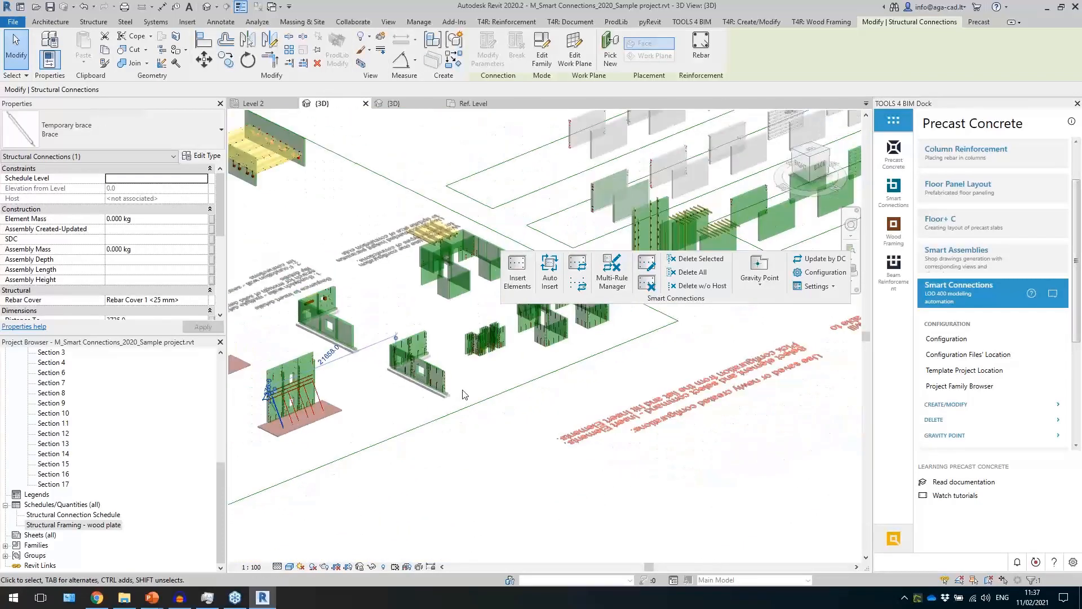
shift+middle_drag(481, 377, 507, 387)
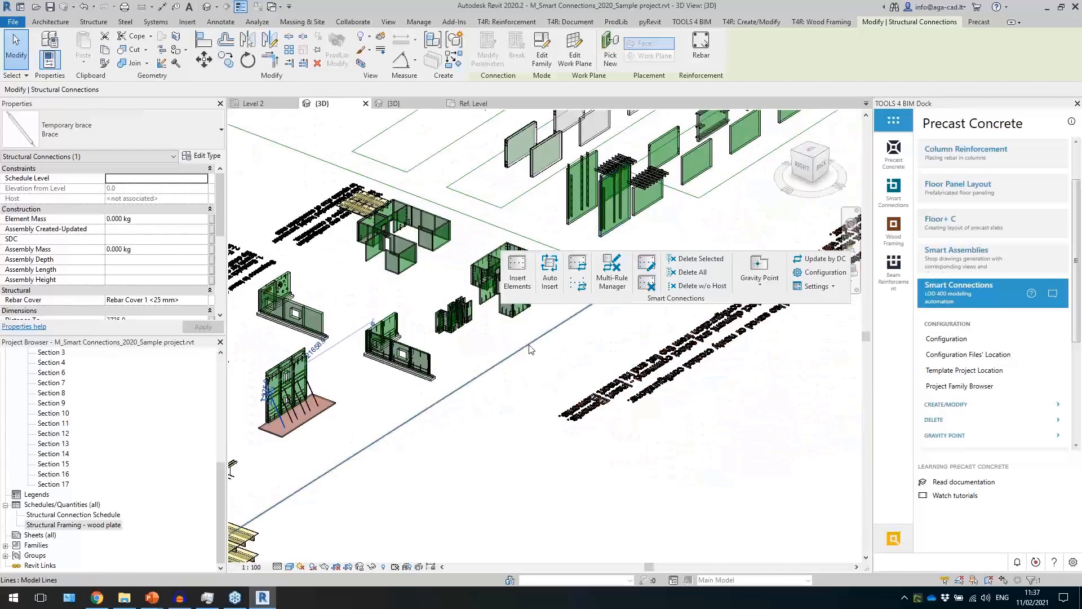
scroll(531, 349, down, 3)
shift+middle_drag(326, 368, 462, 375)
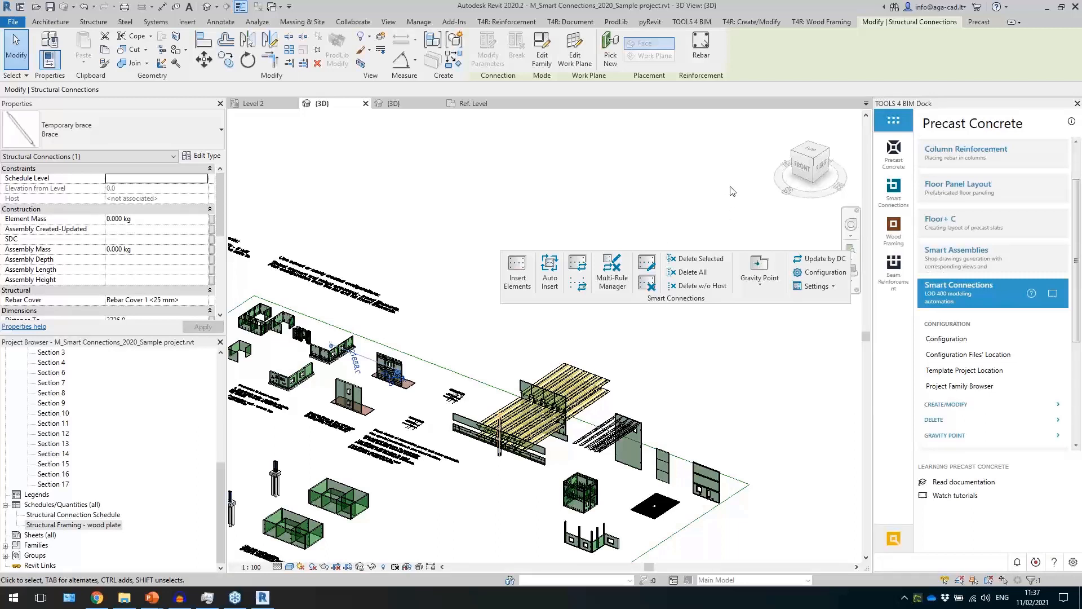
middle_drag(480, 503, 577, 430)
scroll(568, 427, up, 1)
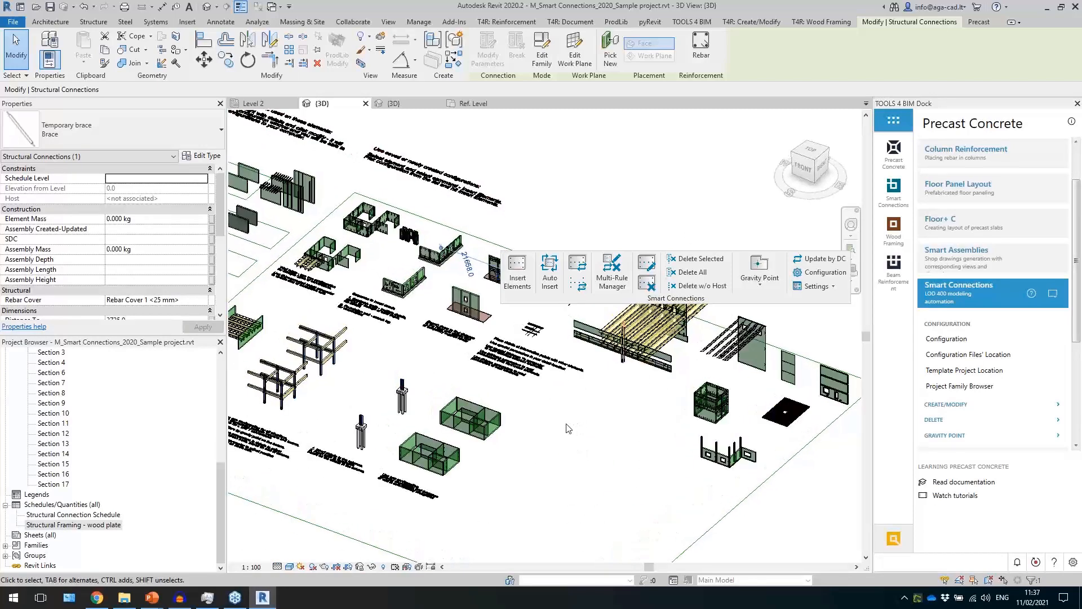
shift+middle_drag(538, 431, 686, 447)
key(Escape)
scroll(683, 449, down, 3)
Collapse the Smart Connections commands in the Precast Concrete tool list and close the floating Smart Connections toolbar
drag(706, 305, 574, 244)
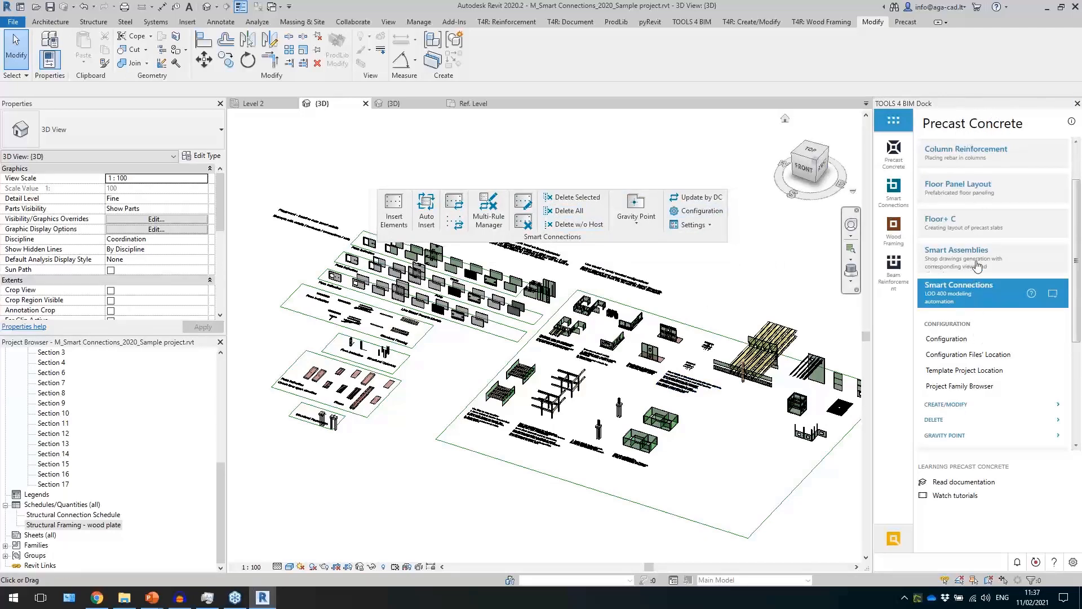
click(987, 301)
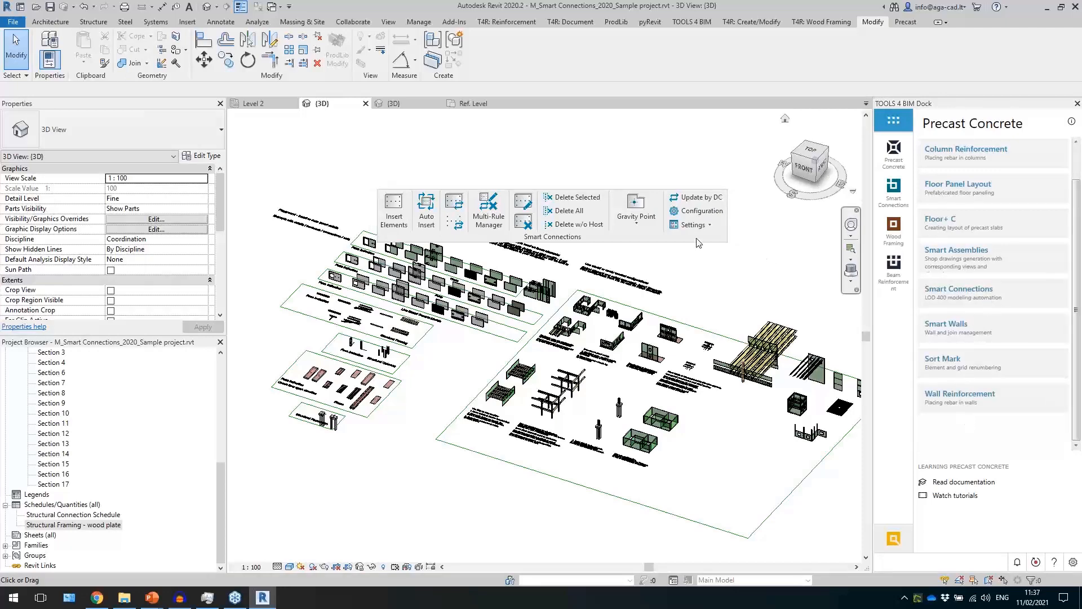
click(734, 197)
scroll(1015, 319, up, 1)
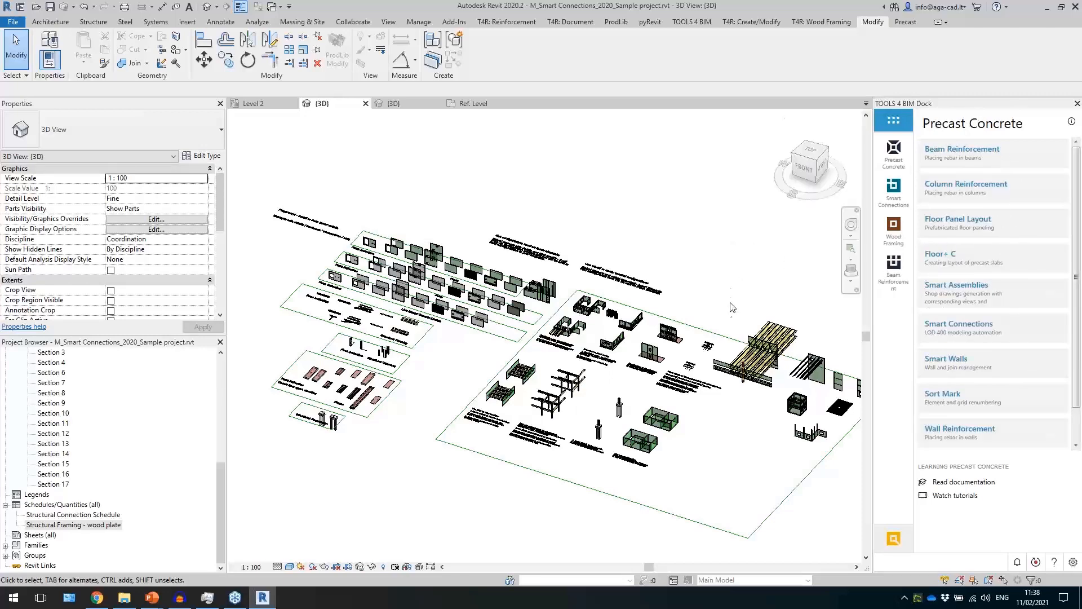
middle_drag(724, 317, 691, 285)
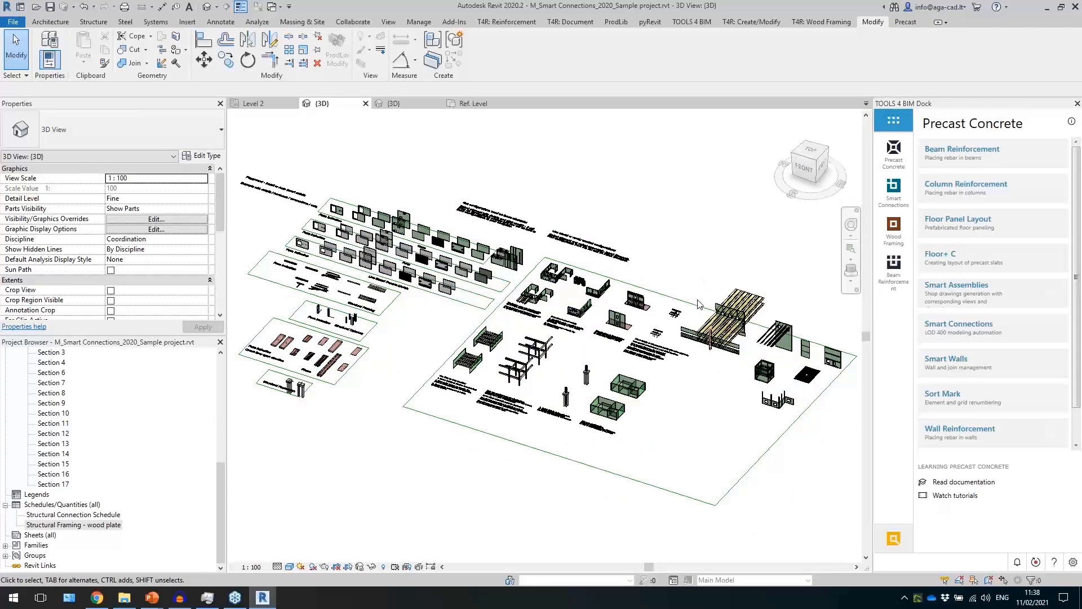
scroll(811, 394, up, 3)
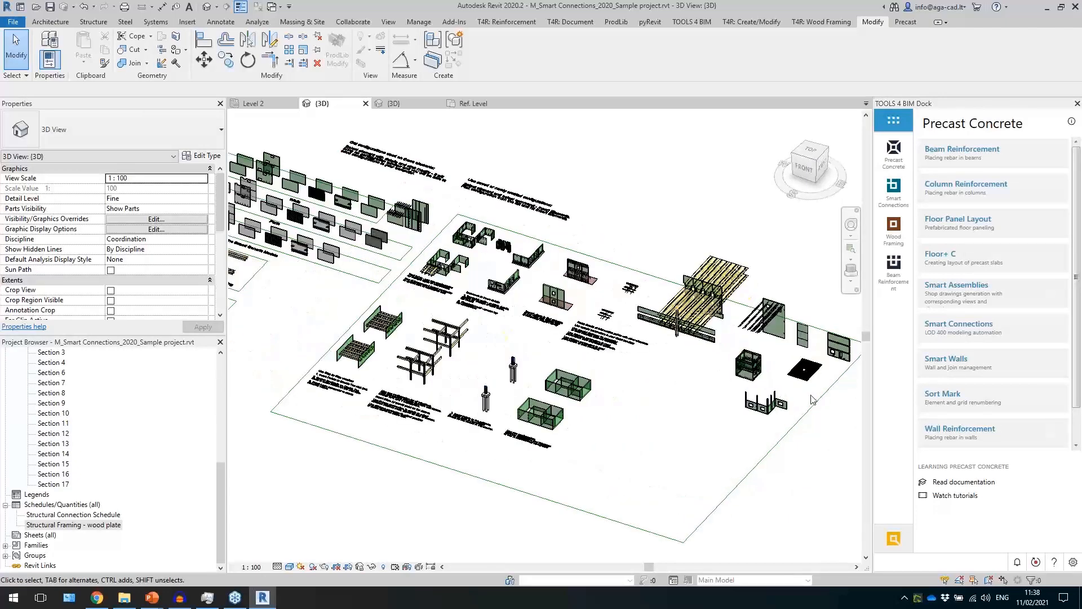
shift+middle_drag(730, 425, 685, 428)
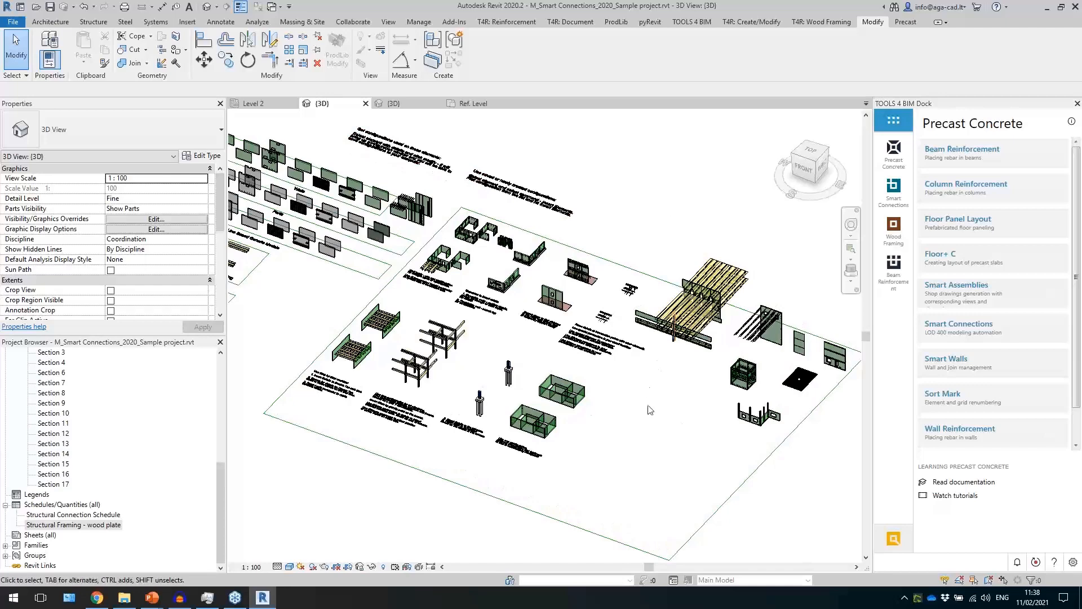
middle_drag(649, 401, 685, 391)
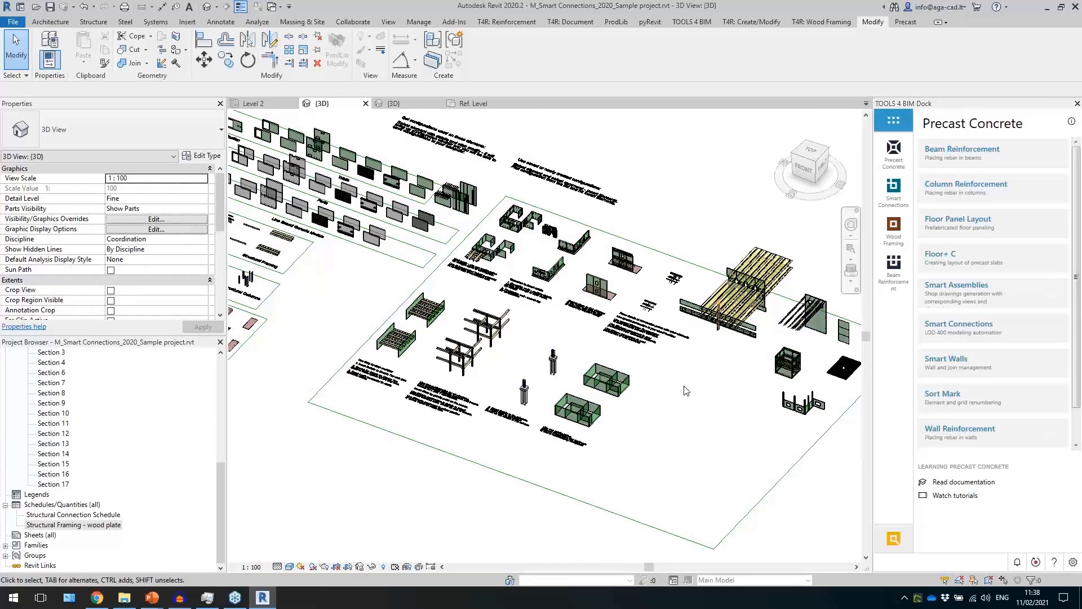